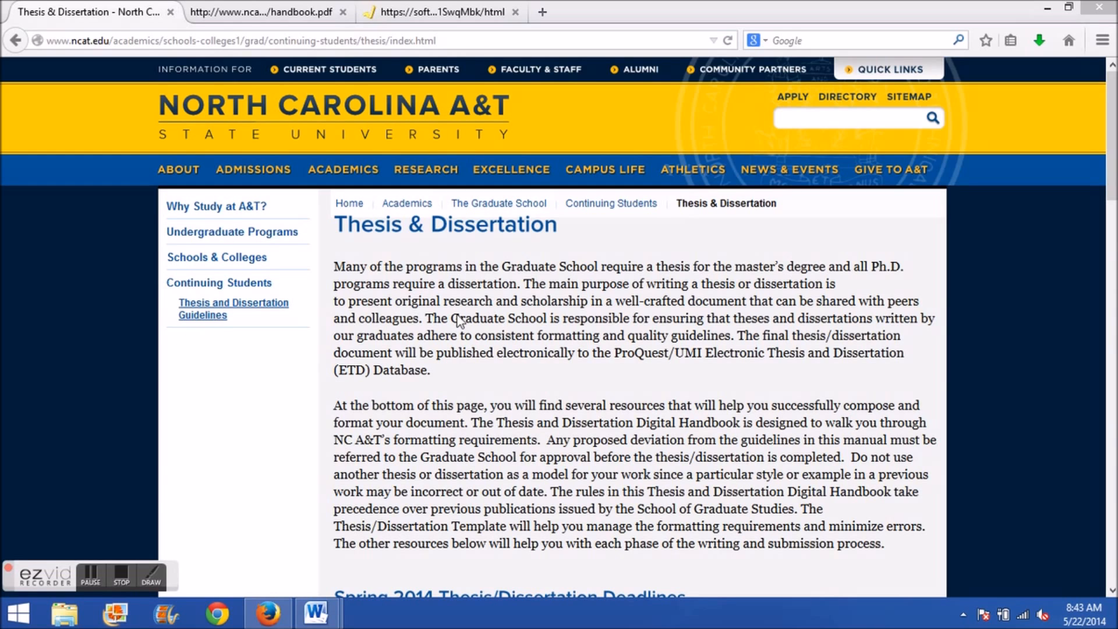
# Step: Review the Thesis & Dissertation page from the introduction through the 2014 deadlines and submission steps to the Resources list
pyautogui.click(493, 322)
pyautogui.scroll(-6, 489, 330)
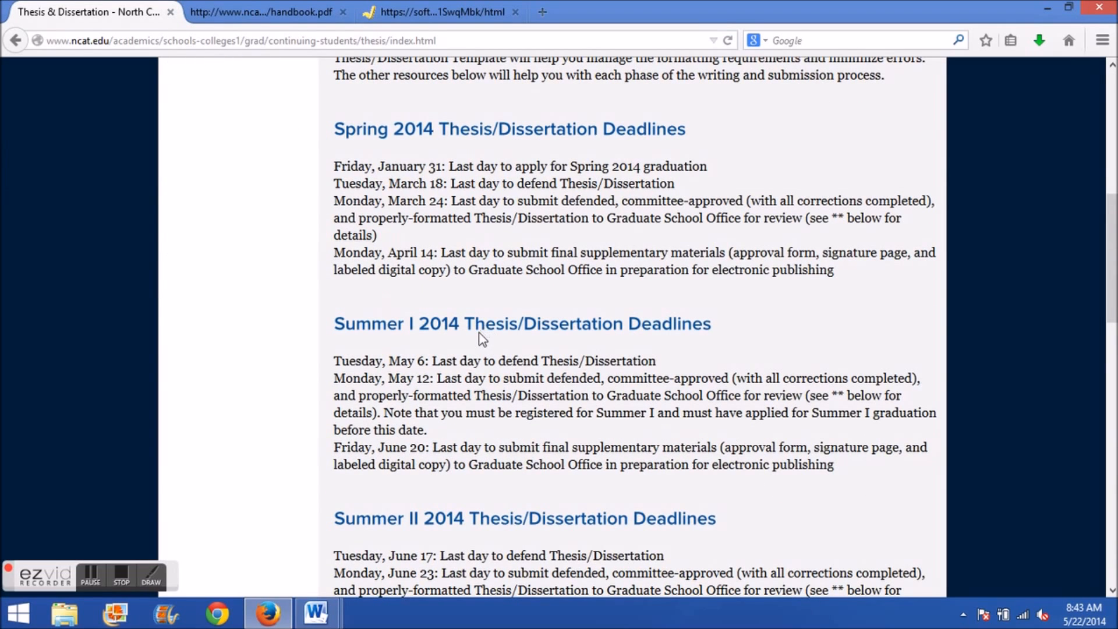
pyautogui.scroll(-3, 477, 334)
pyautogui.scroll(-6, 474, 338)
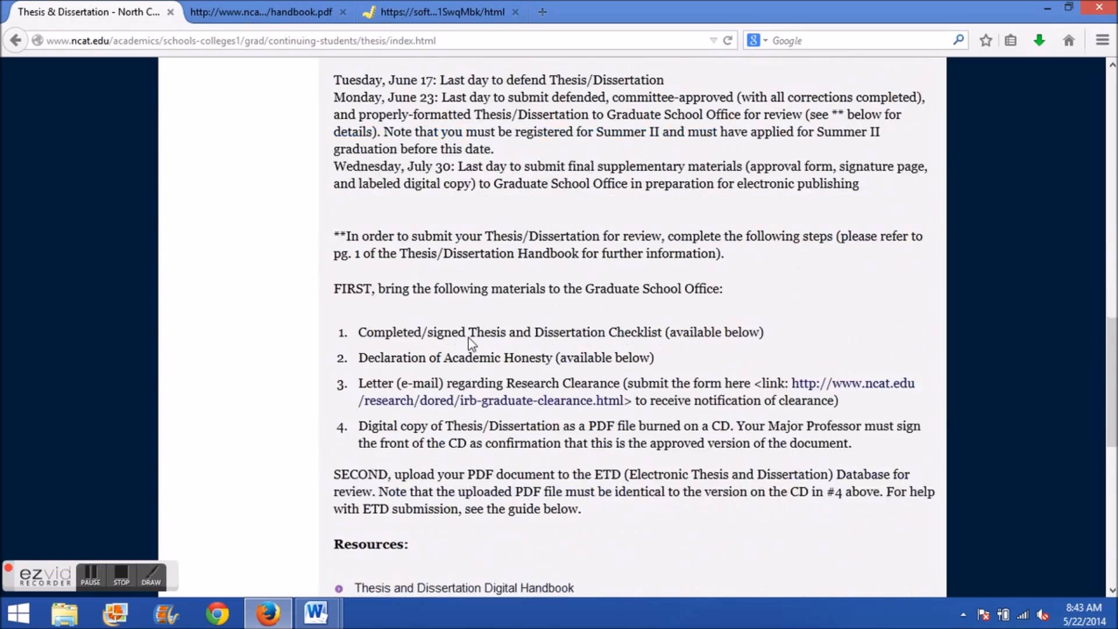
pyautogui.scroll(-7, 468, 338)
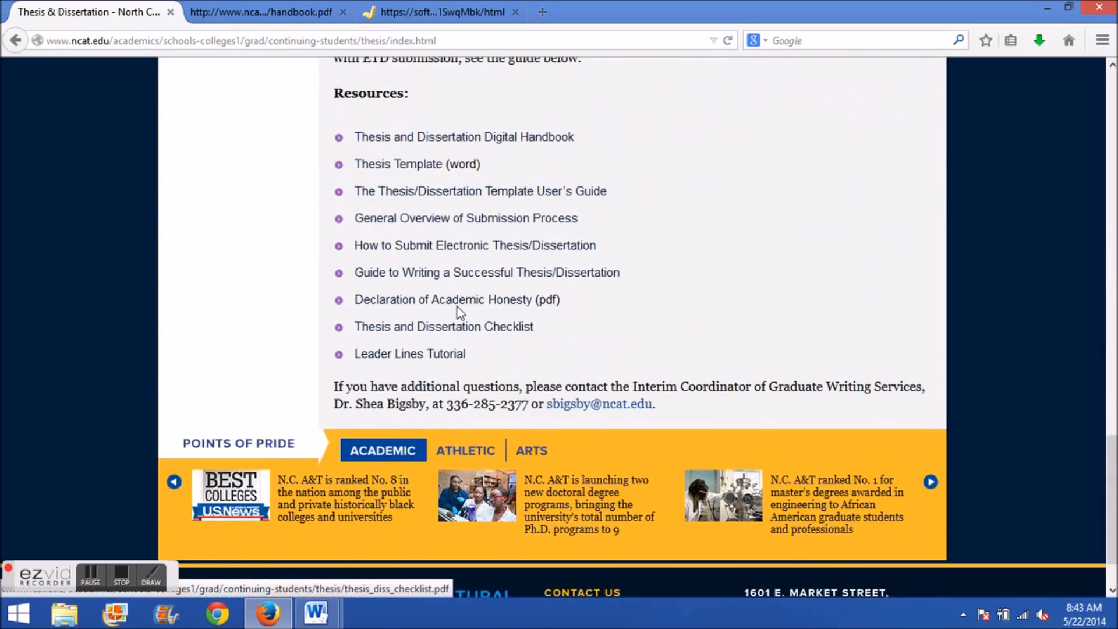
pyautogui.scroll(3, 441, 243)
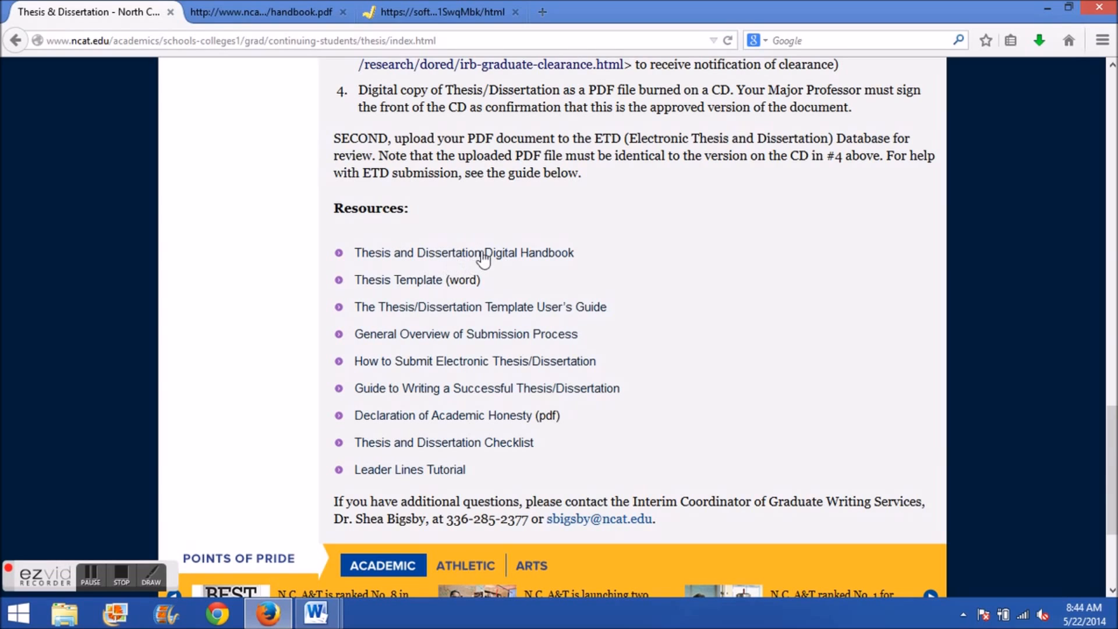
# Step: Open the Thesis and Dissertation Digital Handbook and look through its submission steps and table of contents
pyautogui.click(466, 255)
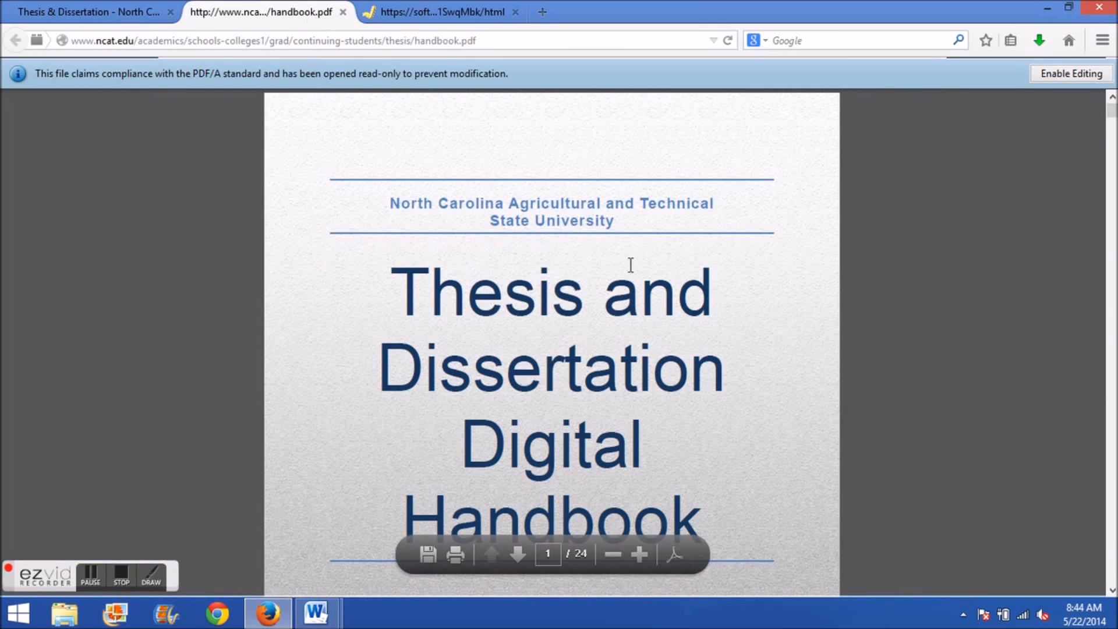
pyautogui.scroll(-10, 747, 299)
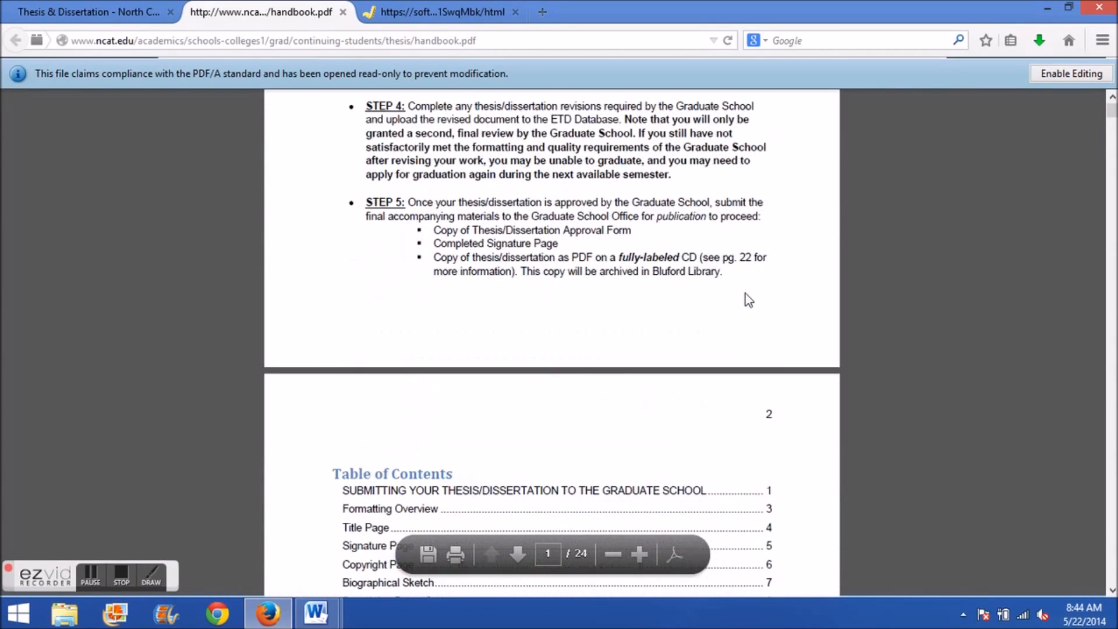
pyautogui.scroll(-6, 746, 293)
pyautogui.scroll(5, 747, 298)
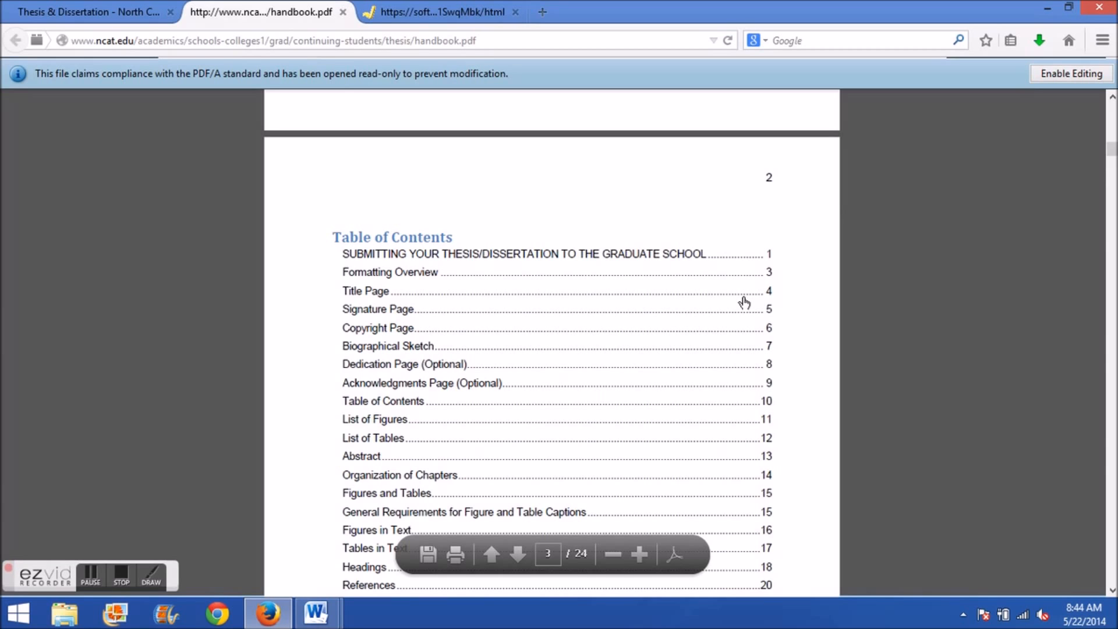
pyautogui.scroll(2, 743, 297)
pyautogui.scroll(-5, 749, 297)
pyautogui.scroll(18, 750, 296)
pyautogui.scroll(10, 752, 295)
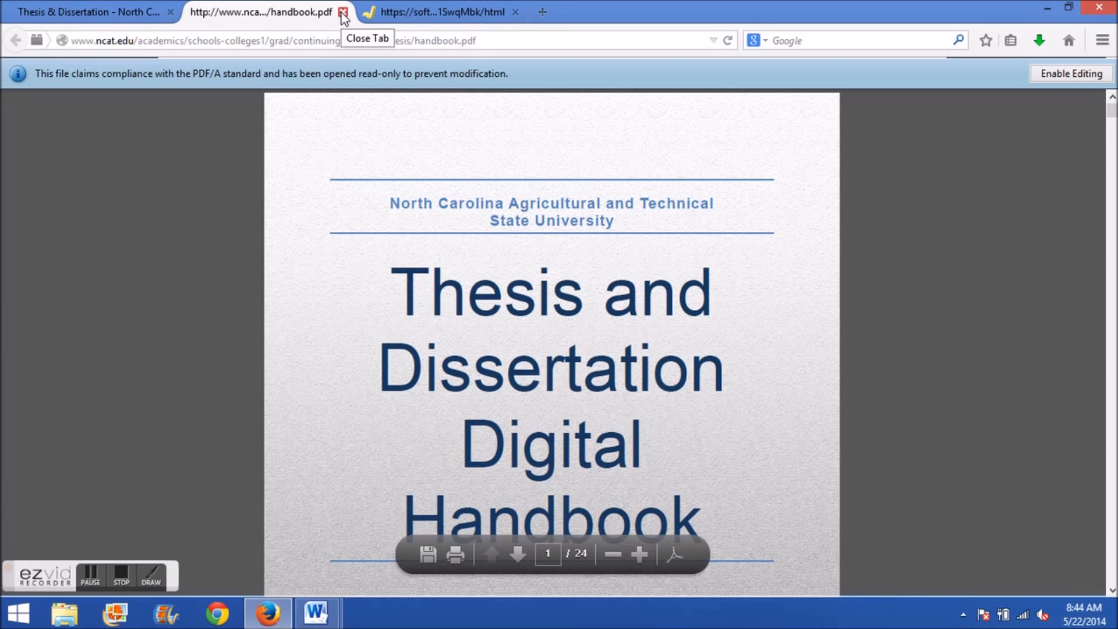
# Step: Return to the Resources list, bring up the Thesis/Dissertation Template User's Guide and view its page contents
pyautogui.click(134, 15)
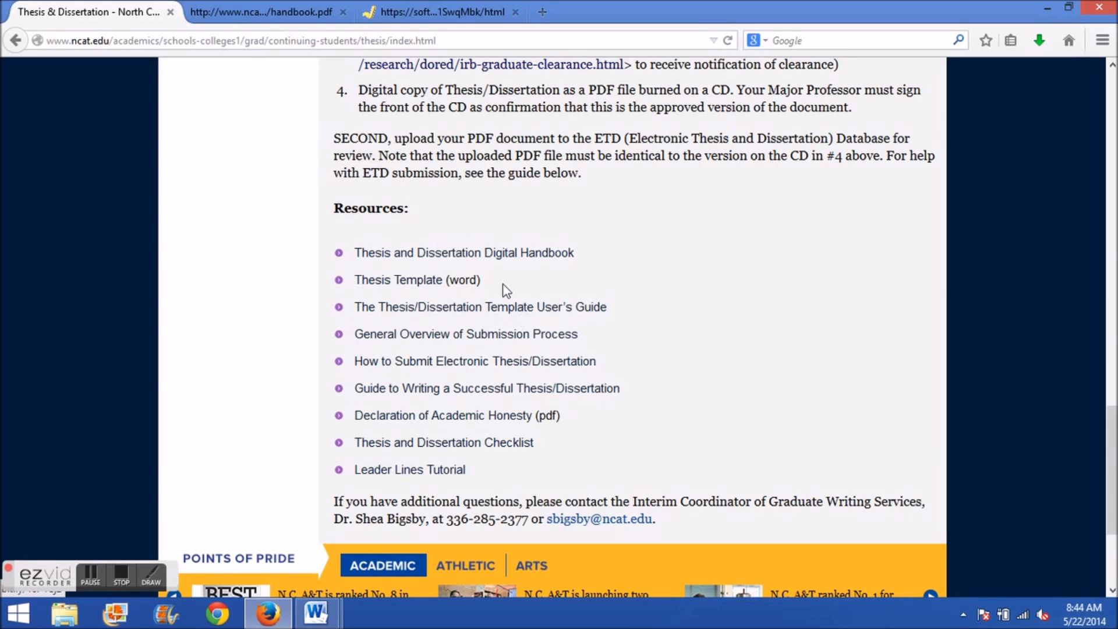
pyautogui.click(430, 7)
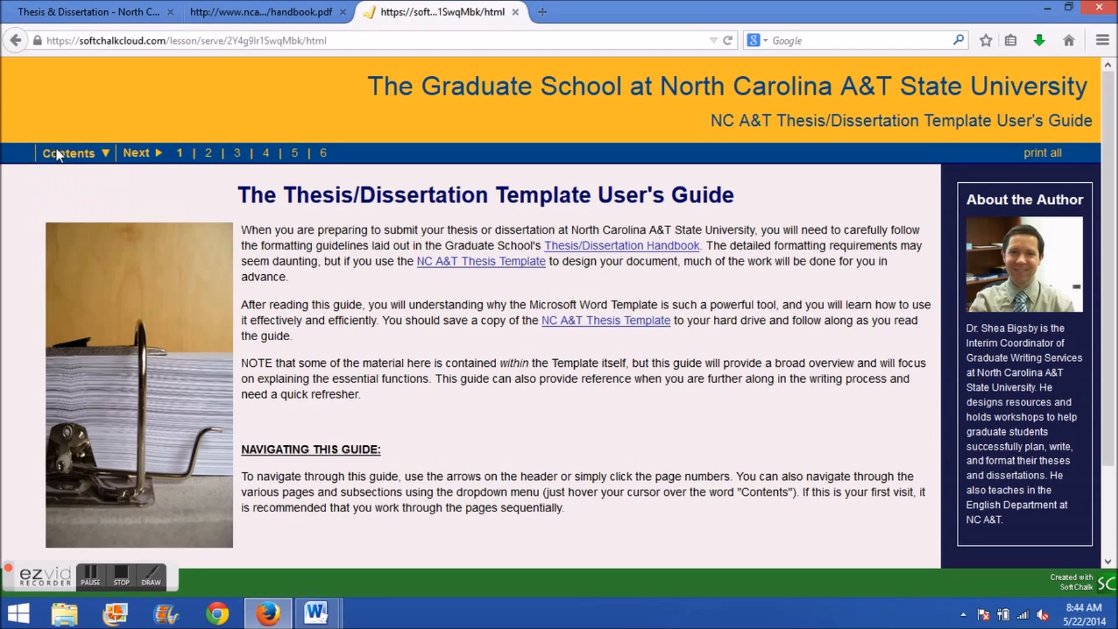
pyautogui.moveTo(64, 174)
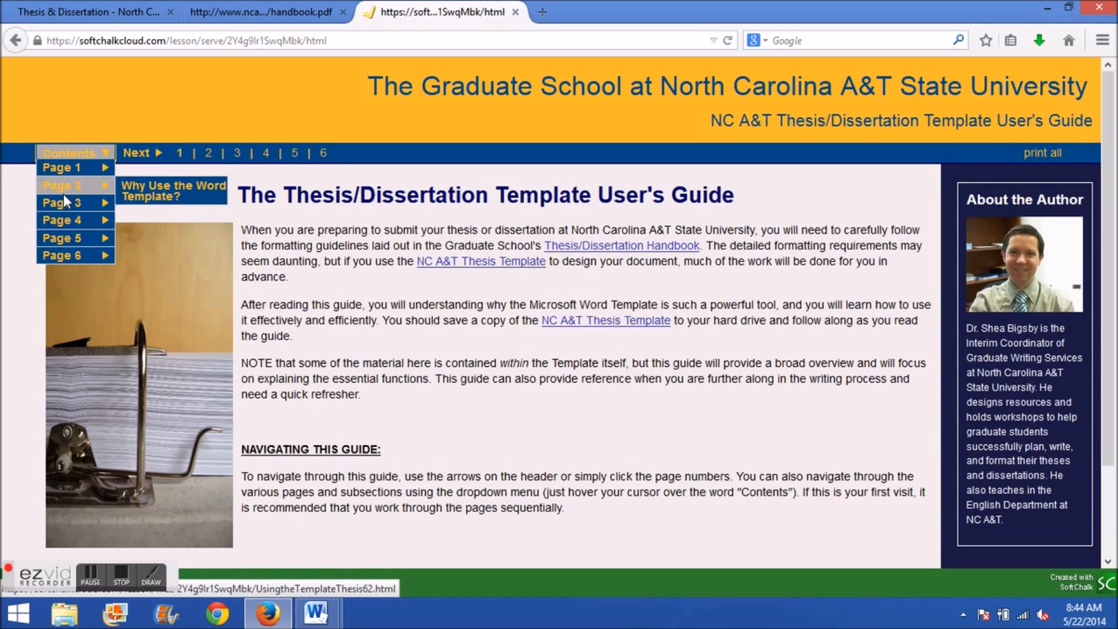
pyautogui.moveTo(68, 225)
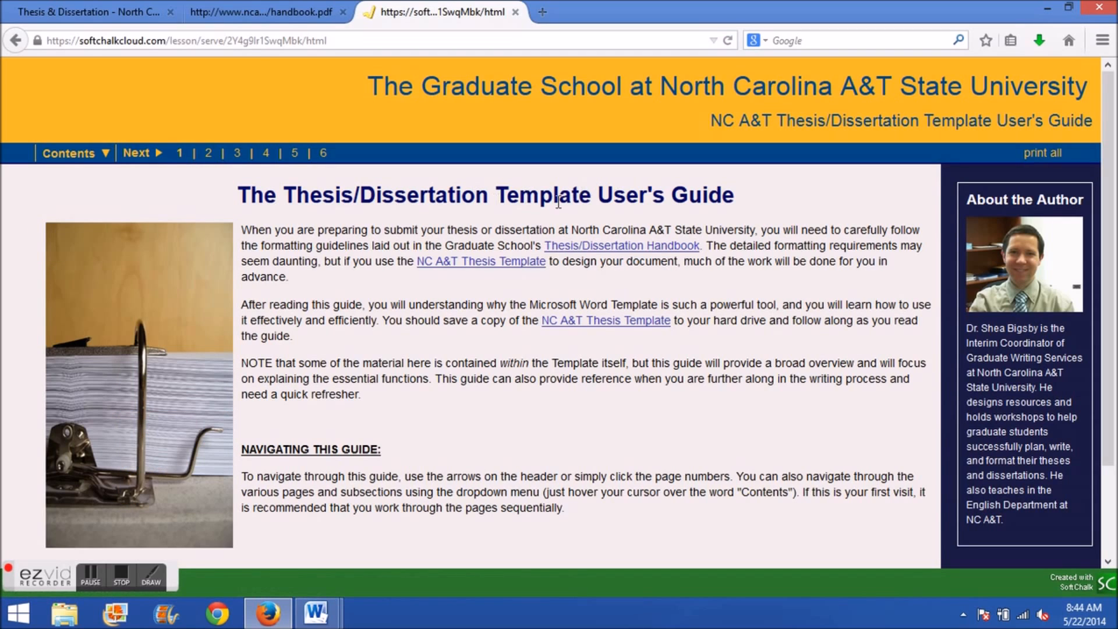
# Step: Go back to the Thesis & Dissertation resources and bring up the Thesis Template in Microsoft Word
pyautogui.click(116, 13)
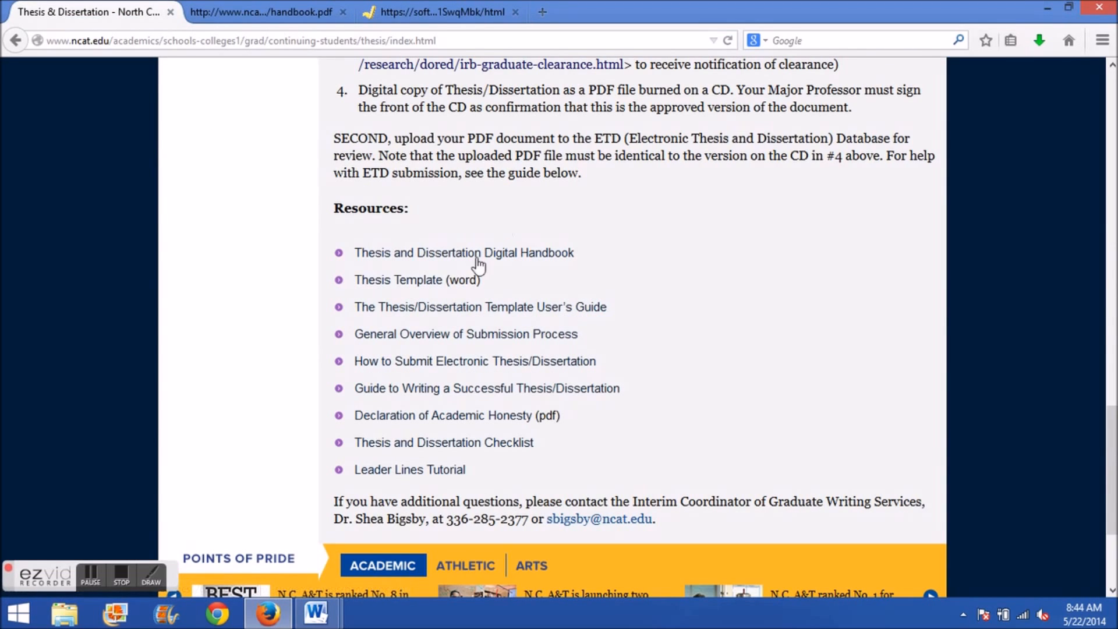
pyautogui.click(412, 286)
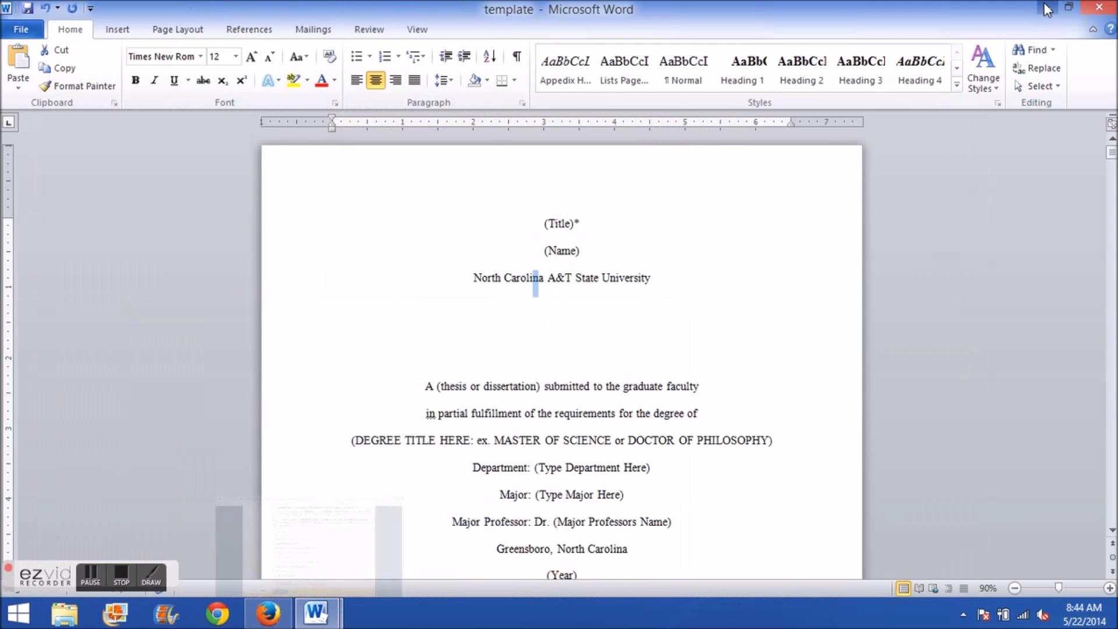
pyautogui.click(522, 244)
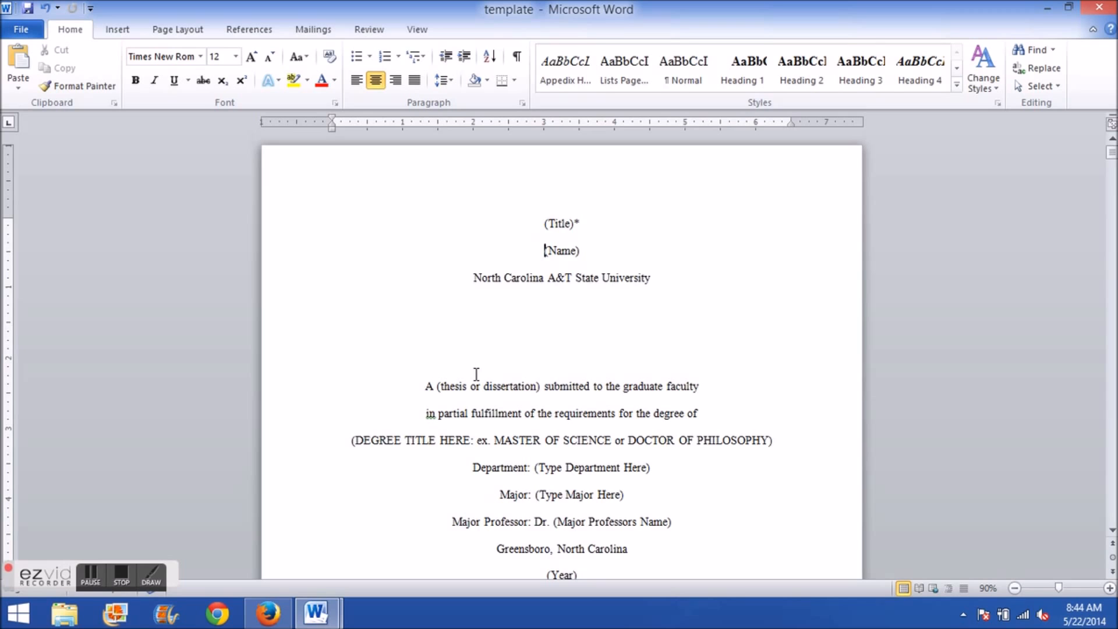
# Step: Look through the template from the title page to the Chapter 1 introduction
pyautogui.scroll(-20, 682, 332)
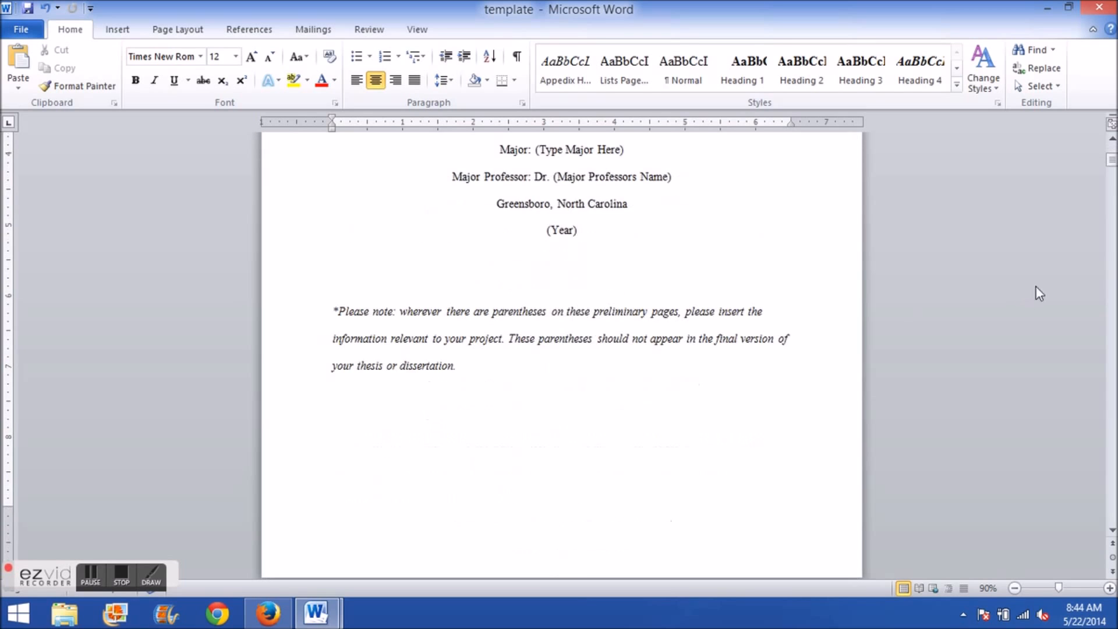
pyautogui.scroll(-15, 1068, 282)
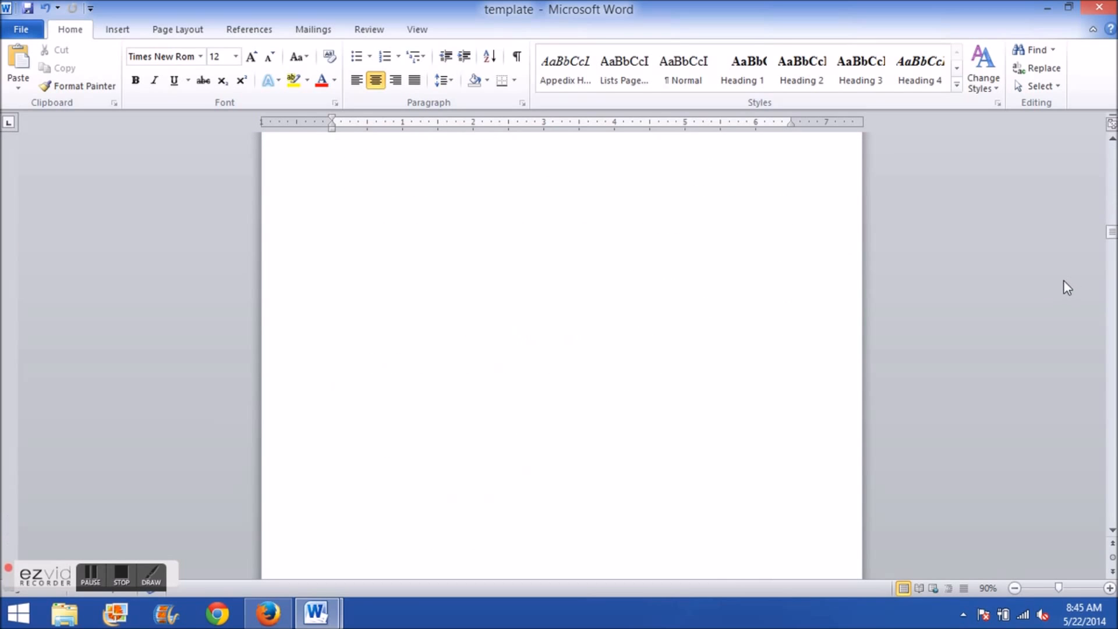
pyautogui.scroll(-20, 597, 332)
pyautogui.scroll(-20, 599, 316)
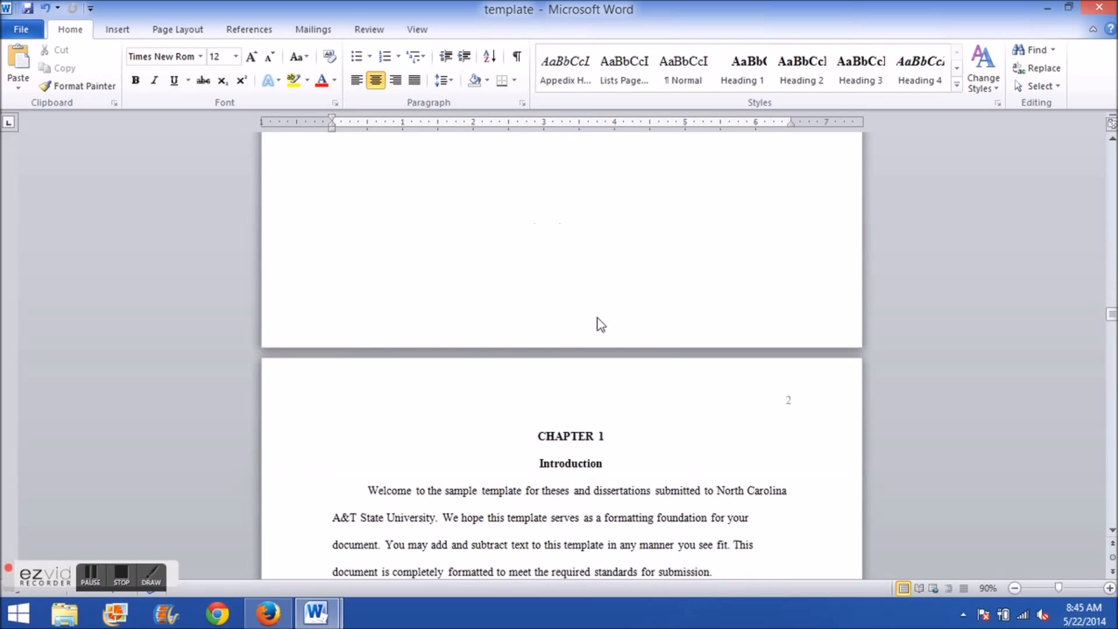
pyautogui.scroll(4, 599, 317)
# Step: Highlight the Chapter 1 sample text from the introduction's first paragraph into section 1.1.1, and clear the selection
pyautogui.moveTo(367, 390); pyautogui.dragTo(768, 533)
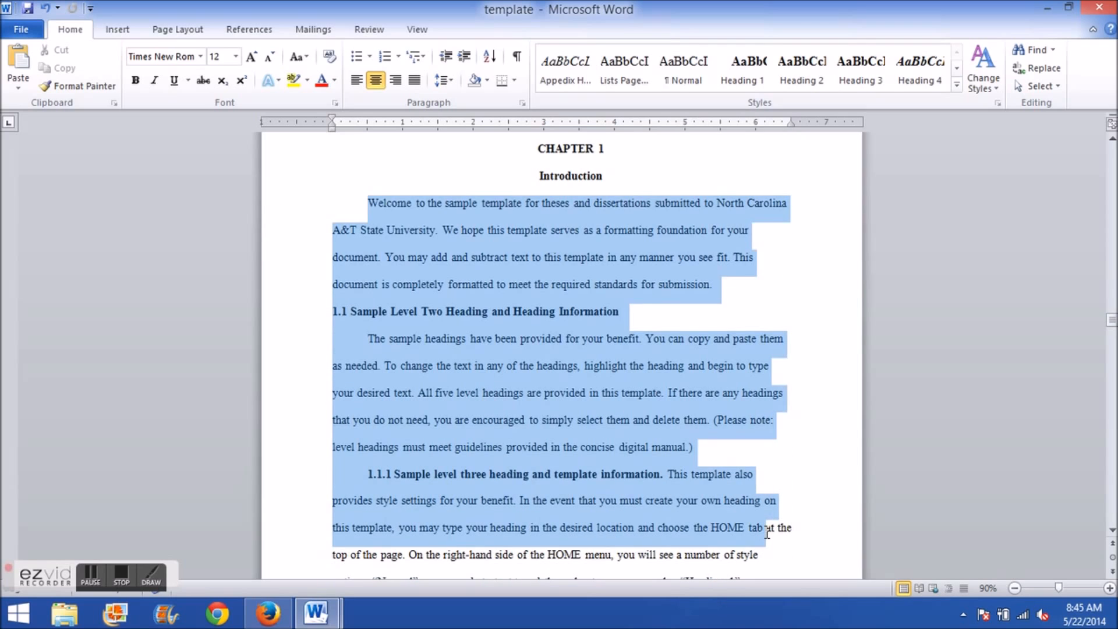
pyautogui.click(768, 533)
pyautogui.scroll(3, 687, 510)
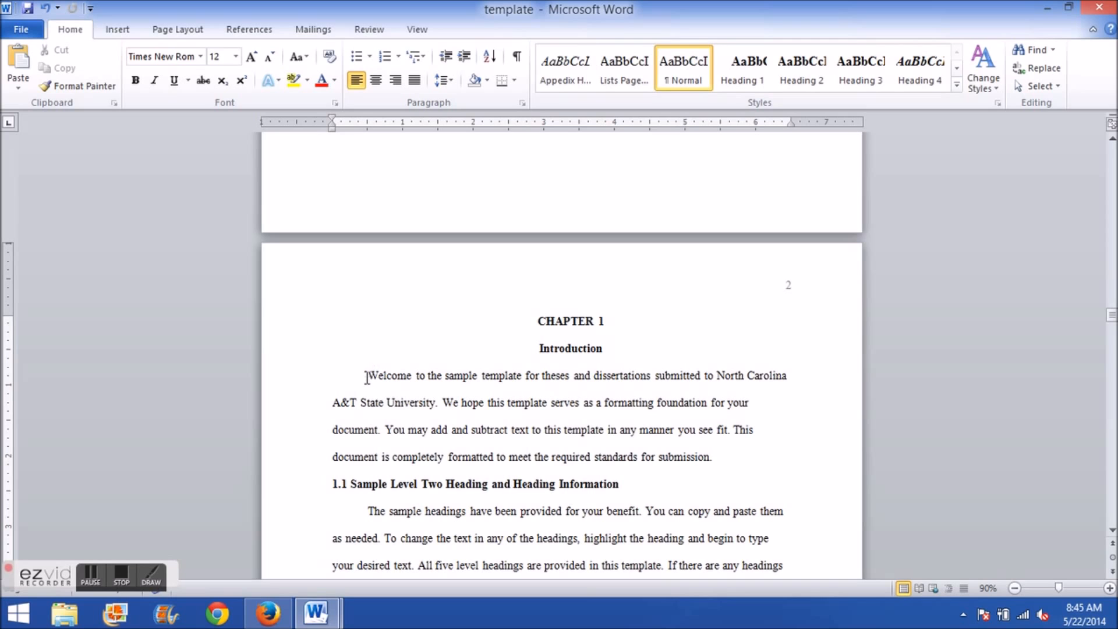
pyautogui.moveTo(370, 375); pyautogui.dragTo(739, 550)
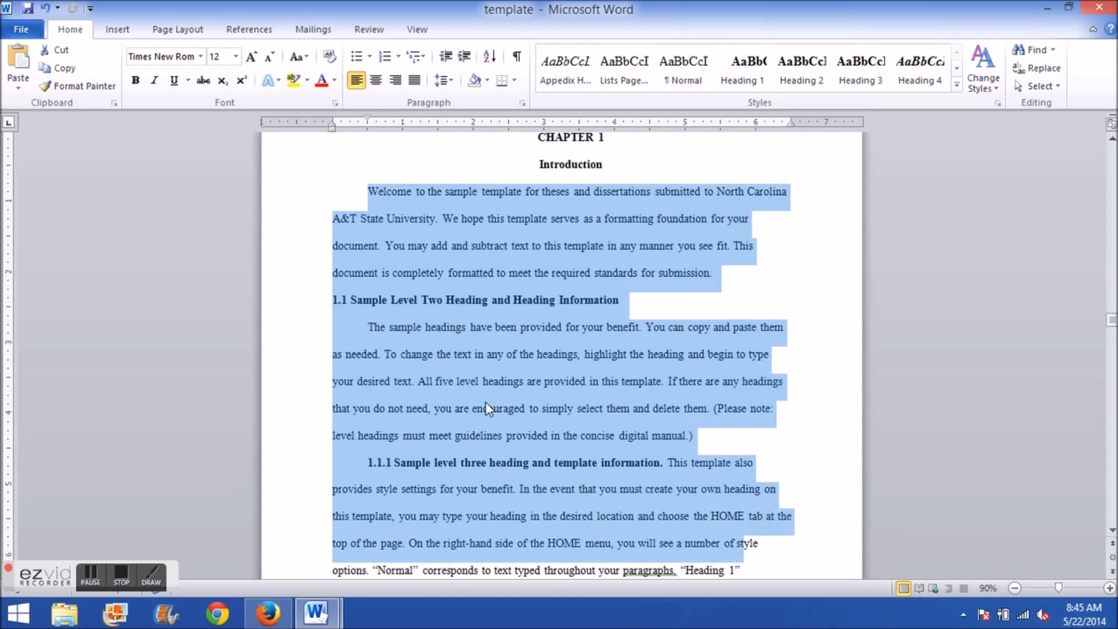
pyautogui.click(488, 385)
pyautogui.scroll(1, 474, 334)
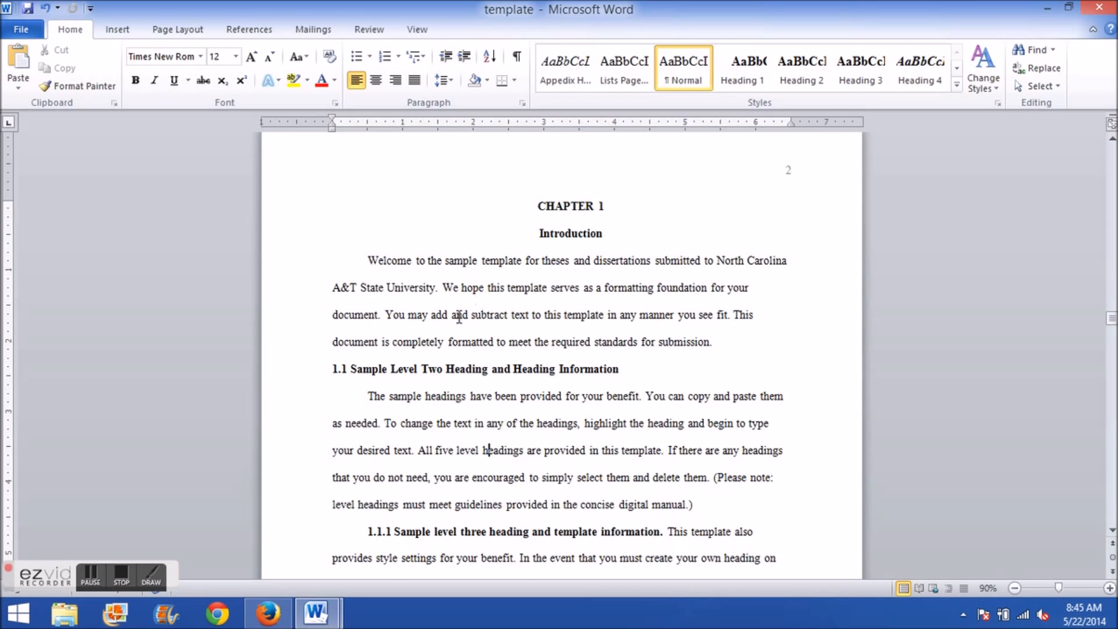
pyautogui.scroll(1, 460, 317)
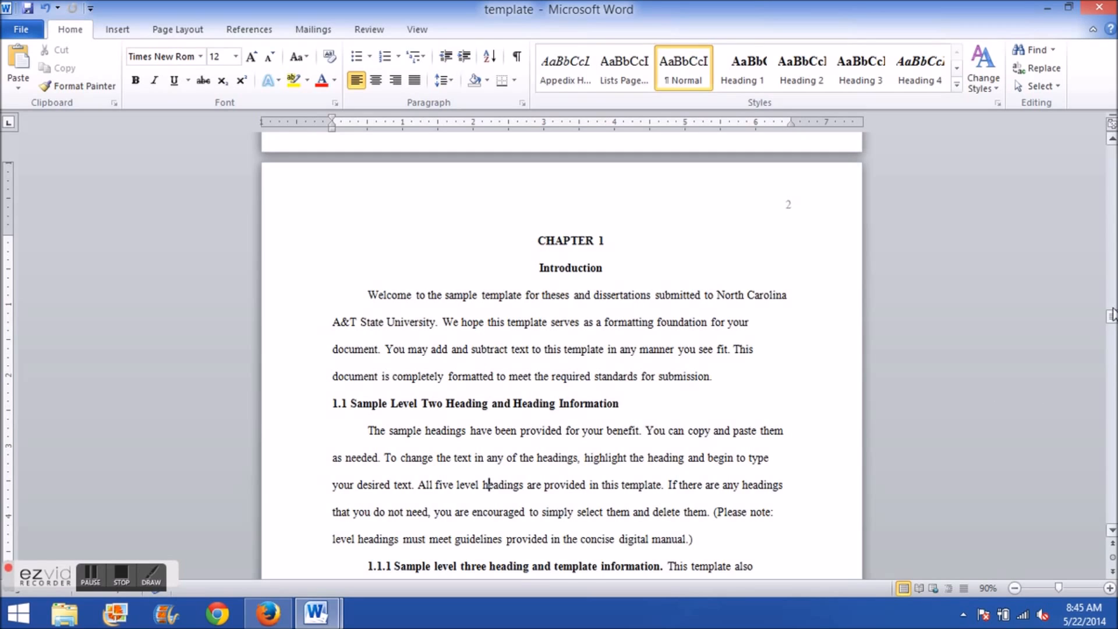
# Step: Select the (Title)* placeholder on the template's title page and review the remaining placeholders there
pyautogui.moveTo(1113, 316); pyautogui.dragTo(1112, 143)
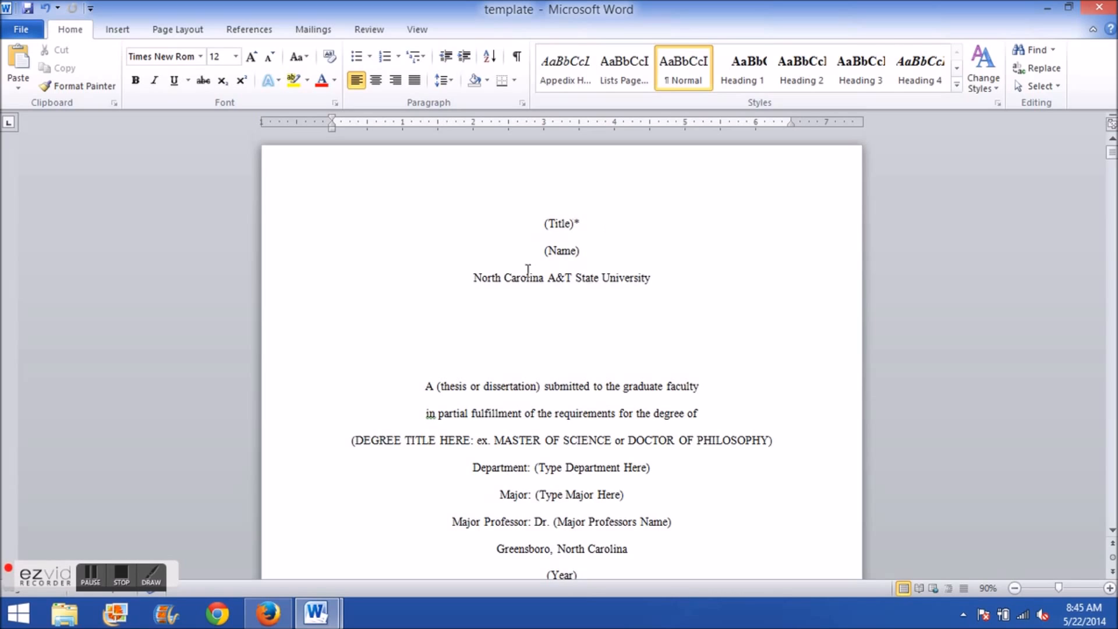
pyautogui.moveTo(543, 225); pyautogui.dragTo(606, 222)
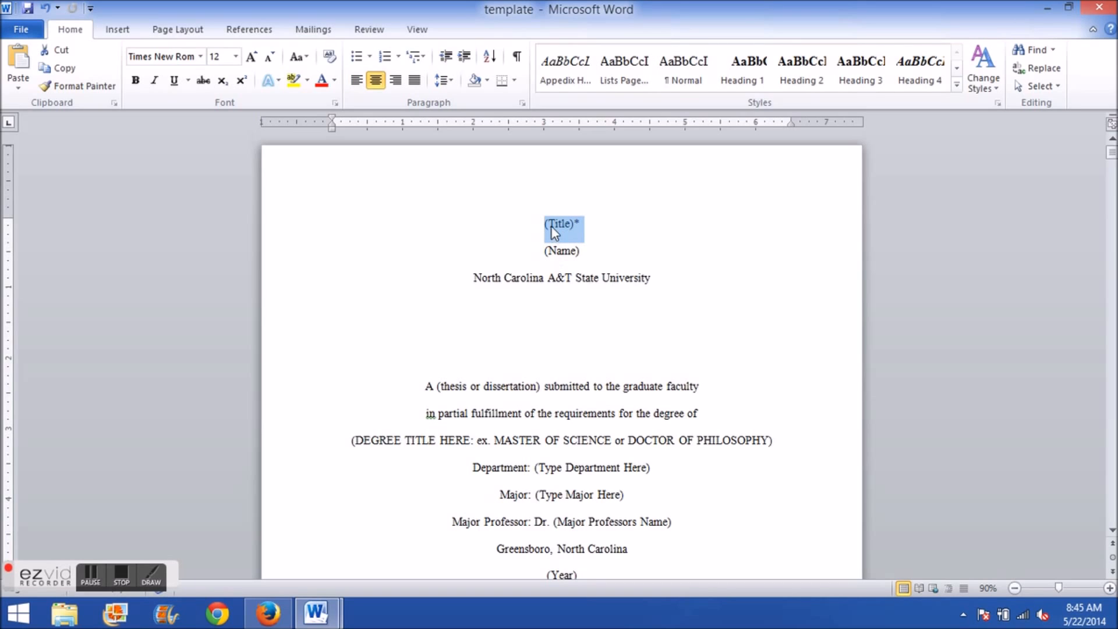
pyautogui.scroll(-3, 458, 269)
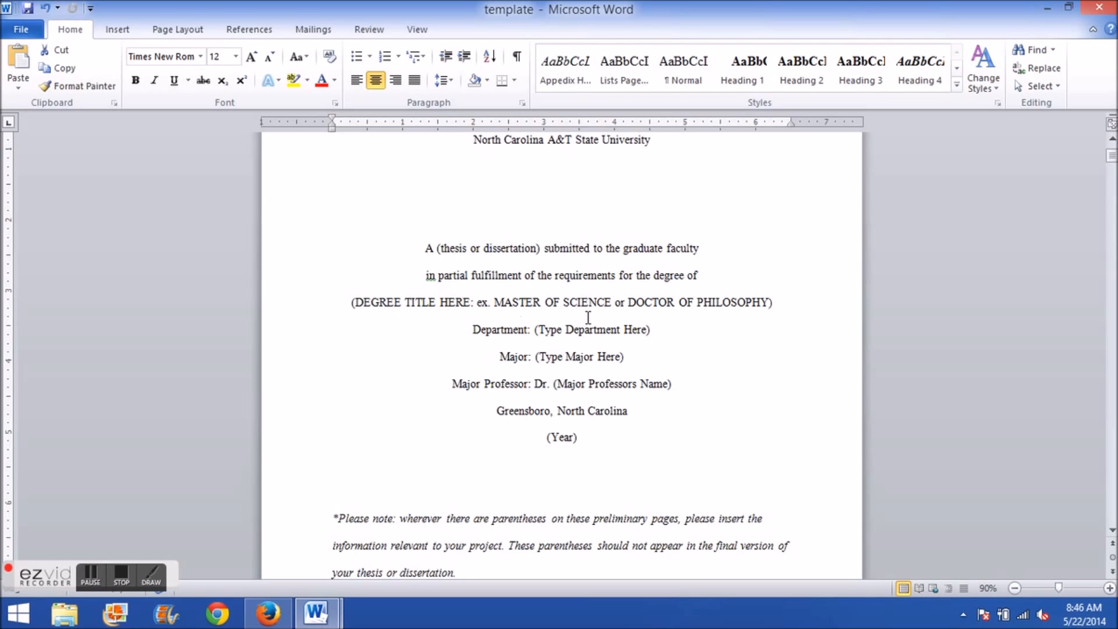
# Step: Examine the signature page's certification text, committee signature lines and placeholders in parentheses
pyautogui.scroll(-20, 717, 364)
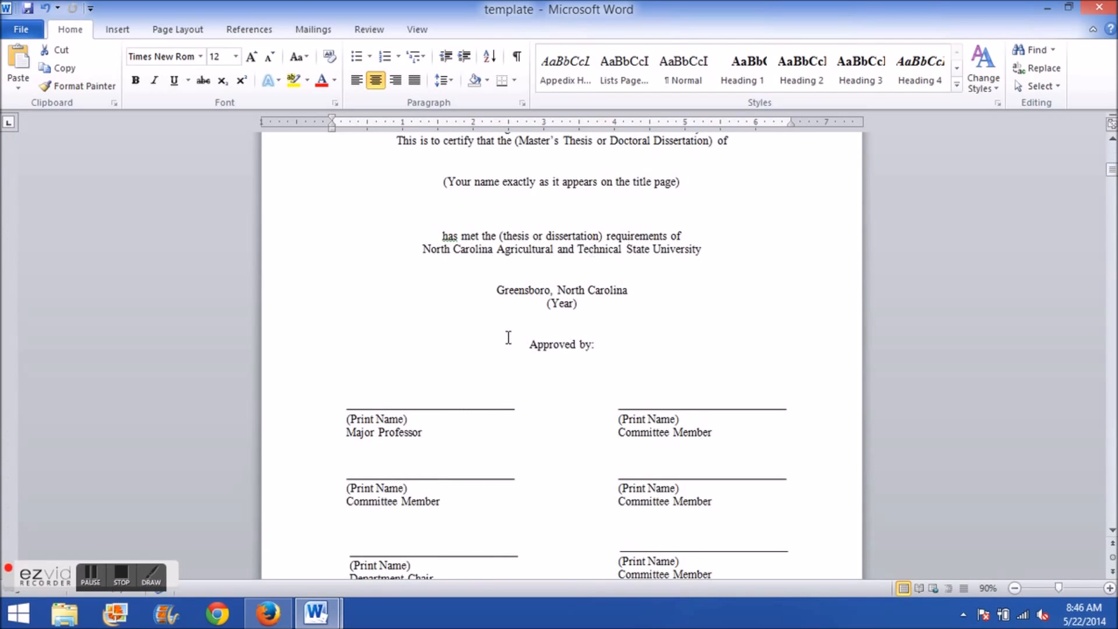
pyautogui.scroll(-2, 500, 327)
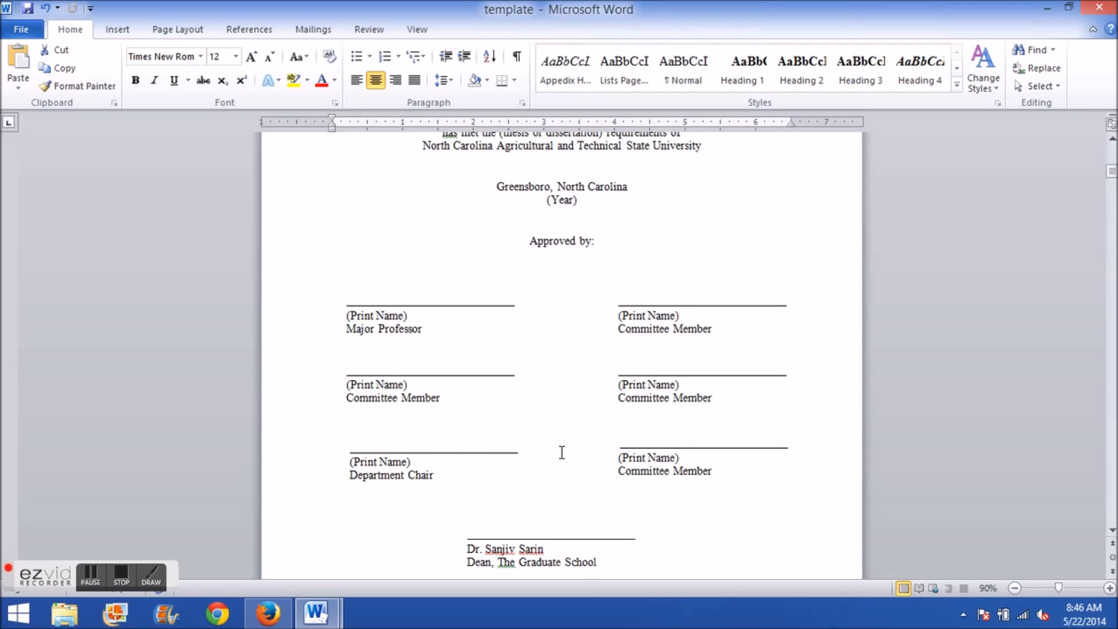
pyautogui.scroll(3, 885, 402)
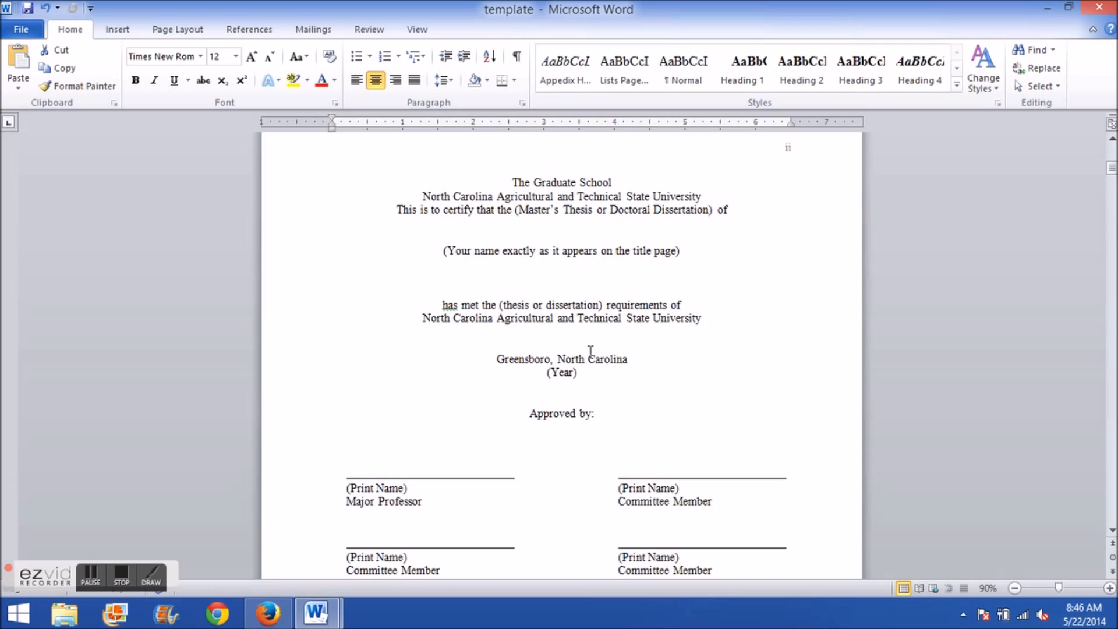
pyautogui.scroll(-8, 826, 358)
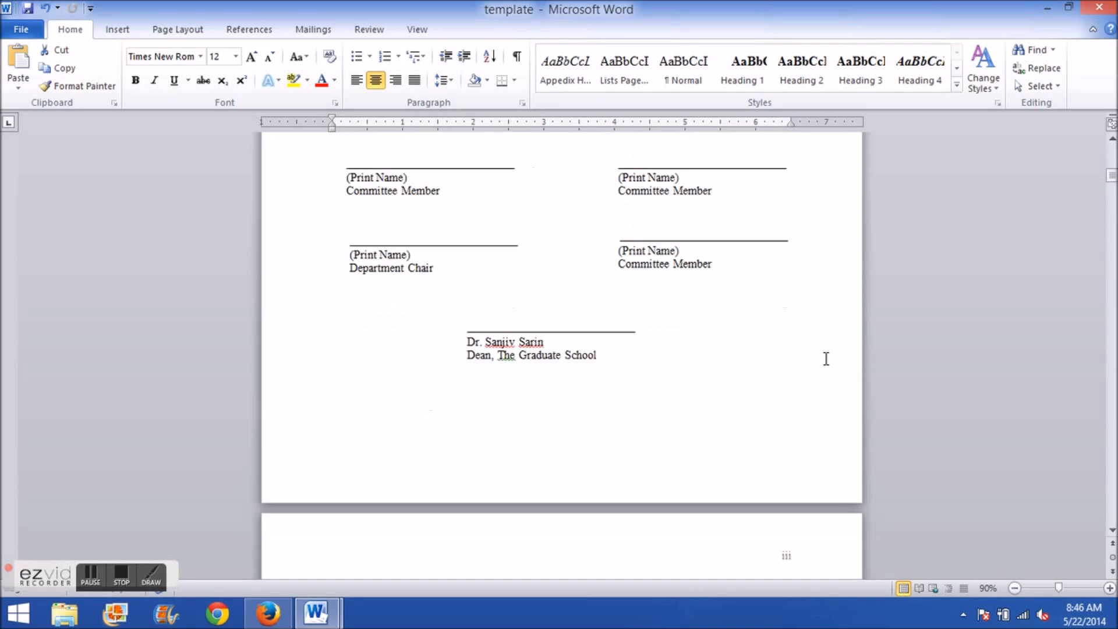
# Step: Examine the copyright page and the preliminary pages that follow it in the template
pyautogui.scroll(-11, 827, 363)
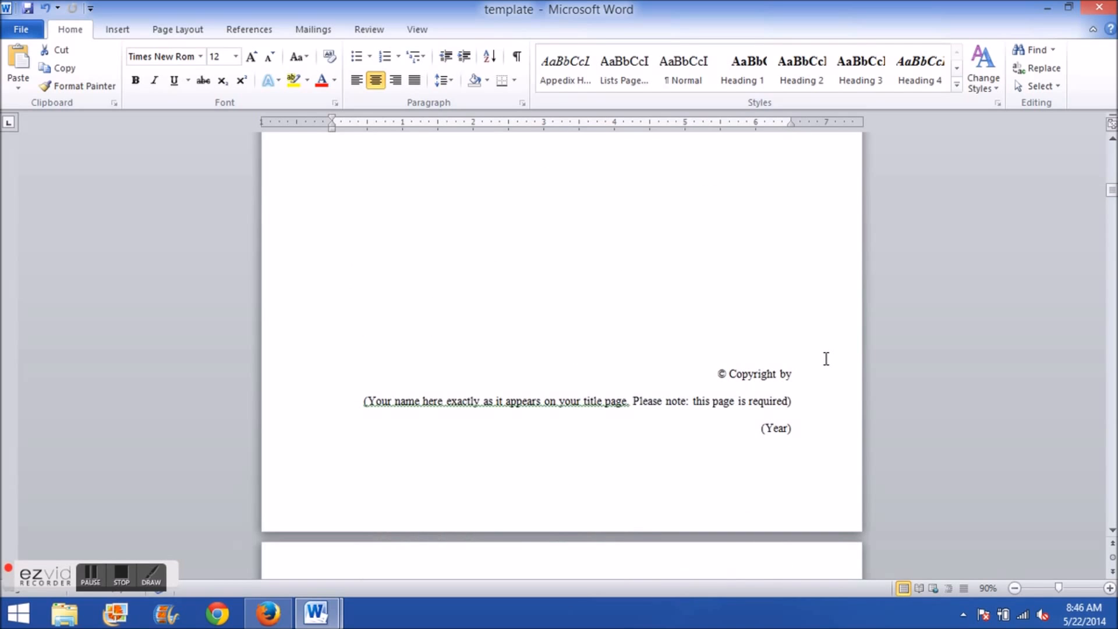
pyautogui.scroll(-6, 826, 358)
pyautogui.scroll(-5, 826, 358)
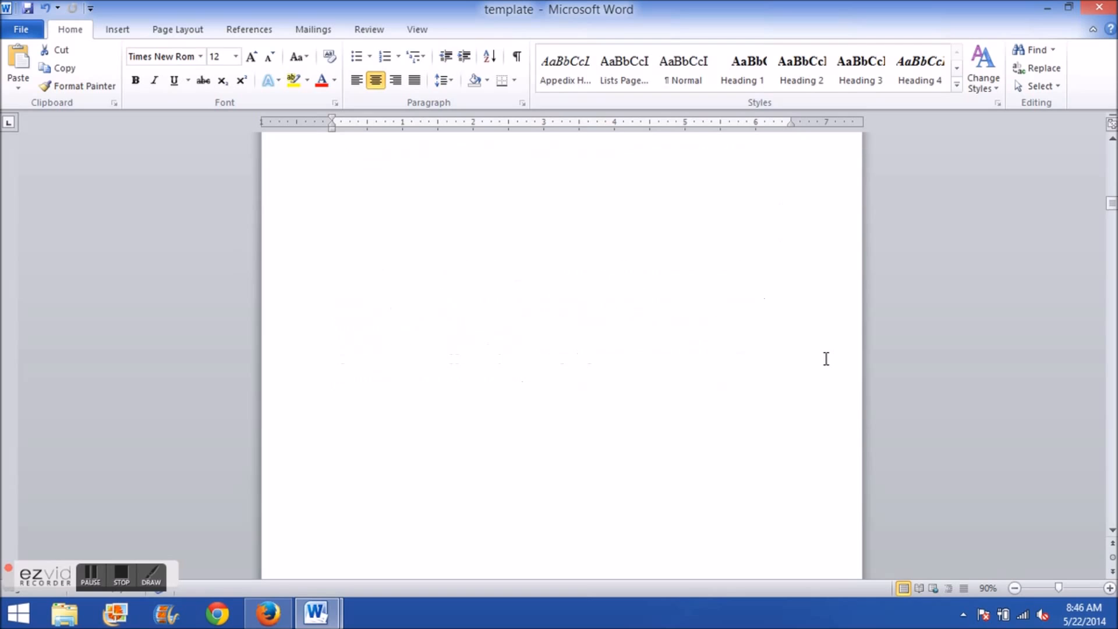
pyautogui.scroll(-12, 824, 360)
pyautogui.scroll(-3, 688, 388)
pyautogui.scroll(-15, 731, 394)
pyautogui.scroll(15, 732, 399)
pyautogui.scroll(-5, 724, 387)
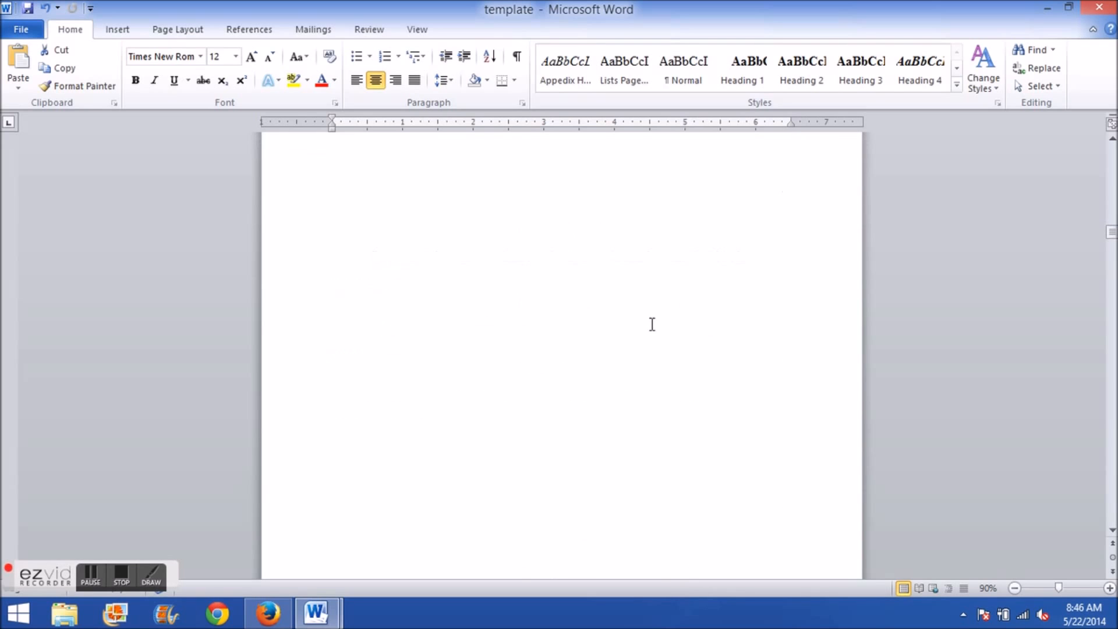
pyautogui.scroll(-6, 652, 324)
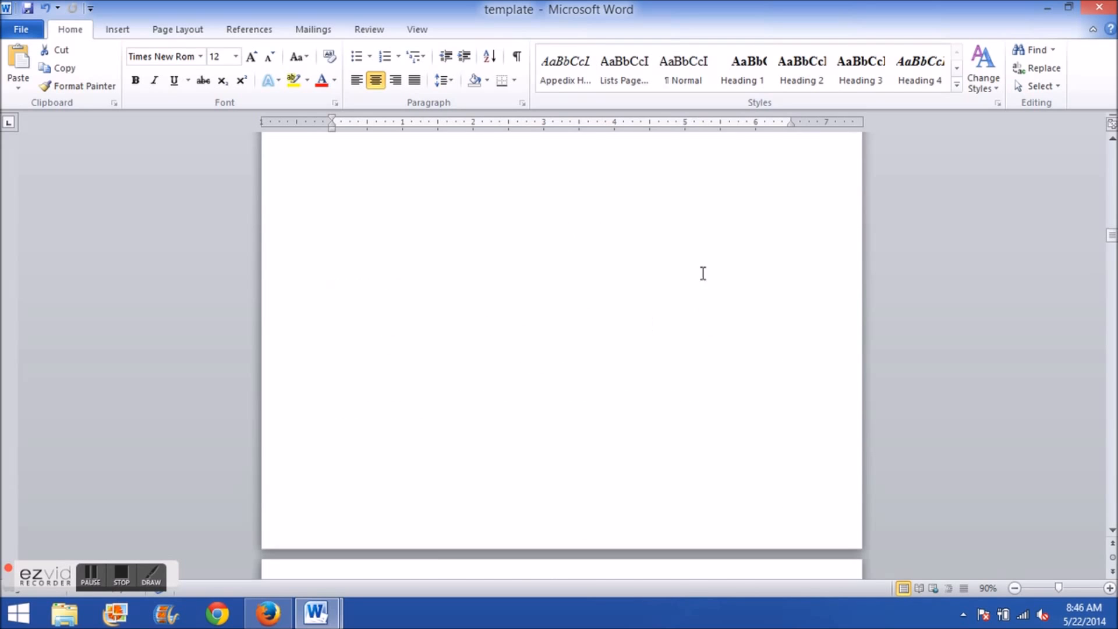
pyautogui.click(514, 365)
pyautogui.scroll(-3, 554, 312)
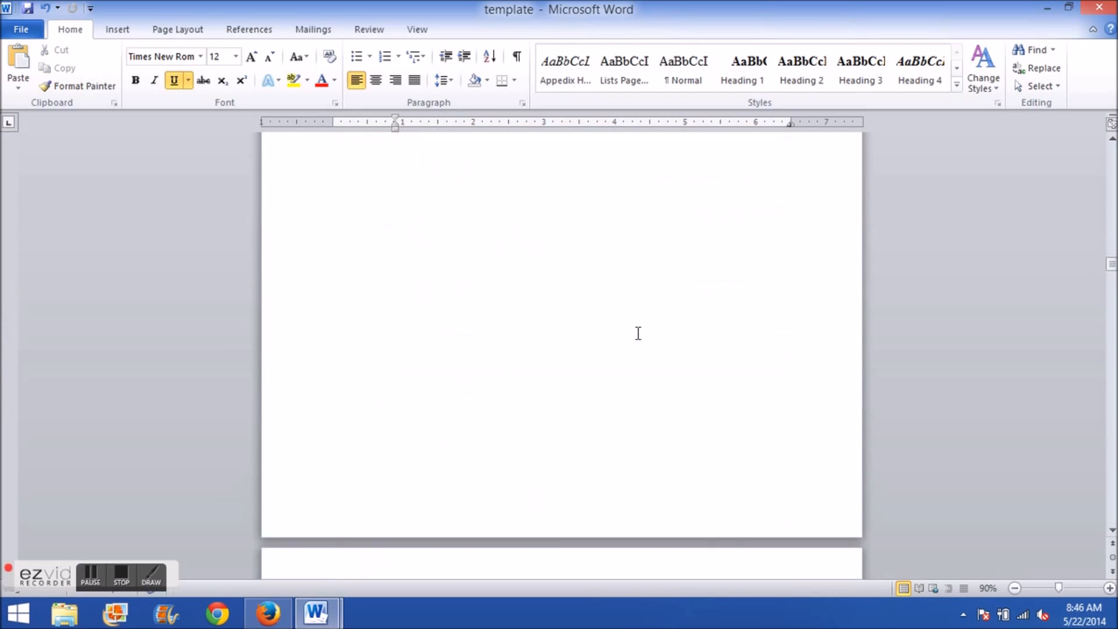
# Step: Examine the template's lists of figures and tables and place the cursor in the List of Tables entries
pyautogui.scroll(-5, 638, 333)
pyautogui.click(579, 327)
pyautogui.scroll(-5, 579, 327)
pyautogui.click(515, 295)
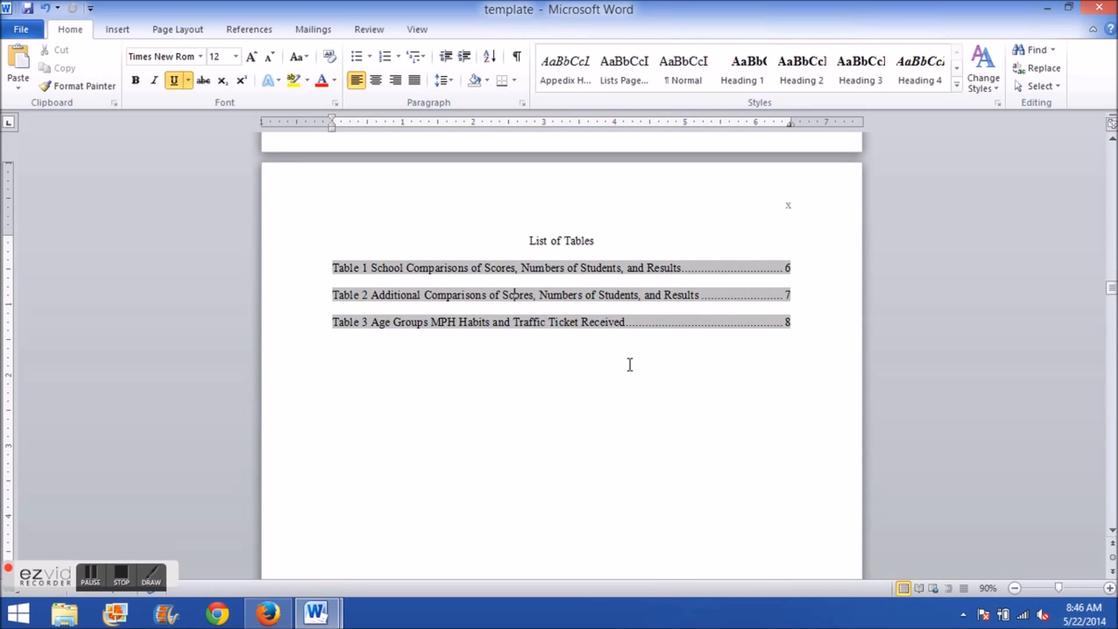
# Step: Return to the Table of Contents page and examine its automatic entries and the separate title above them
pyautogui.scroll(10, 630, 368)
pyautogui.scroll(10, 630, 368)
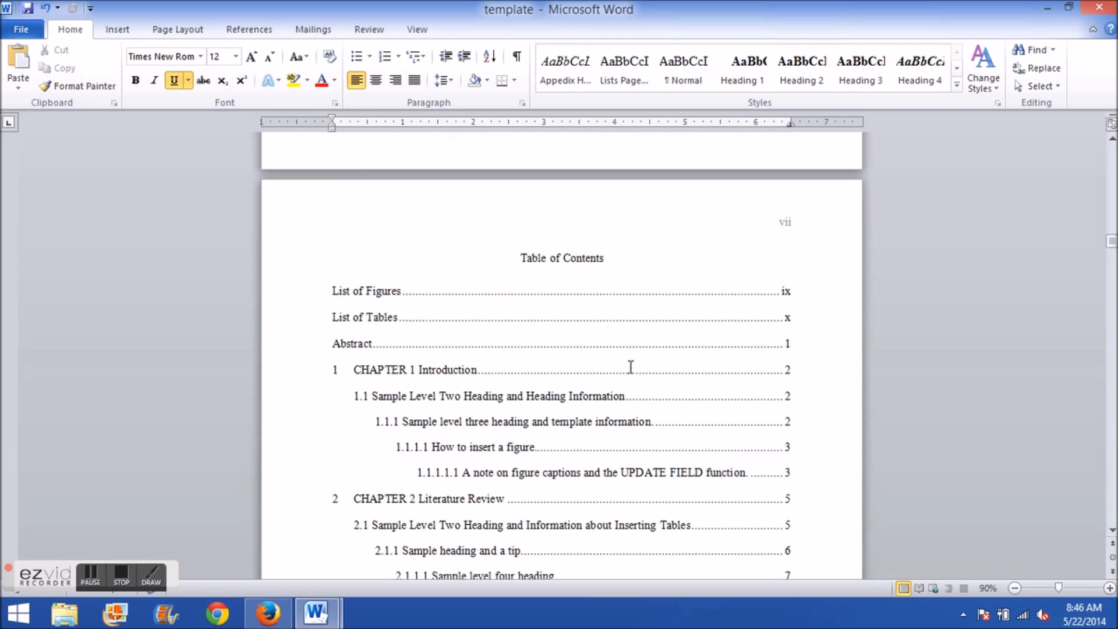
pyautogui.click(505, 402)
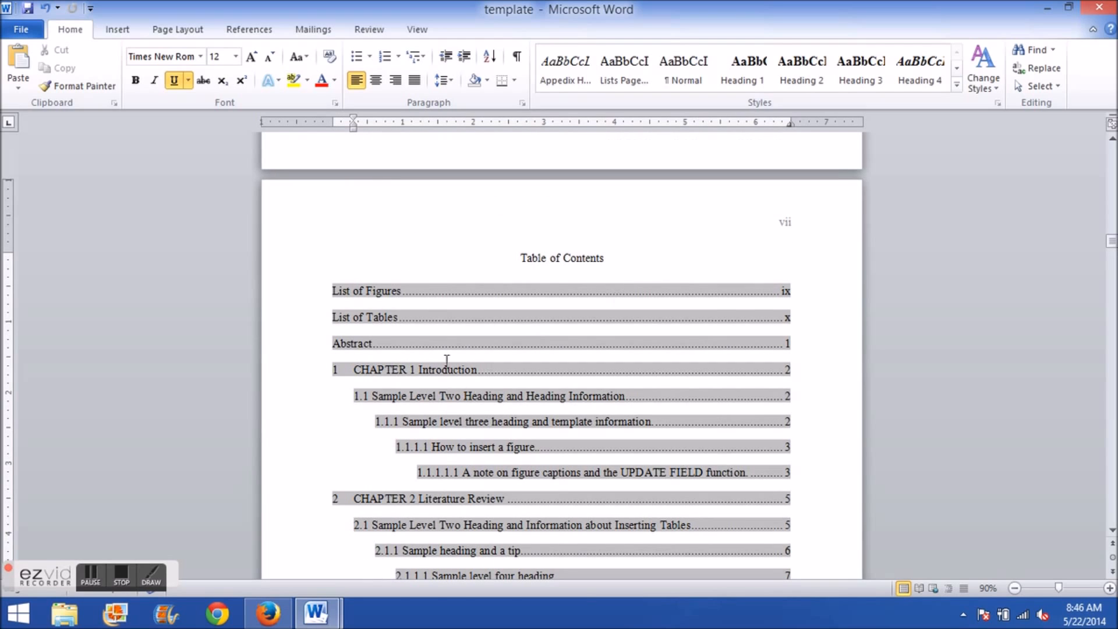
pyautogui.click(479, 377)
pyautogui.click(426, 320)
pyautogui.scroll(-3, 456, 359)
pyautogui.click(440, 154)
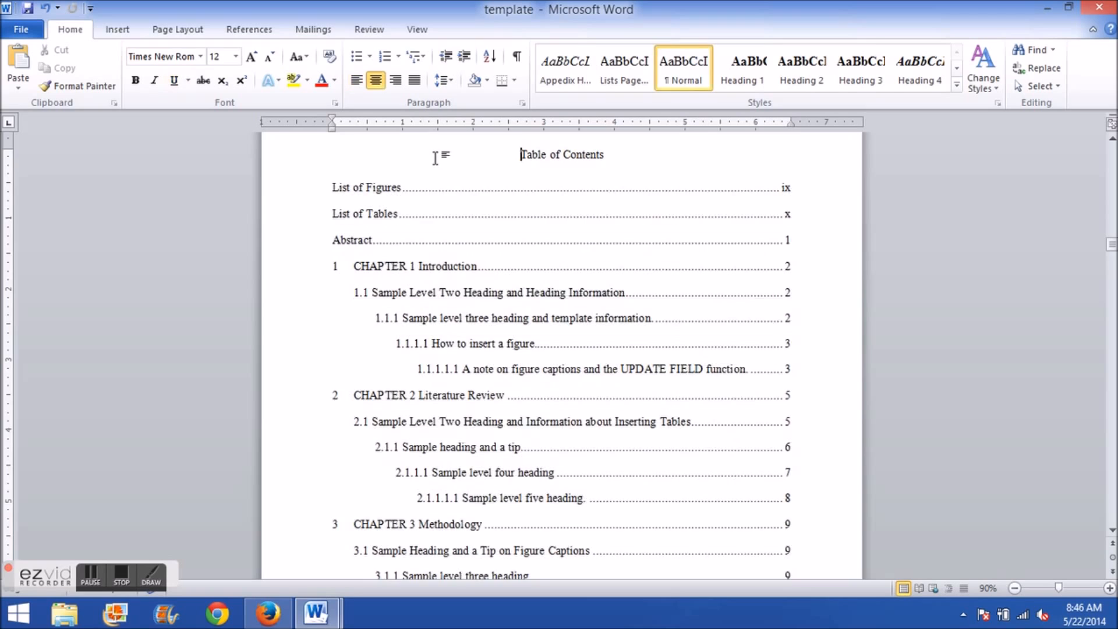
pyautogui.scroll(1, 490, 274)
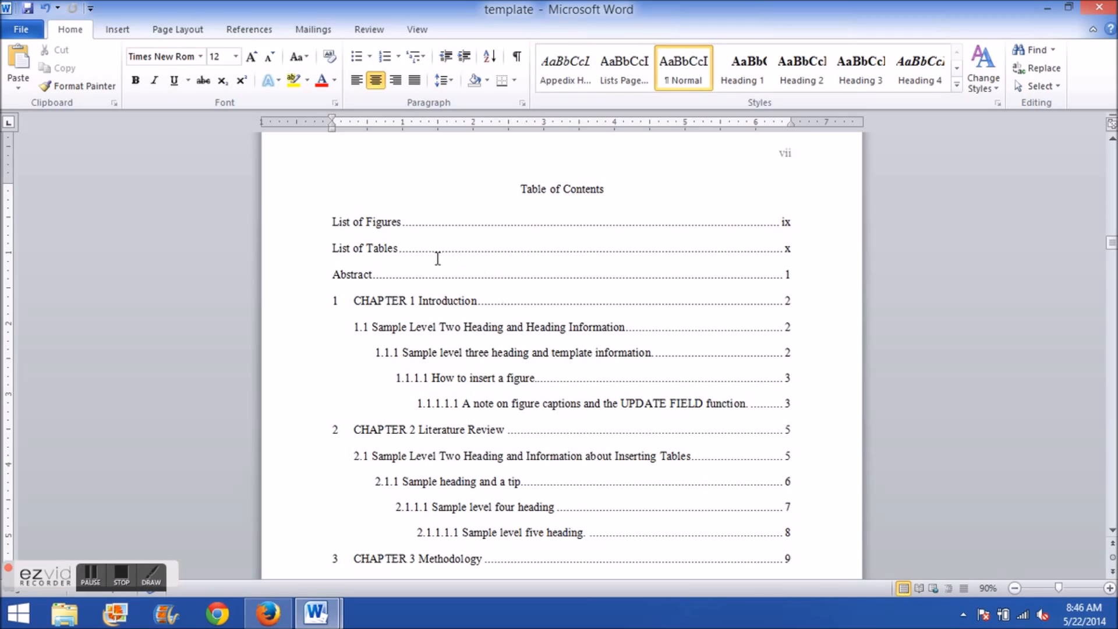
# Step: Show the Update Field option for the table of contents, dismiss it without updating, and review the chapter entries
pyautogui.click(383, 248)
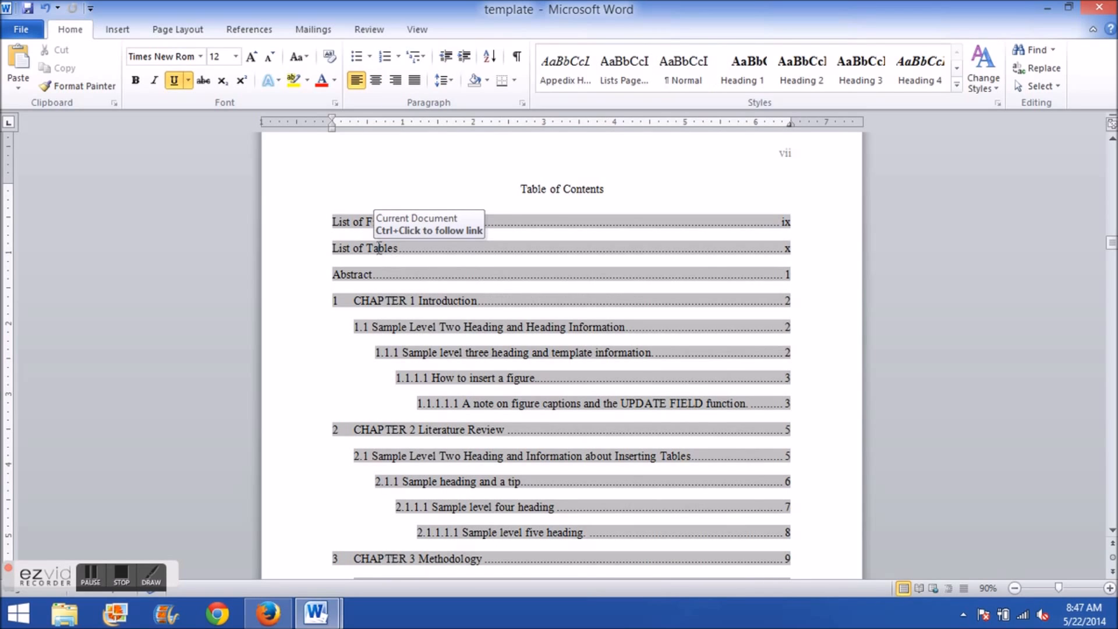
pyautogui.rightClick(376, 251)
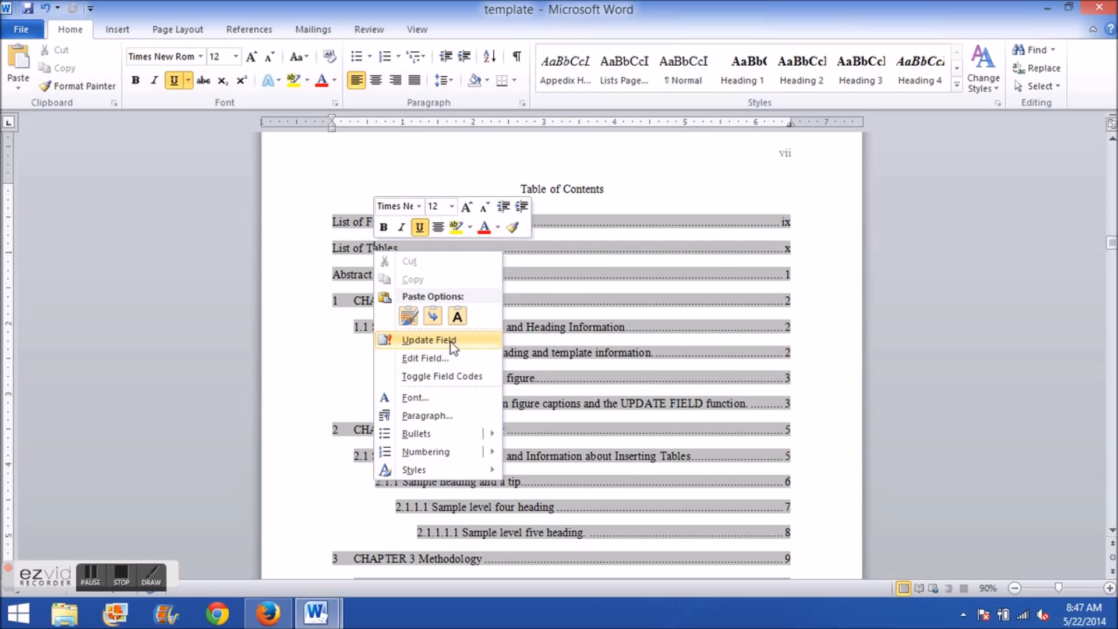
pyautogui.click(589, 291)
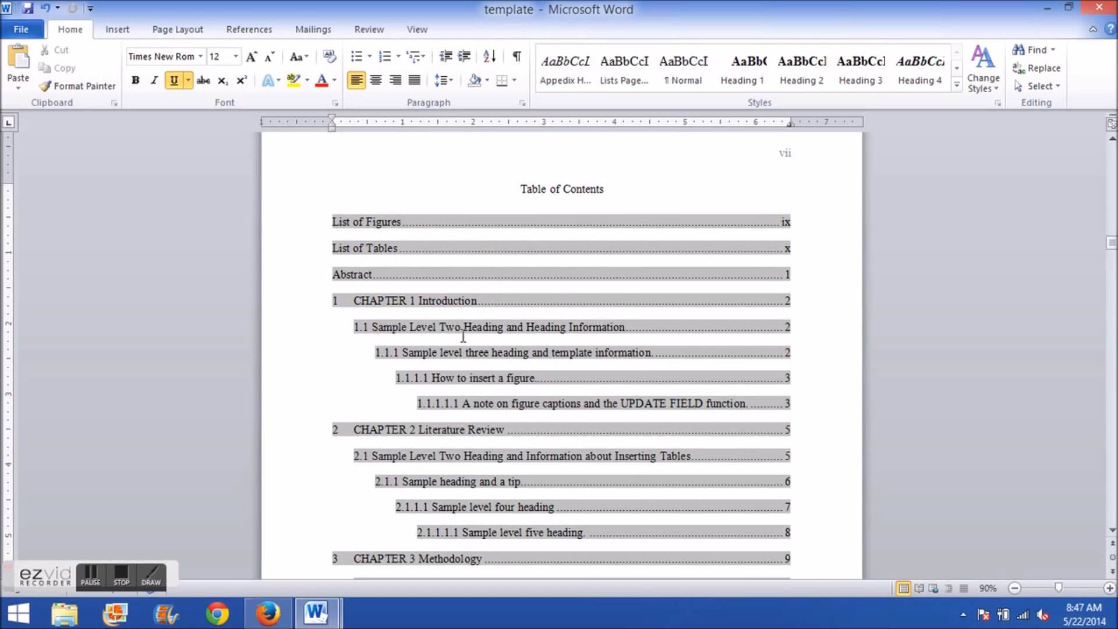
pyautogui.scroll(-5, 512, 331)
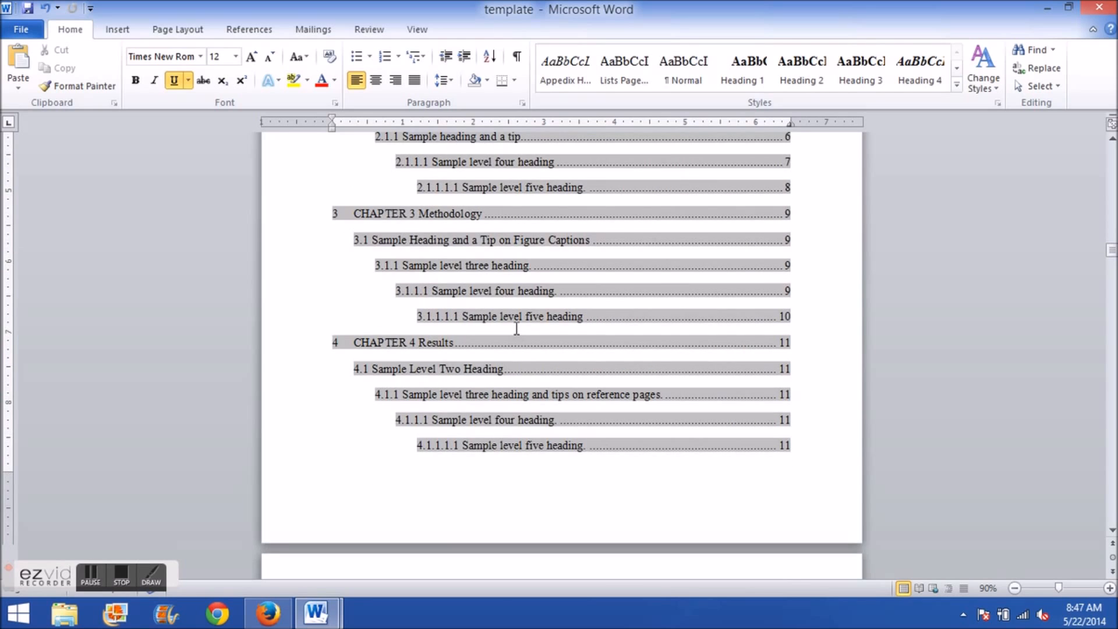
pyautogui.scroll(7, 516, 329)
pyautogui.click(375, 387)
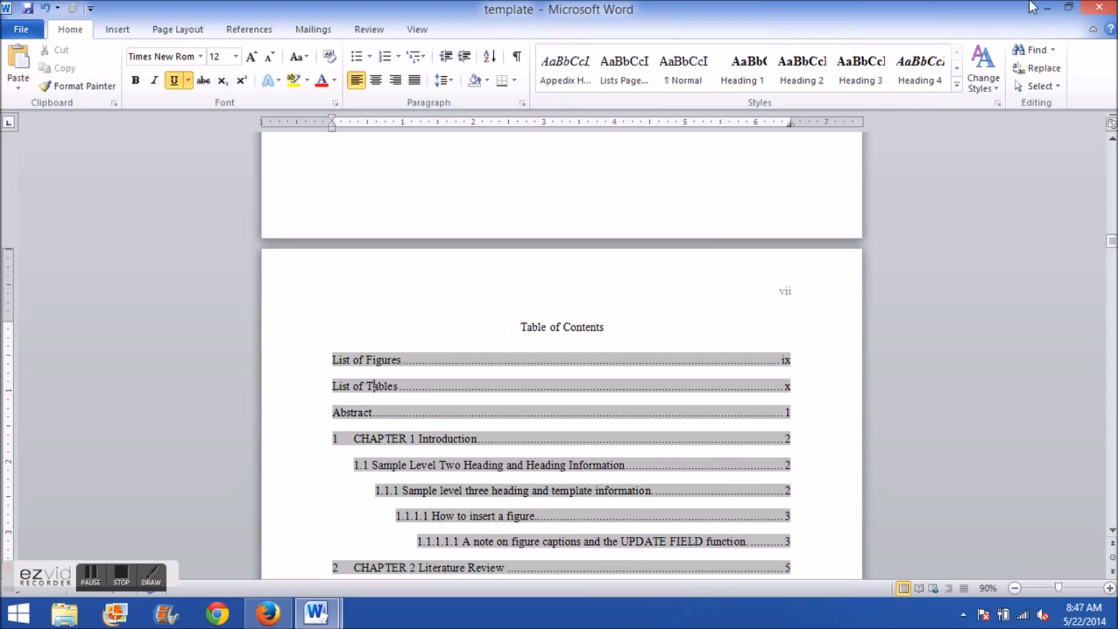
# Step: Switch to the Dummy Text document, highlight the start of Chapter 1: Introduction, and clear the selection
pyautogui.click(319, 613)
pyautogui.click(264, 550)
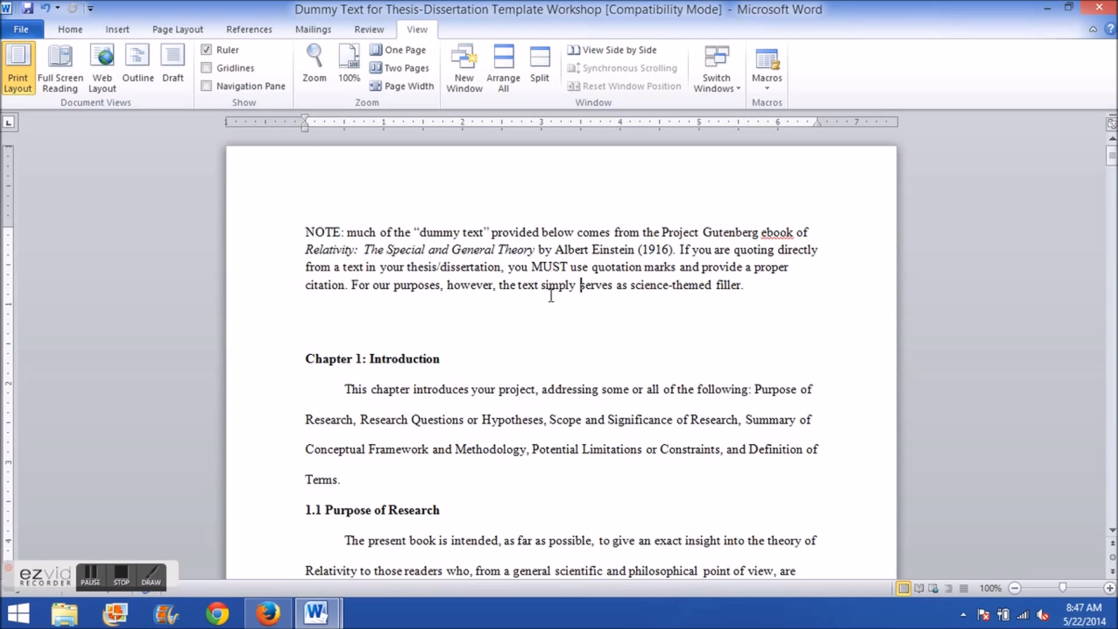
pyautogui.scroll(-2, 551, 295)
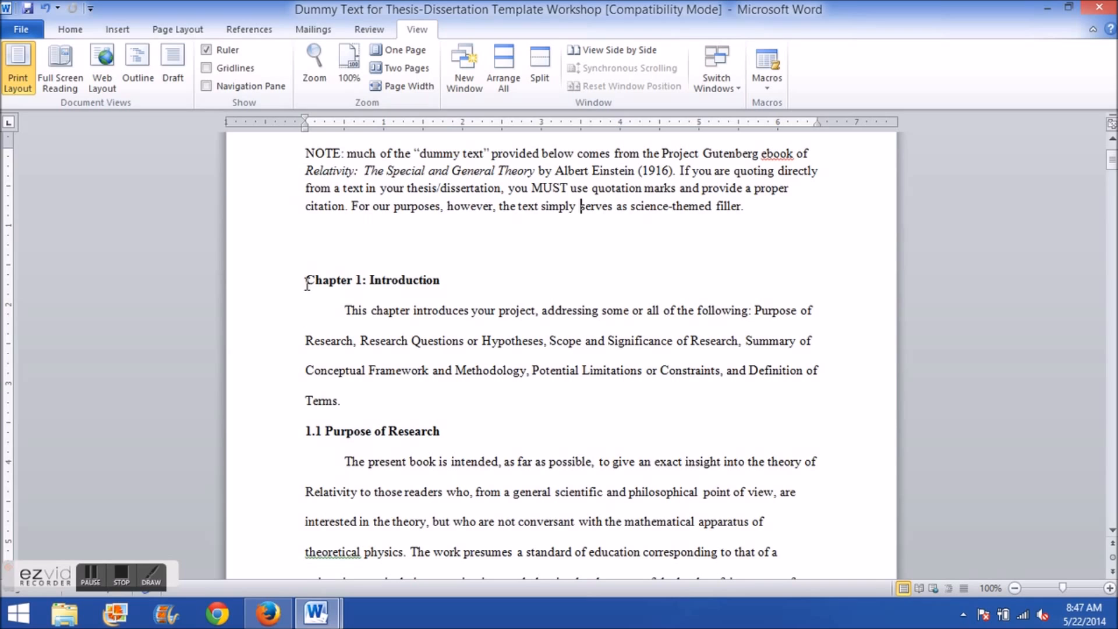
pyautogui.moveTo(307, 283); pyautogui.dragTo(554, 553)
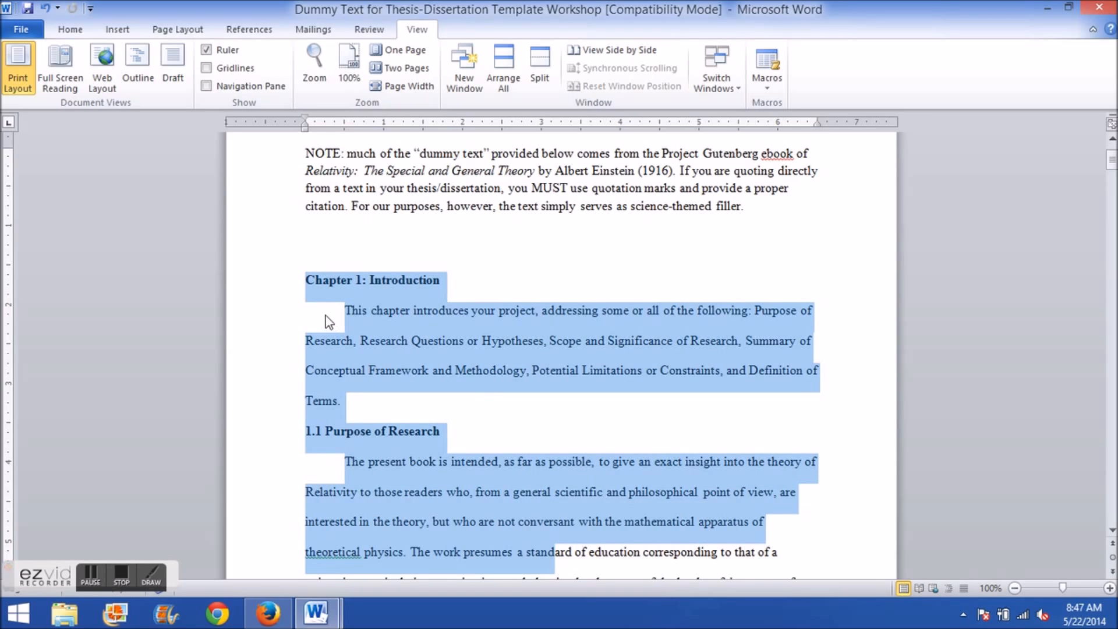
pyautogui.click(354, 358)
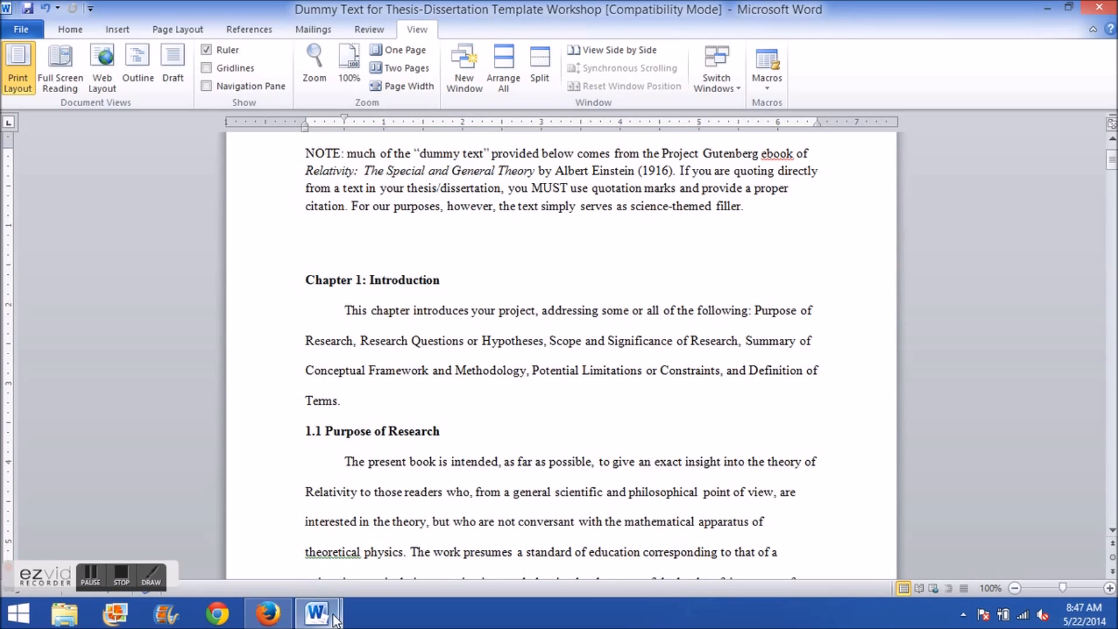
# Step: Return to the template document and locate the CHAPTER 1 Introduction page after the preliminary pages
pyautogui.moveTo(338, 597)
pyautogui.click(383, 534)
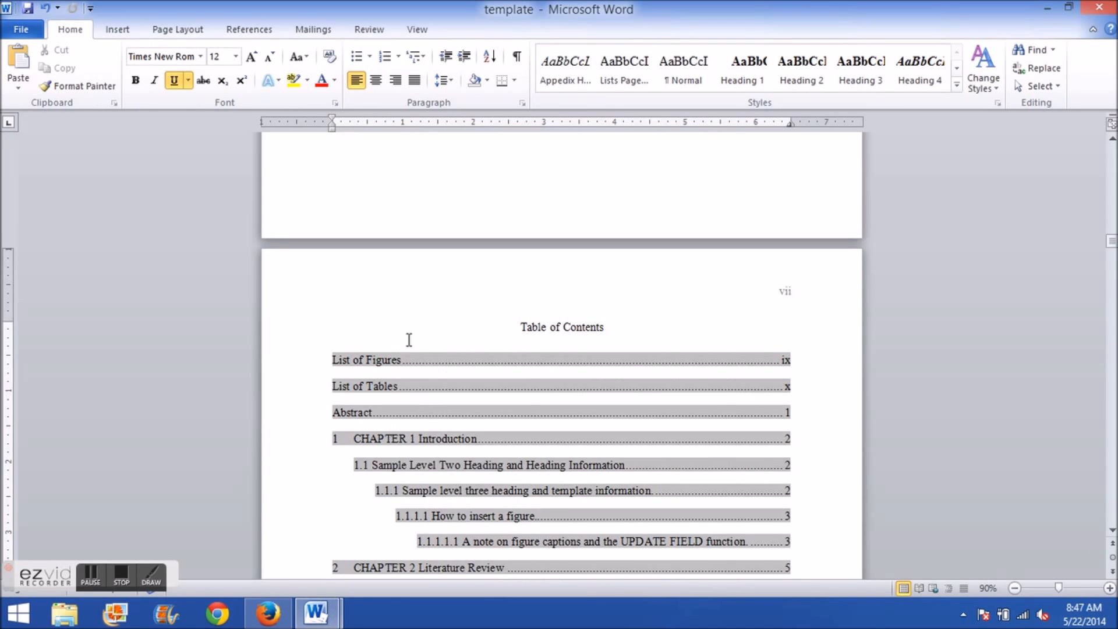
pyautogui.scroll(-20, 366, 348)
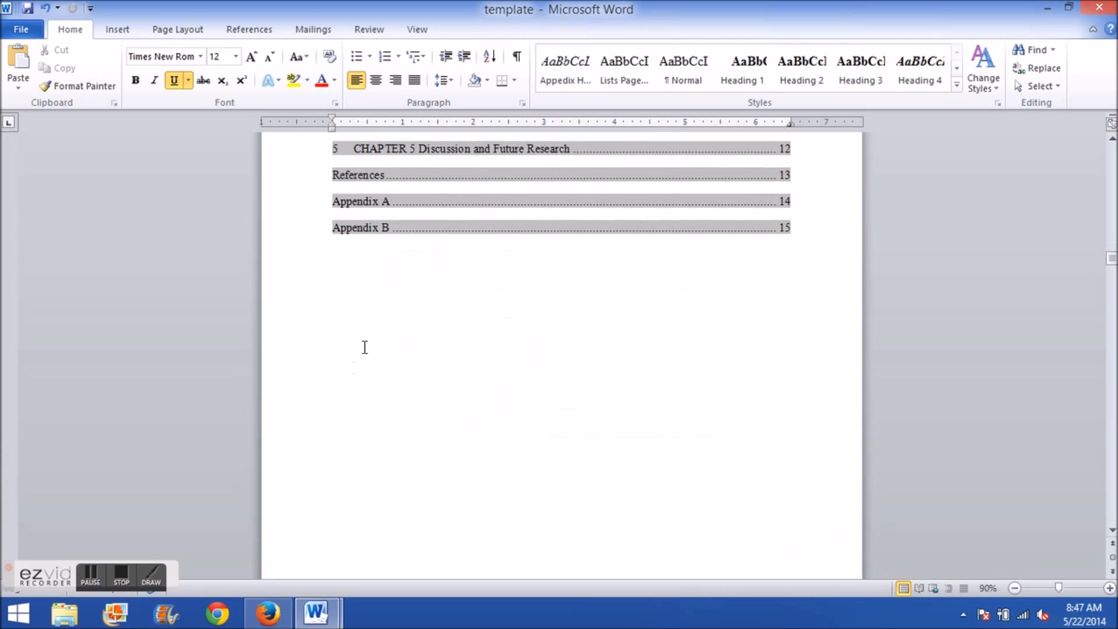
pyautogui.scroll(-20, 363, 350)
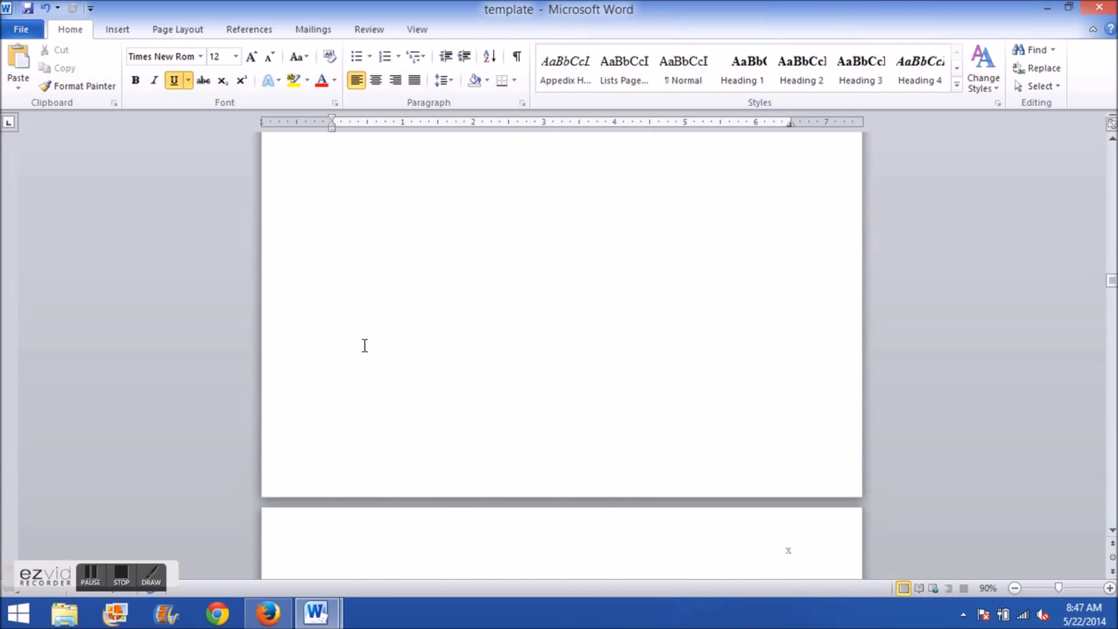
pyautogui.scroll(-15, 363, 347)
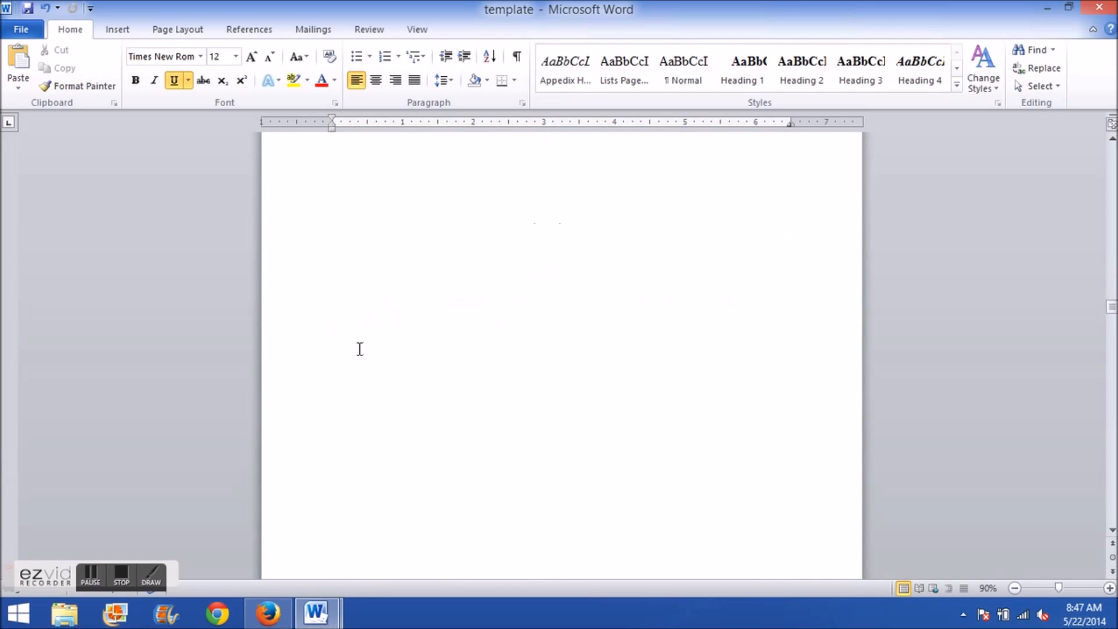
pyautogui.scroll(-15, 512, 273)
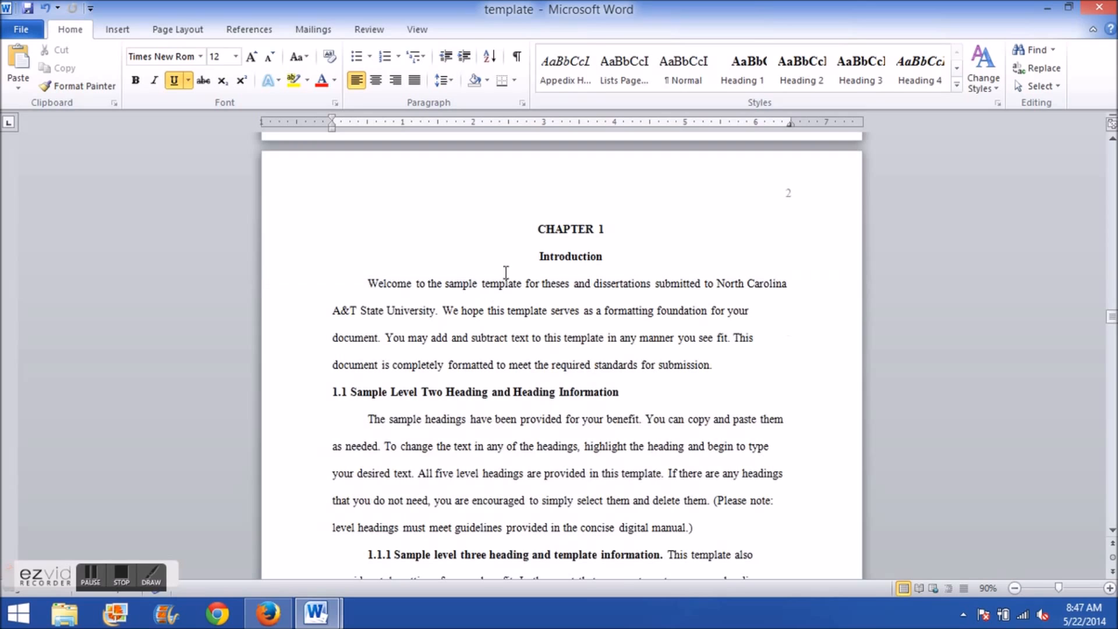
pyautogui.scroll(-2, 527, 256)
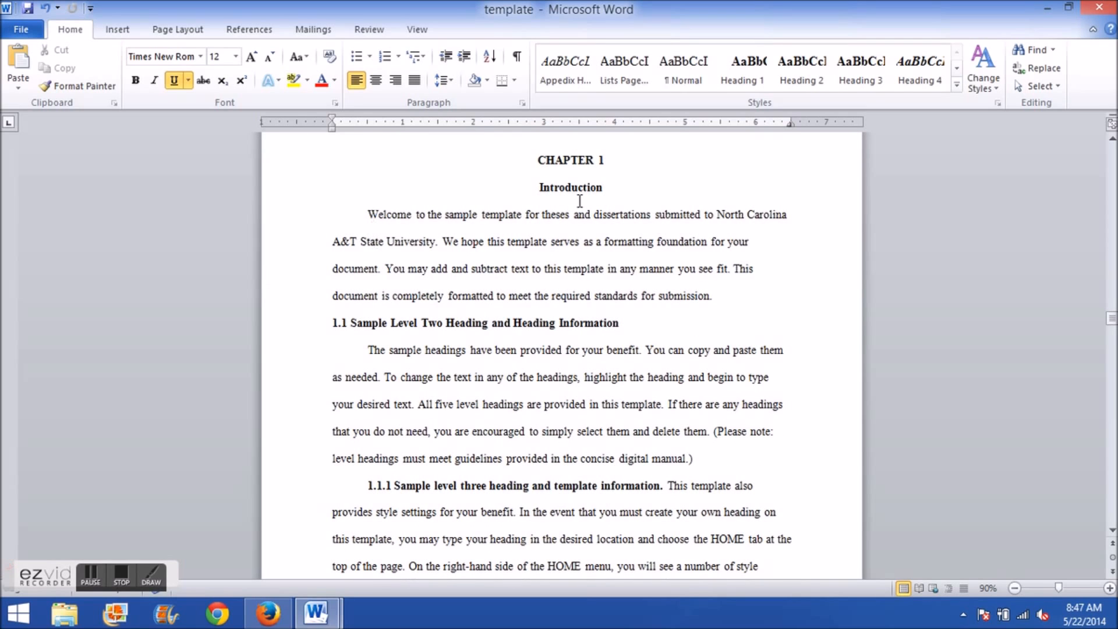
pyautogui.scroll(2, 536, 272)
# Step: Highlight the template's CHAPTER 1 Introduction heading and its automatic number, and the sample text beneath it through section 1.1
pyautogui.click(564, 298)
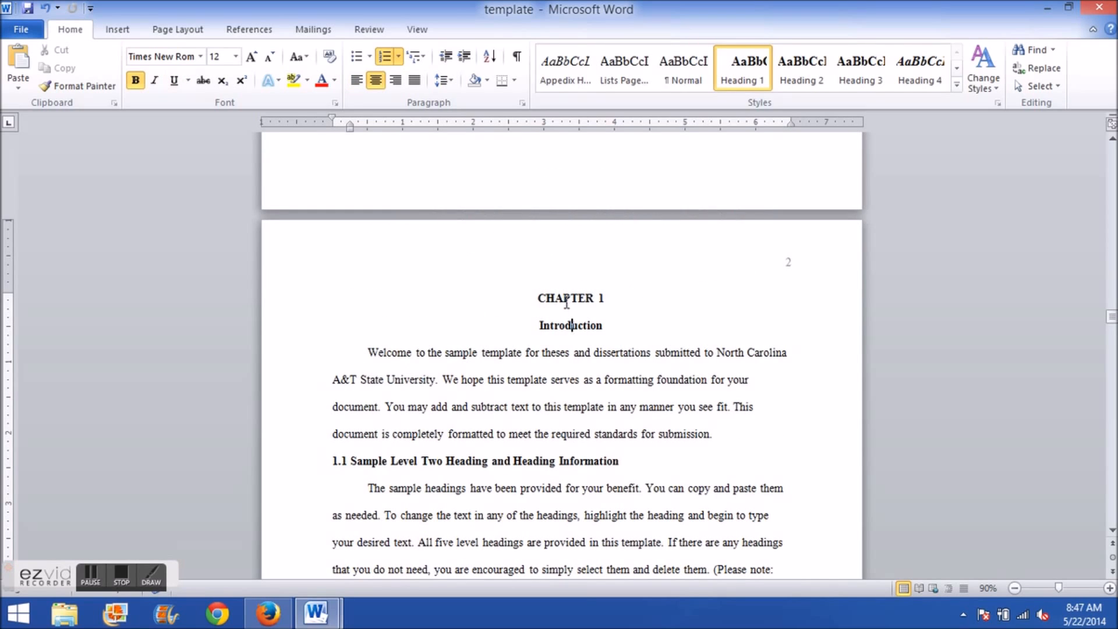
pyautogui.moveTo(536, 298); pyautogui.dragTo(622, 326)
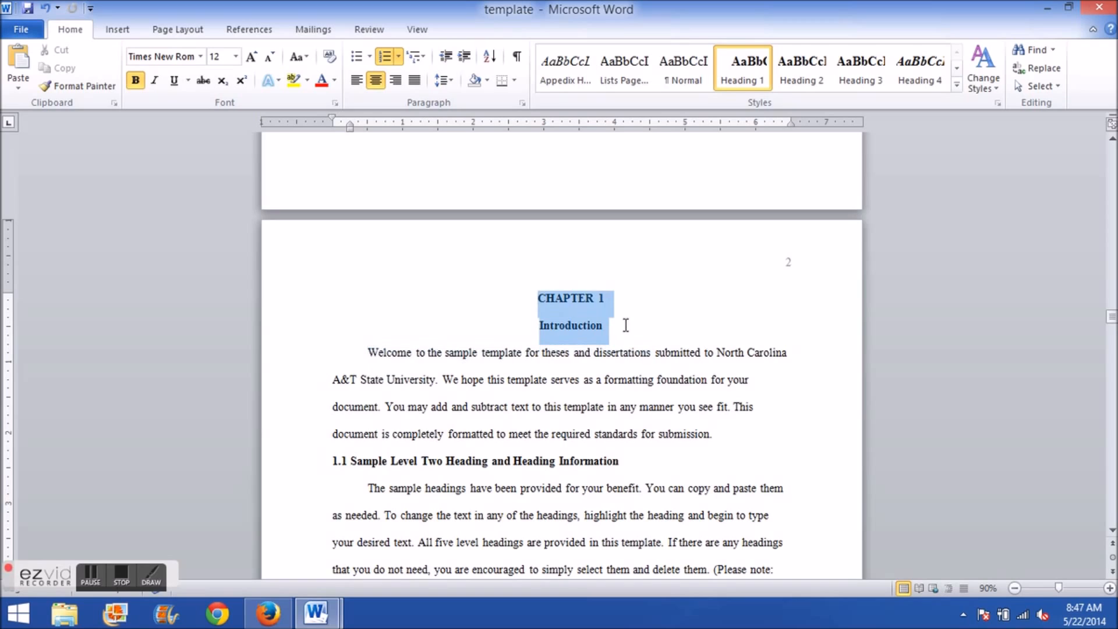
pyautogui.click(583, 332)
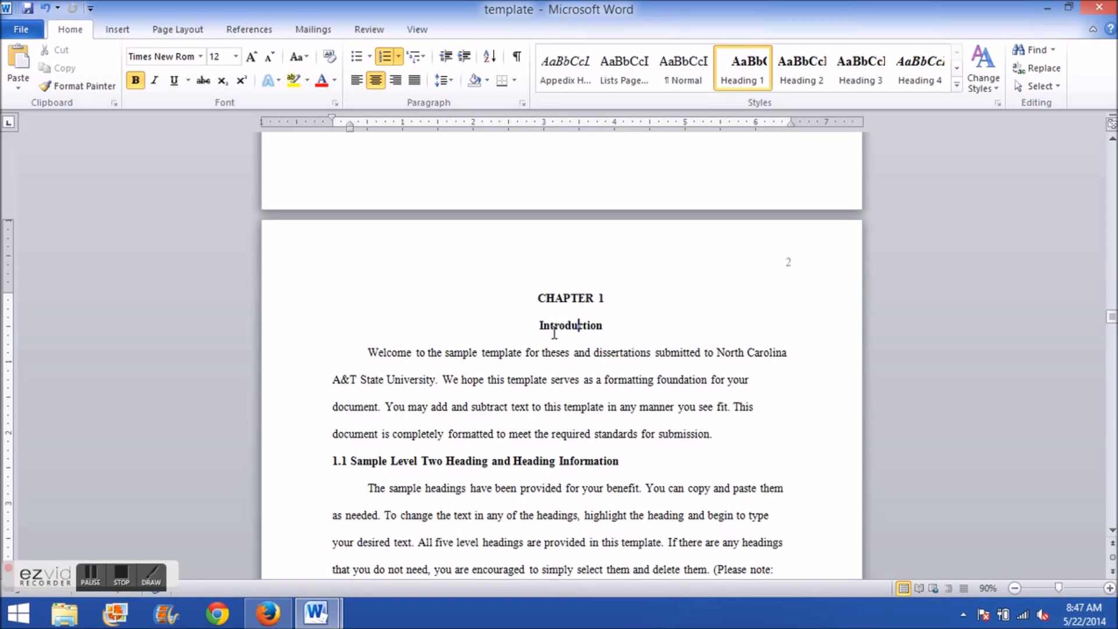
pyautogui.moveTo(607, 325); pyautogui.dragTo(532, 303)
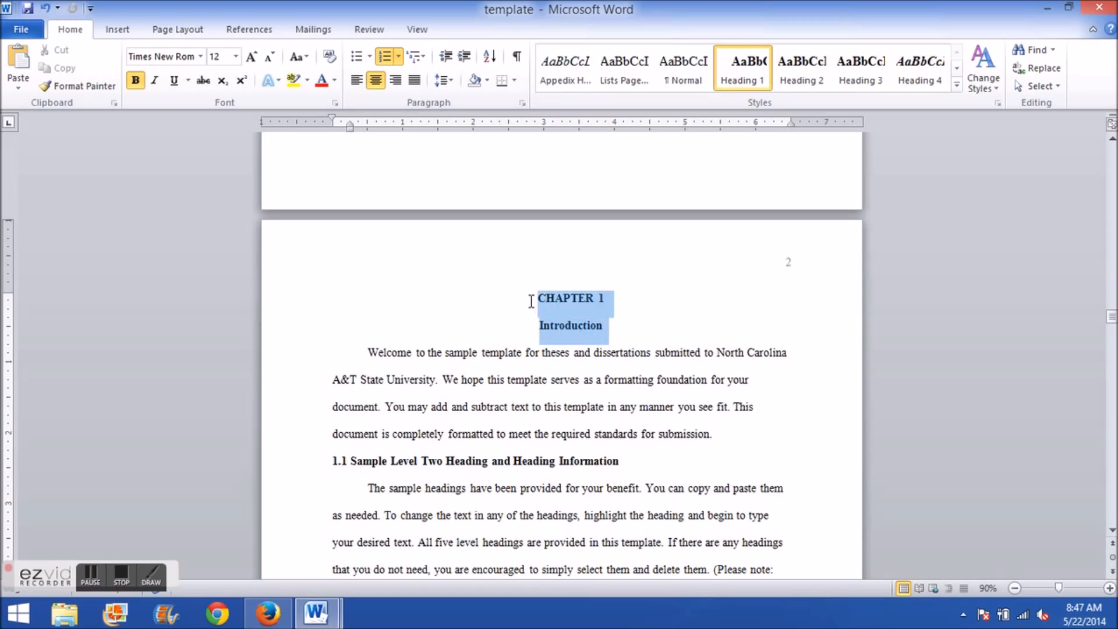
pyautogui.click(523, 300)
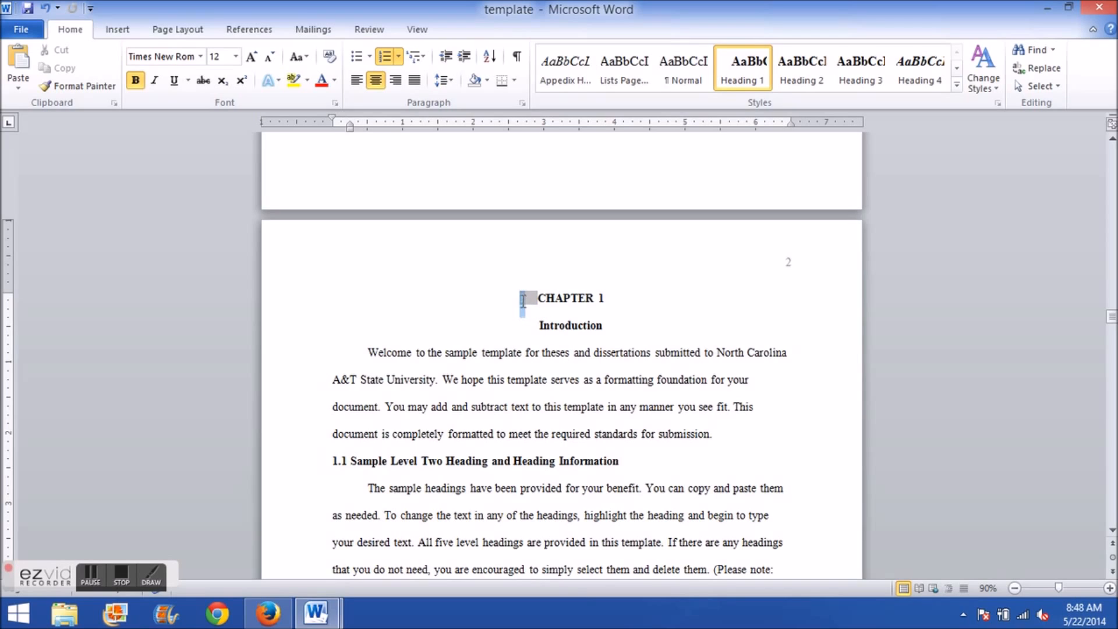
pyautogui.press('Down')
pyautogui.click(522, 298)
pyautogui.moveTo(624, 327); pyautogui.dragTo(548, 307)
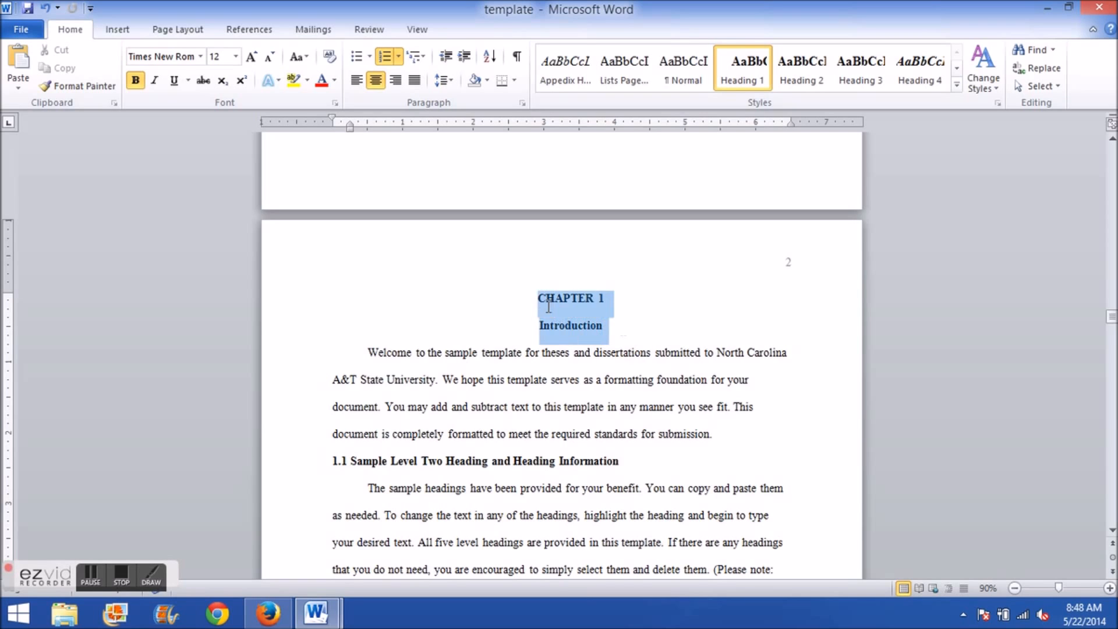
pyautogui.scroll(-2, 575, 358)
pyautogui.moveTo(368, 250); pyautogui.dragTo(349, 512)
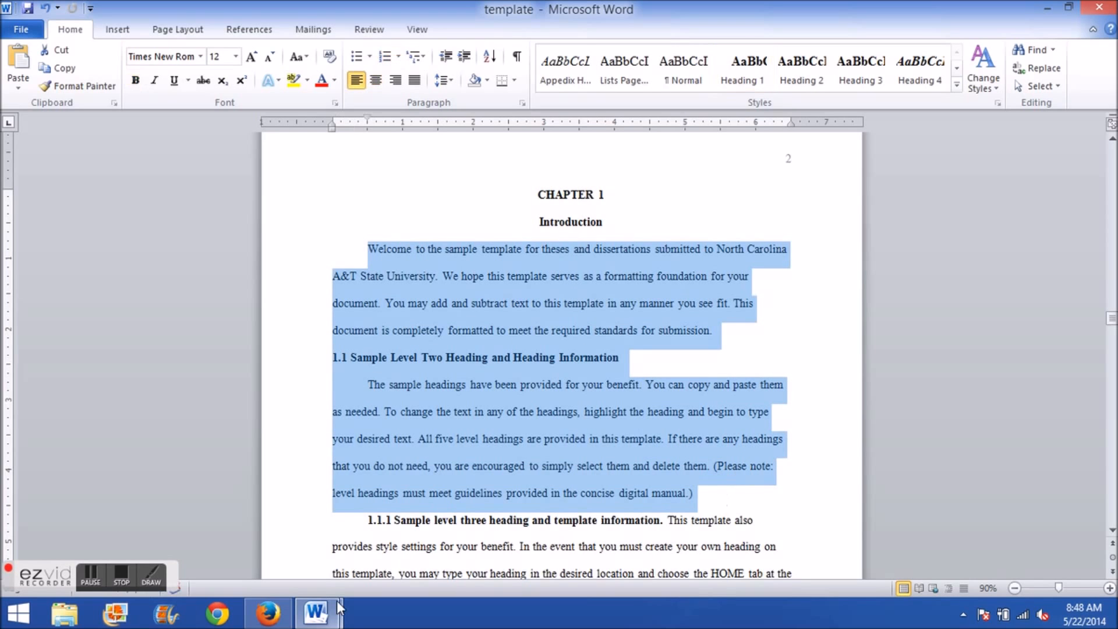
# Step: In the Dummy Text document, copy all of Chapter 1 from its heading up to the end before Chapter 2: Literature Review
pyautogui.click(337, 600)
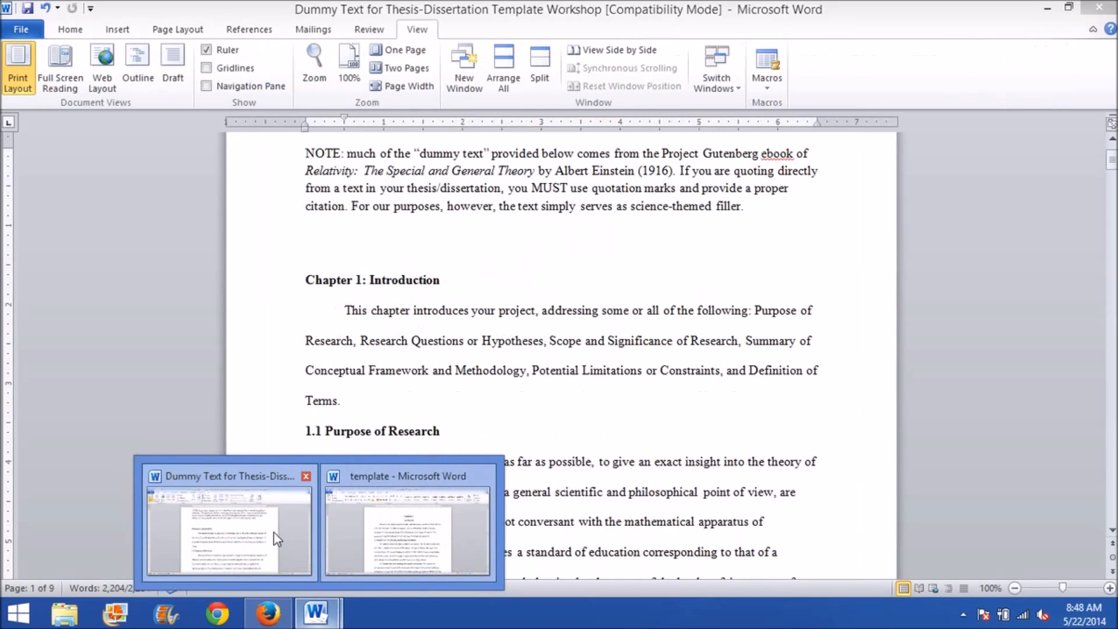
pyautogui.click(274, 532)
pyautogui.moveTo(304, 280); pyautogui.dragTo(753, 257)
pyautogui.rightClick(706, 264)
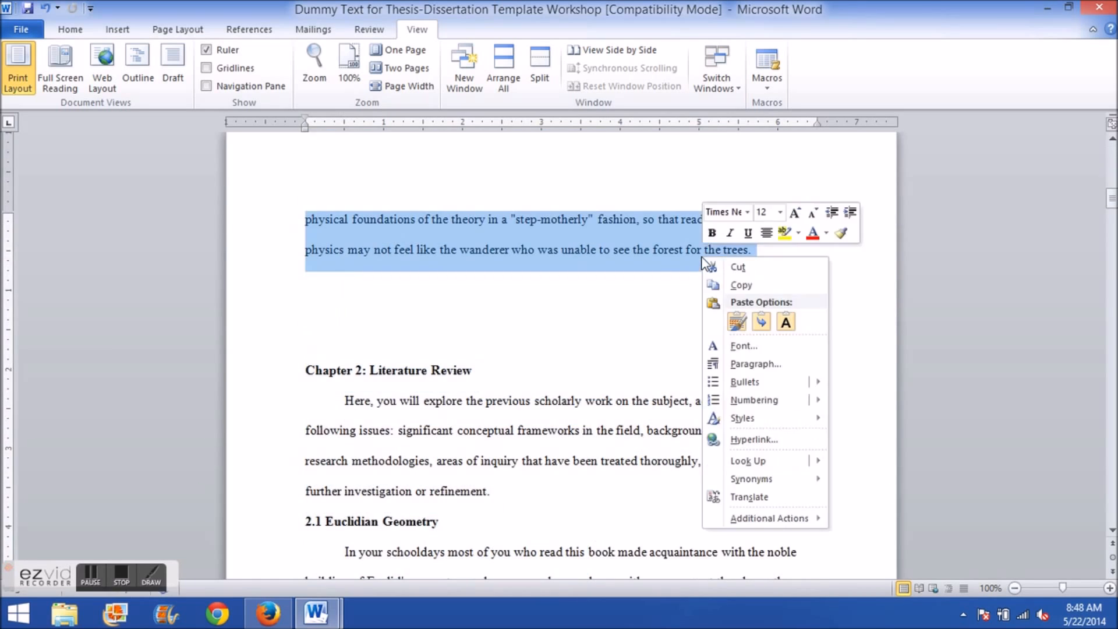
pyautogui.click(741, 284)
# Step: In the template, replace all sample text below the CHAPTER 1 Introduction heading with the copied chapter using the Don't Merge List paste option
pyautogui.click(315, 613)
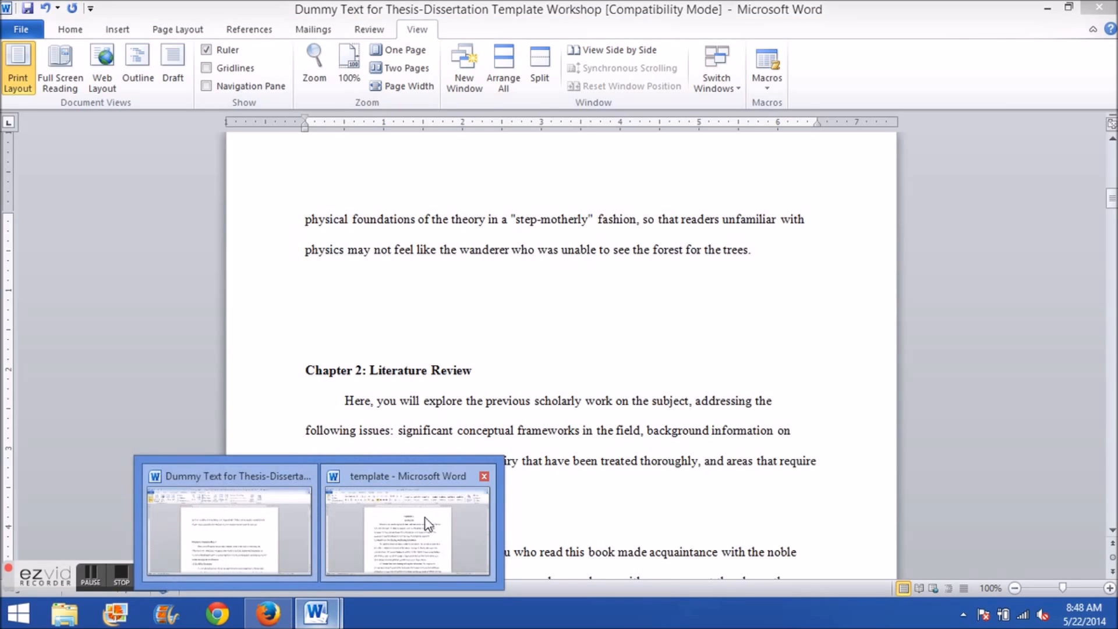
pyautogui.click(427, 523)
pyautogui.click(425, 299)
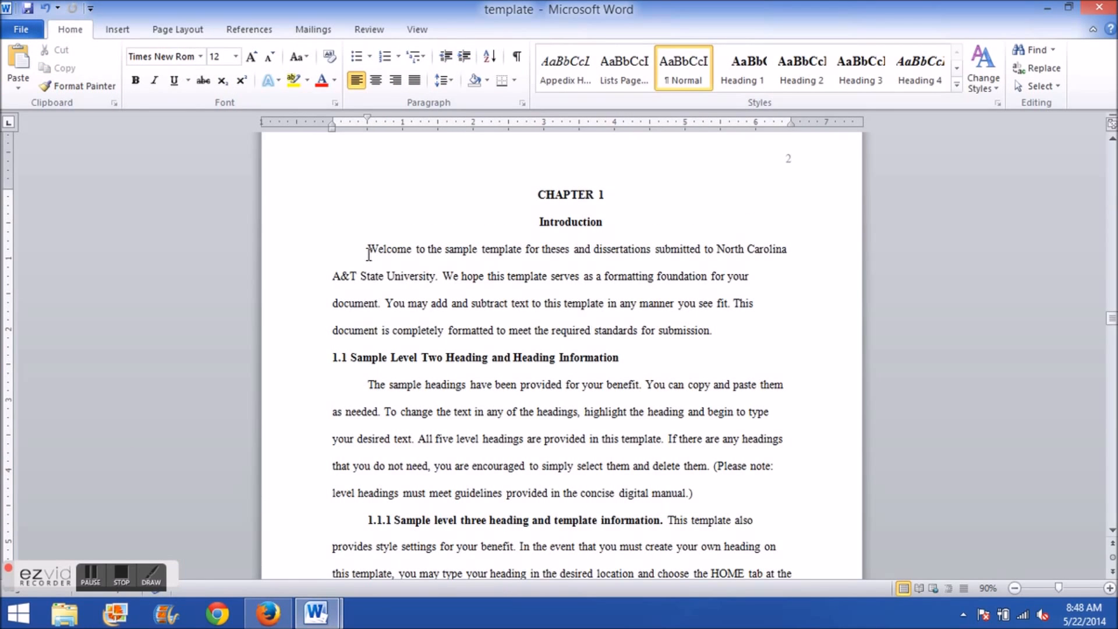
pyautogui.moveTo(369, 251); pyautogui.dragTo(774, 272)
pyautogui.scroll(15, 725, 414)
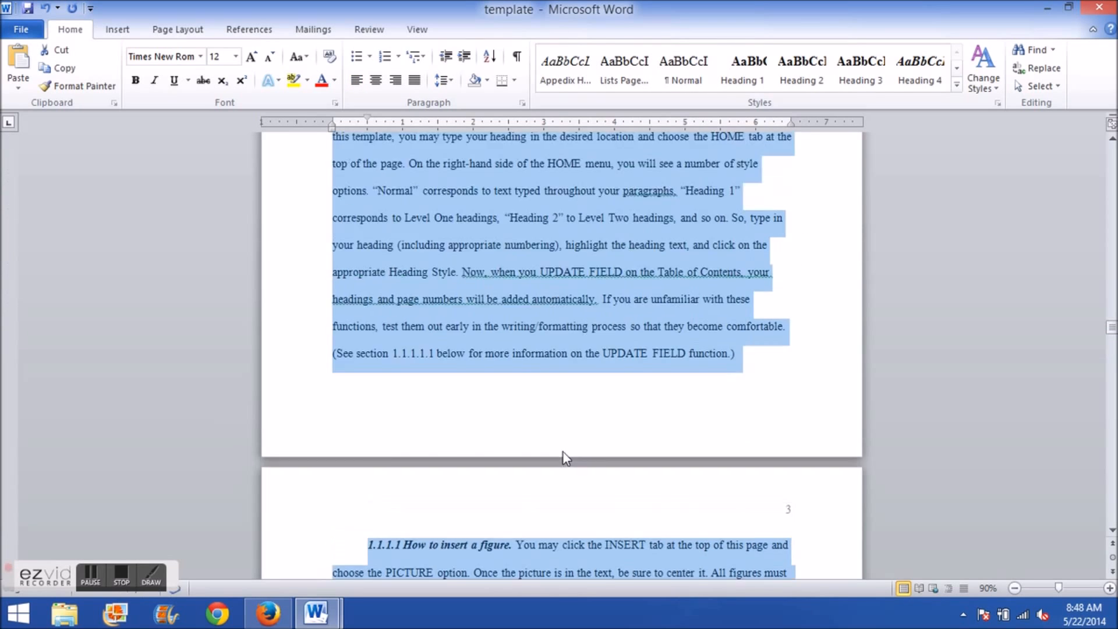
pyautogui.scroll(5, 565, 457)
pyautogui.rightClick(446, 408)
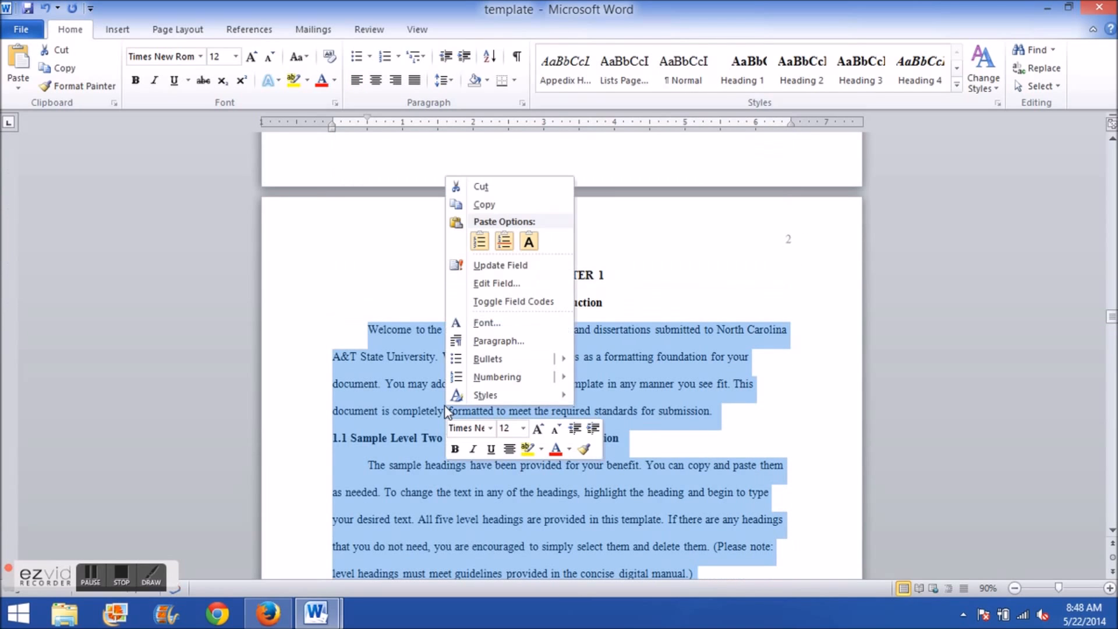
pyautogui.click(500, 251)
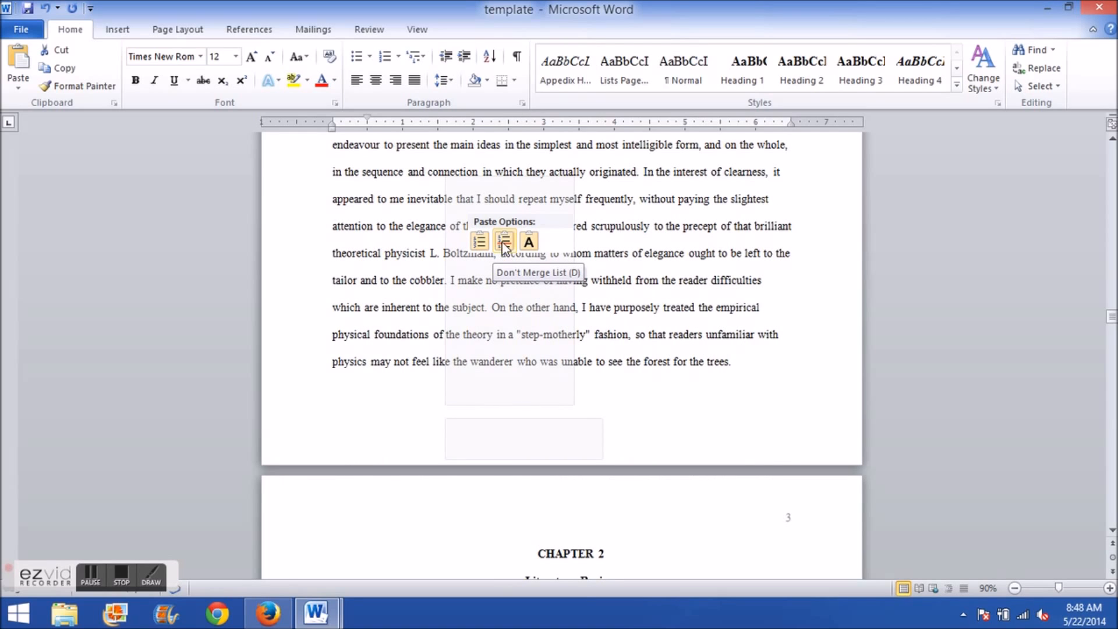
pyautogui.scroll(5, 592, 402)
pyautogui.scroll(2, 532, 389)
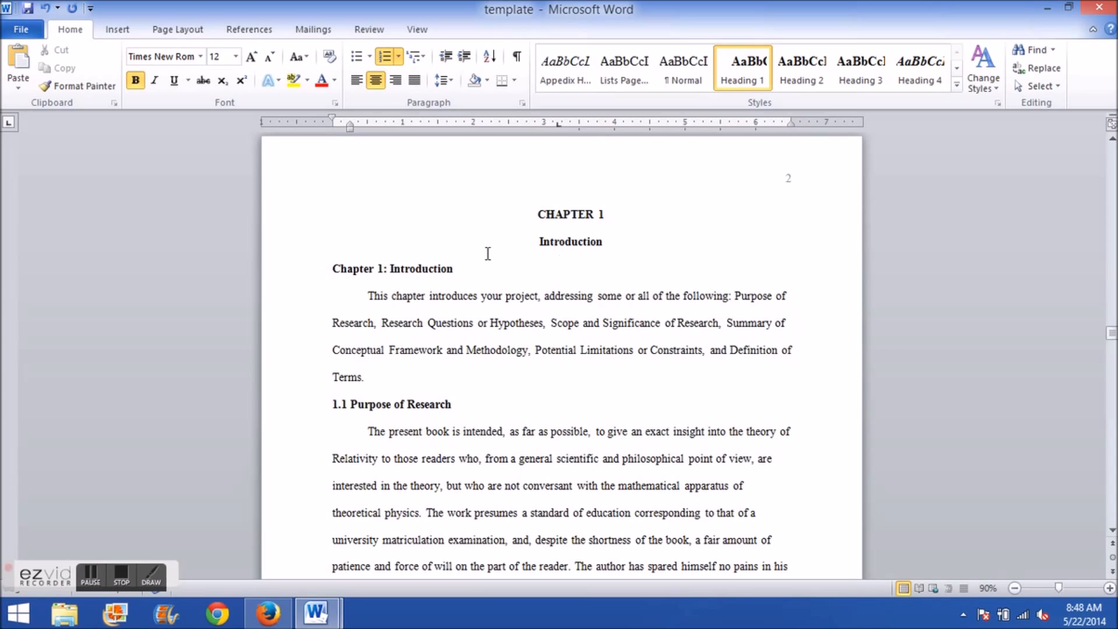
# Step: Delete the duplicate "Chapter 1: Introduction" line below the template's CHAPTER 1 Introduction heading, and highlight that heading
pyautogui.moveTo(451, 272); pyautogui.dragTo(344, 283)
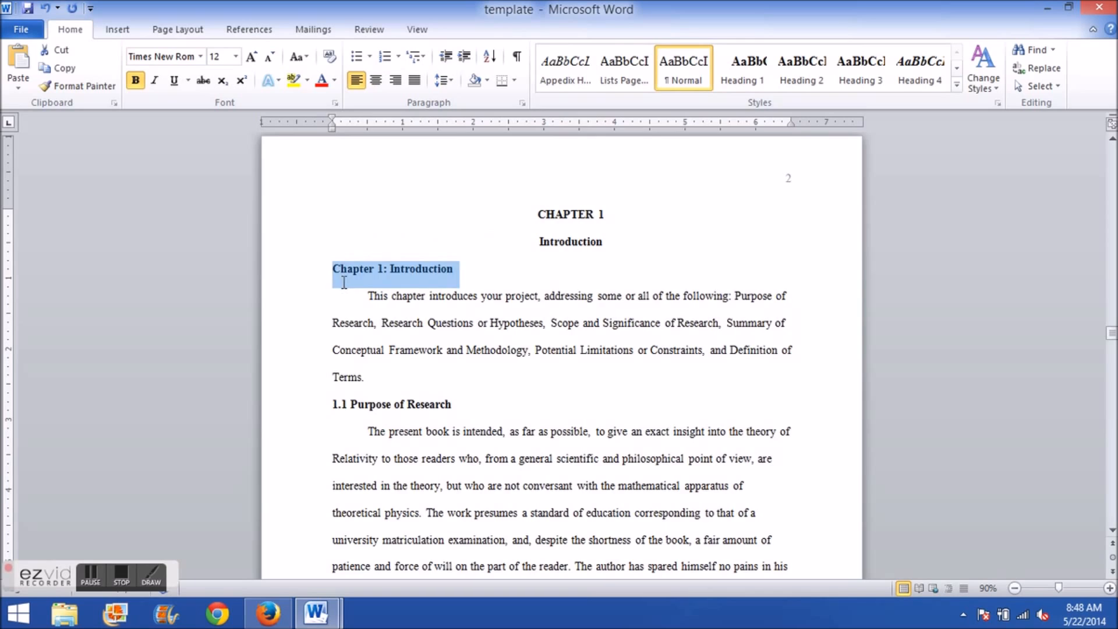
pyautogui.press('Delete')
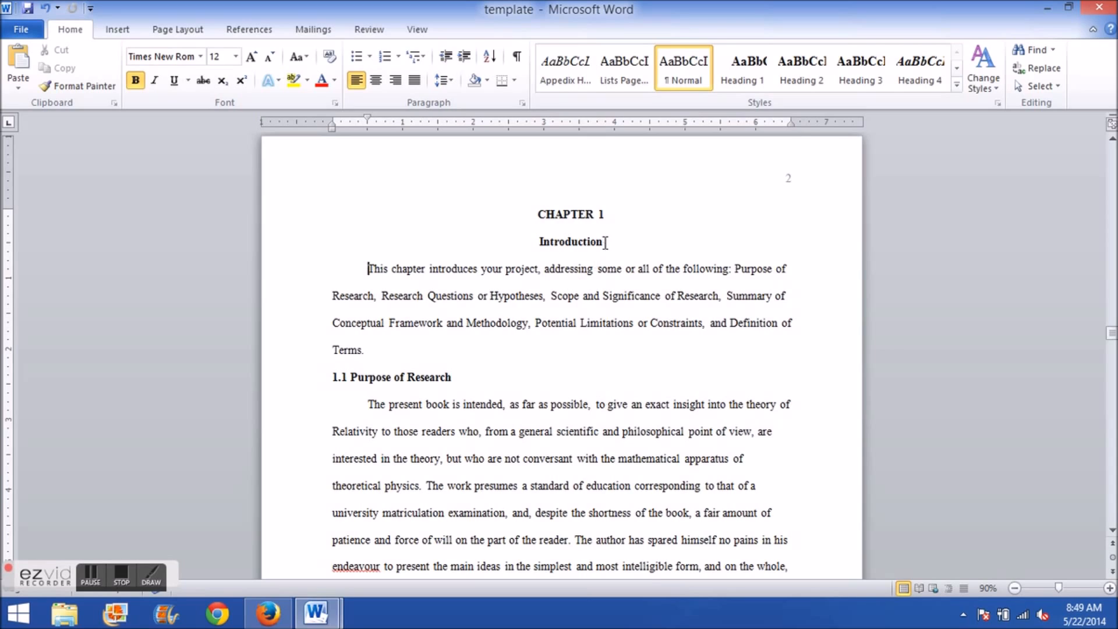
pyautogui.moveTo(605, 242); pyautogui.dragTo(555, 215)
pyautogui.hotkey('ctrl', 'alt', '1')
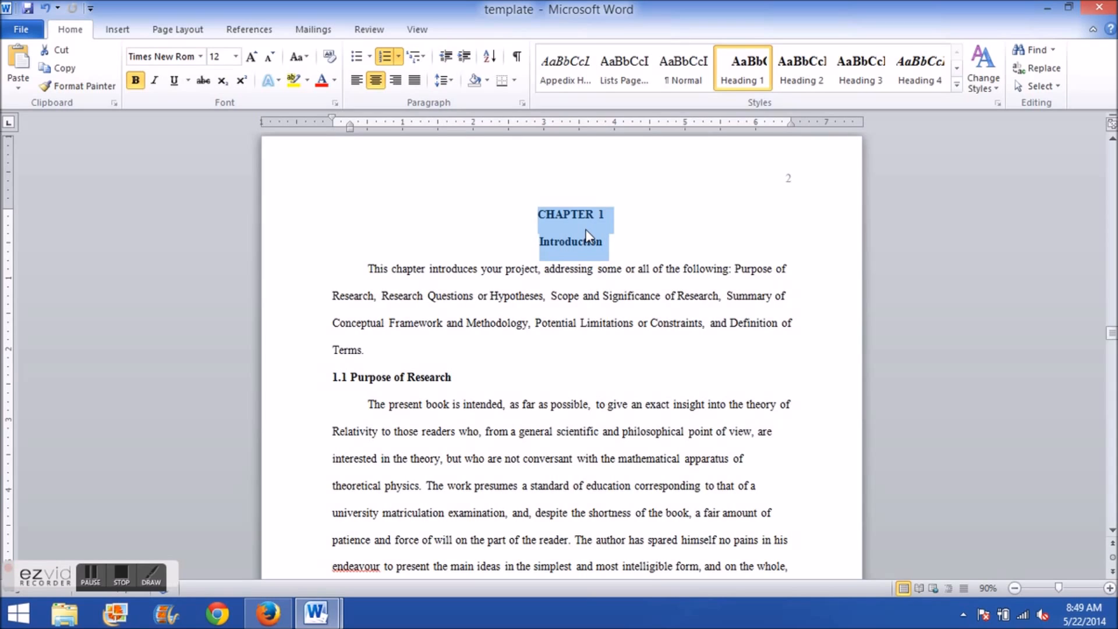
# Step: Add the sample level numbers 1.1.1 and 1.1.1.1 on new lines beneath 1.1 Purpose of Research, and delete both again
pyautogui.click(351, 376)
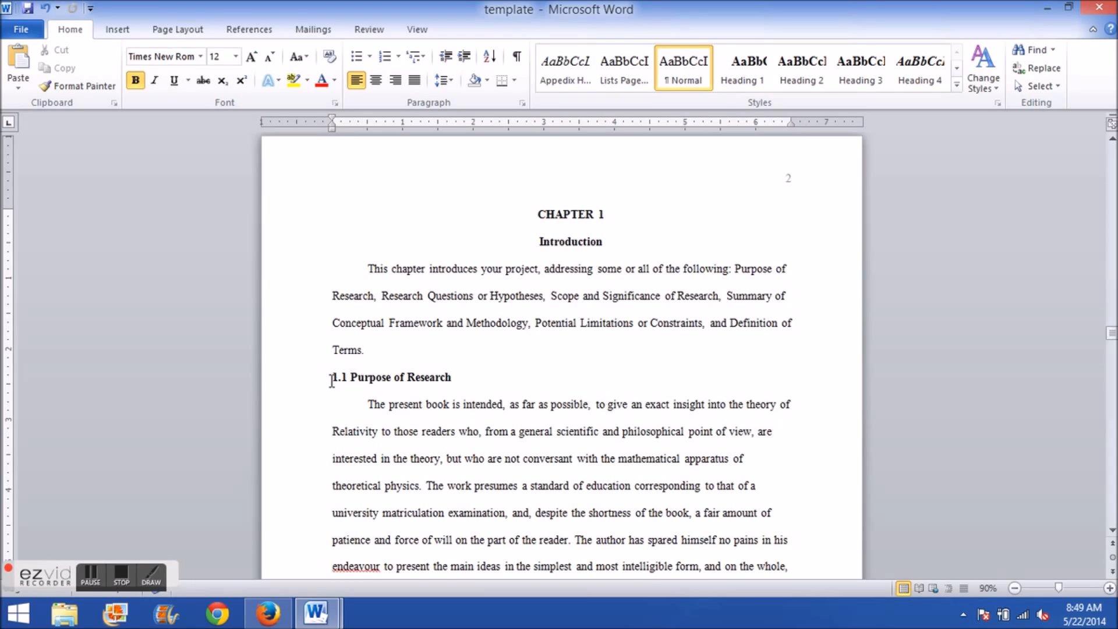
pyautogui.moveTo(333, 379); pyautogui.dragTo(347, 381)
pyautogui.scroll(-2, 418, 396)
pyautogui.click(429, 359)
pyautogui.click(517, 309)
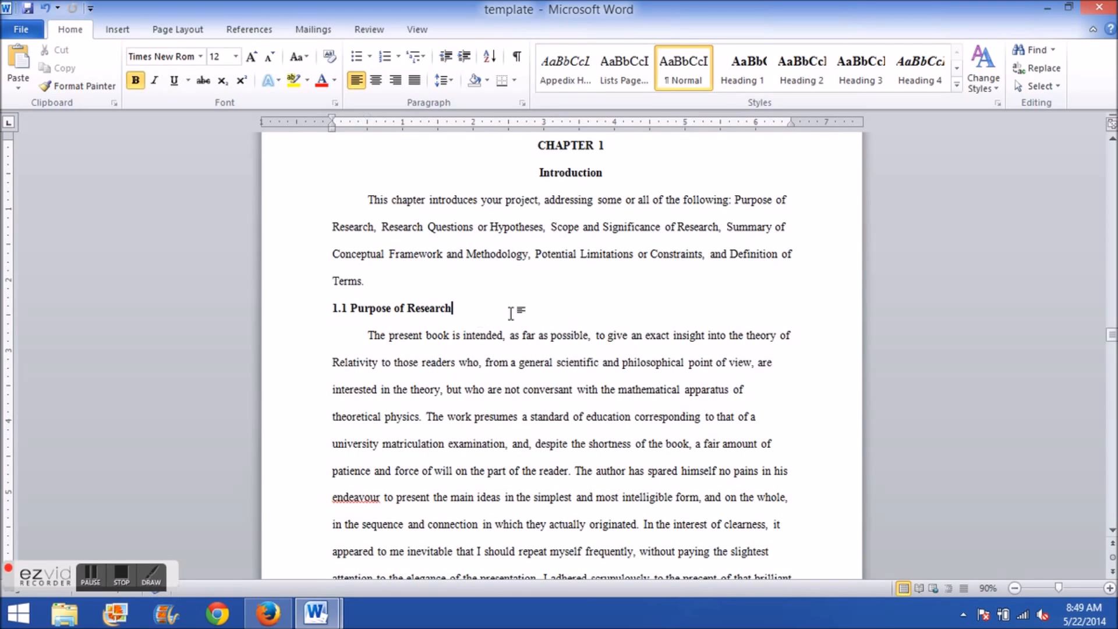
pyautogui.press('Return')
pyautogui.press('BackSpace')
pyautogui.press('BackSpace')
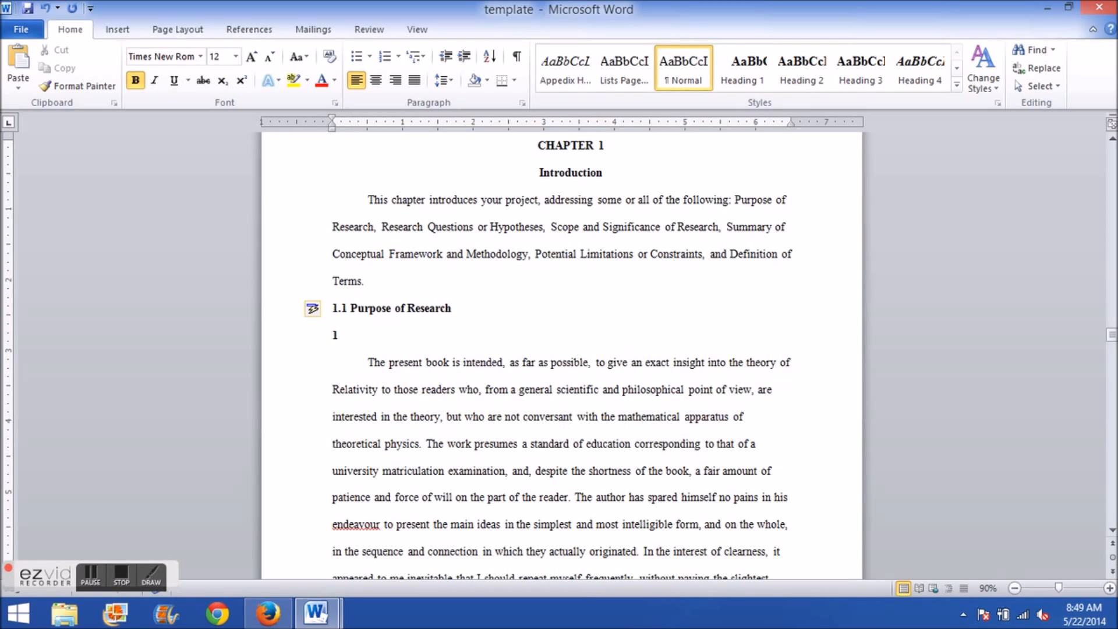
pyautogui.press('Return')
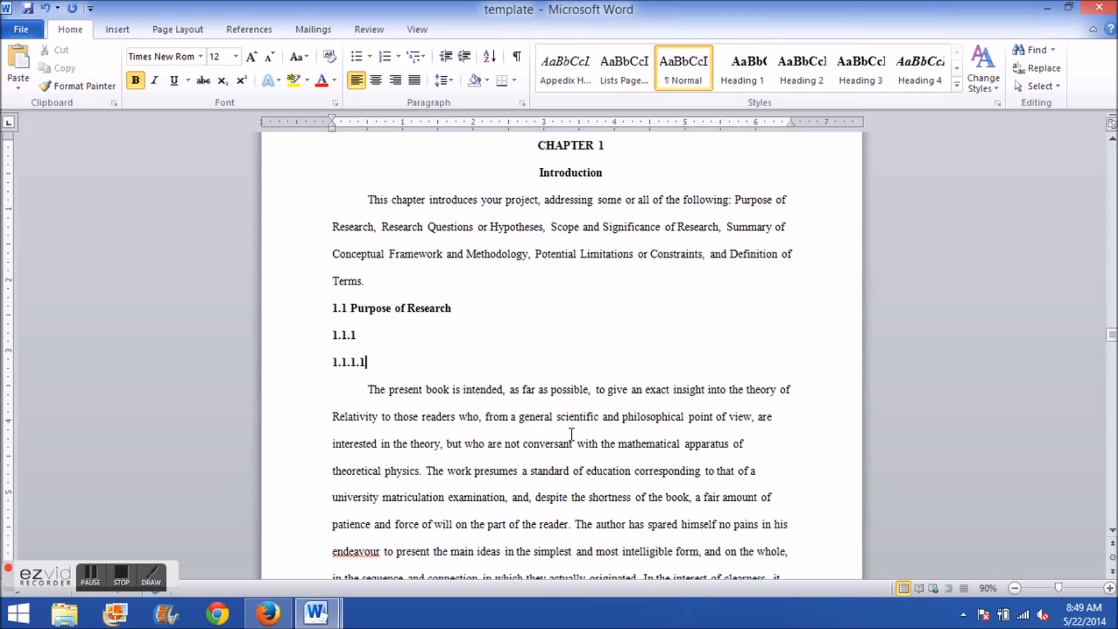
pyautogui.moveTo(355, 333)
pyautogui.mouseDown()
pyautogui.moveTo(333, 334)
pyautogui.moveTo(367, 361)
pyautogui.moveTo(338, 355)
pyautogui.moveTo(332, 333)
pyautogui.mouseUp()
pyautogui.press('Delete')
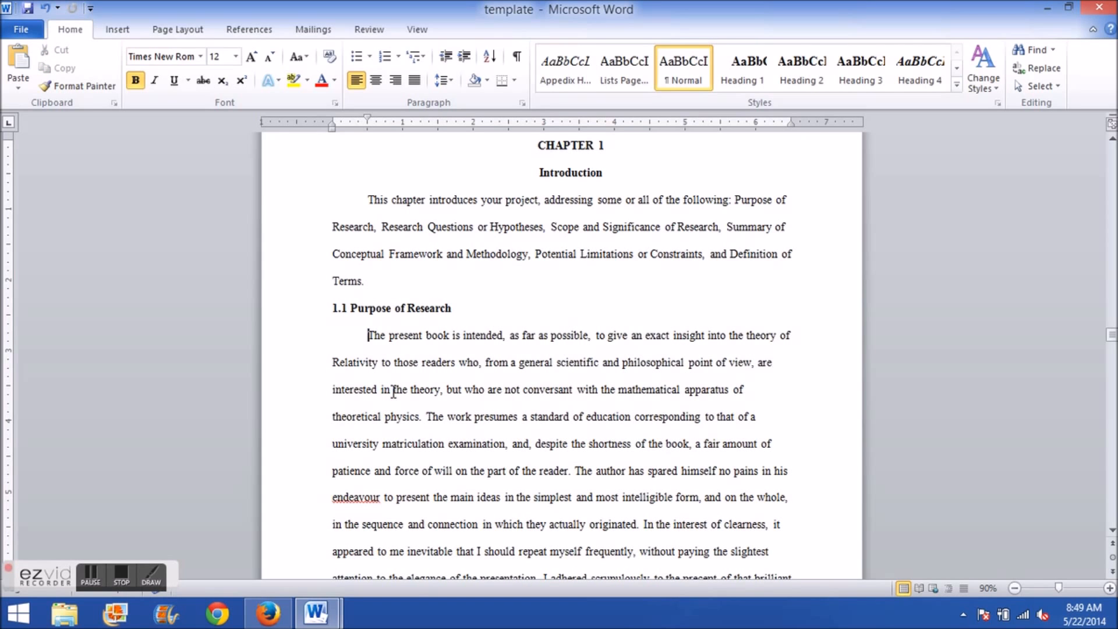
# Step: Try to replace the automatic number of the Purpose of Research heading with a typed 1.1, and undo the accidental indent change
pyautogui.scroll(1, 394, 392)
pyautogui.scroll(-1, 419, 468)
pyautogui.click(426, 307)
pyautogui.moveTo(452, 308); pyautogui.dragTo(334, 304)
pyautogui.click(340, 309)
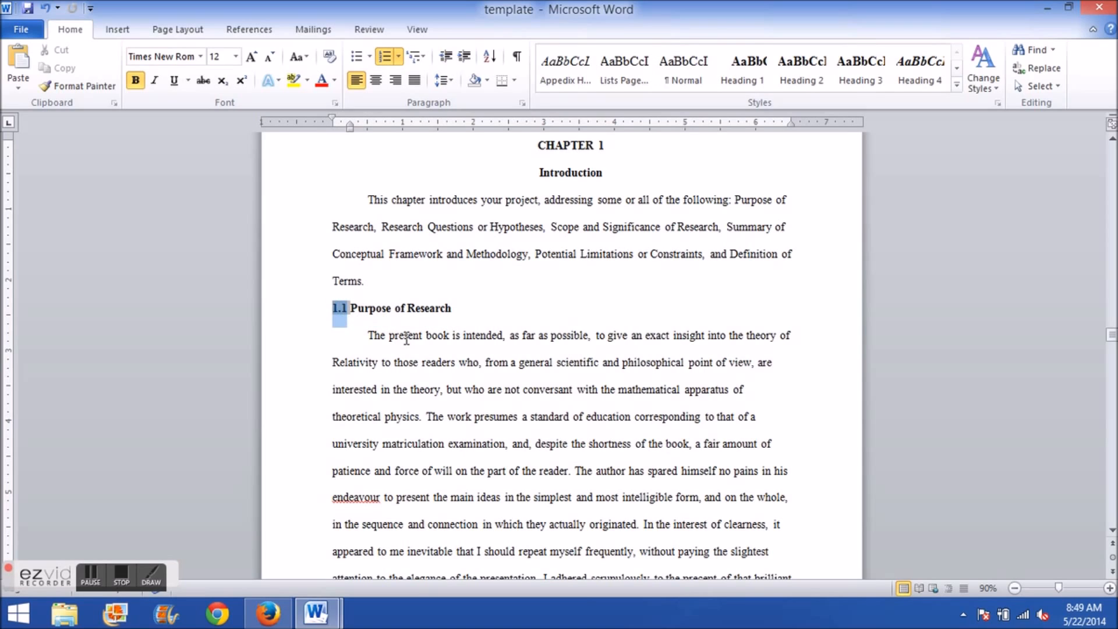
pyautogui.press('BackSpace')
pyautogui.press('BackSpace')
pyautogui.write('1.1')
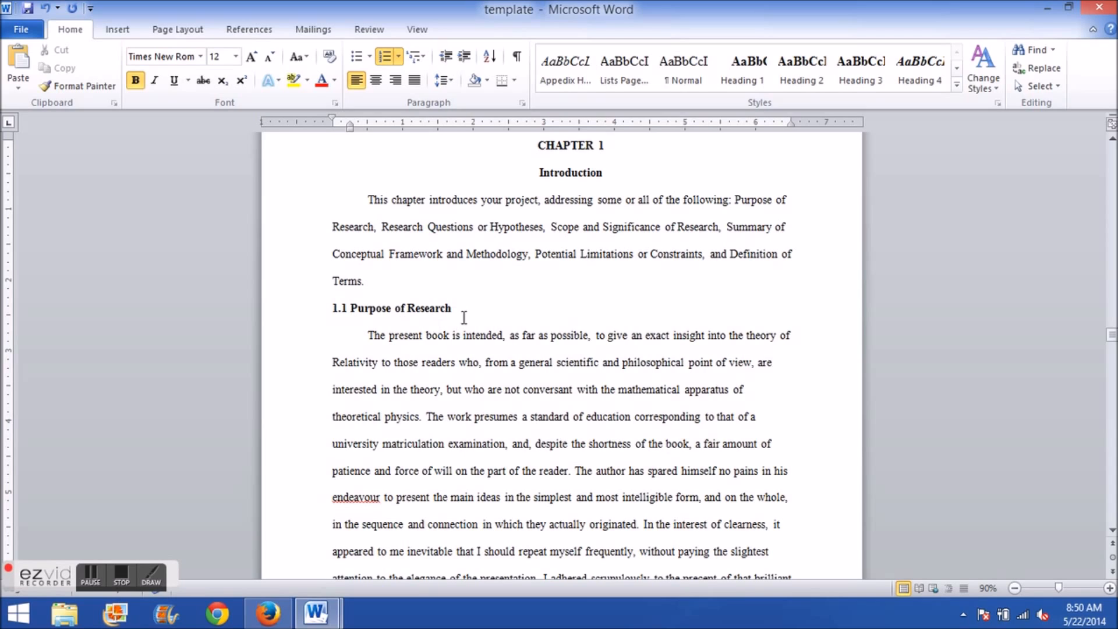
pyautogui.moveTo(455, 307); pyautogui.dragTo(382, 317)
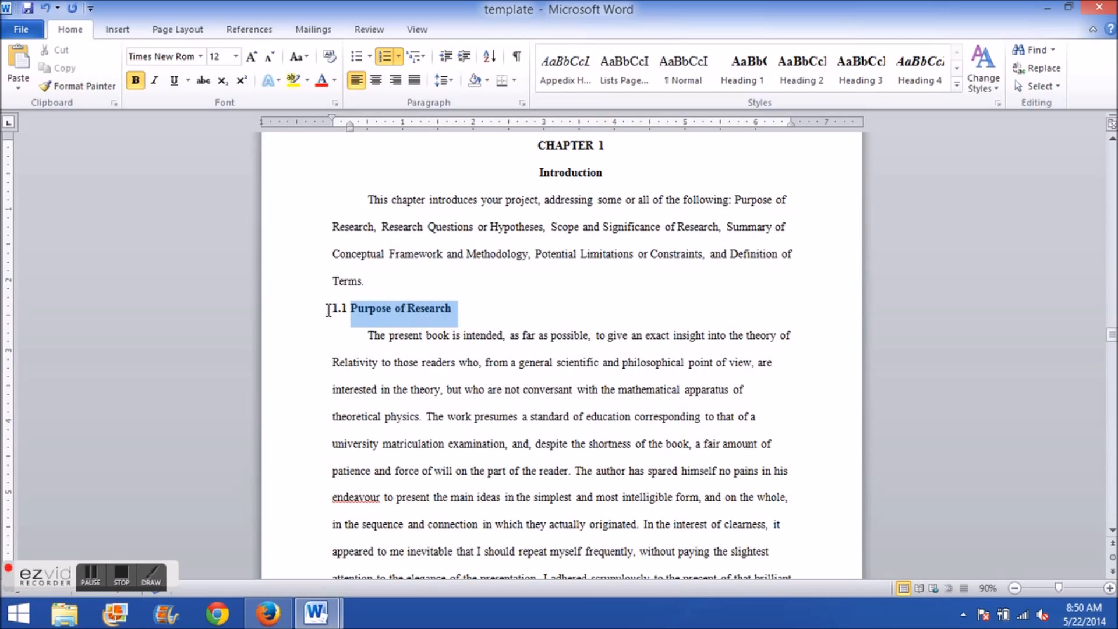
pyautogui.click(352, 309)
pyautogui.moveTo(344, 308); pyautogui.dragTo(346, 306)
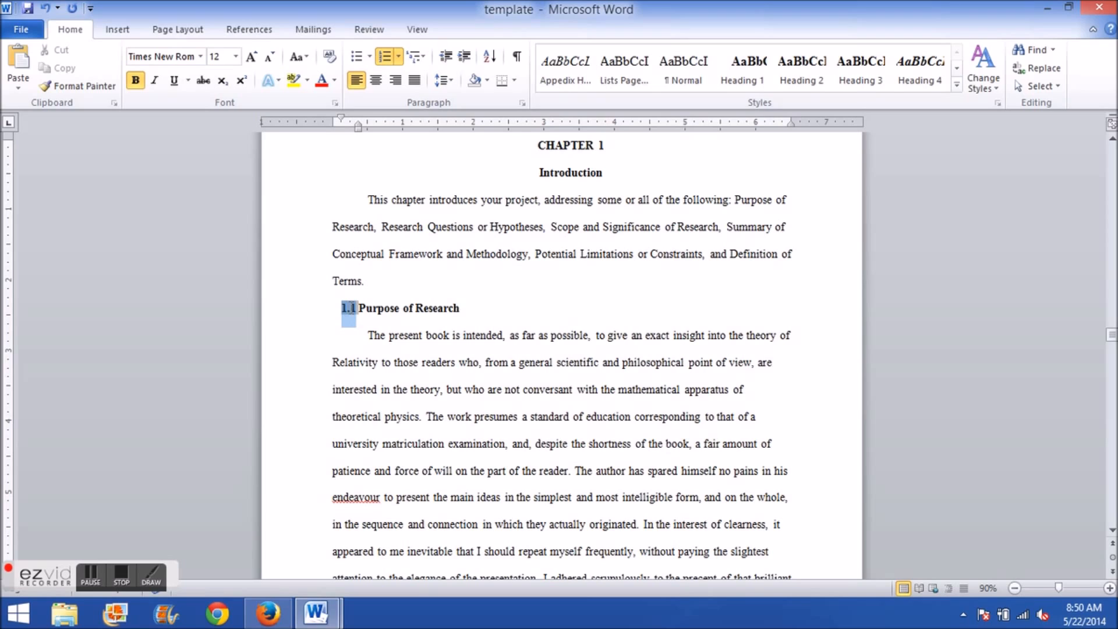
pyautogui.hotkey('ctrl', 'z')
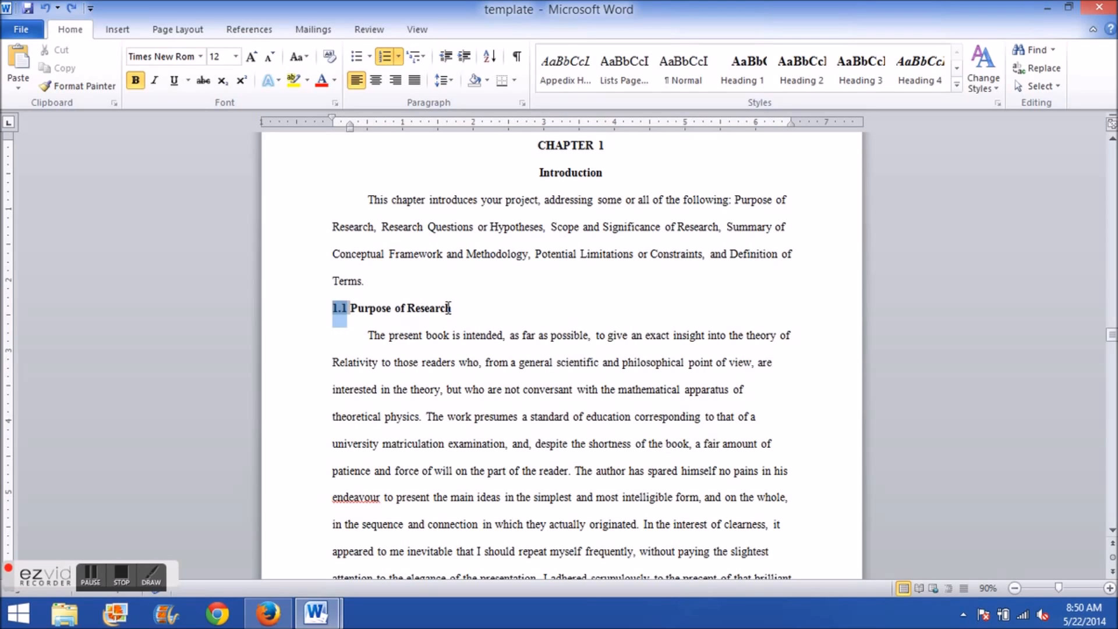
# Step: Remove the automatic numbering and indent from the Purpose of Research heading and enter 1.1 as plain text before it
pyautogui.moveTo(452, 307); pyautogui.dragTo(348, 307)
pyautogui.click(348, 307)
pyautogui.press('BackSpace')
pyautogui.press('BackSpace')
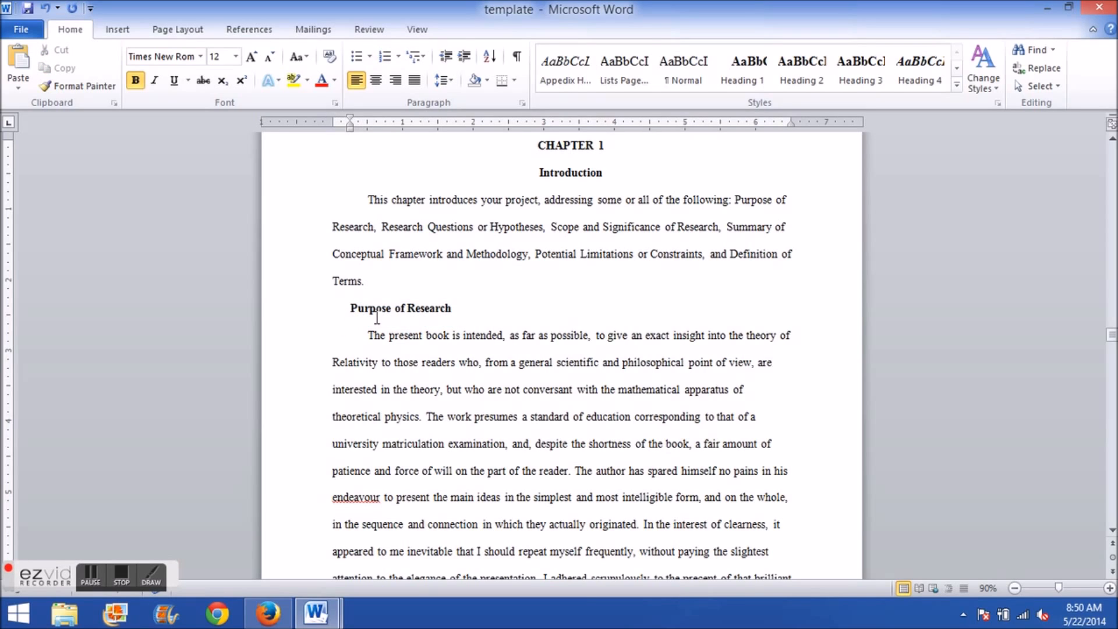
pyautogui.write('1.')
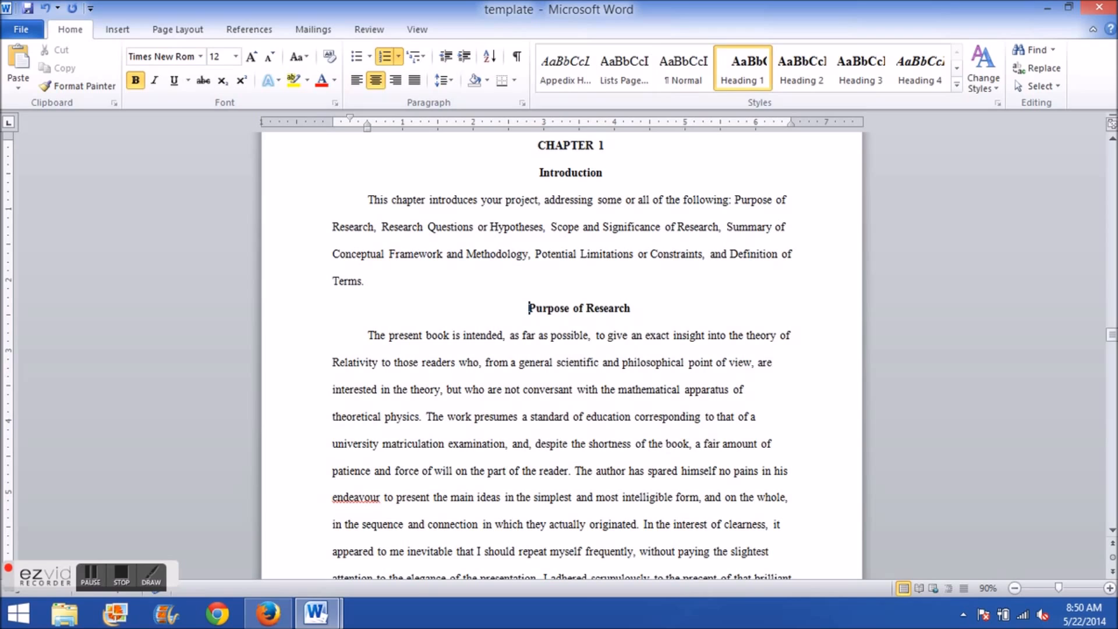
pyautogui.hotkey('ctrl', 'z')
pyautogui.press('BackSpace')
pyautogui.press('BackSpace')
pyautogui.press('BackSpace')
pyautogui.write('1.1')
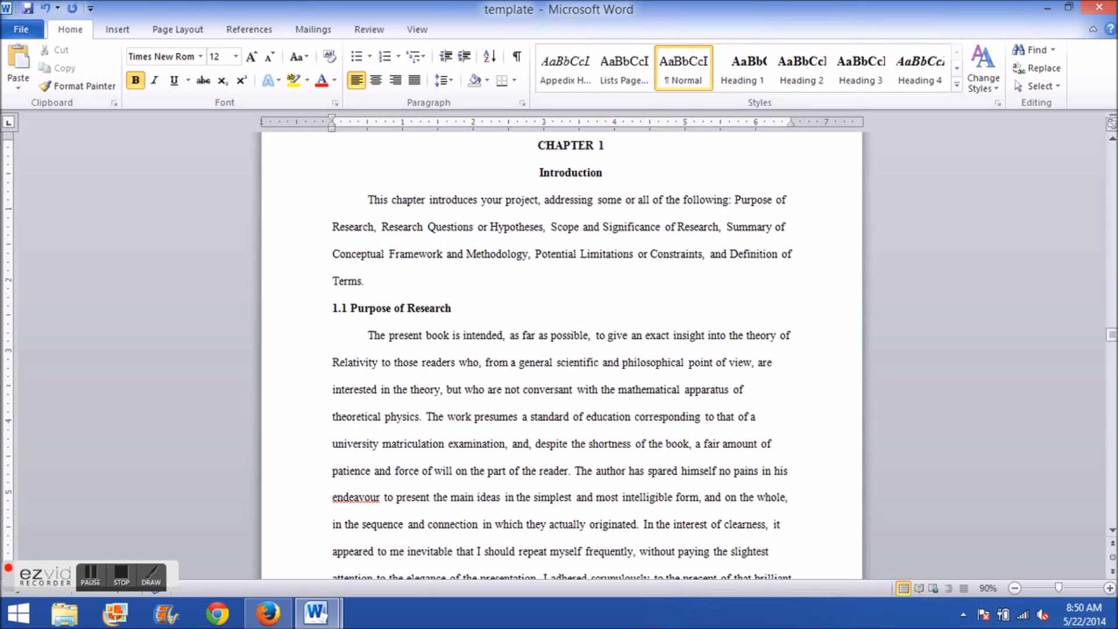
# Step: Apply the Heading 2 style to the 1.1 Purpose of Research line, after checking the style of the CHAPTER 1 heading
pyautogui.moveTo(429, 320); pyautogui.dragTo(291, 314)
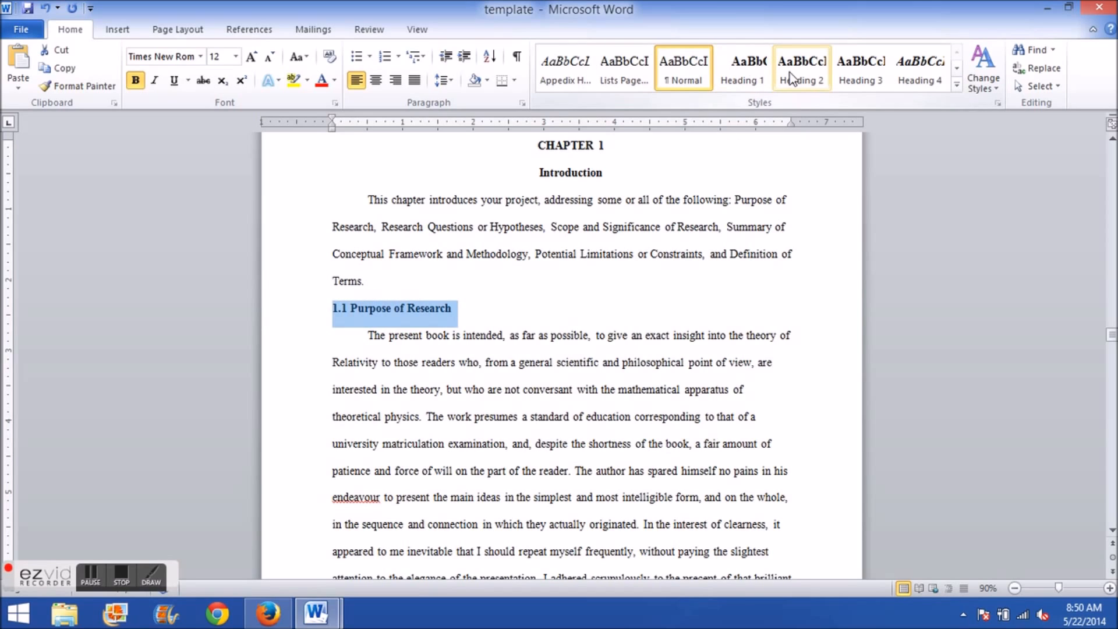
pyautogui.click(342, 321)
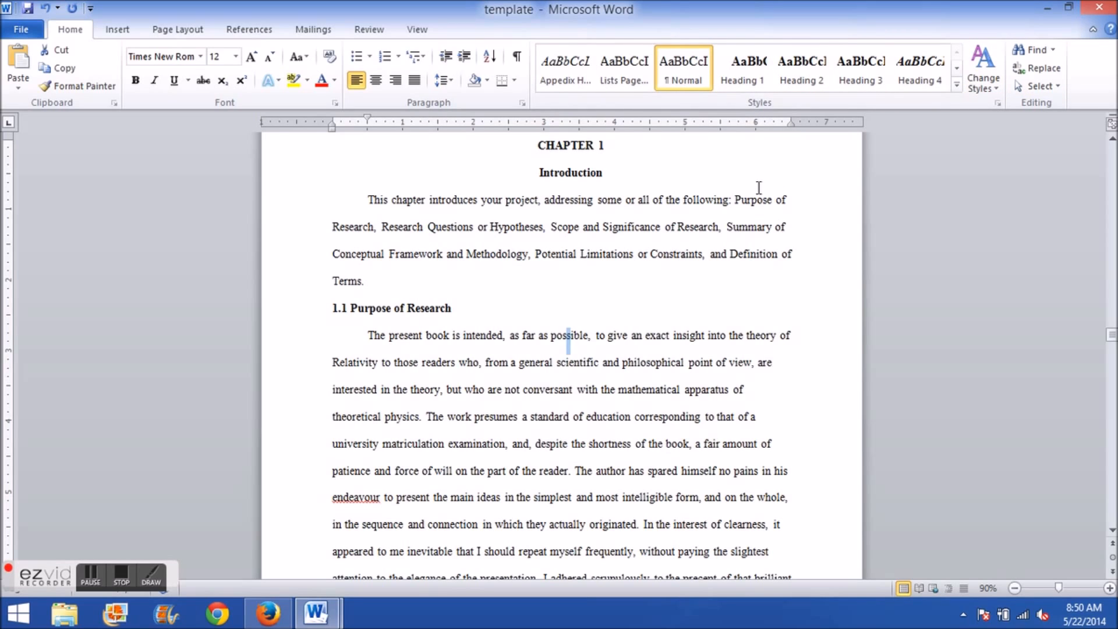
pyautogui.click(566, 149)
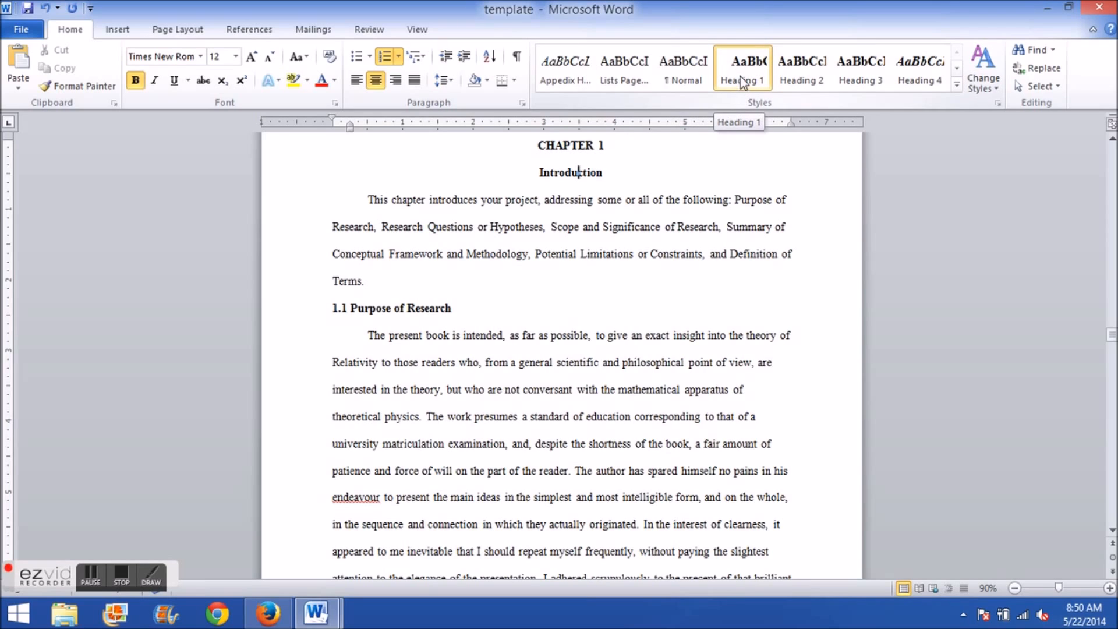
pyautogui.moveTo(453, 309); pyautogui.dragTo(329, 324)
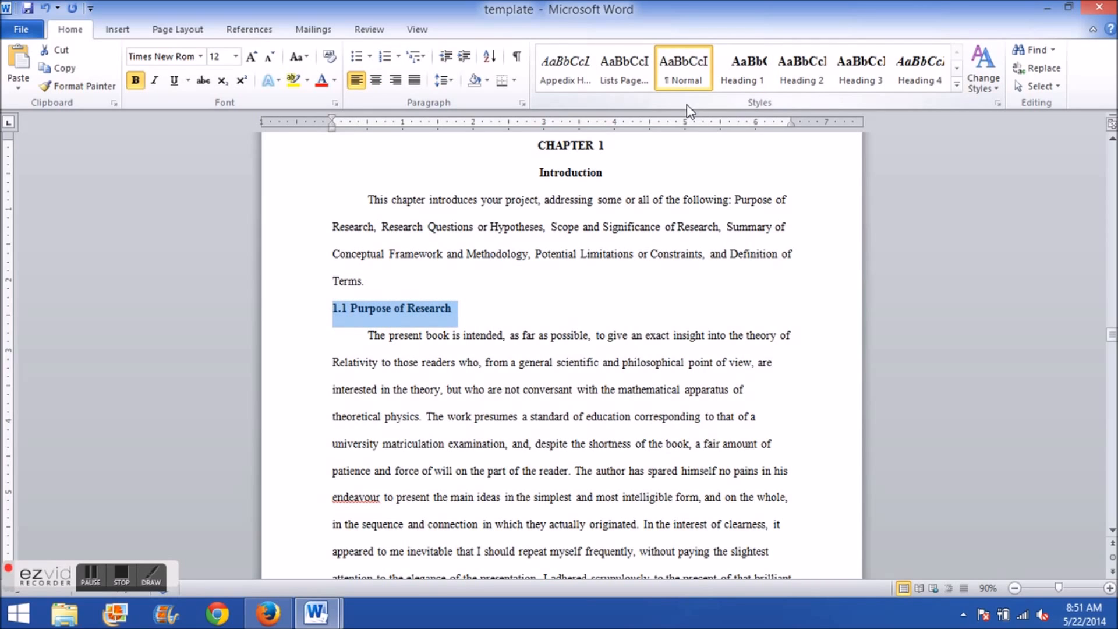
pyautogui.click(812, 82)
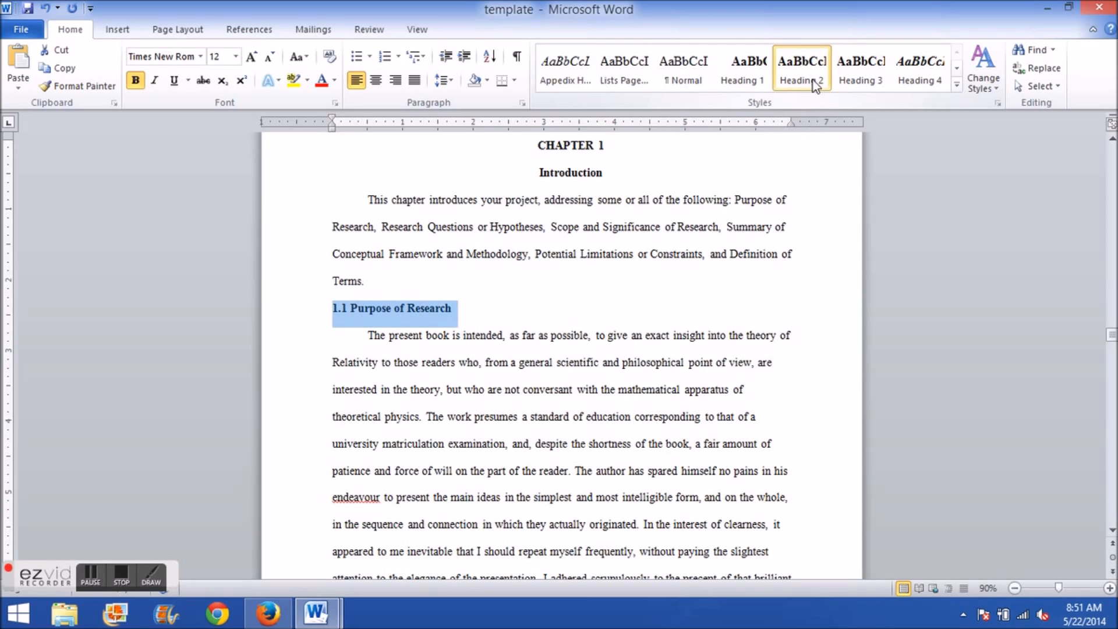
# Step: Compare the paragraph style of the 1.1 Purpose of Research heading with that of the body text below it
pyautogui.click(637, 374)
pyautogui.moveTo(399, 331); pyautogui.dragTo(395, 329)
pyautogui.click(397, 310)
pyautogui.click(399, 357)
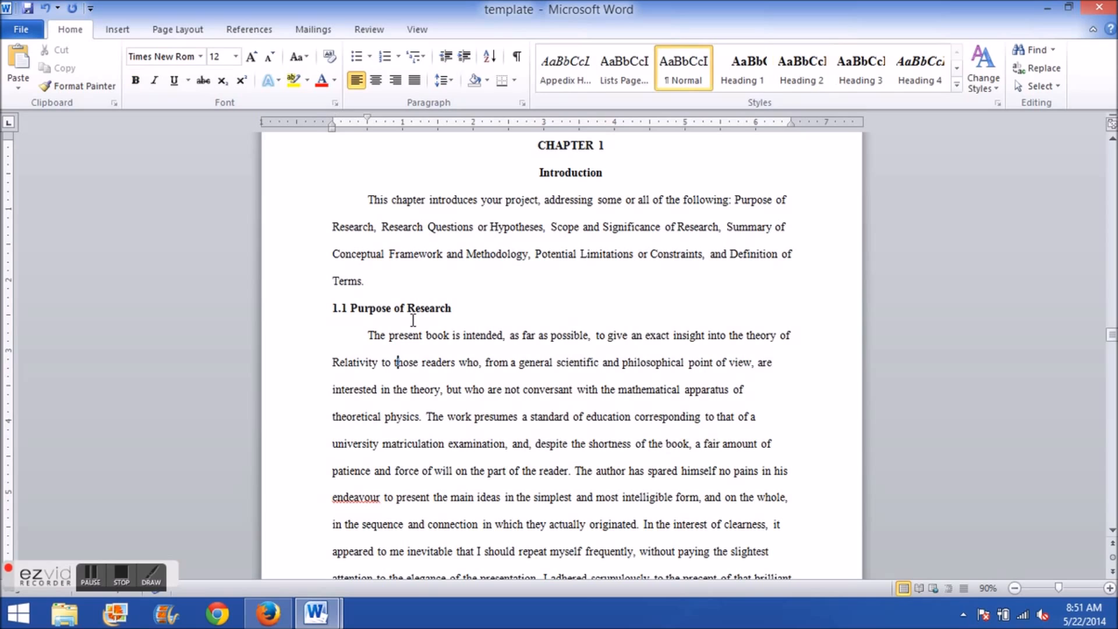
pyautogui.click(411, 310)
pyautogui.moveTo(404, 335); pyautogui.dragTo(408, 334)
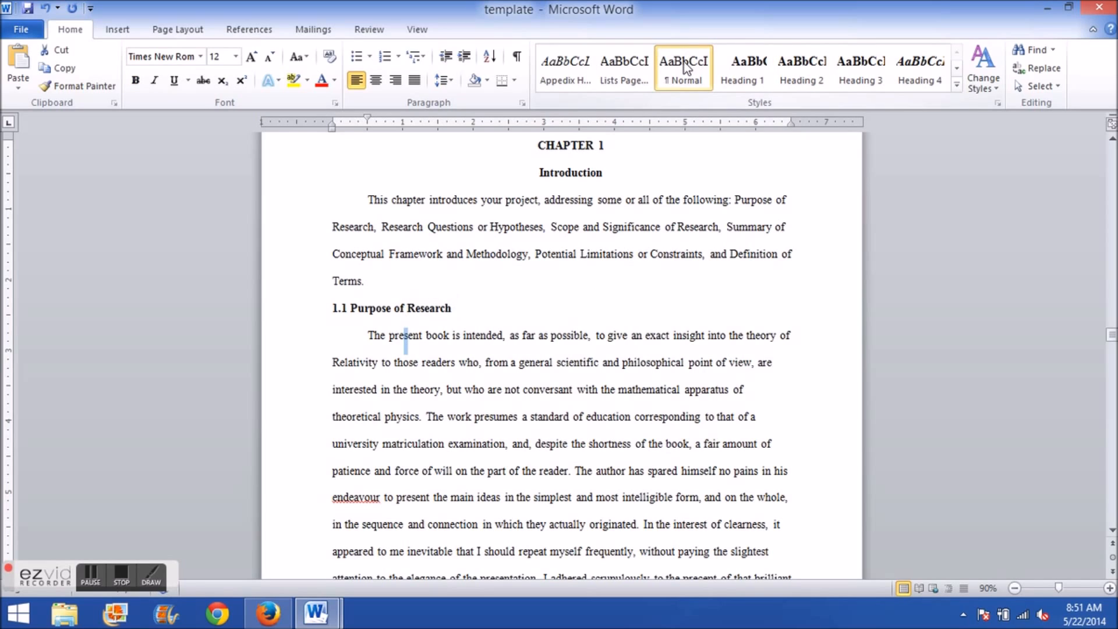
pyautogui.click(390, 304)
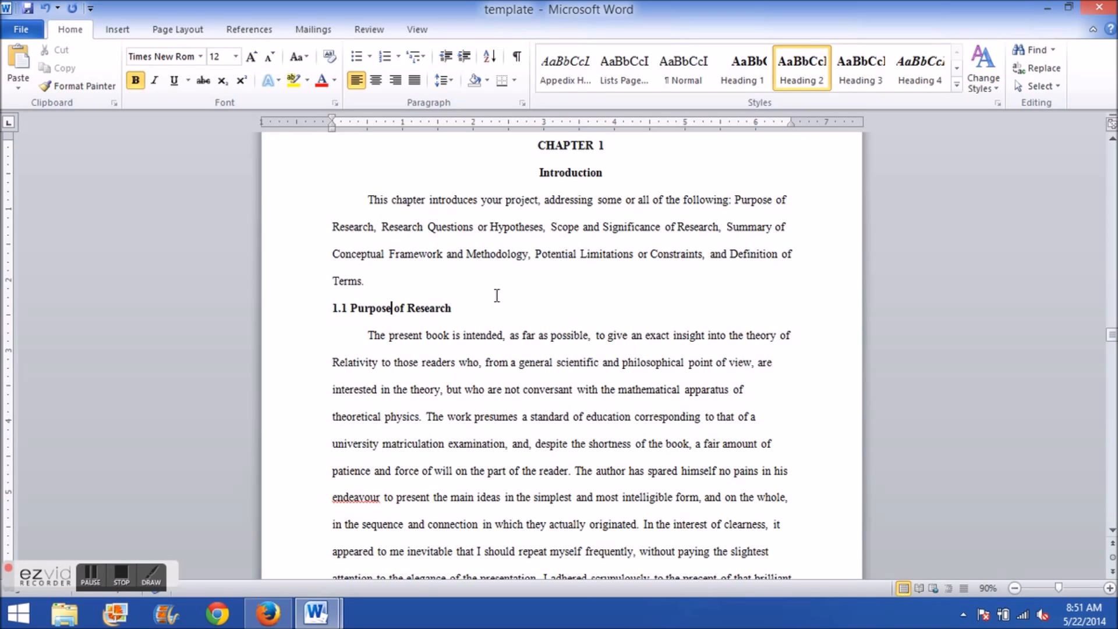
pyautogui.scroll(2, 540, 344)
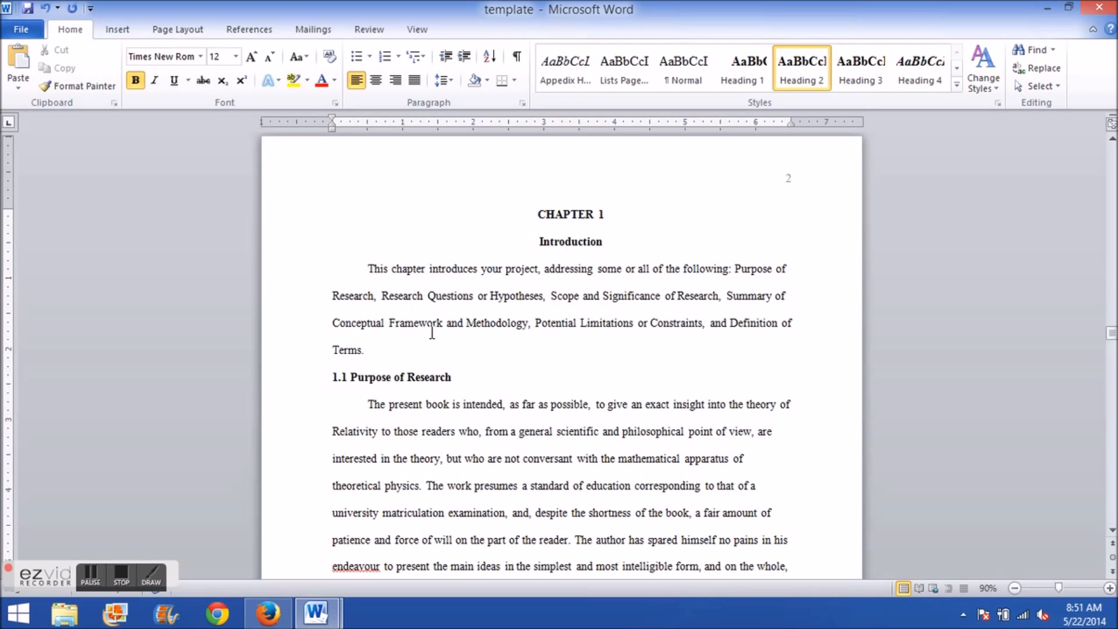
pyautogui.press('Up')
pyautogui.click(411, 378)
# Step: Go back to the Table of Contents page and update the entire table from the document's current headings
pyautogui.scroll(12, 456, 396)
pyautogui.scroll(2, 456, 396)
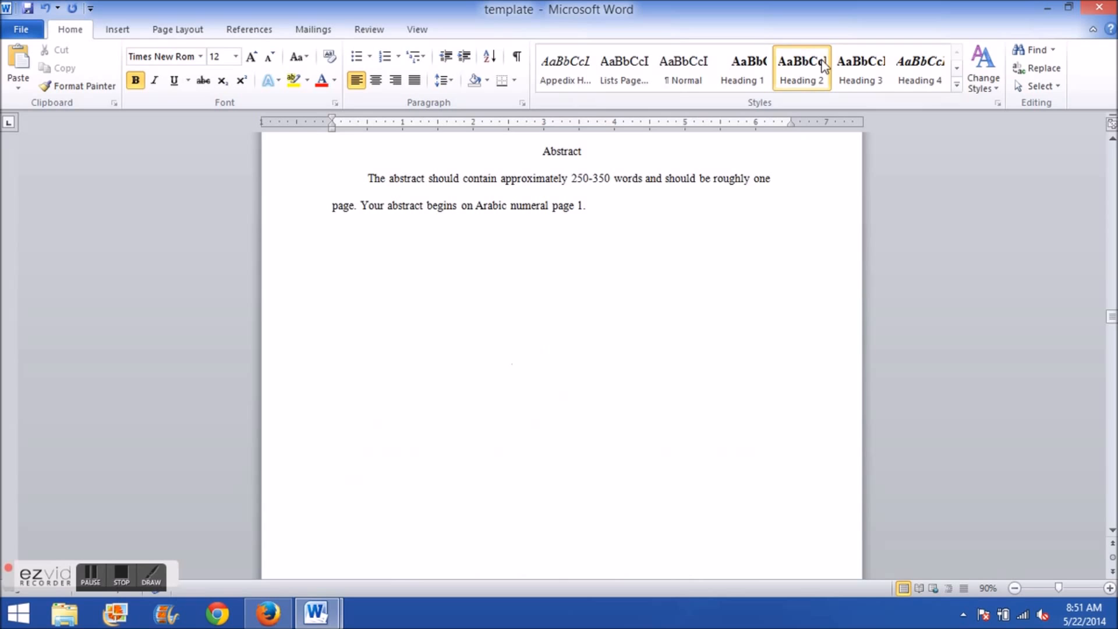
pyautogui.scroll(15, 687, 305)
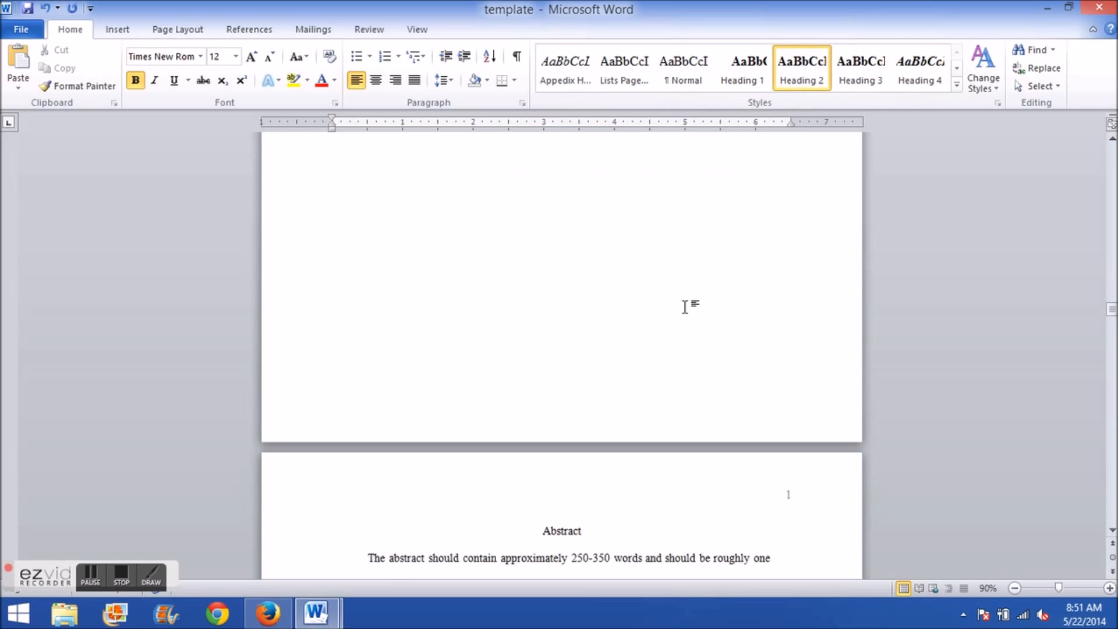
pyautogui.scroll(12, 666, 327)
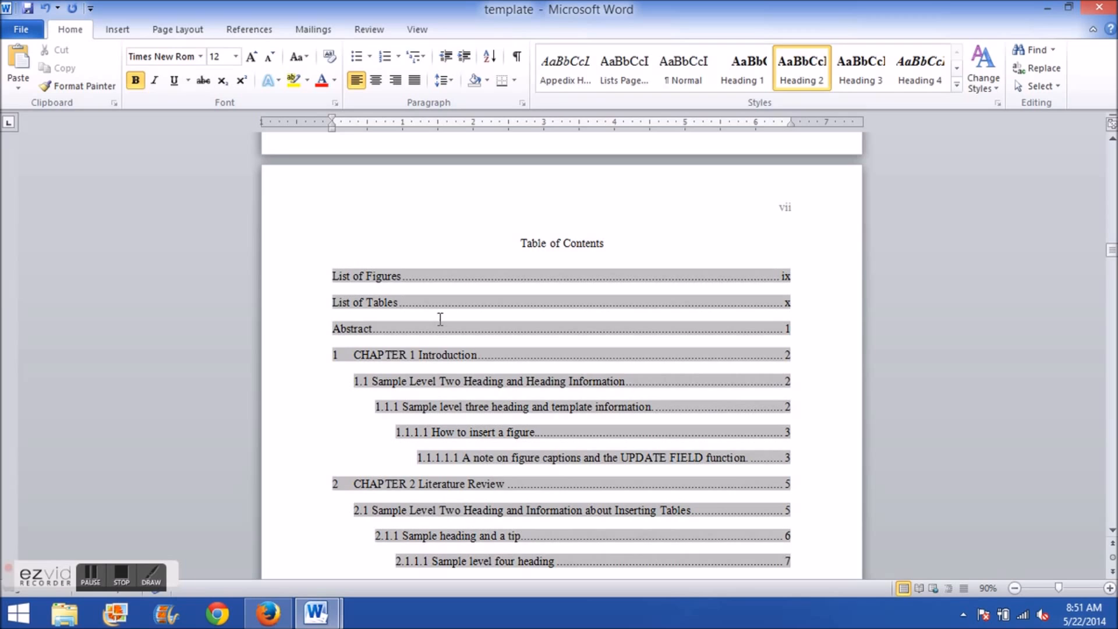
pyautogui.rightClick(434, 309)
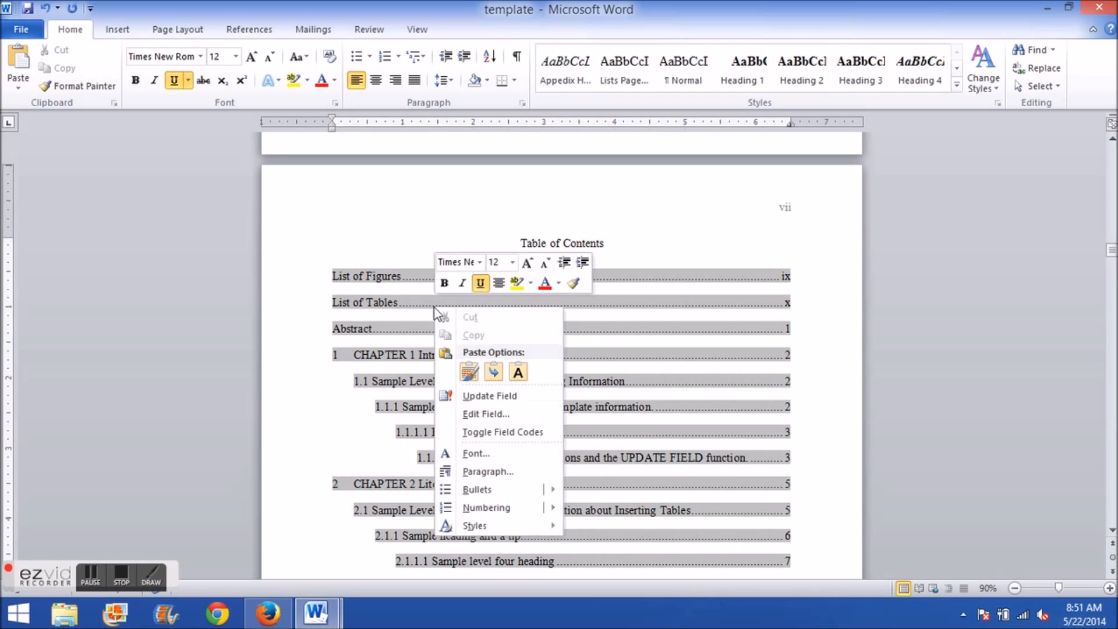
pyautogui.click(513, 396)
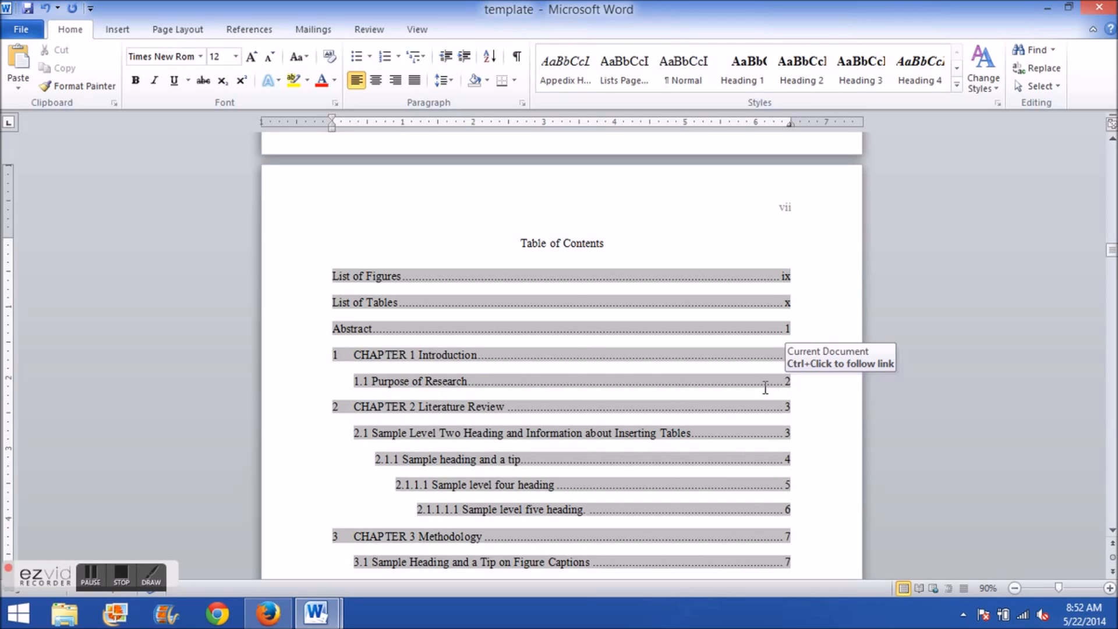
# Step: Open the update options for the Table of Contents, choose Update entire table, and cancel the dialog
pyautogui.rightClick(462, 383)
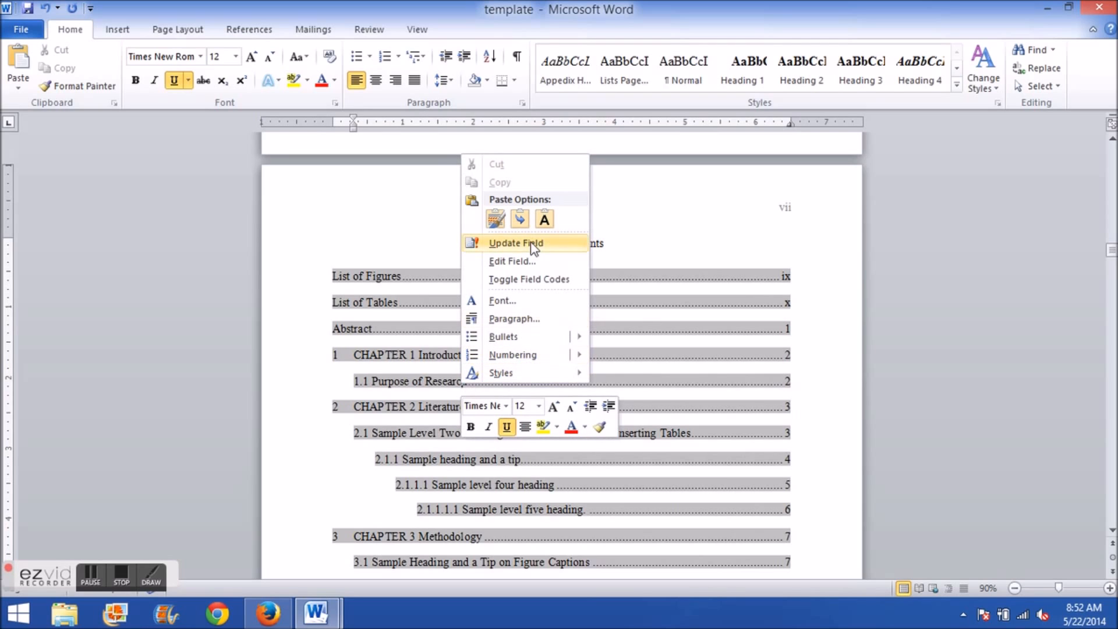
pyautogui.click(408, 361)
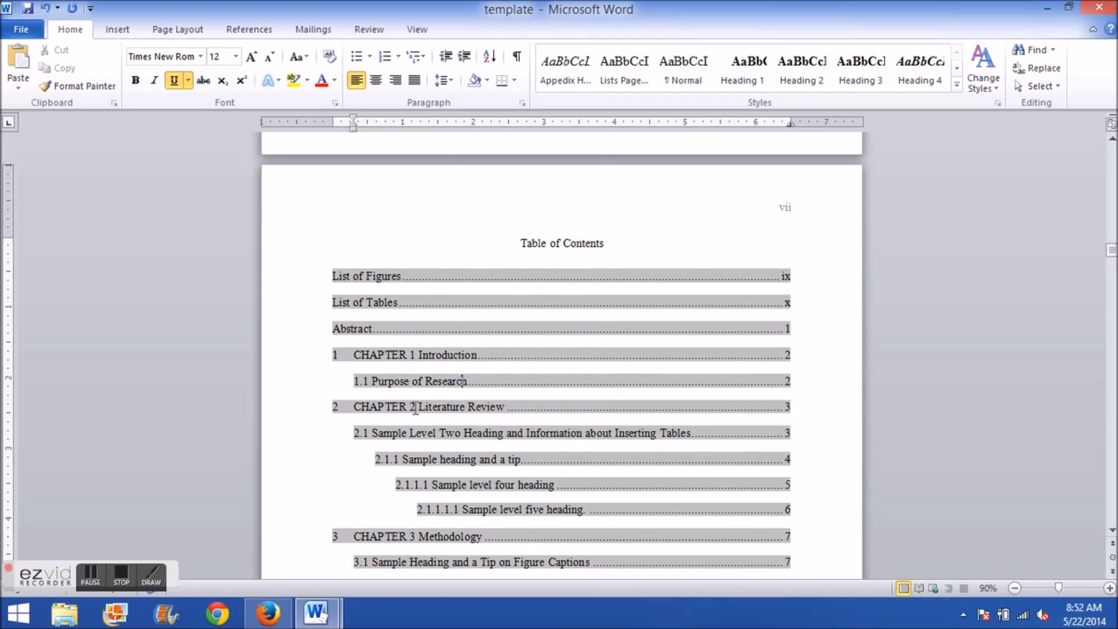
pyautogui.rightClick(429, 355)
pyautogui.click(487, 444)
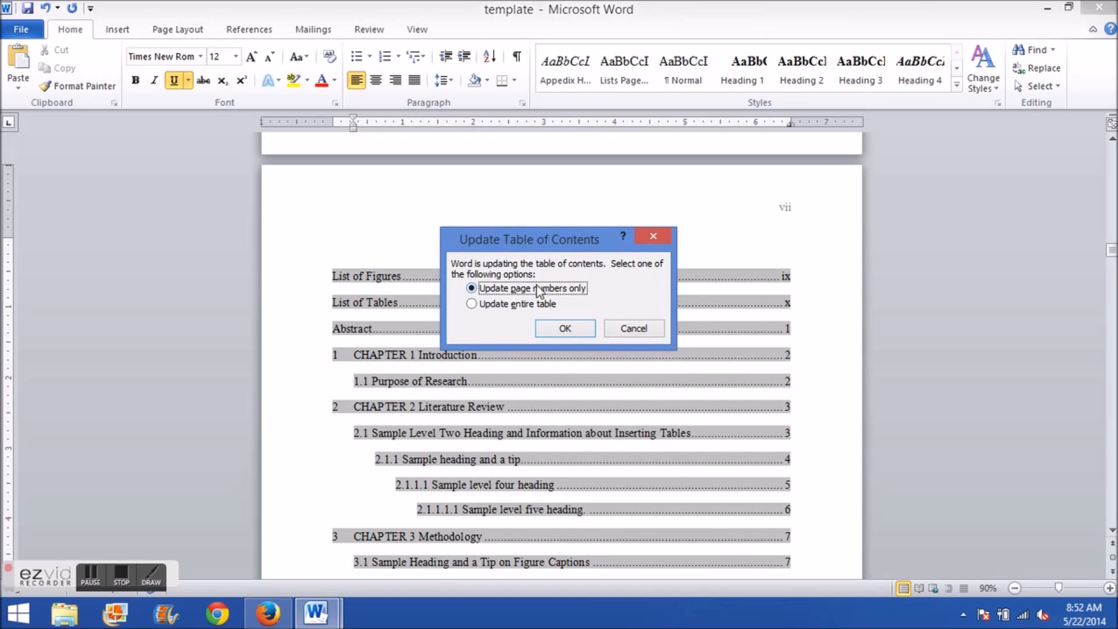
pyautogui.click(502, 309)
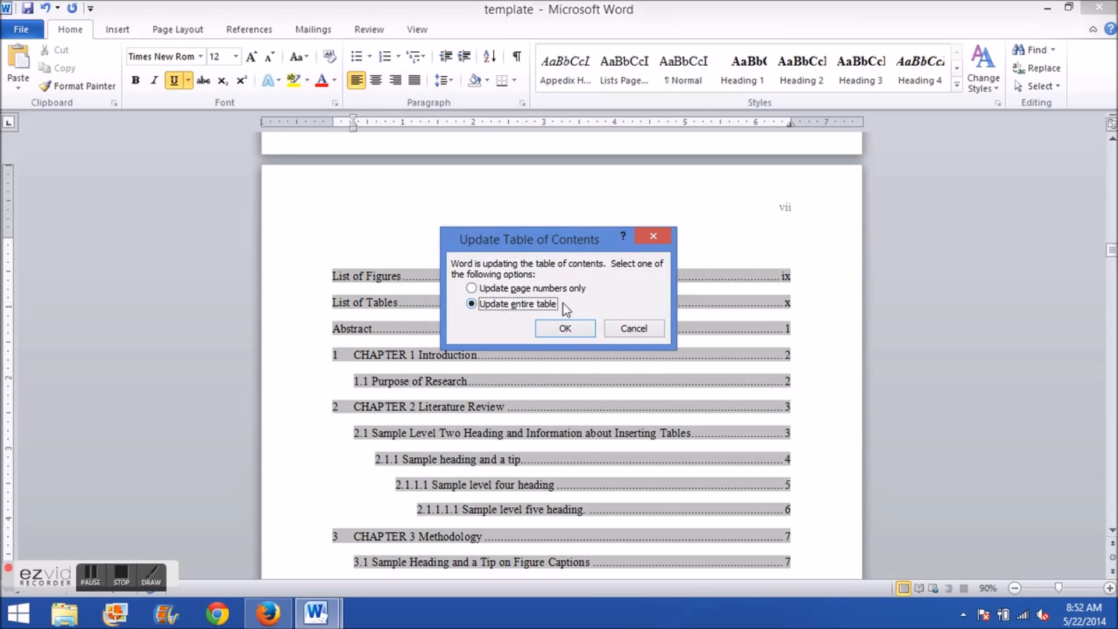
pyautogui.click(647, 330)
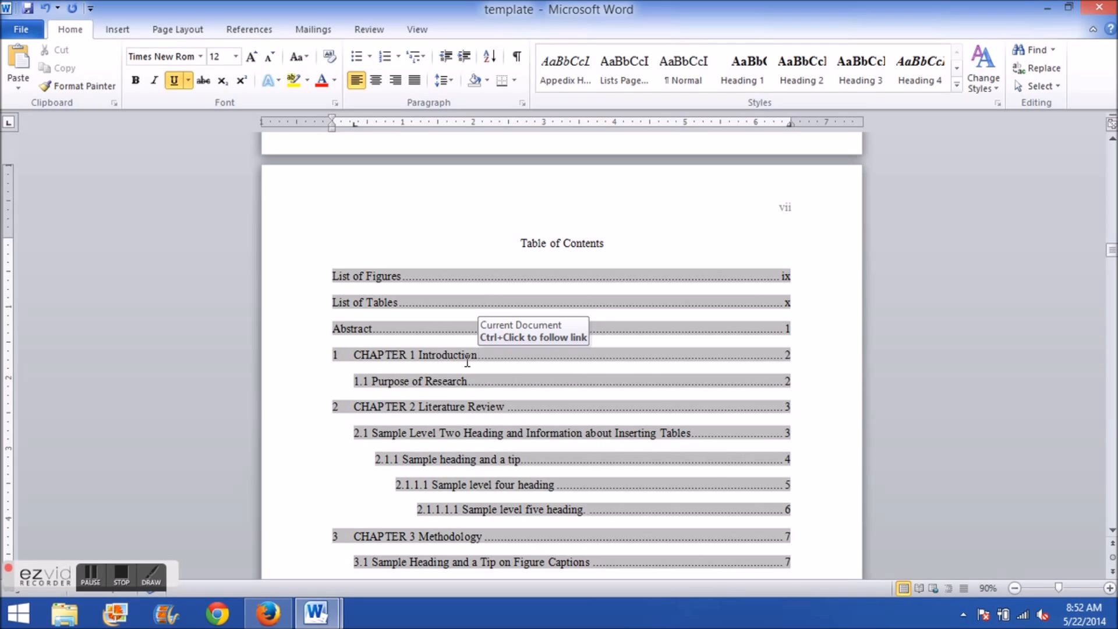
# Step: Reopen the update options for the Table of Contents and dismiss them without updating
pyautogui.click(475, 242)
pyautogui.click(426, 351)
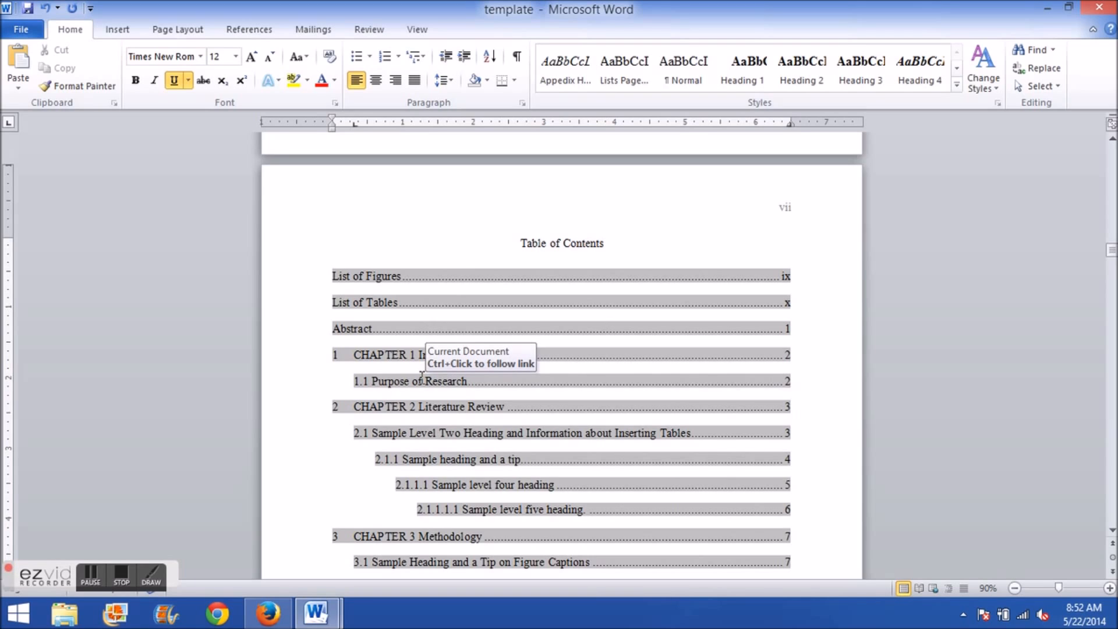
pyautogui.press('F9')
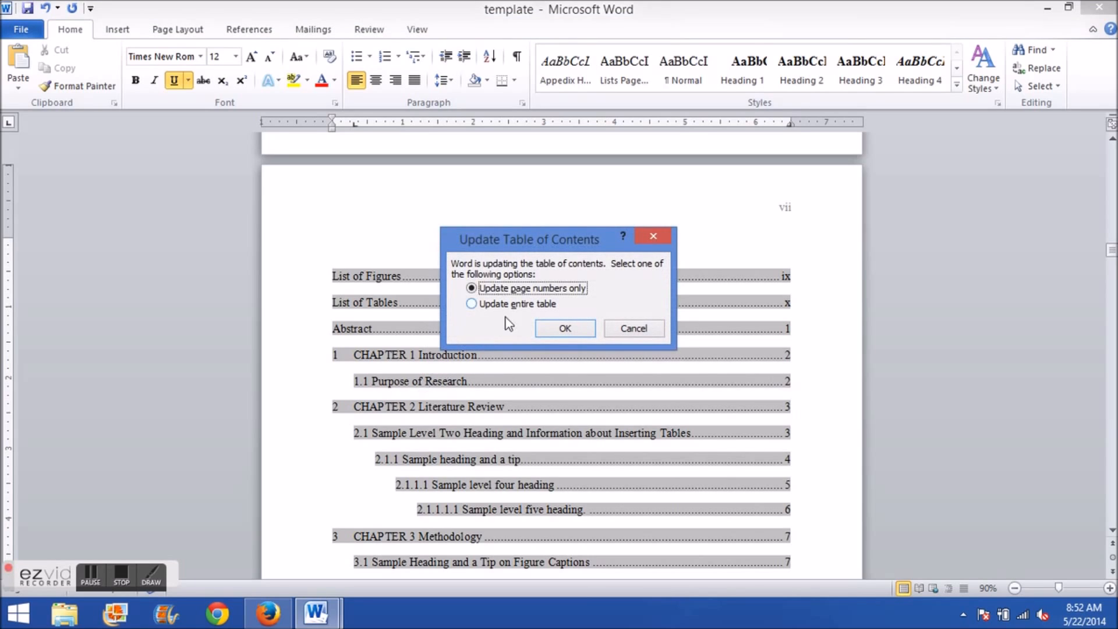
pyautogui.click(655, 322)
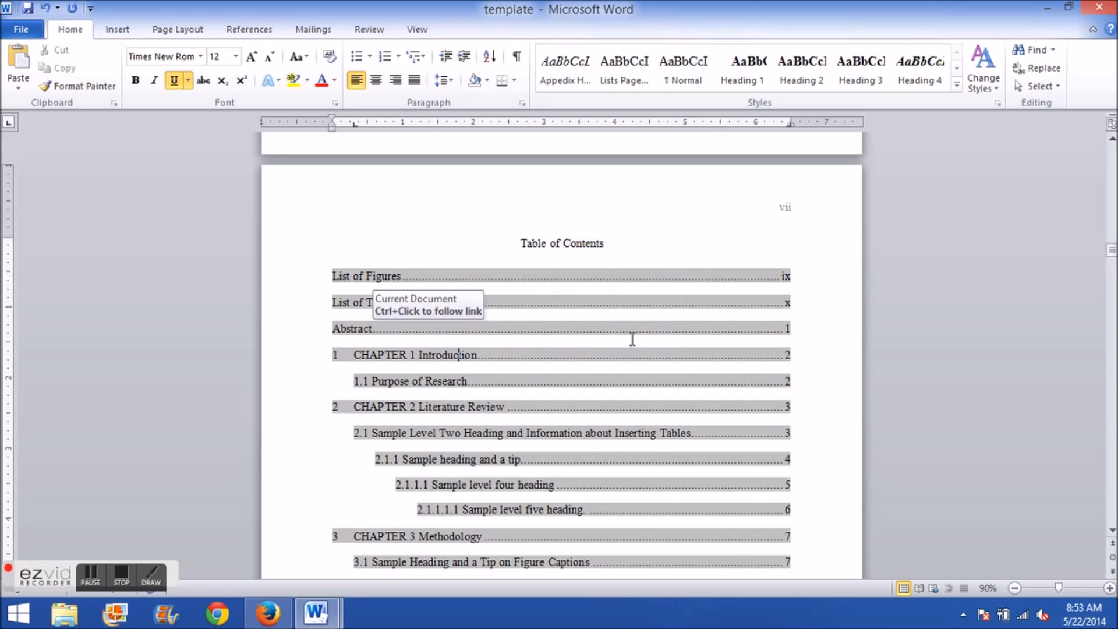
# Step: Check the paragraph style of the 1.1 Purpose of Research heading in Chapter 1
pyautogui.scroll(-20, 757, 342)
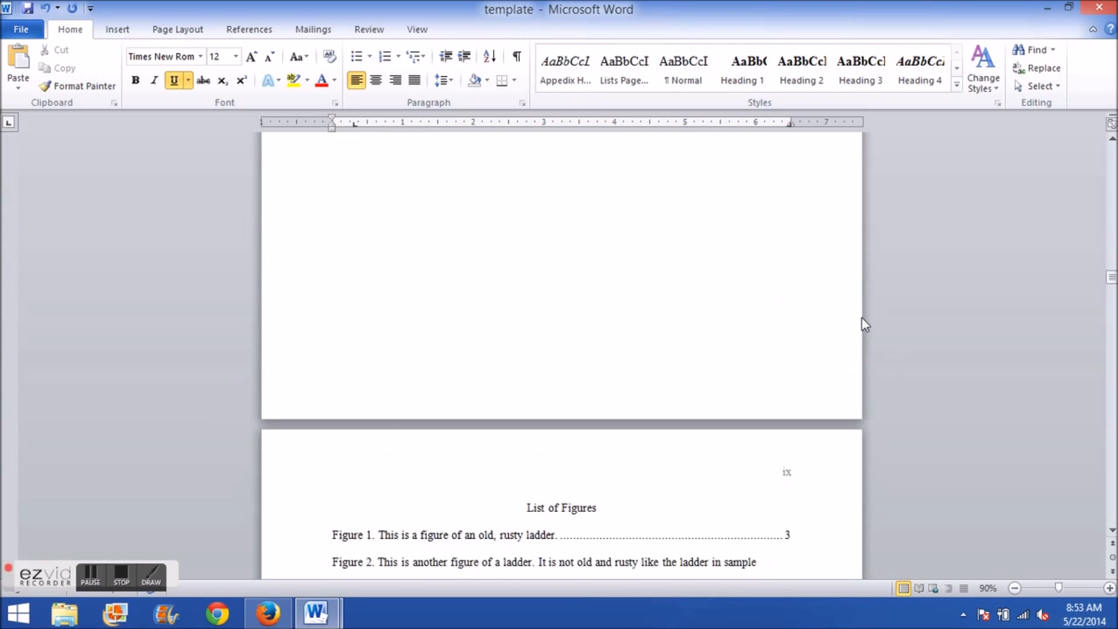
pyautogui.scroll(-10, 862, 318)
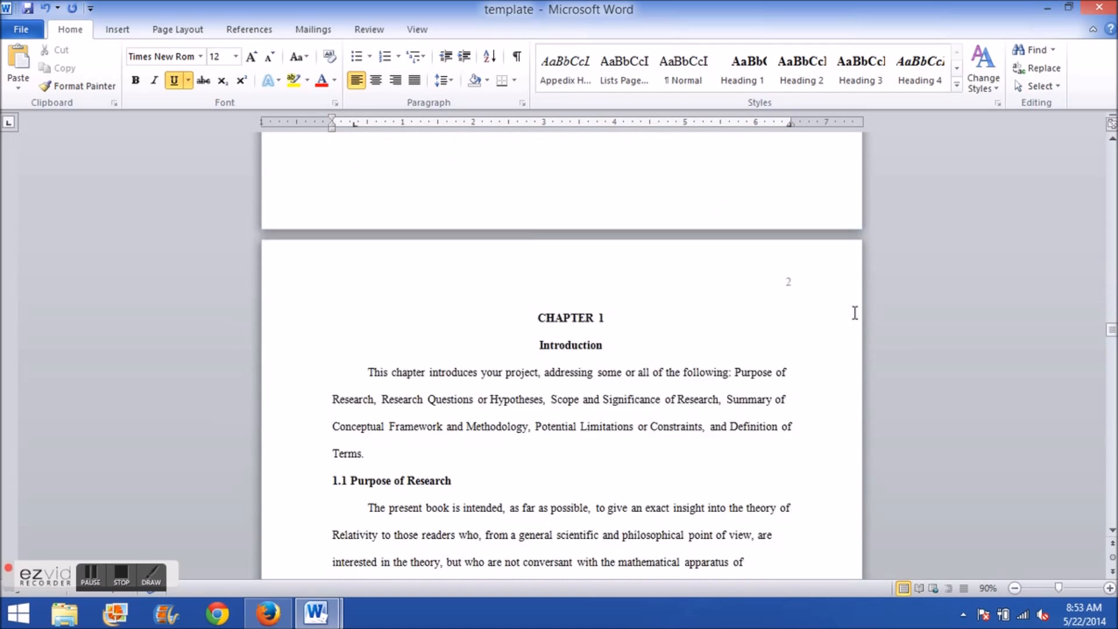
pyautogui.scroll(-15, 510, 265)
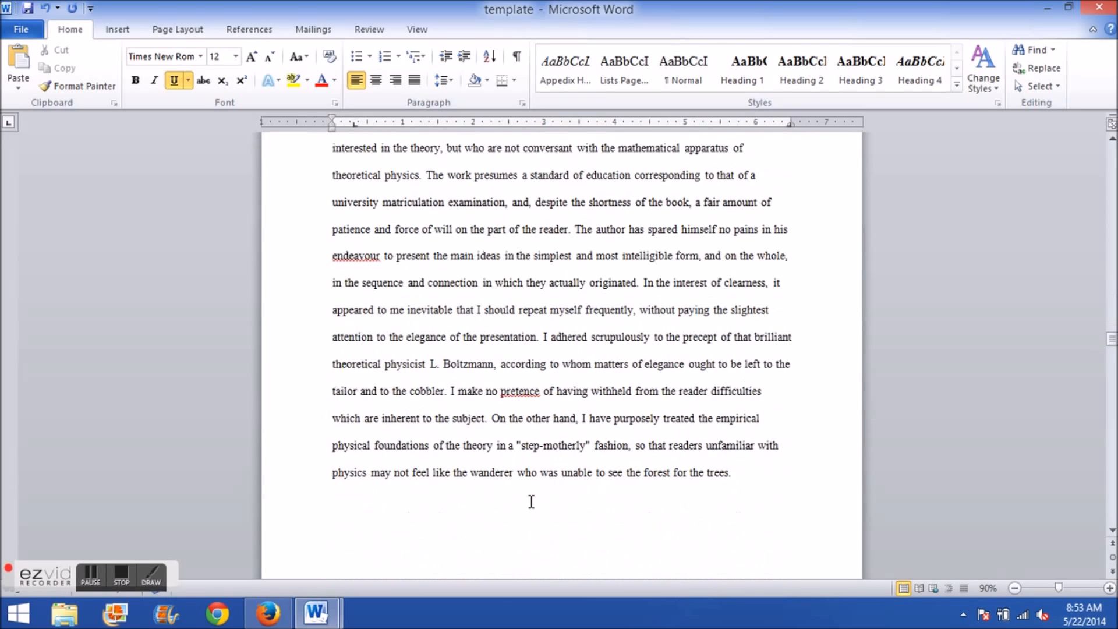
pyautogui.scroll(3, 502, 391)
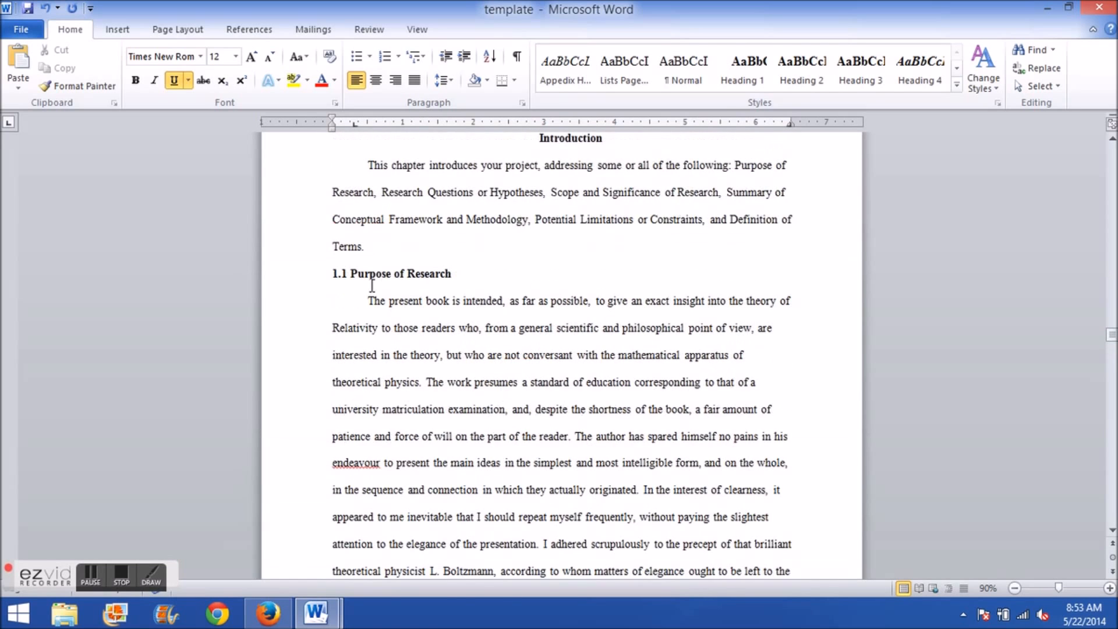
pyautogui.click(372, 274)
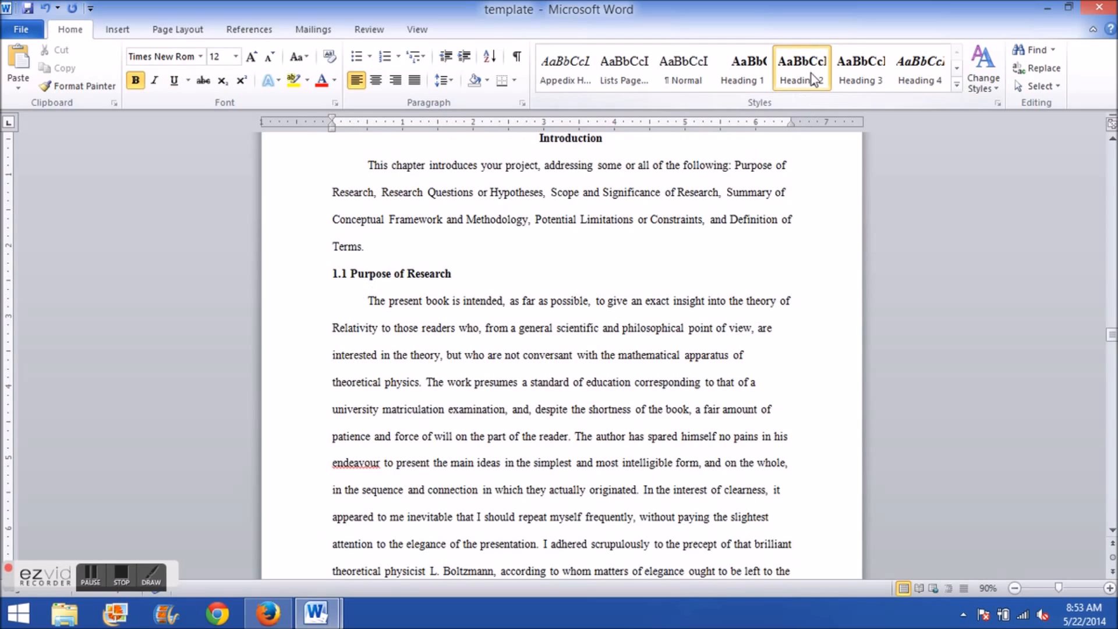
# Step: Switch to the Dummy Text document and copy the whole Chapter 2: Literature Review section, from its title through the table at its end
pyautogui.scroll(-10, 472, 389)
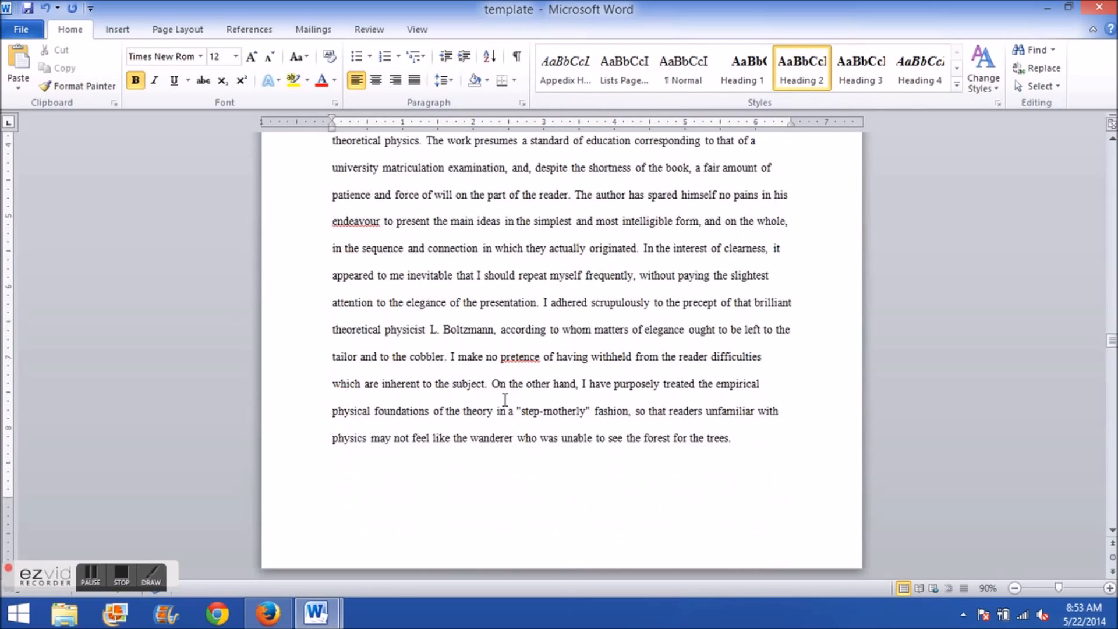
pyautogui.click(316, 613)
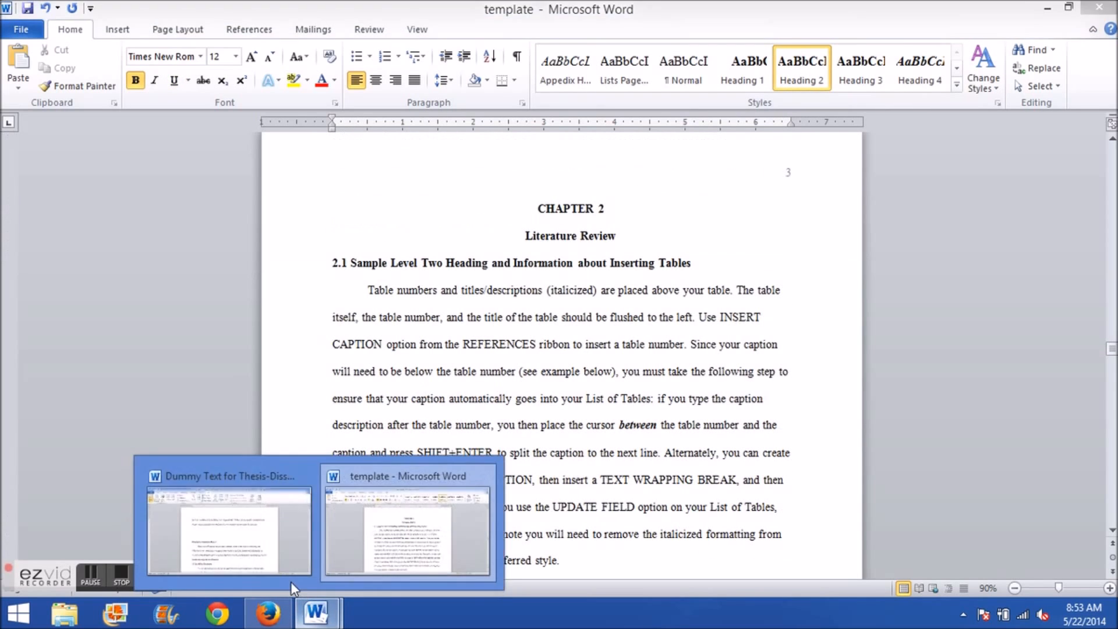
pyautogui.click(253, 536)
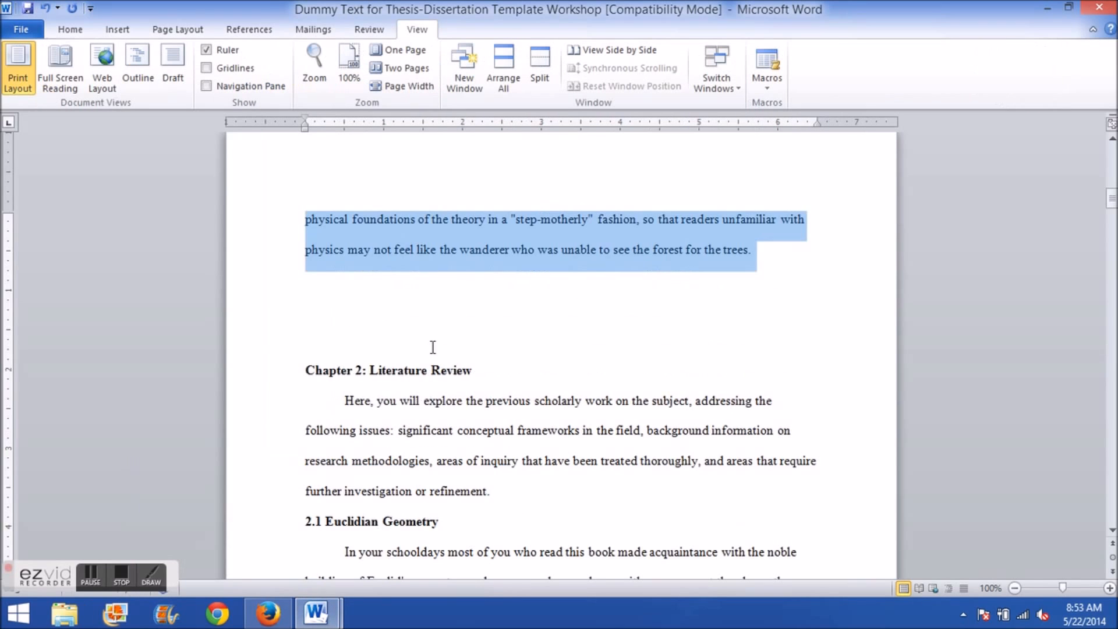
pyautogui.scroll(-3, 433, 347)
pyautogui.moveTo(302, 211); pyautogui.dragTo(520, 403)
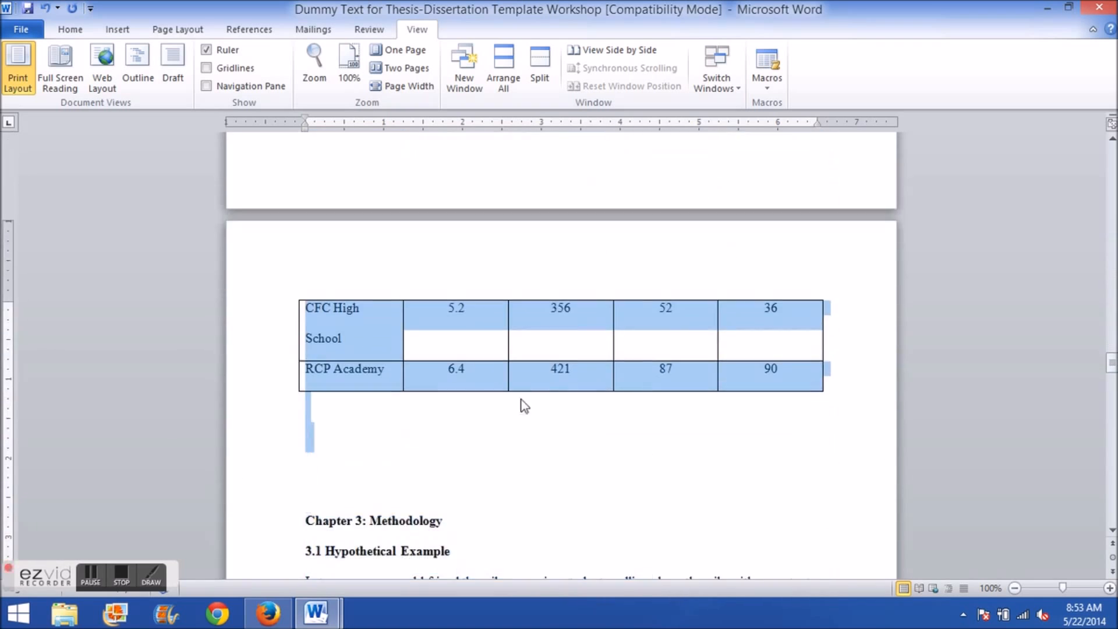
pyautogui.scroll(10, 542, 425)
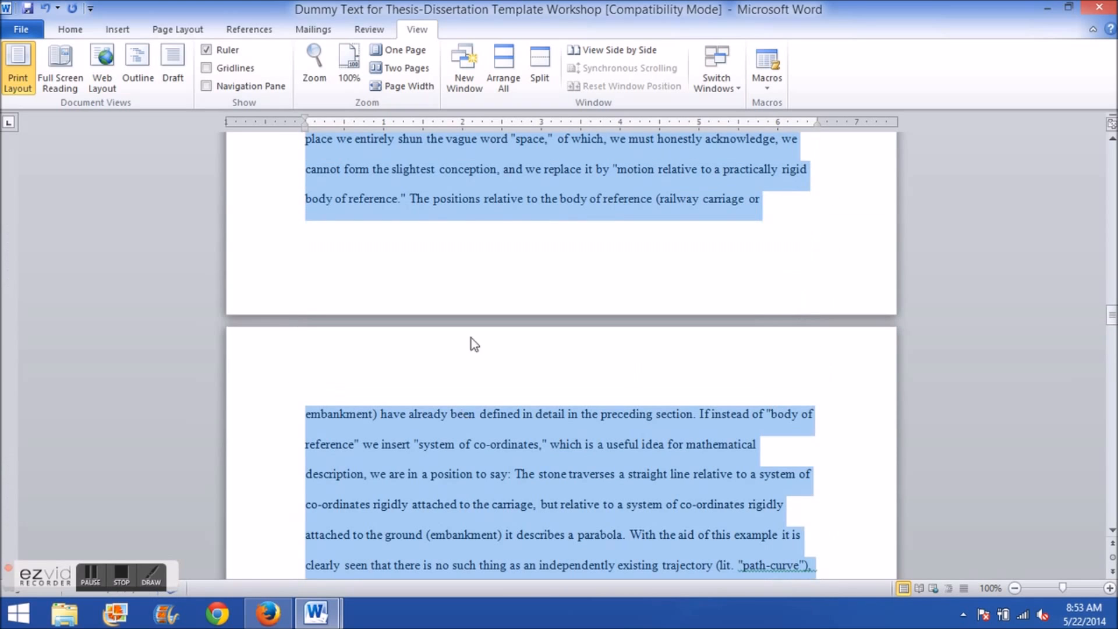
pyautogui.rightClick(478, 190)
pyautogui.click(516, 217)
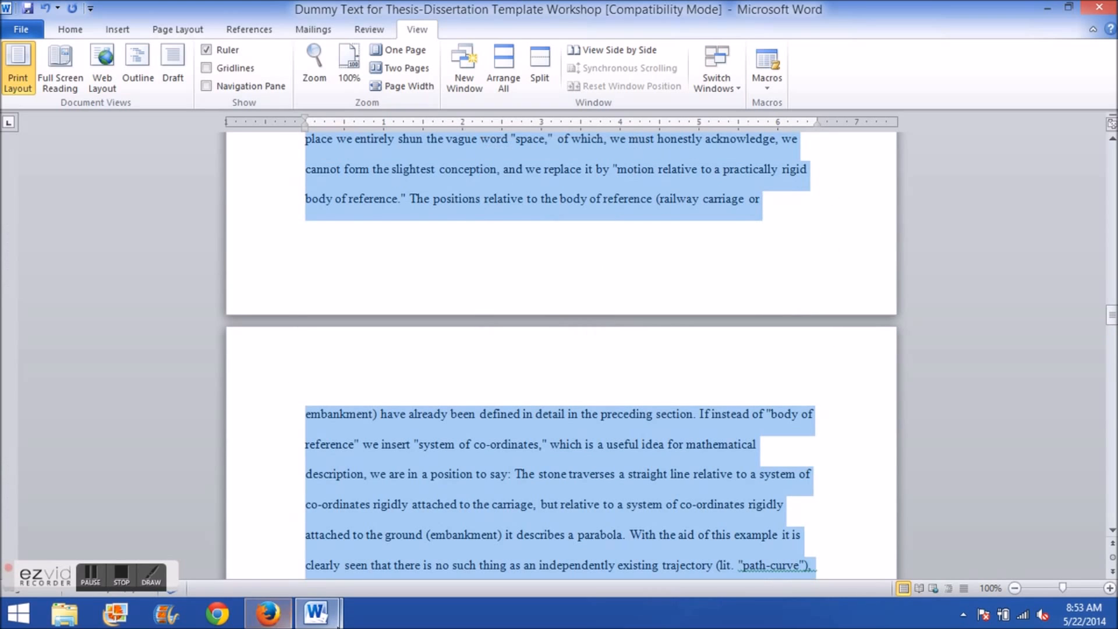
# Step: In the template document, replace Chapter 2's sample content, from the 2.1 heading through the level five heading text, with the copied dummy text
pyautogui.click(316, 613)
pyautogui.click(403, 520)
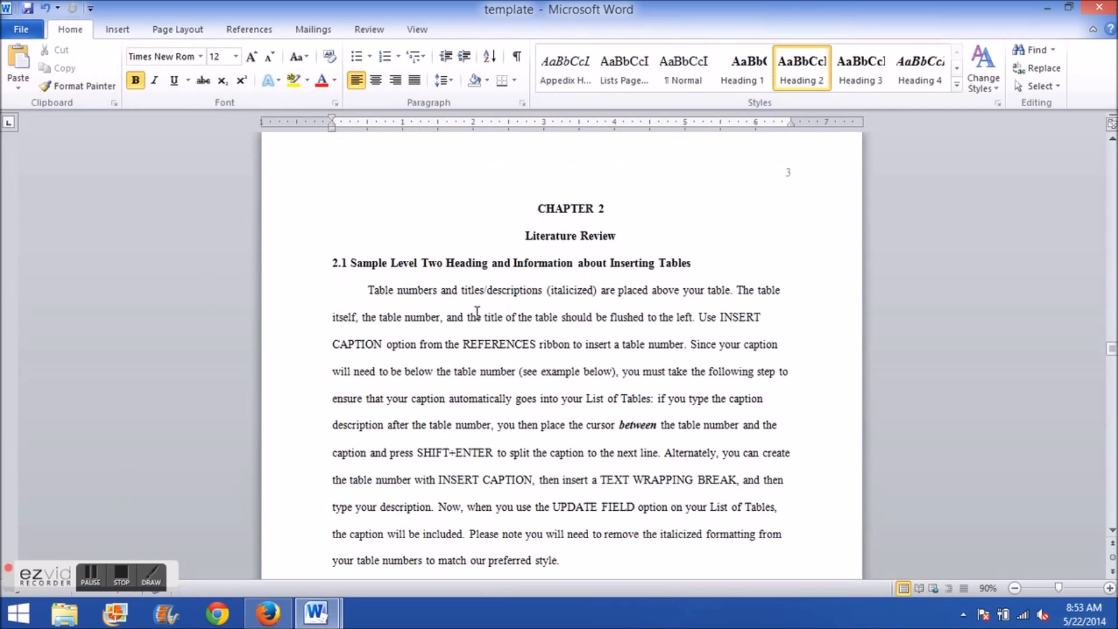
pyautogui.moveTo(332, 263); pyautogui.dragTo(750, 388)
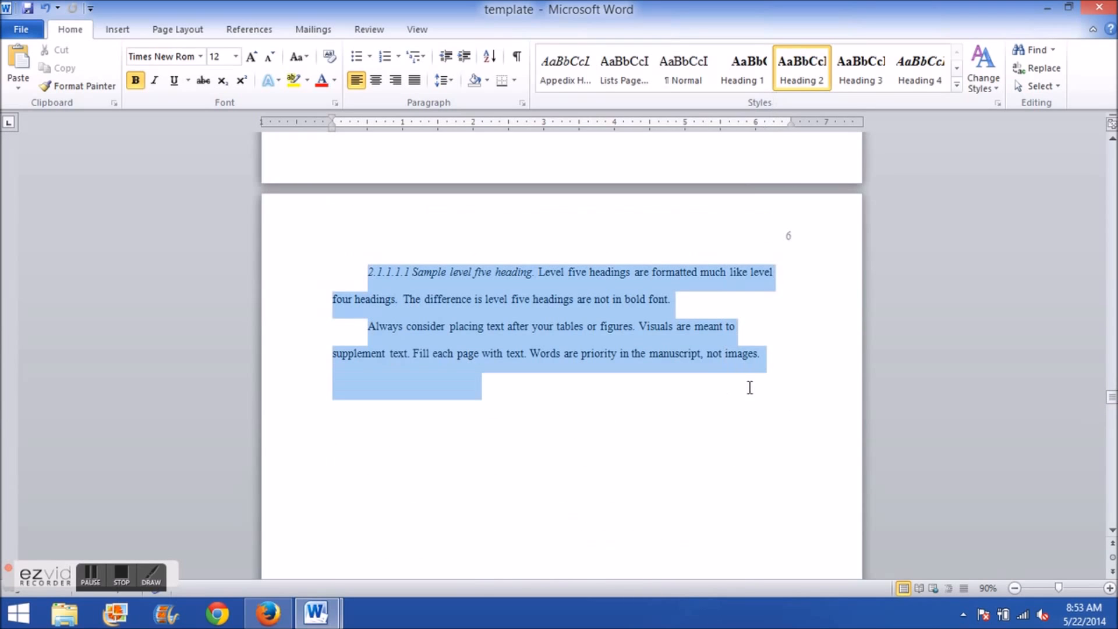
pyautogui.rightClick(602, 305)
pyautogui.click(660, 367)
pyautogui.scroll(10, 693, 439)
pyautogui.scroll(15, 701, 437)
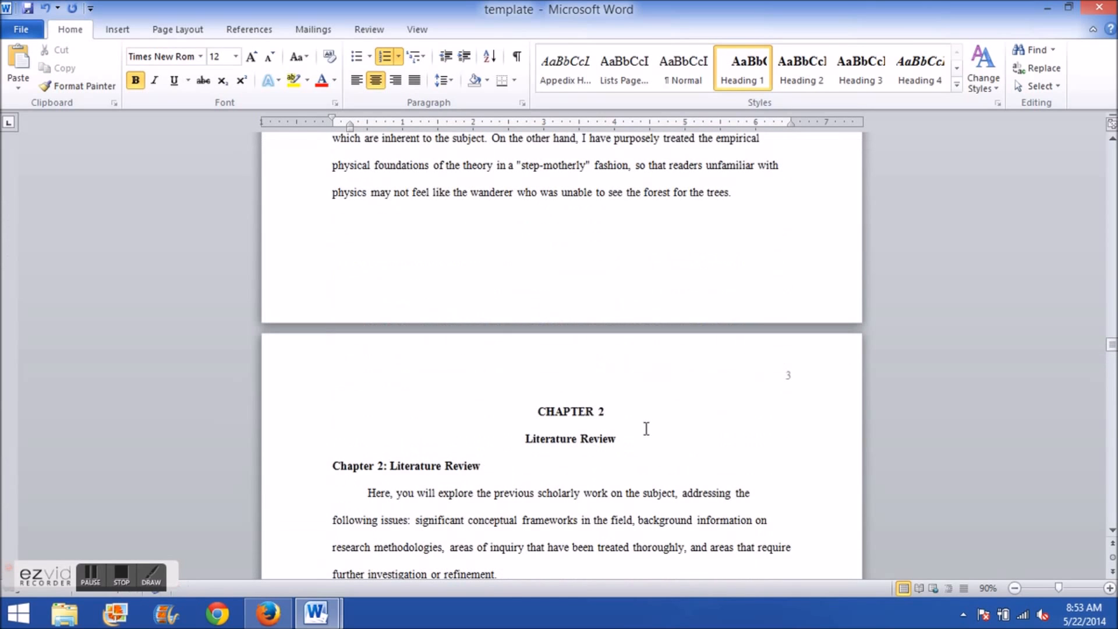
# Step: Examine the template's CHAPTER 2 and Literature Review title lines against the pasted Chapter 2: Literature Review line below them
pyautogui.click(561, 412)
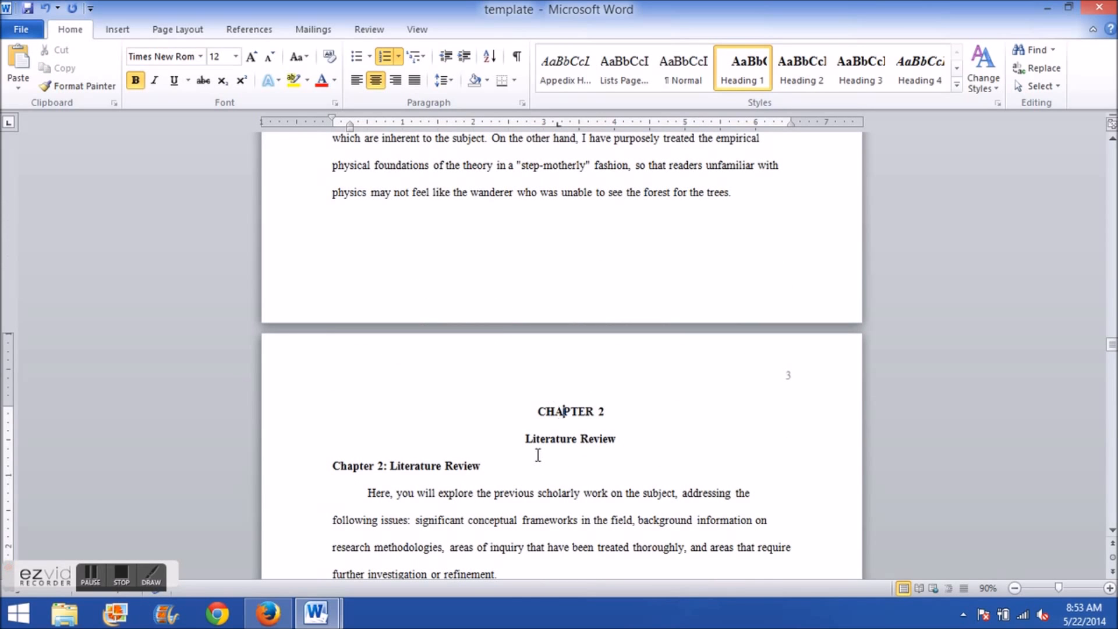
pyautogui.click(523, 411)
pyautogui.moveTo(613, 436); pyautogui.dragTo(527, 409)
pyautogui.click(428, 482)
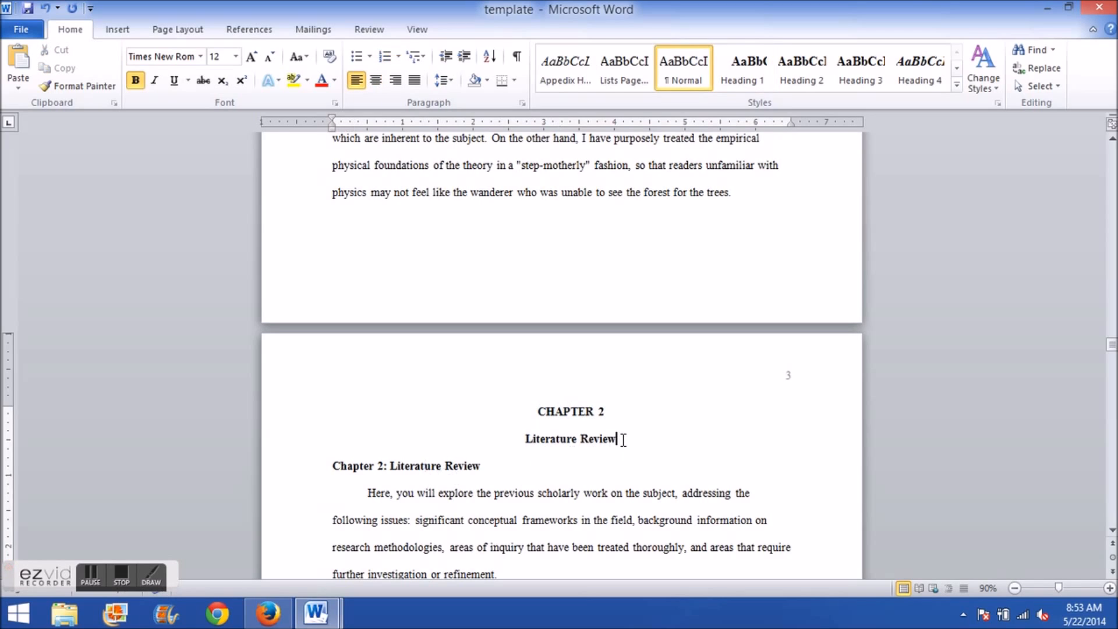
pyautogui.moveTo(620, 437); pyautogui.dragTo(541, 411)
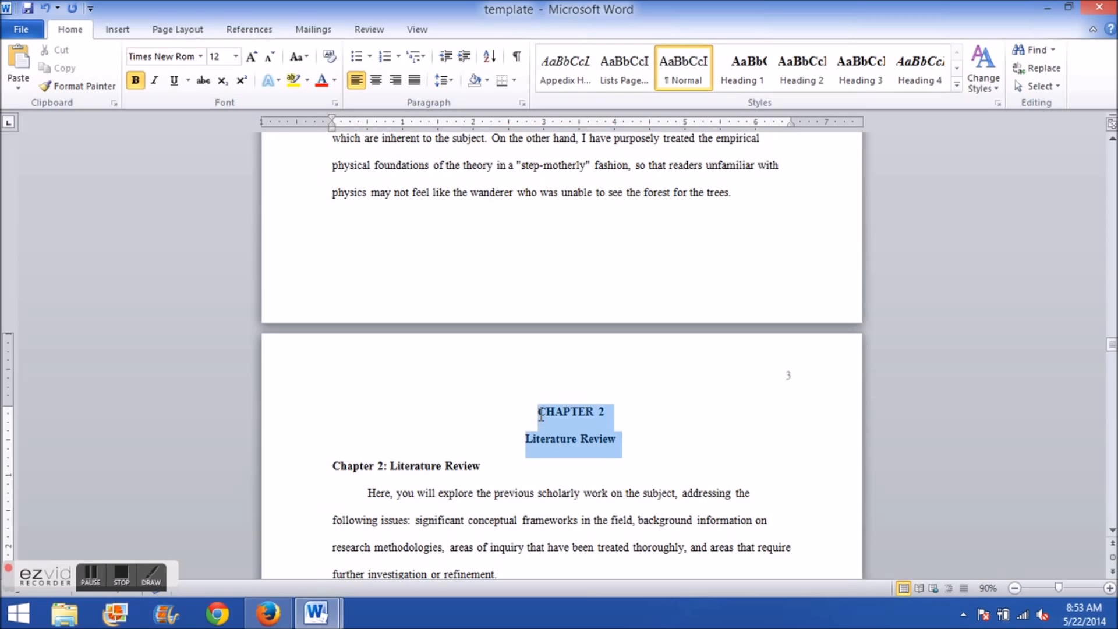
pyautogui.click(525, 479)
# Step: Delete the duplicate Chapter 2: Literature Review line below the chapter title
pyautogui.scroll(-3, 497, 340)
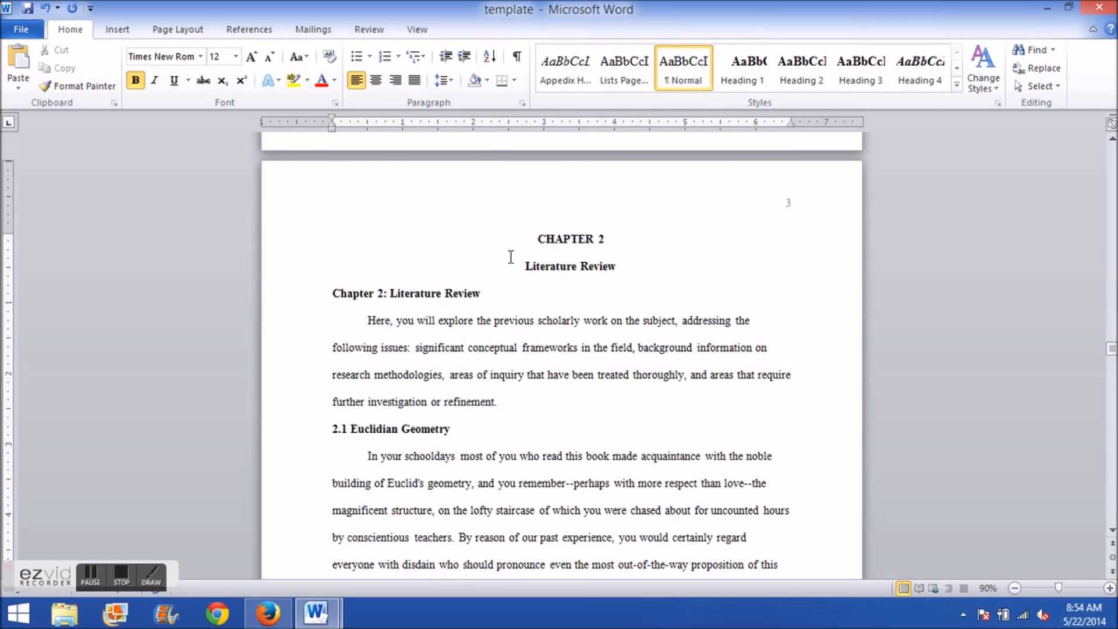
pyautogui.moveTo(485, 295); pyautogui.dragTo(331, 297)
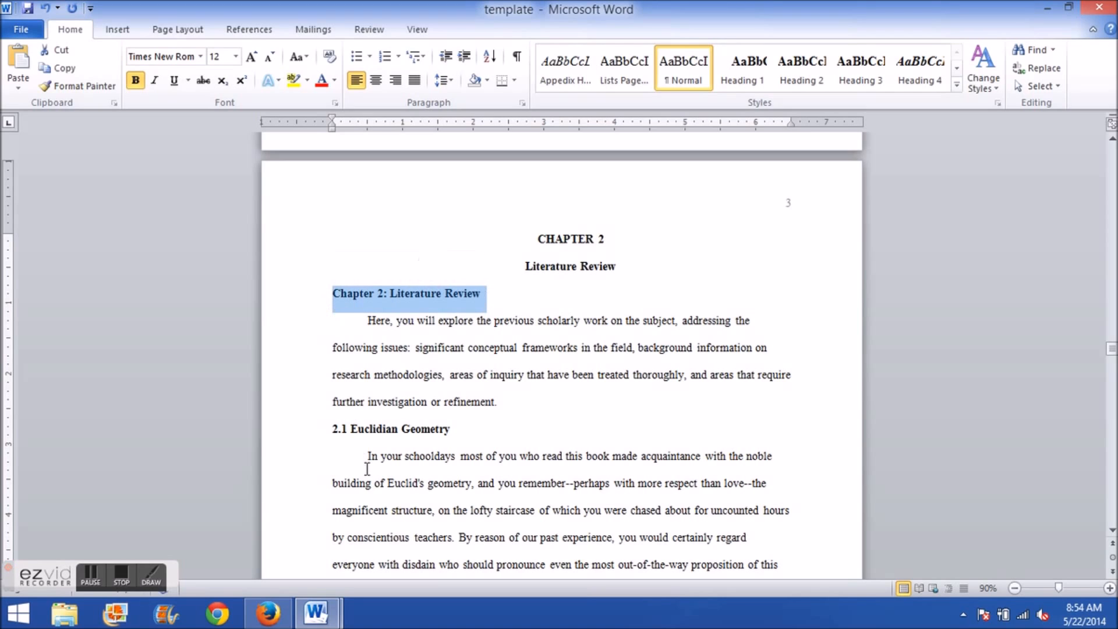
pyautogui.press('Delete')
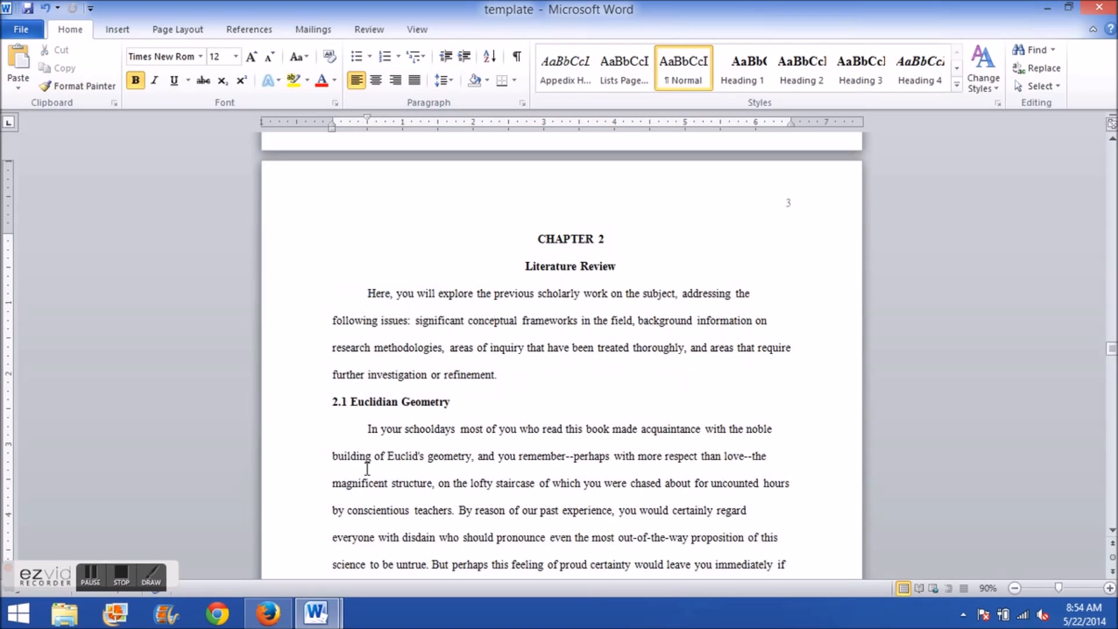
# Step: Apply the Heading 2 style to the 2.1 Euclidian Geometry line and compare its style with that of the body text below
pyautogui.click(344, 403)
pyautogui.moveTo(456, 401); pyautogui.dragTo(327, 409)
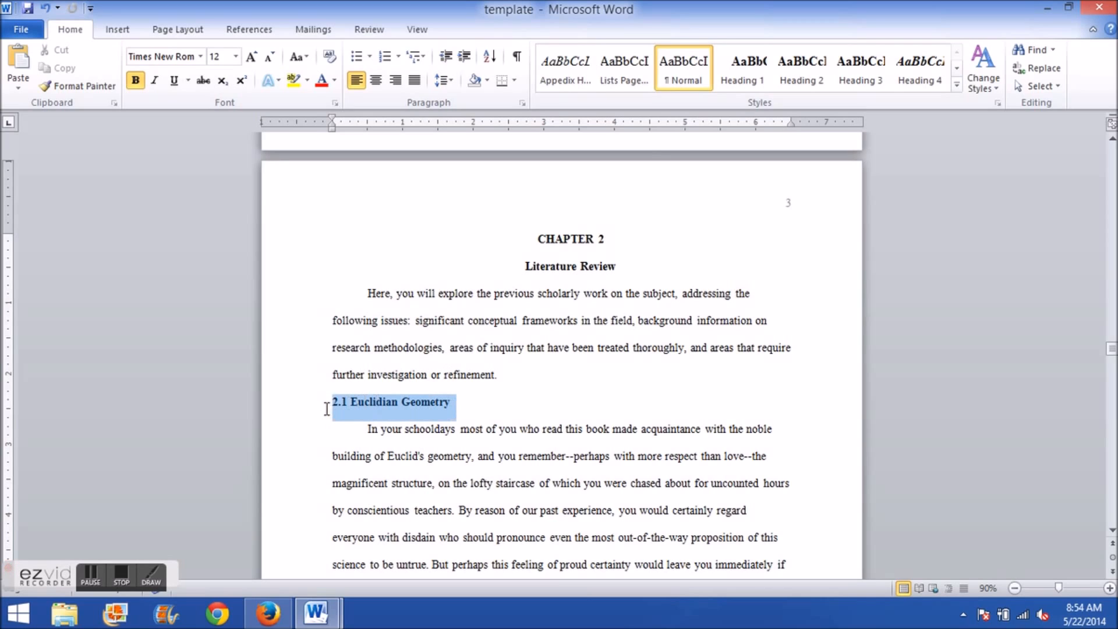
pyautogui.click(399, 414)
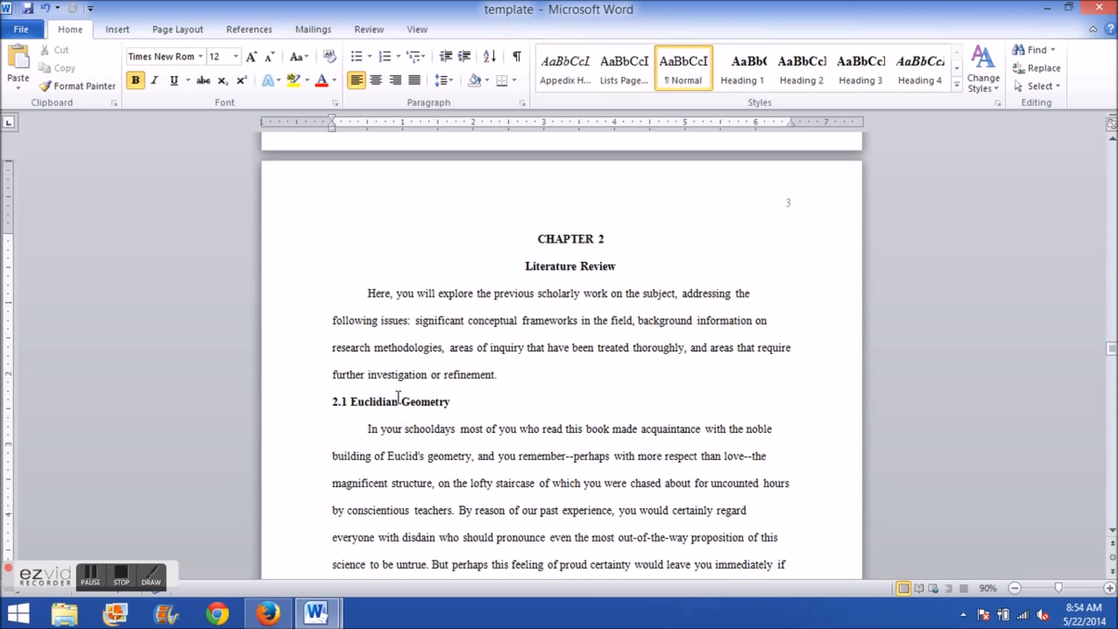
pyautogui.tripleClick(396, 404)
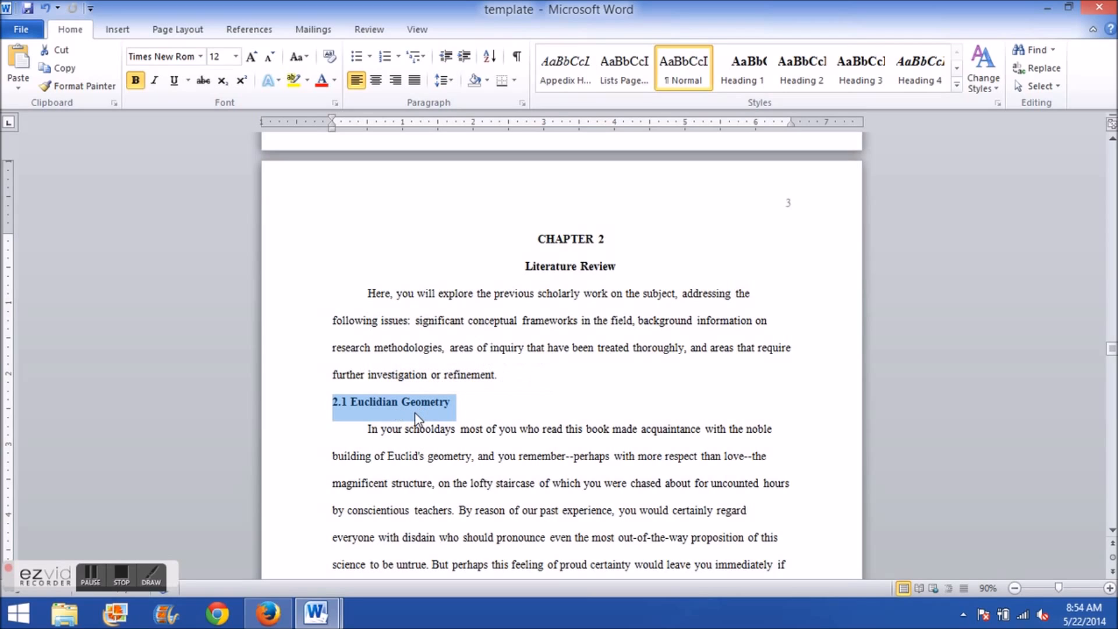
pyautogui.click(405, 408)
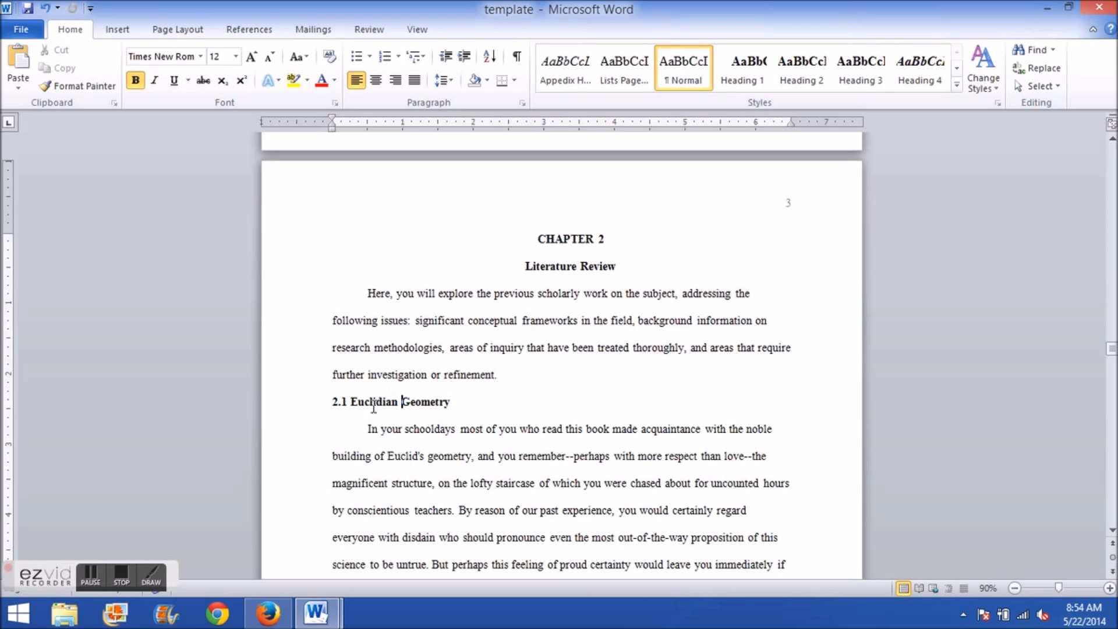
pyautogui.click(336, 401)
pyautogui.moveTo(453, 402); pyautogui.dragTo(332, 420)
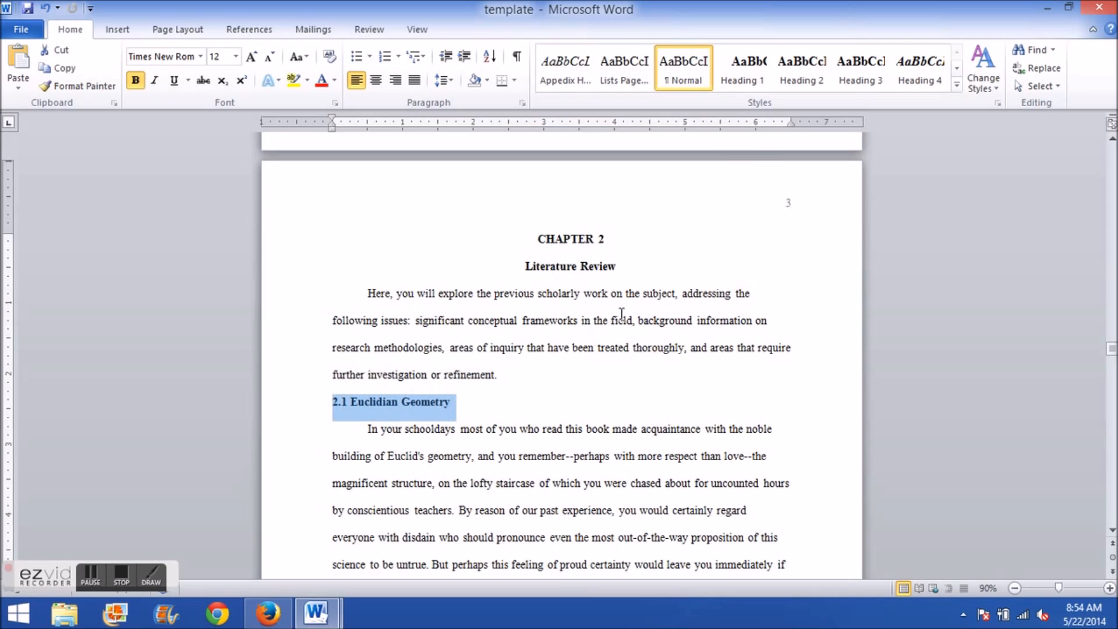
pyautogui.click(810, 77)
pyautogui.click(512, 430)
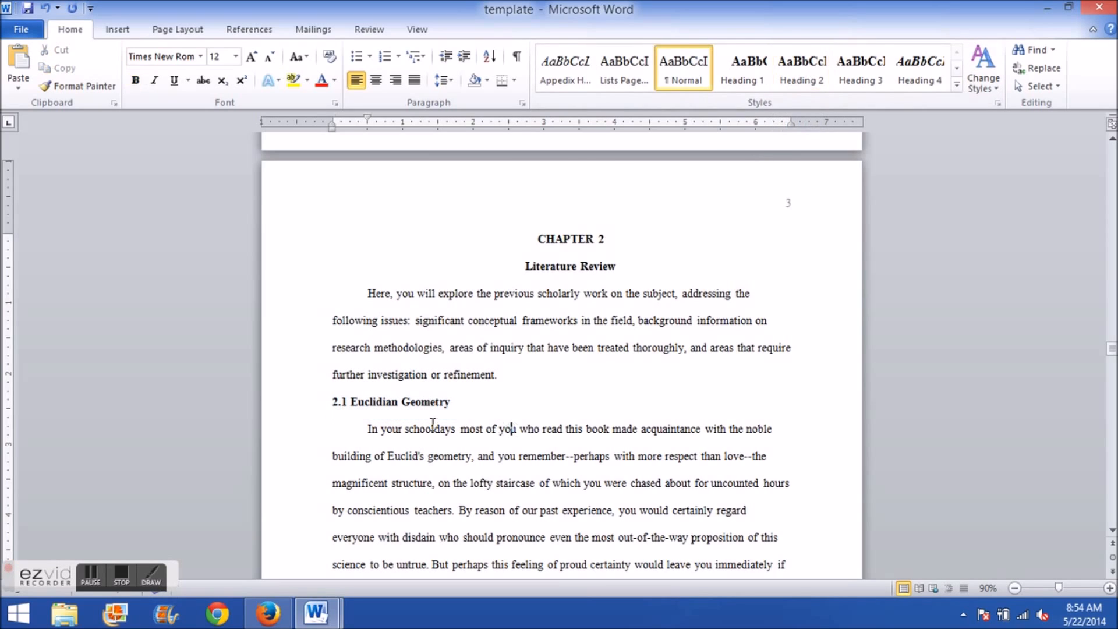
pyautogui.click(395, 406)
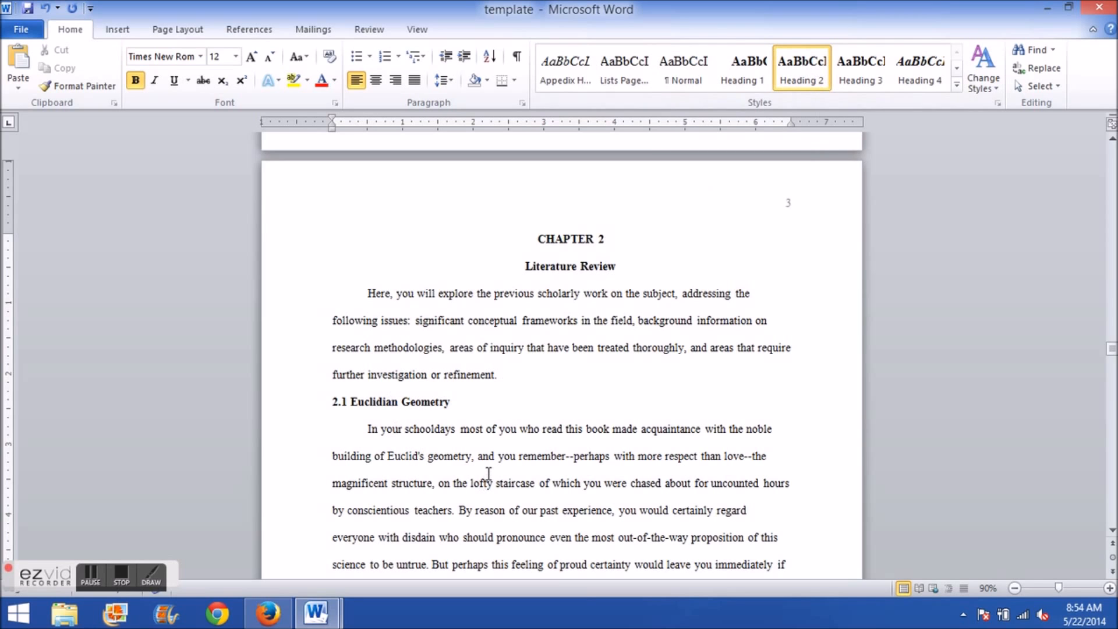
# Step: Examine Chapter 2's remaining headings and the 3.1 and 3.1.1 sample headings on the CHAPTER 3 Methodology page
pyautogui.scroll(-13, 489, 473)
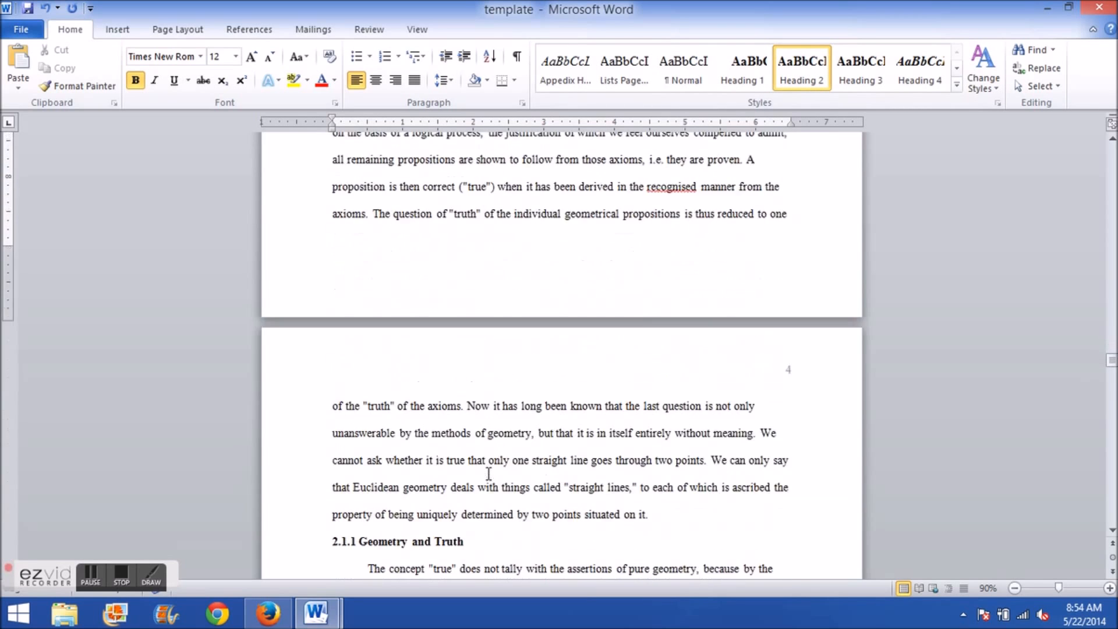
pyautogui.scroll(-3, 489, 473)
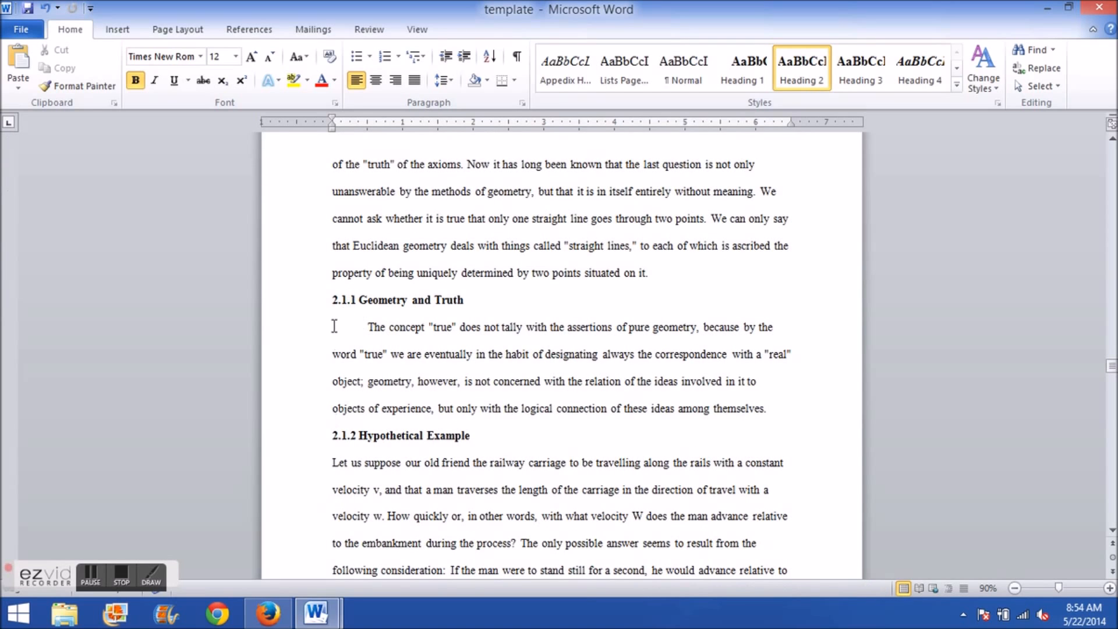
pyautogui.scroll(-8, 304, 400)
pyautogui.scroll(-20, 304, 399)
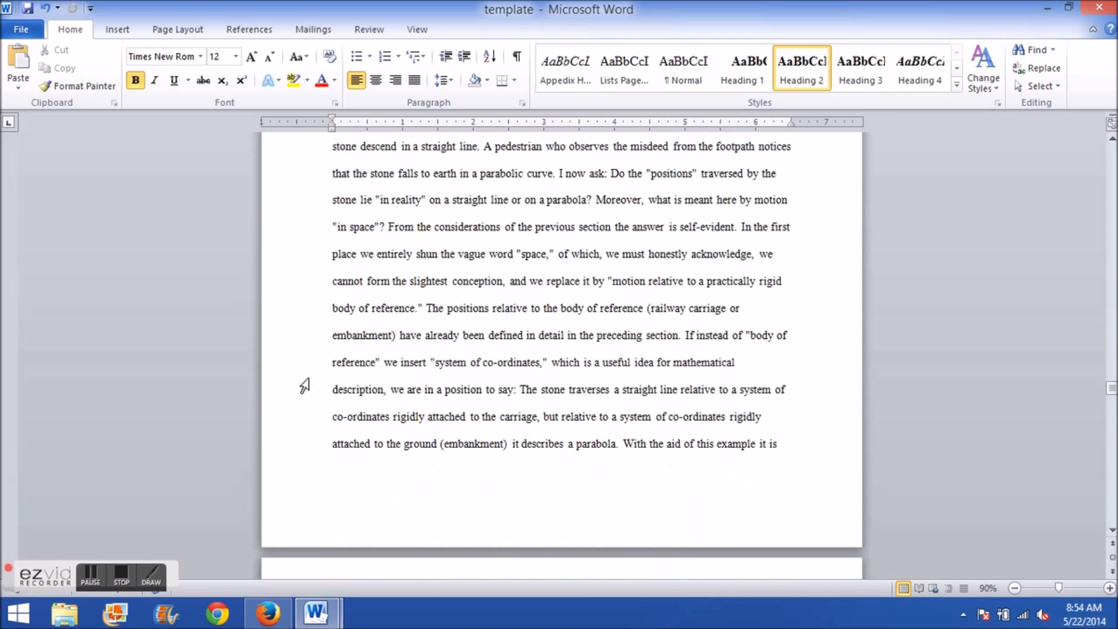
pyautogui.scroll(11, 305, 380)
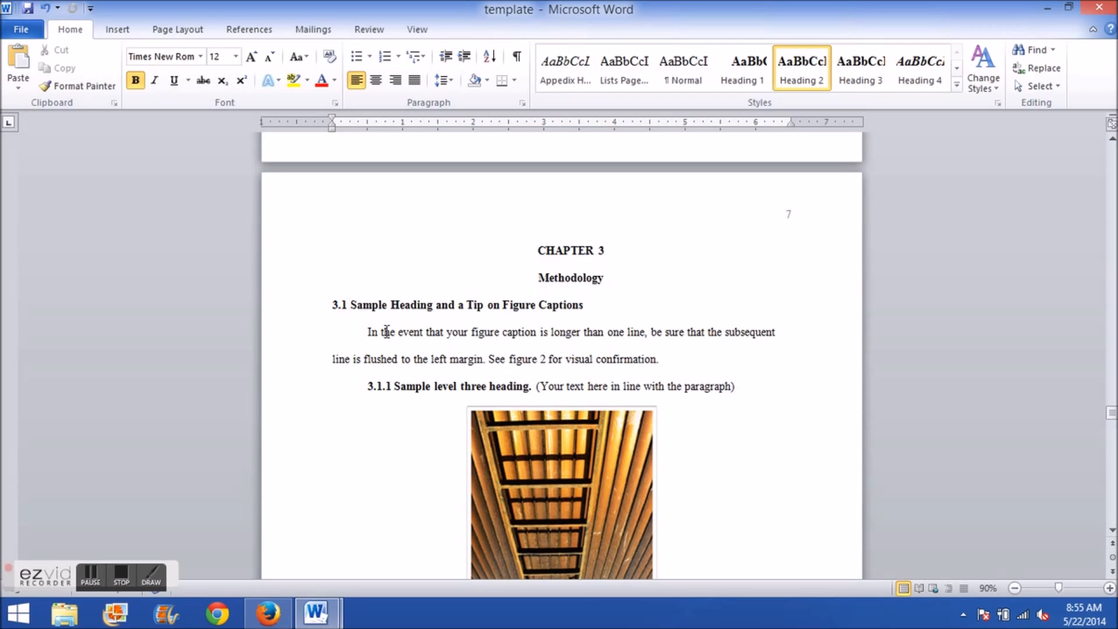
pyautogui.scroll(-1, 415, 347)
pyautogui.moveTo(336, 237); pyautogui.dragTo(592, 247)
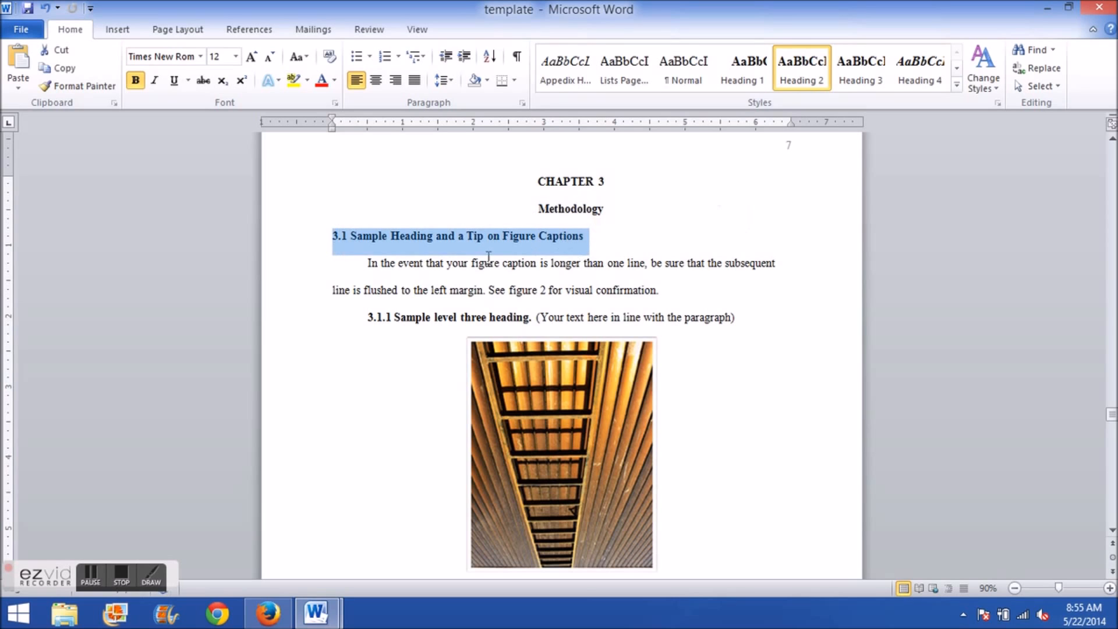
pyautogui.click(458, 264)
pyautogui.scroll(-2, 457, 268)
pyautogui.scroll(1, 454, 273)
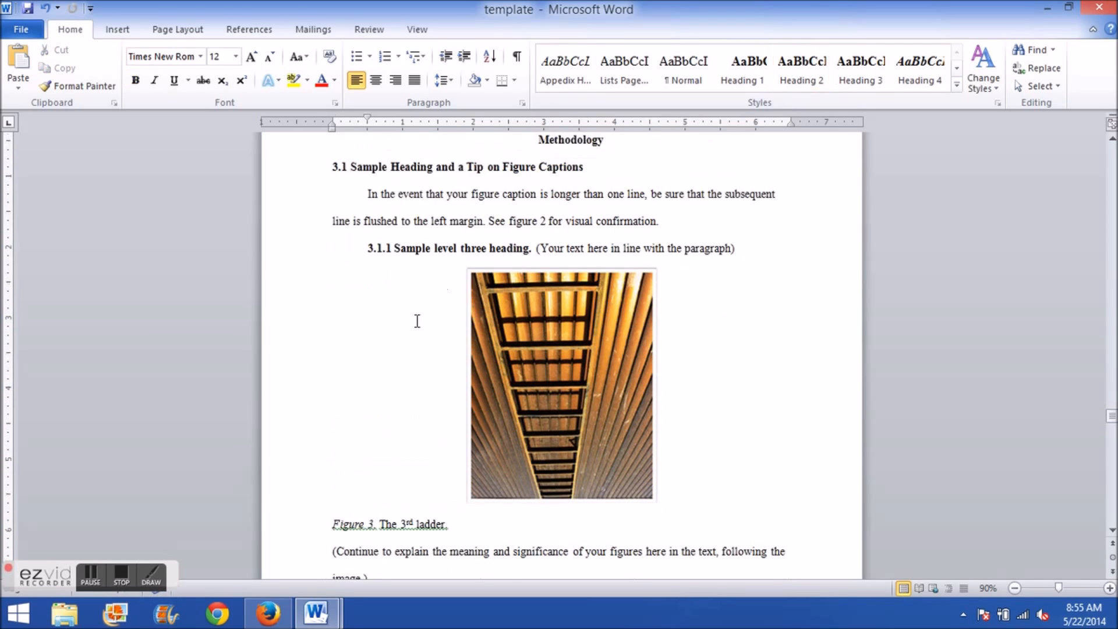
pyautogui.scroll(2, 417, 321)
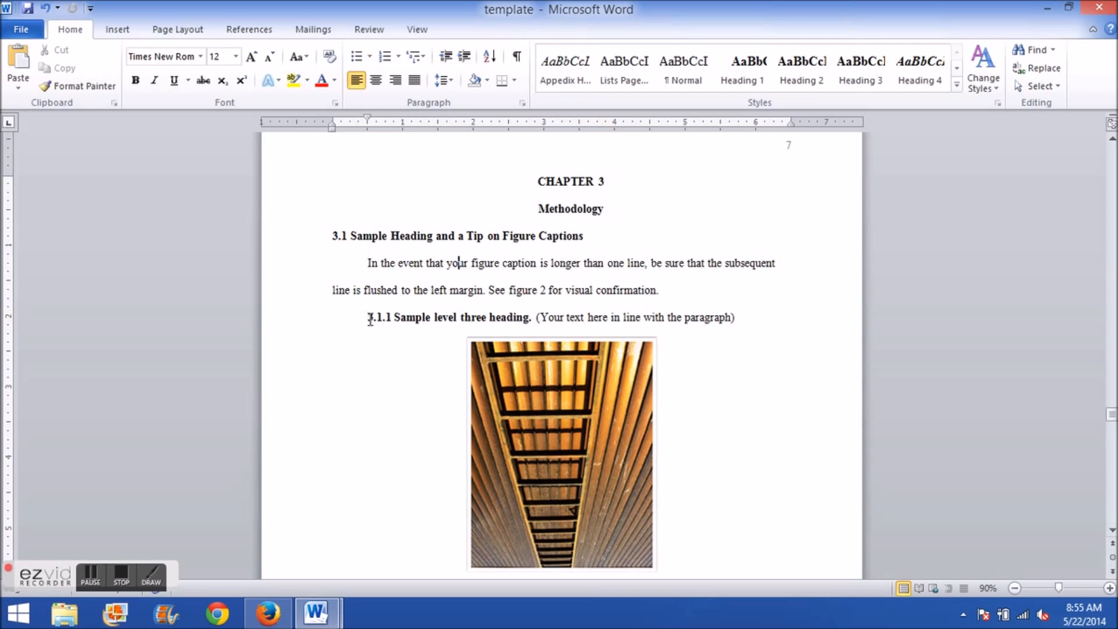
pyautogui.moveTo(369, 319); pyautogui.dragTo(507, 320)
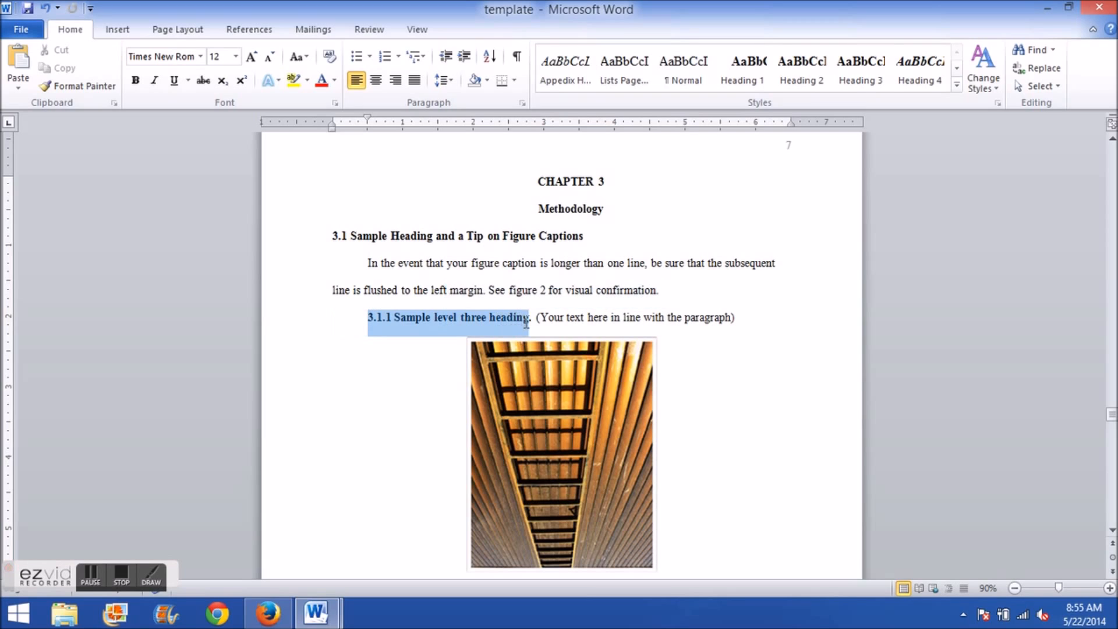
pyautogui.click(528, 322)
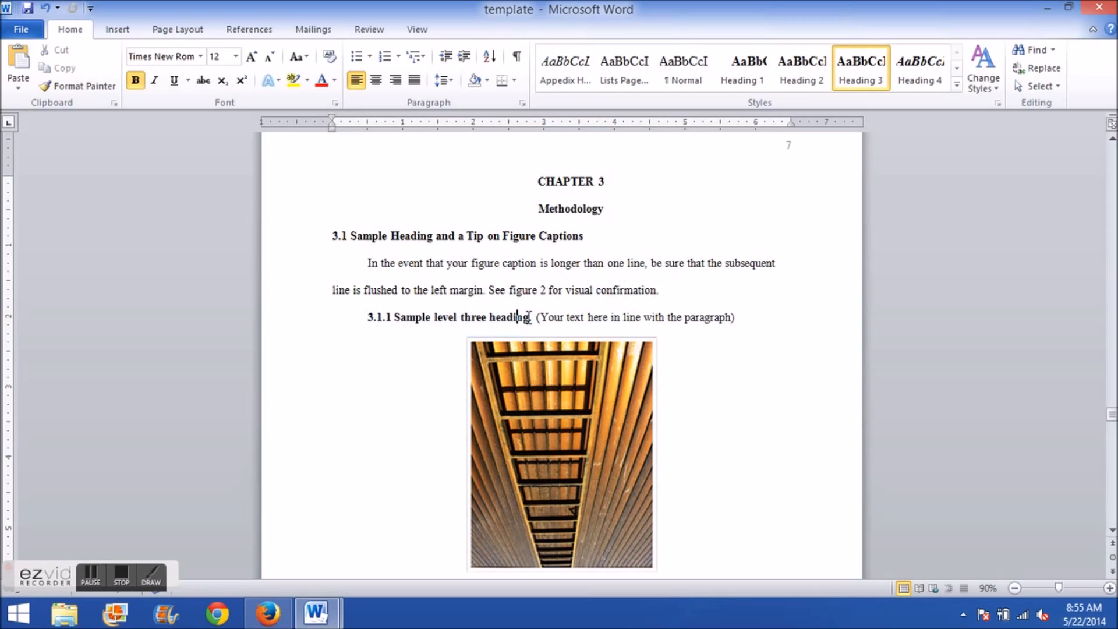
# Step: Insert "Begin writing paragraph text here." directly after the 3.1.1 Sample level three heading, on the same line
pyautogui.click(538, 319)
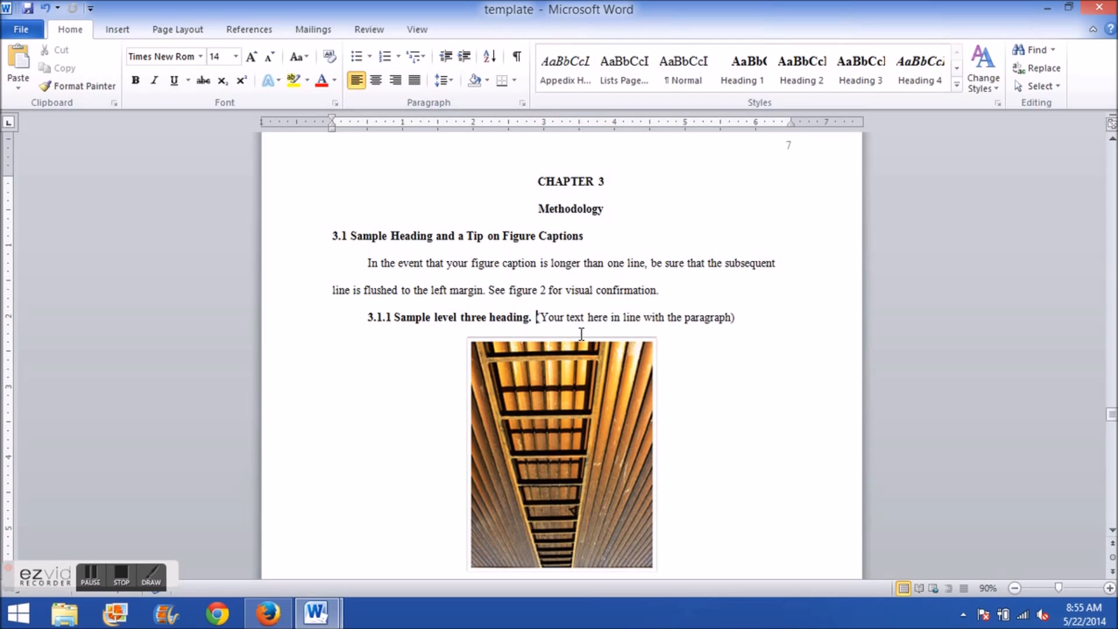
pyautogui.write('Begin ')
pyautogui.write('writing ')
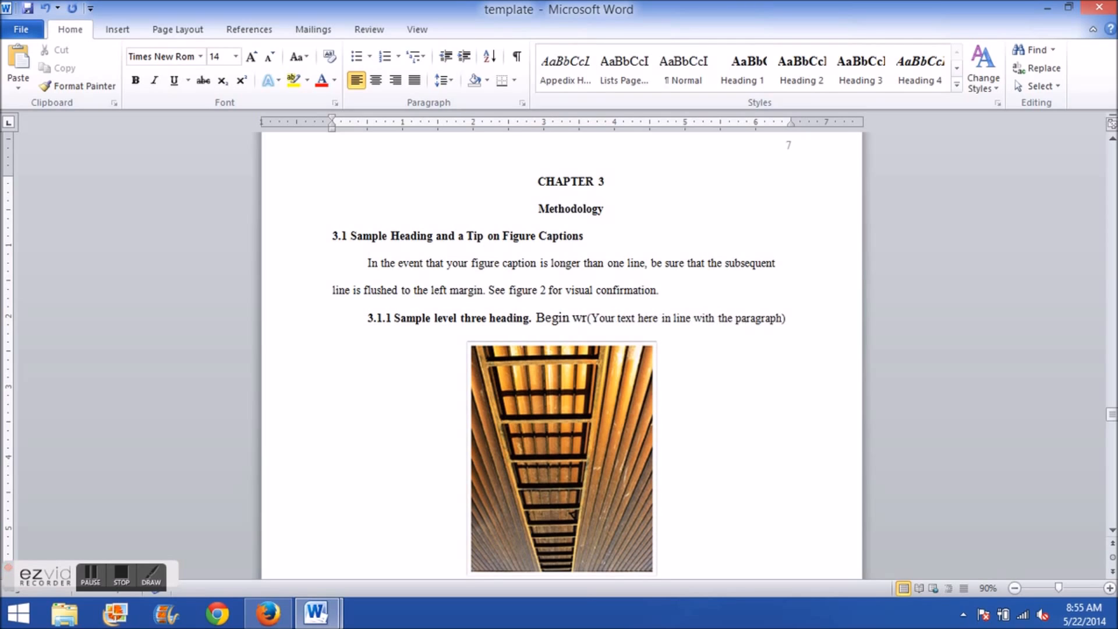
pyautogui.write('paragraph text here.')
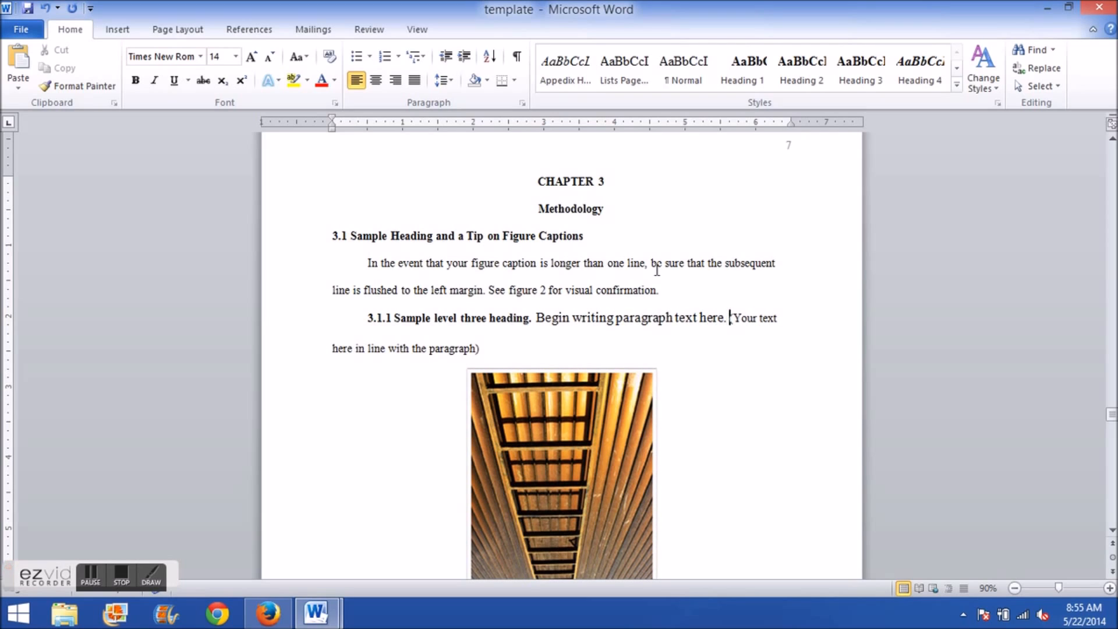
# Step: Compare the style of the 3.1.1 level three heading with the 3.1.1.1 level four heading and the inline paragraph text
pyautogui.click(512, 318)
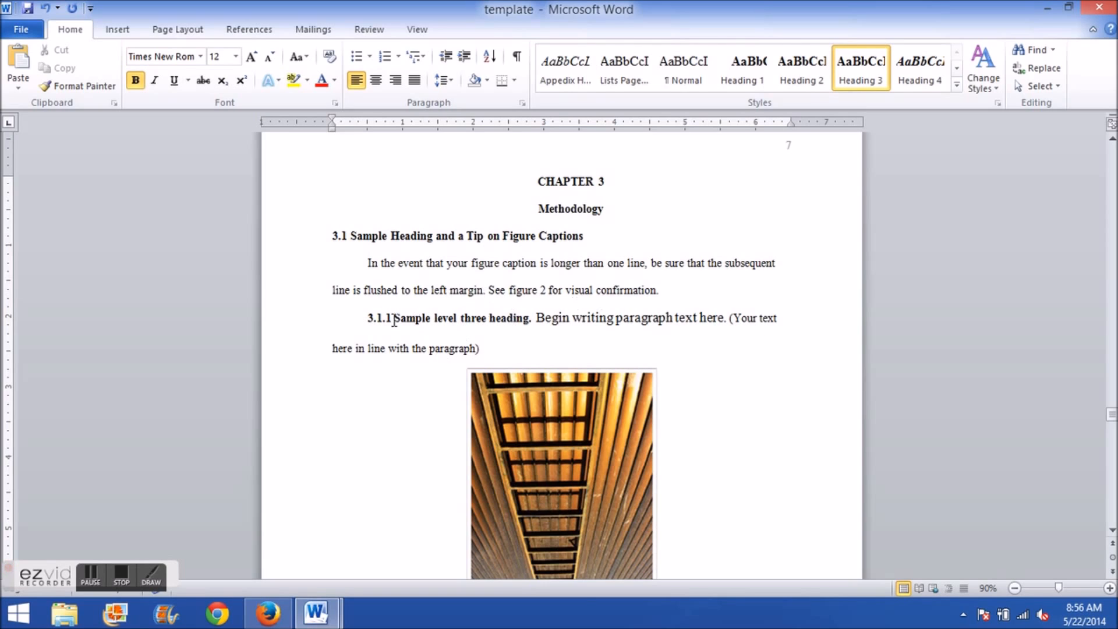
pyautogui.moveTo(368, 318); pyautogui.dragTo(533, 320)
pyautogui.scroll(-2, 528, 351)
pyautogui.scroll(-2, 529, 351)
pyautogui.moveTo(369, 464); pyautogui.dragTo(531, 470)
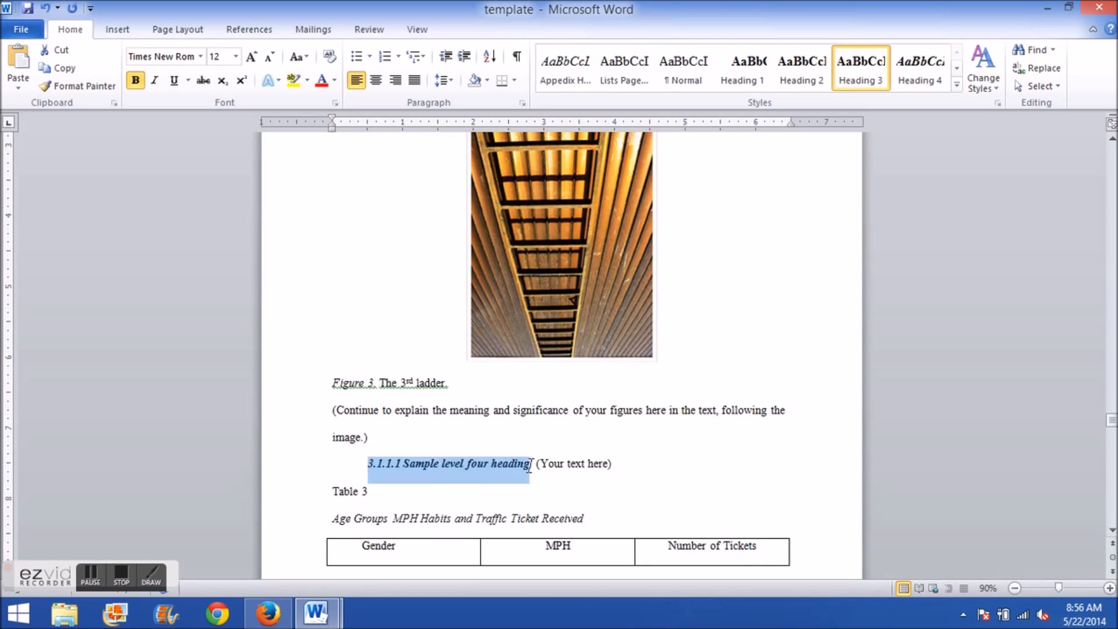
pyautogui.scroll(6, 542, 478)
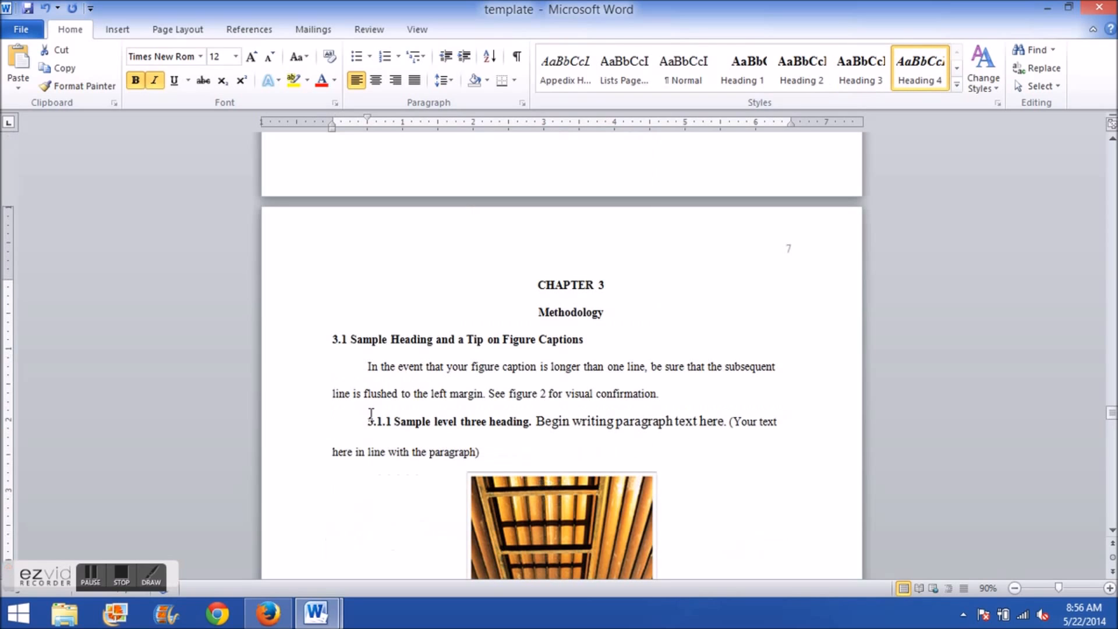
pyautogui.moveTo(366, 419); pyautogui.dragTo(532, 420)
pyautogui.click(558, 421)
pyautogui.scroll(-2, 511, 459)
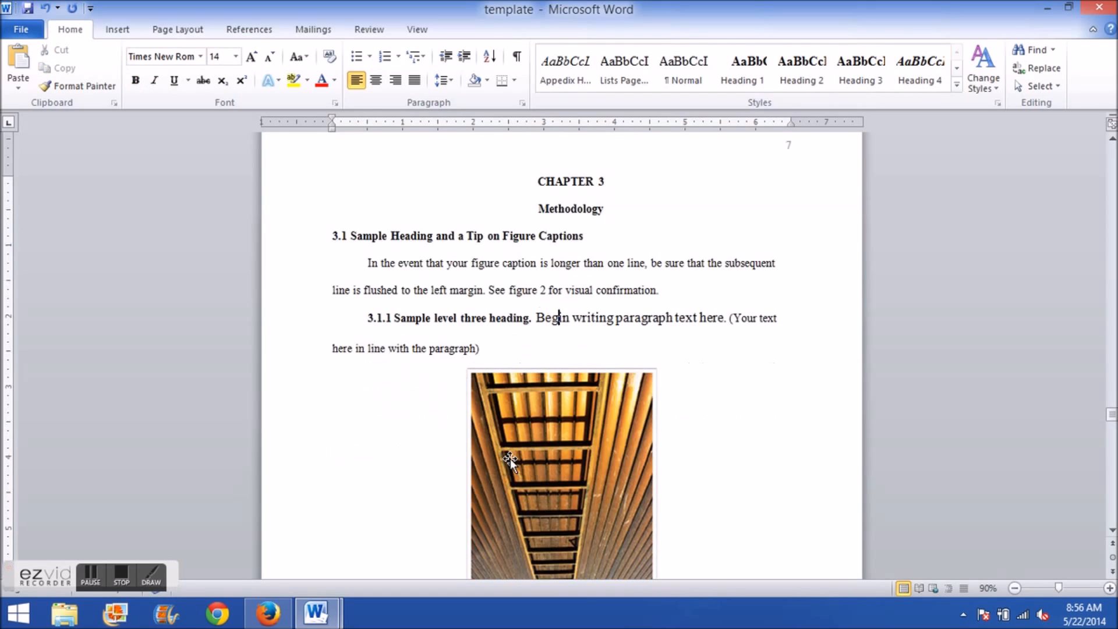
# Step: Compare the 3.1.1.1 level four heading with the level three heading and inspect the 3.1.1.1.1 level five heading below Table 3
pyautogui.scroll(-5, 510, 459)
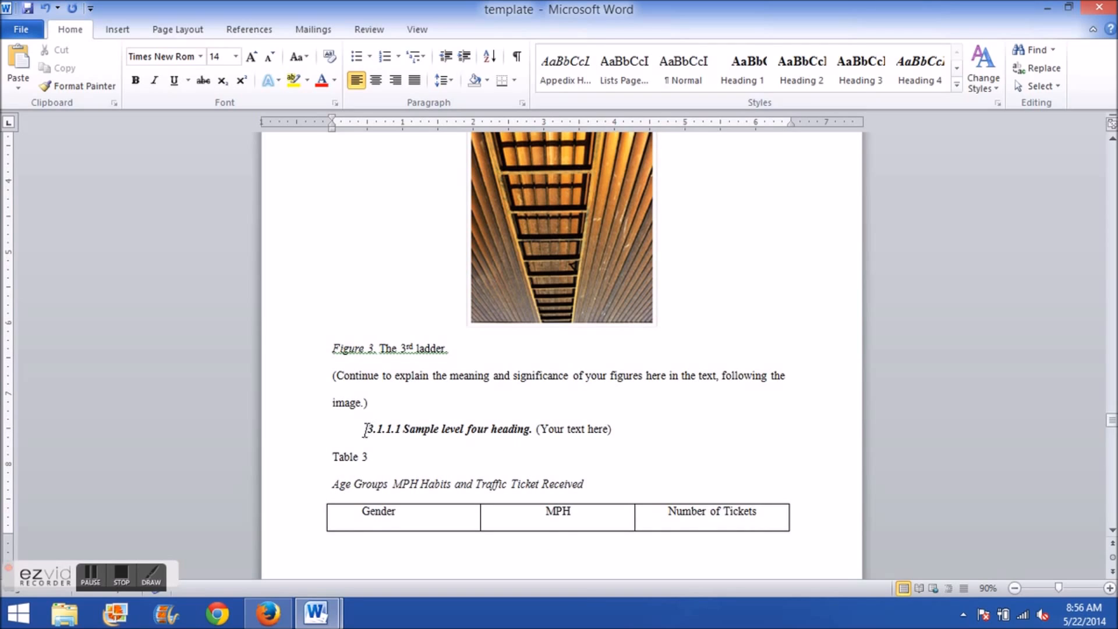
pyautogui.moveTo(369, 429); pyautogui.dragTo(535, 430)
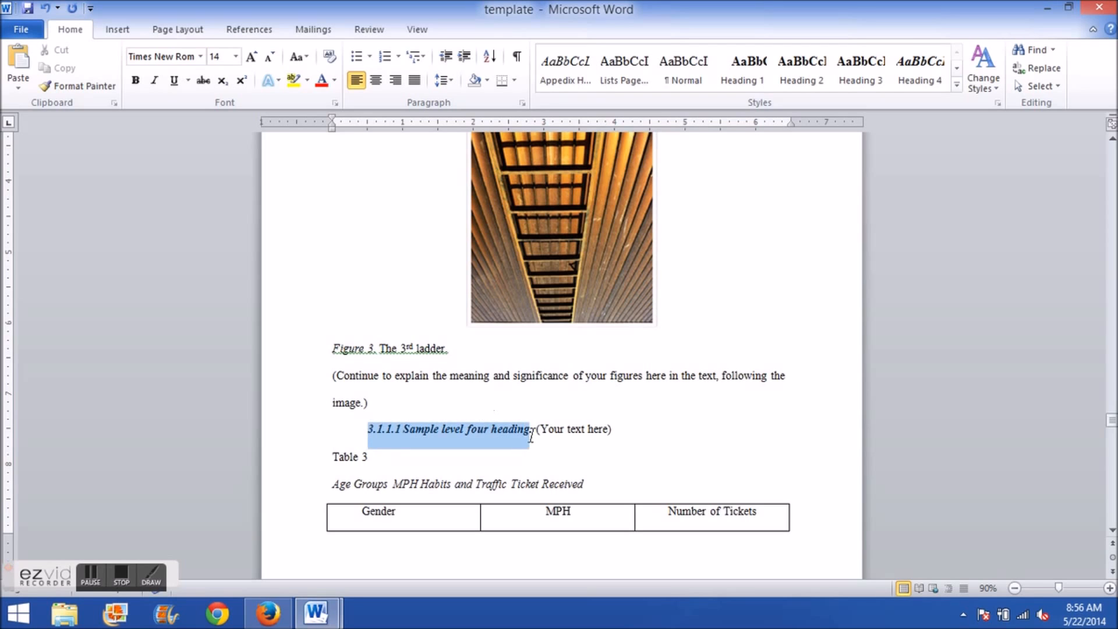
pyautogui.scroll(4, 421, 436)
pyautogui.moveTo(369, 317); pyautogui.dragTo(488, 333)
pyautogui.scroll(-4, 488, 333)
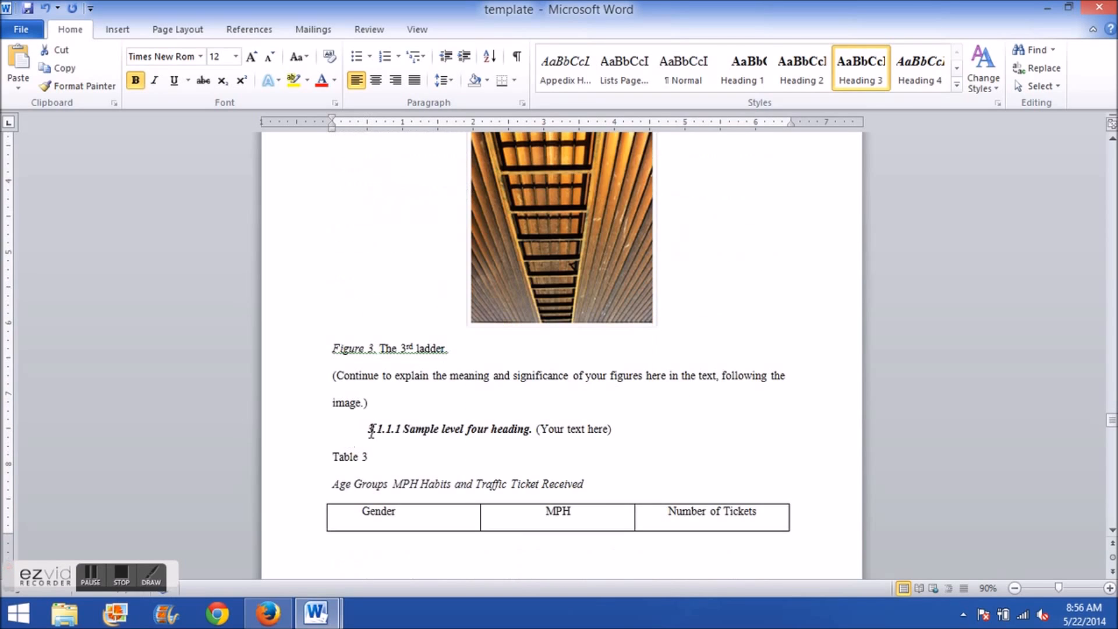
pyautogui.moveTo(369, 429); pyautogui.dragTo(511, 428)
pyautogui.scroll(-7, 506, 434)
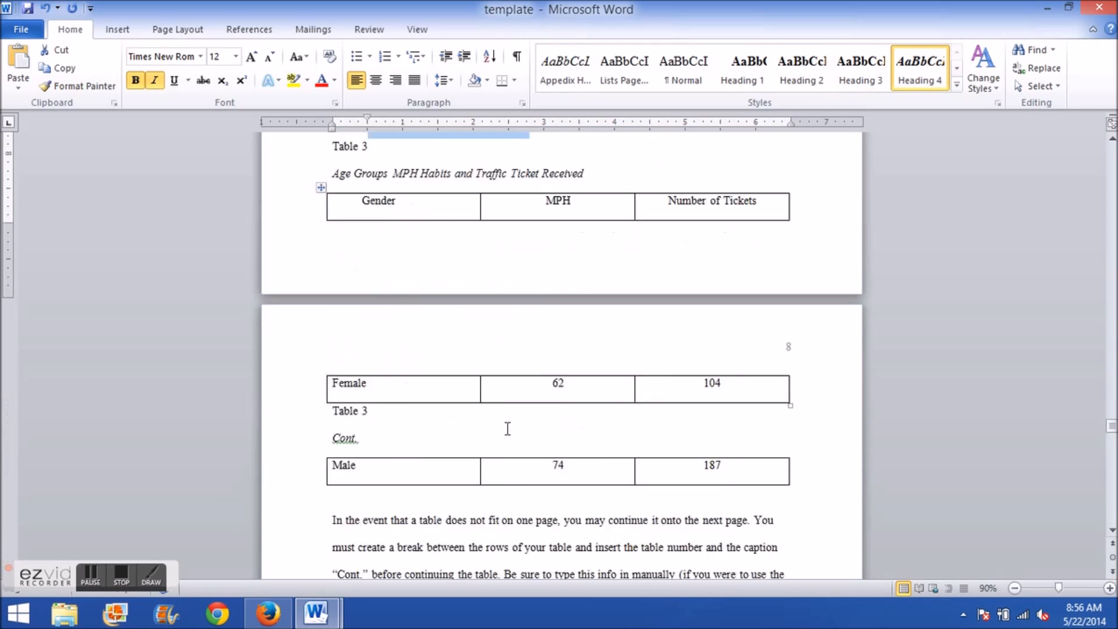
pyautogui.moveTo(370, 387); pyautogui.dragTo(532, 388)
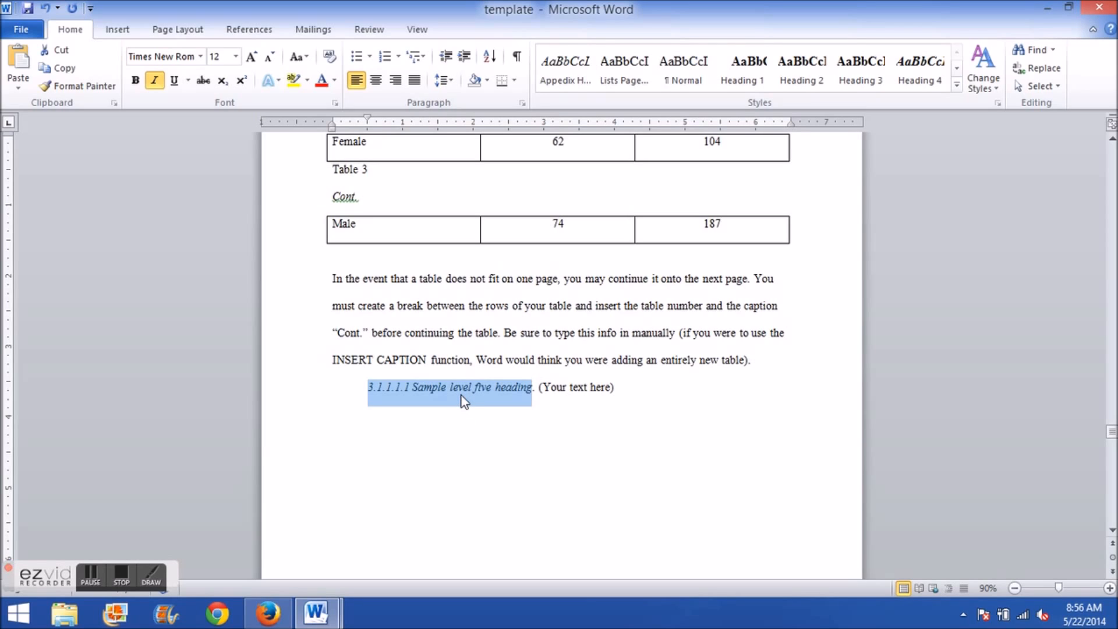
# Step: Return to Chapter 2 and check which style the 2.1 Euclidian Geometry heading uses
pyautogui.scroll(8, 463, 393)
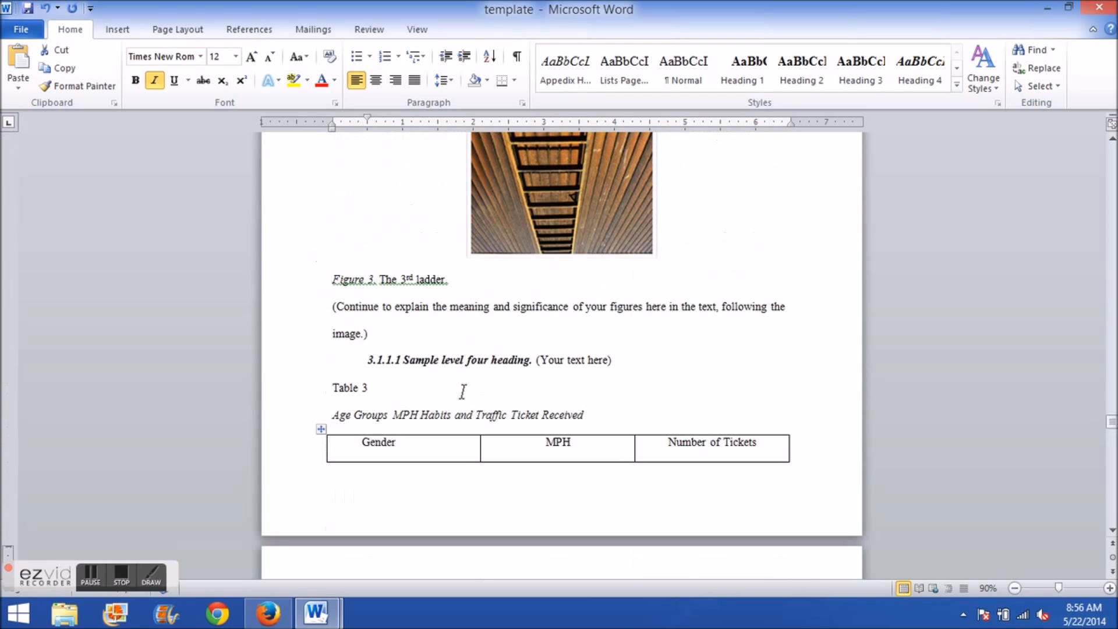
pyautogui.scroll(15, 462, 391)
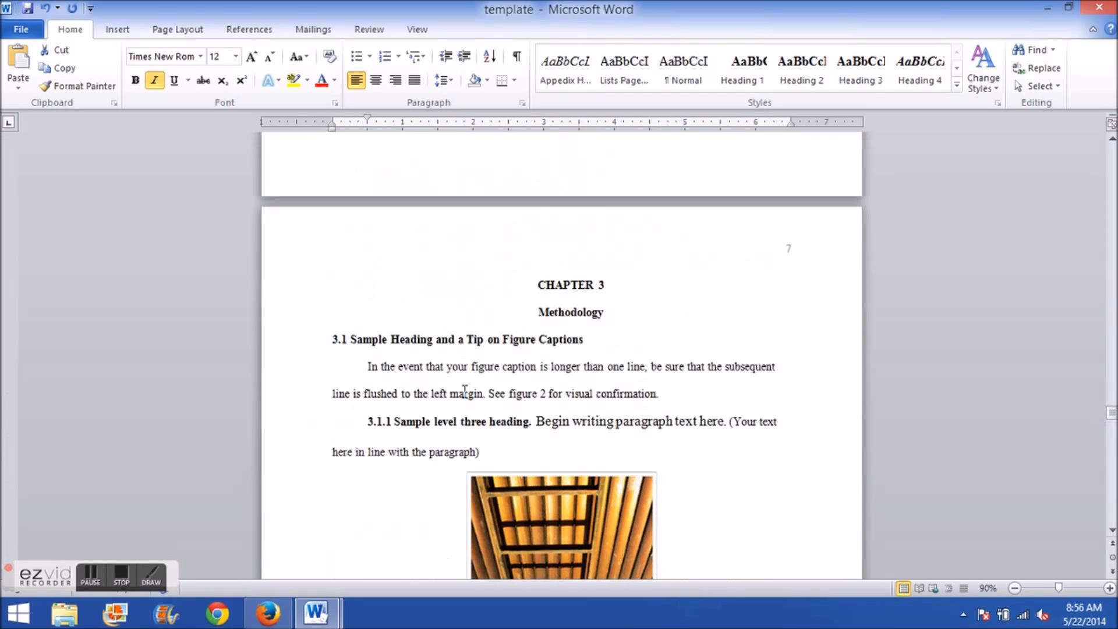
pyautogui.scroll(15, 463, 391)
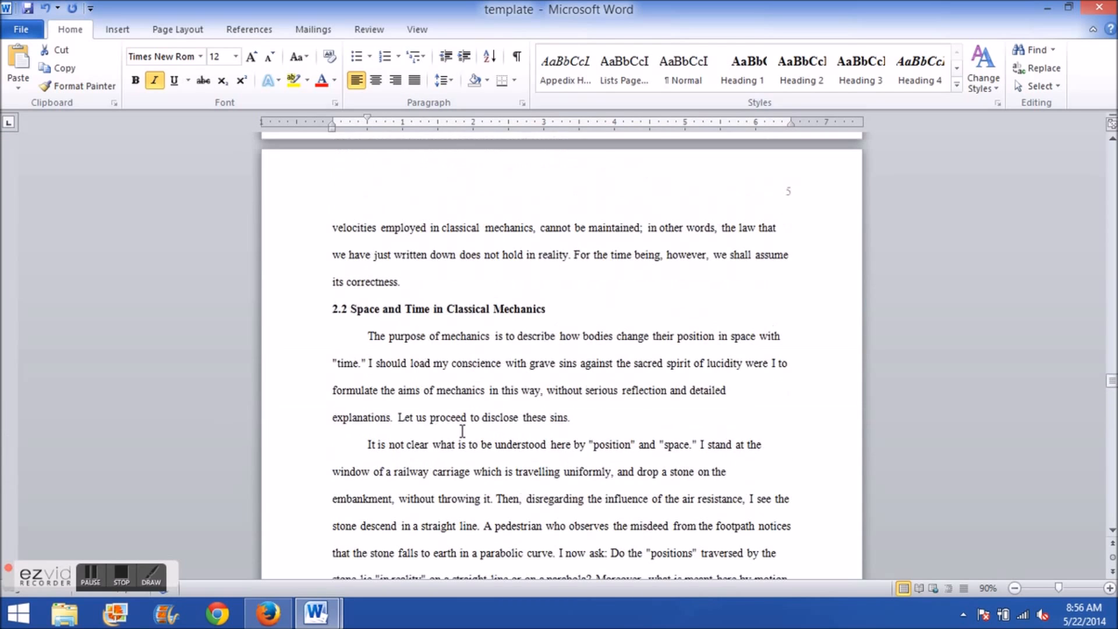
pyautogui.scroll(15, 464, 434)
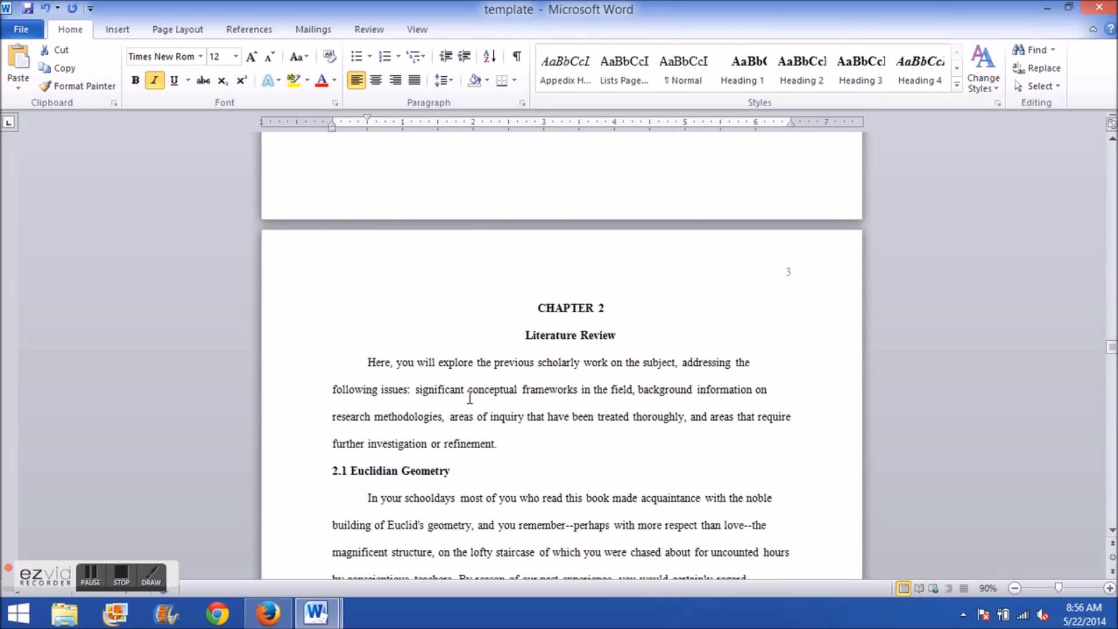
pyautogui.scroll(-3, 470, 398)
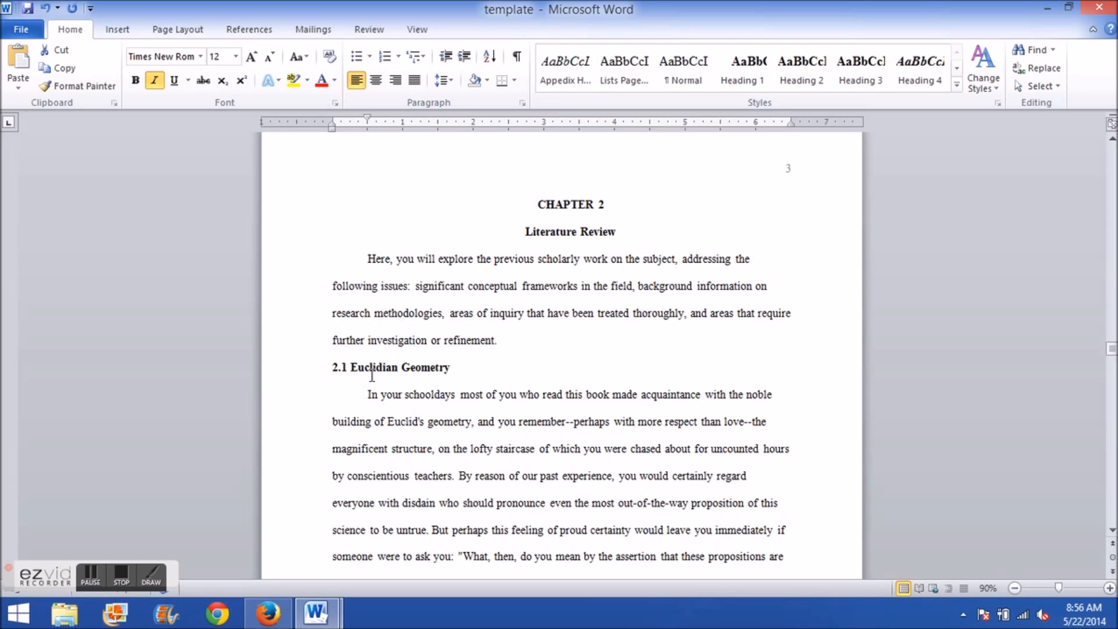
pyautogui.click(353, 371)
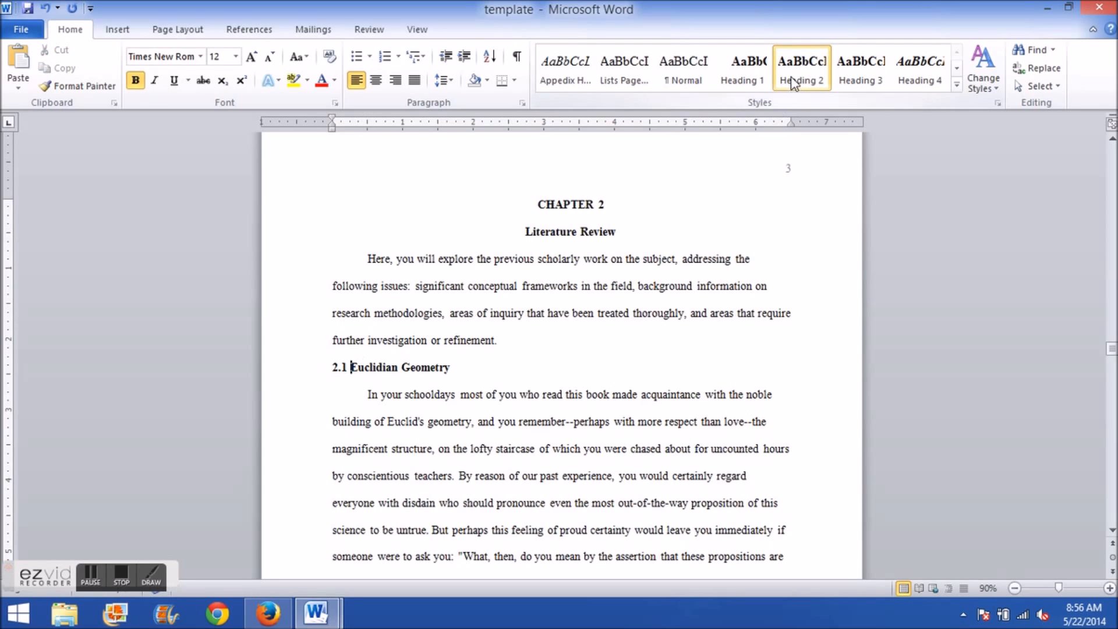
# Step: Join the paragraph starting "The concept" onto the 2.1.1 Geometry and Truth heading line, separated by a period and a space
pyautogui.scroll(-15, 414, 344)
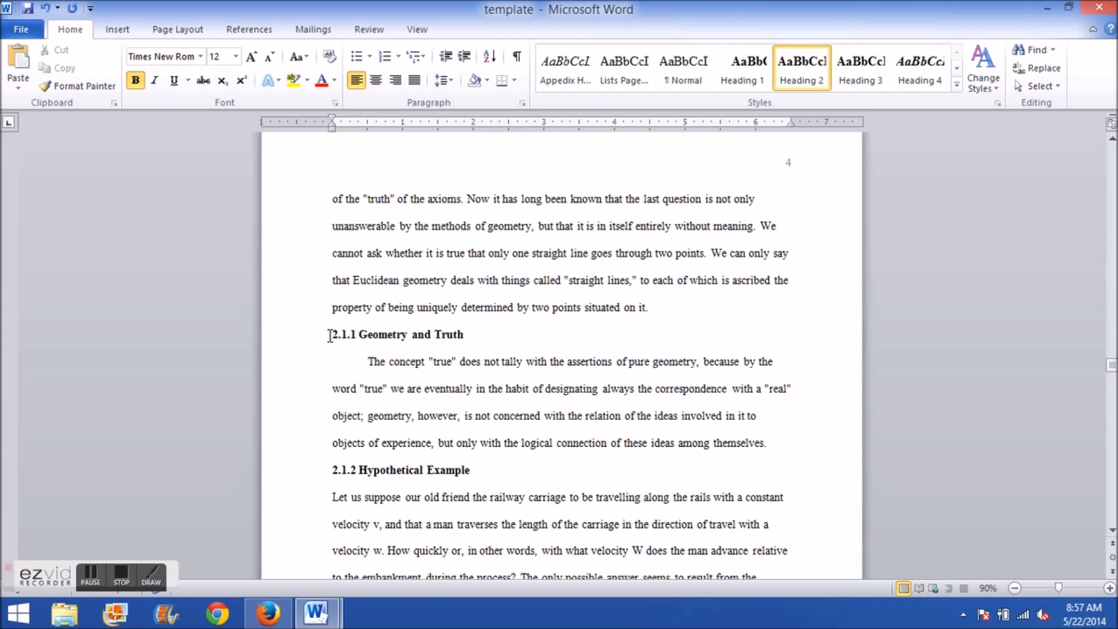
pyautogui.click(369, 364)
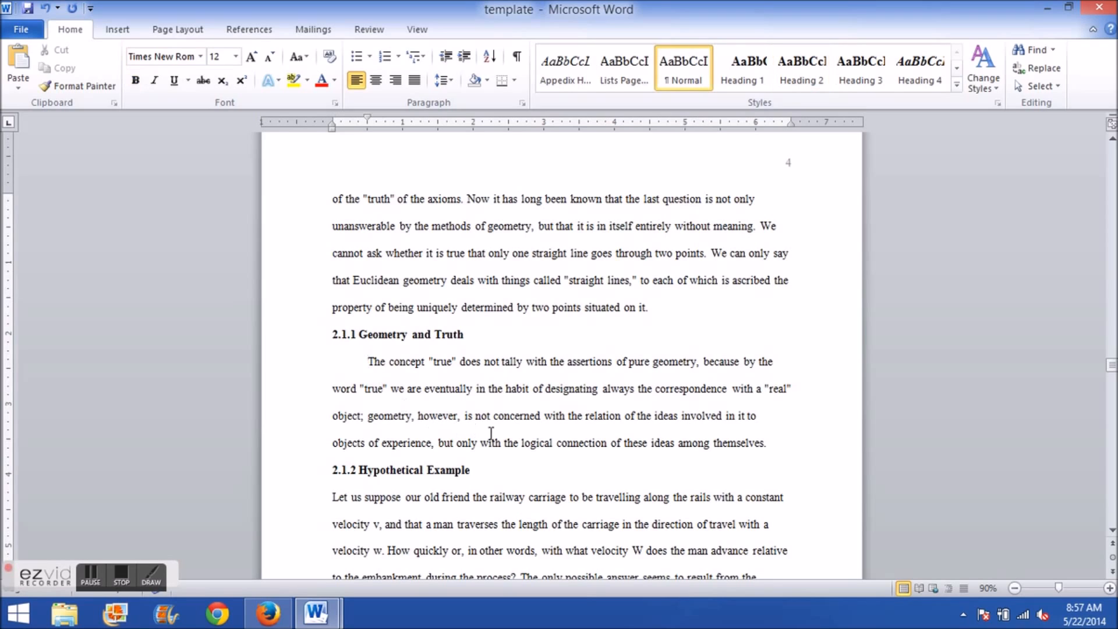
pyautogui.moveTo(337, 337); pyautogui.dragTo(469, 338)
pyautogui.click(375, 363)
pyautogui.press('BackSpace')
pyautogui.press('BackSpace')
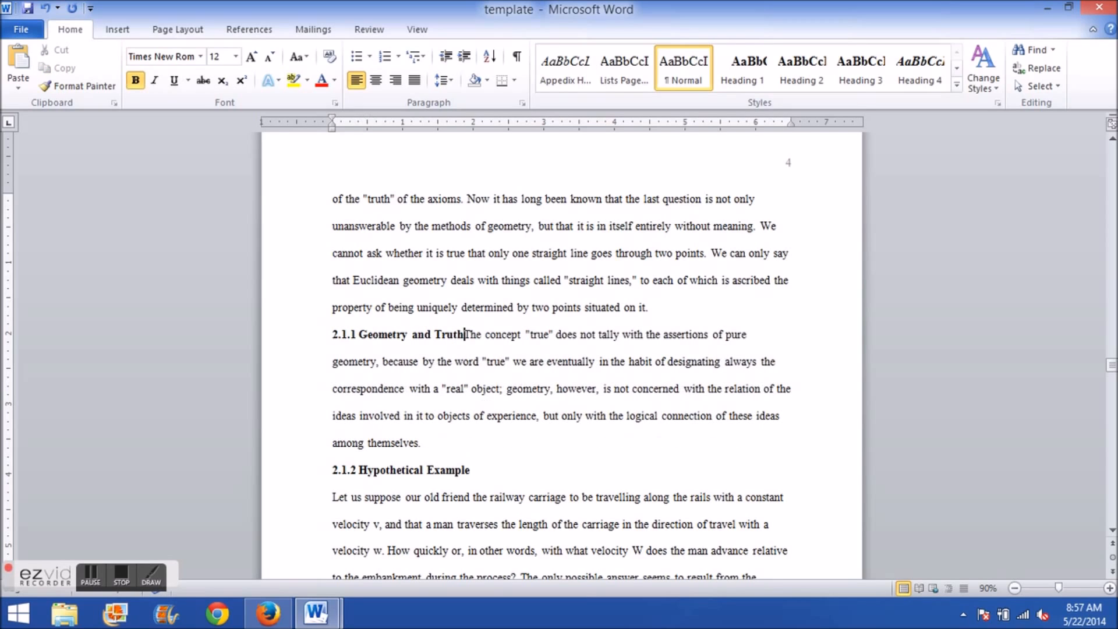
pyautogui.write('.')
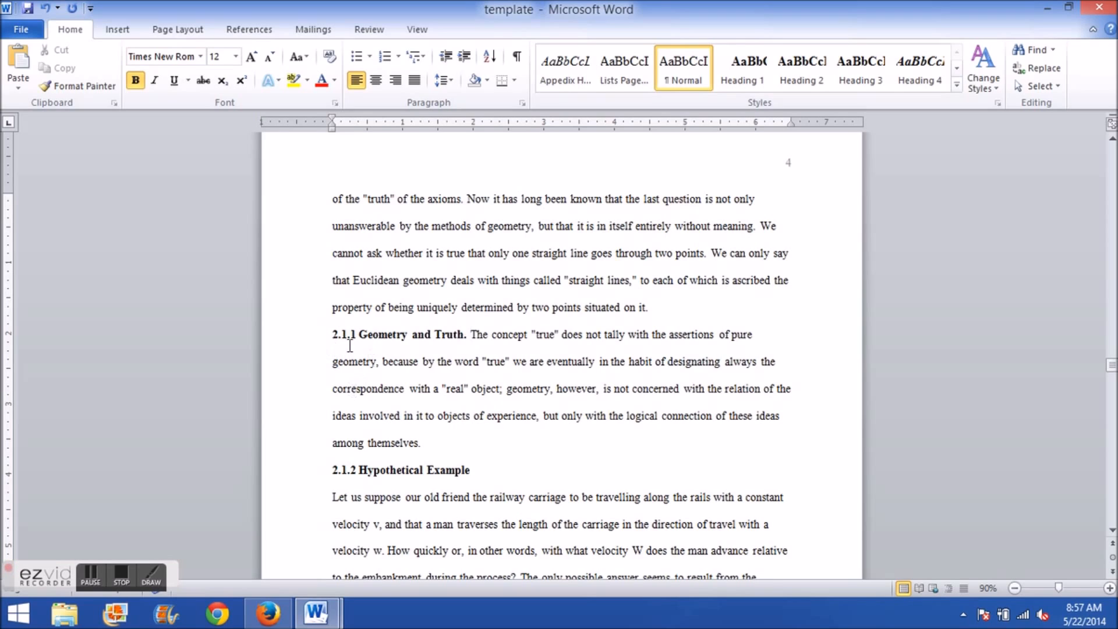
# Step: Apply the Heading 3 style to only the 2.1.1 Geometry and Truth heading text and check it against the inline body text
pyautogui.moveTo(333, 335); pyautogui.dragTo(465, 339)
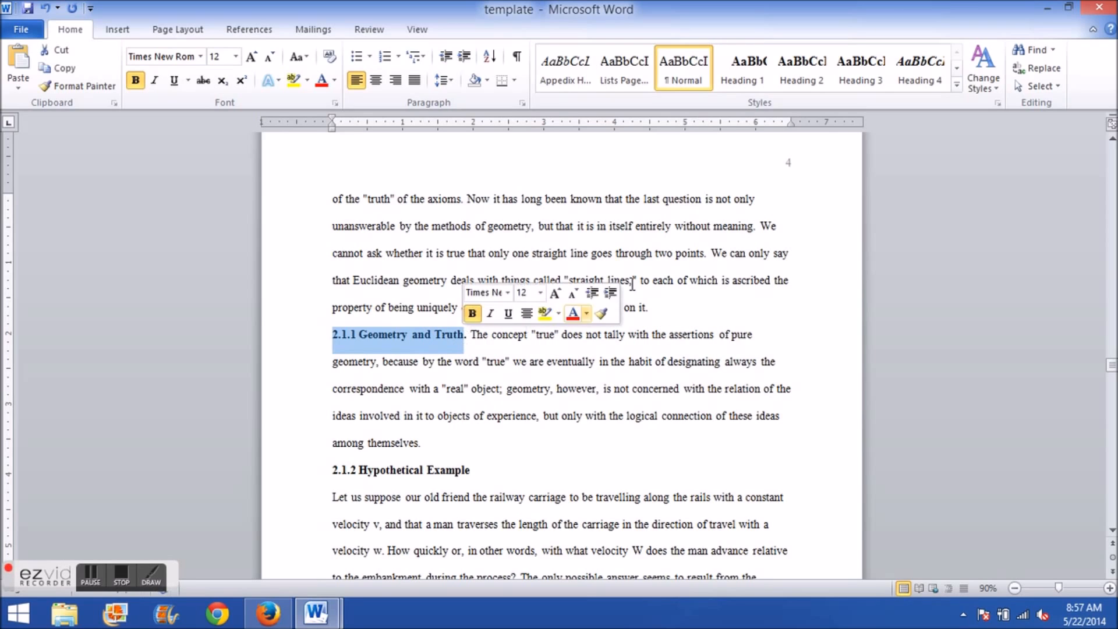
pyautogui.click(871, 73)
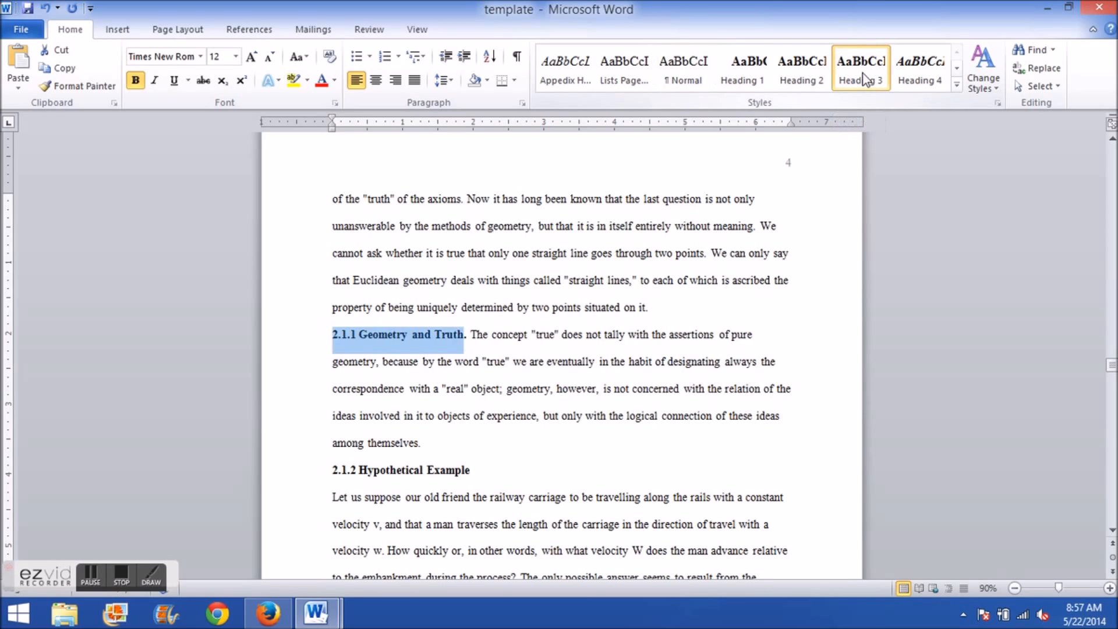
pyautogui.click(491, 416)
pyautogui.click(408, 334)
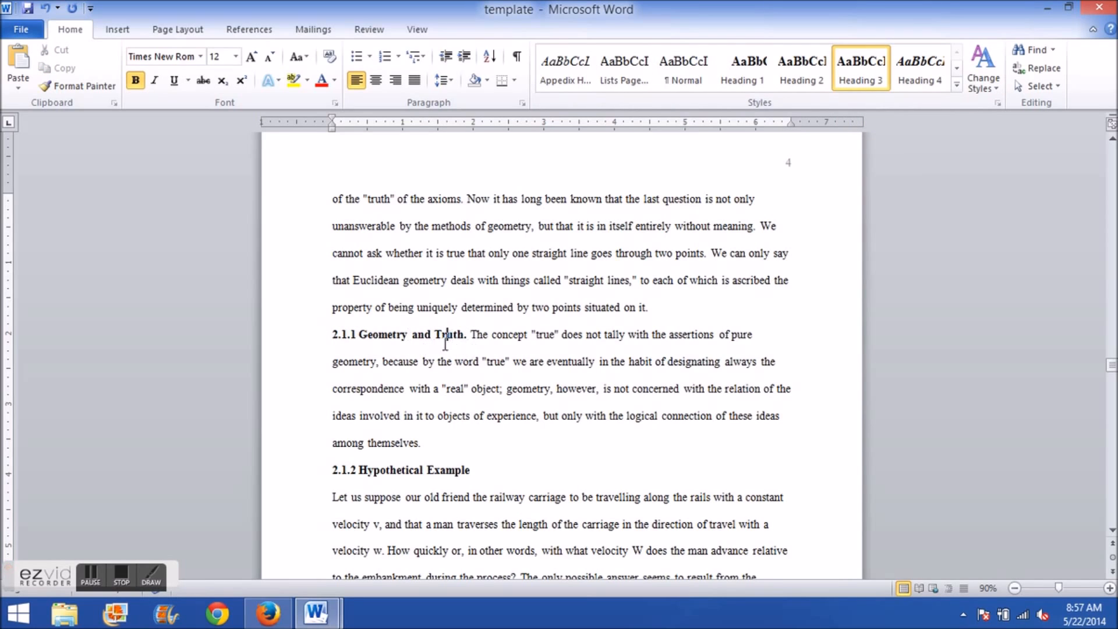
pyautogui.click(510, 336)
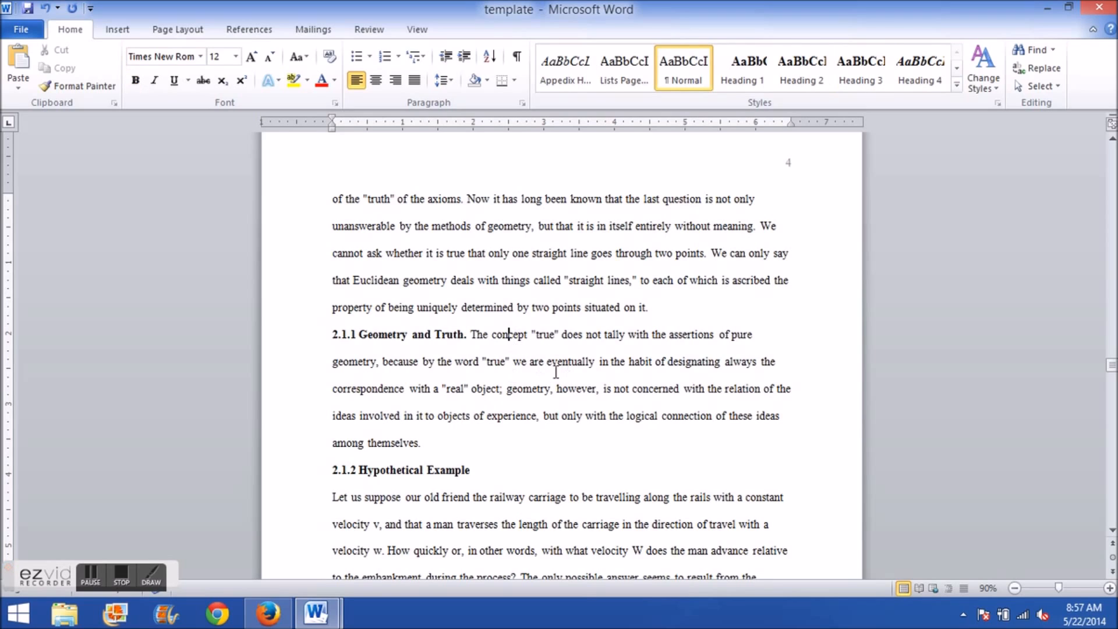
# Step: Indent the first line of the 2.1.1 heading paragraph and change "Truth" to lowercase "truth" in the heading
pyautogui.click(332, 341)
pyautogui.press('Tab')
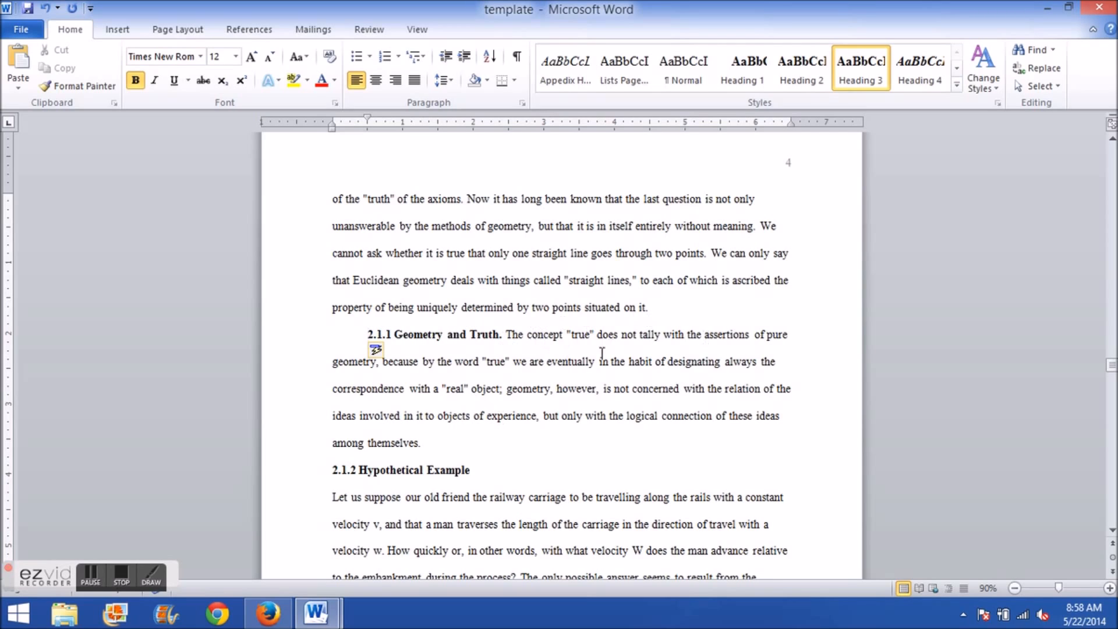
pyautogui.click(474, 337)
pyautogui.press('Right')
pyautogui.press('BackSpace')
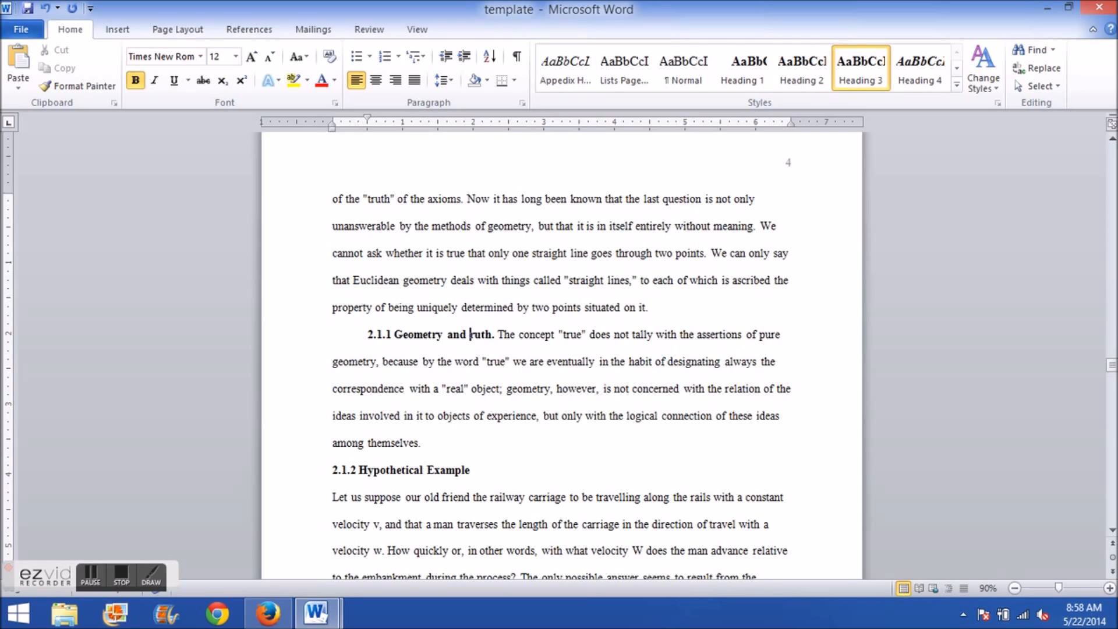
pyautogui.write('t')
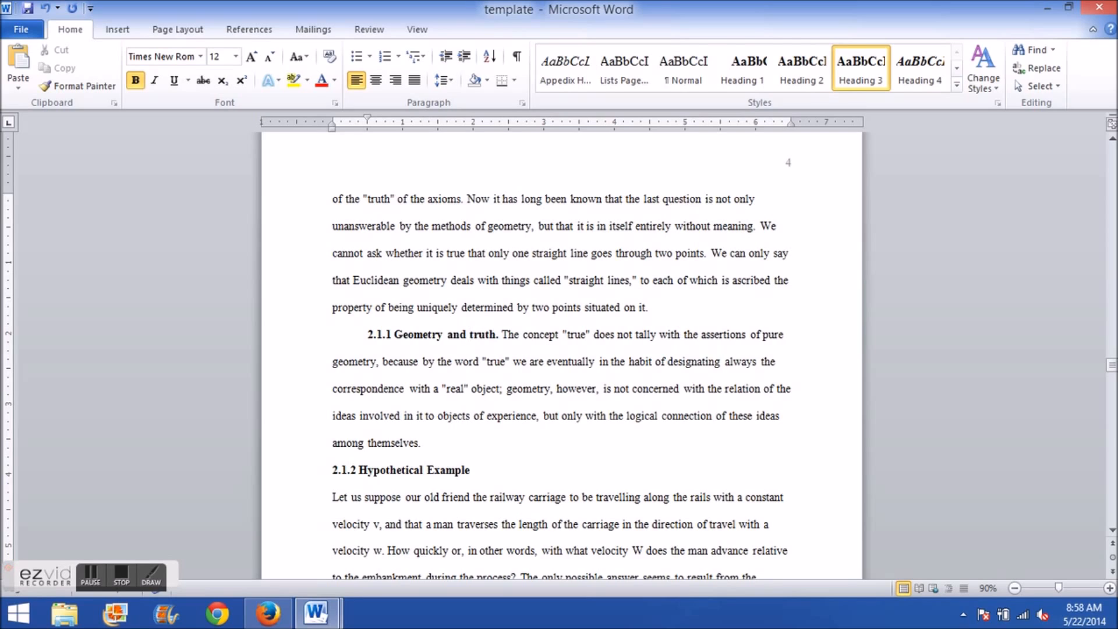
# Step: Check where the style switches between the 2.1.1 Geometry and truth heading text and the inline body text
pyautogui.press('Left')
pyautogui.press('Right')
pyautogui.press('Right')
pyautogui.press('Right')
pyautogui.press('Right')
pyautogui.press('Right')
pyautogui.press('Right')
pyautogui.press('Right')
pyautogui.press('Right')
pyautogui.press('Right')
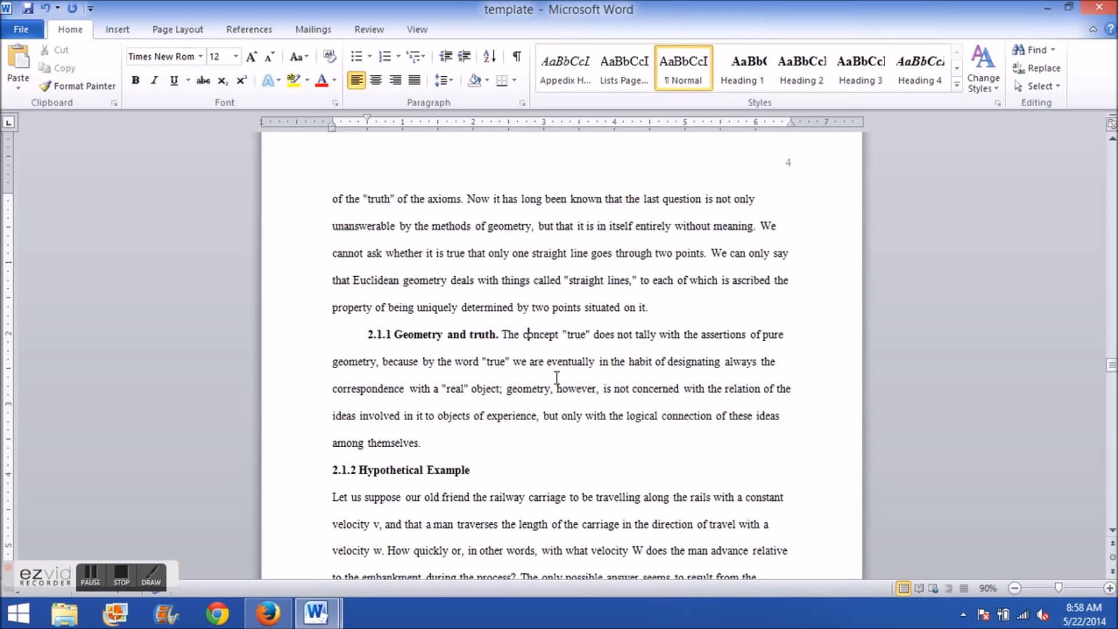
pyautogui.press('Right')
pyautogui.press('Right')
pyautogui.press('Right')
pyautogui.press('Right')
pyautogui.press('Right')
pyautogui.press('Right')
pyautogui.press('Right')
pyautogui.press('Right')
pyautogui.press('Right')
pyautogui.moveTo(367, 334); pyautogui.dragTo(497, 335)
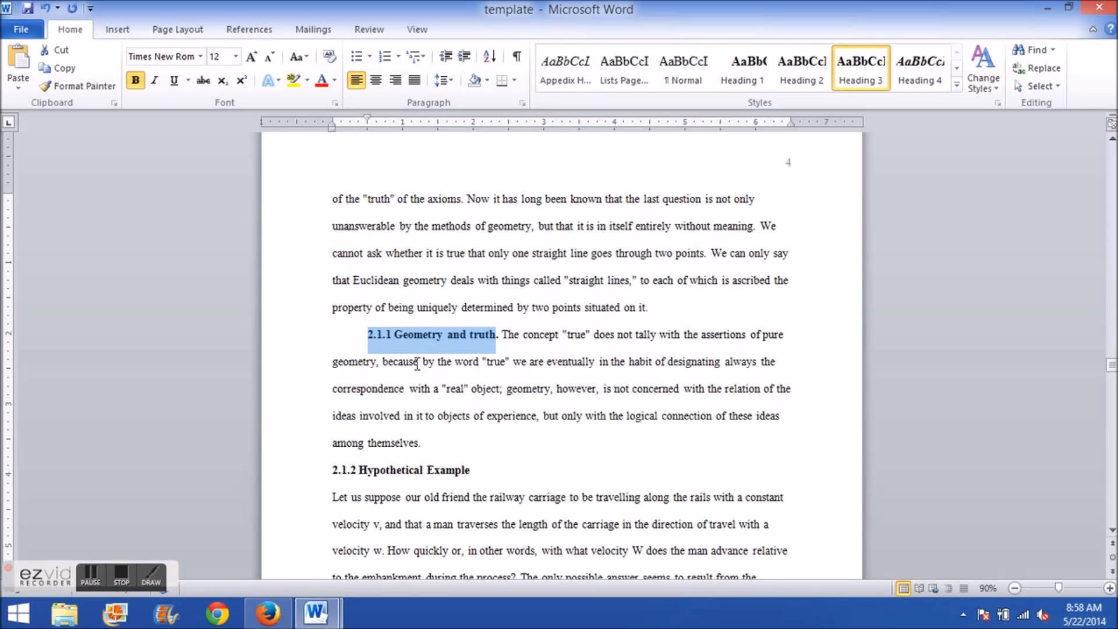
# Step: Compare the styles of the Literature Review, 2.1 Euclidian Geometry and 2.1.1 Geometry and truth headings
pyautogui.scroll(8, 417, 364)
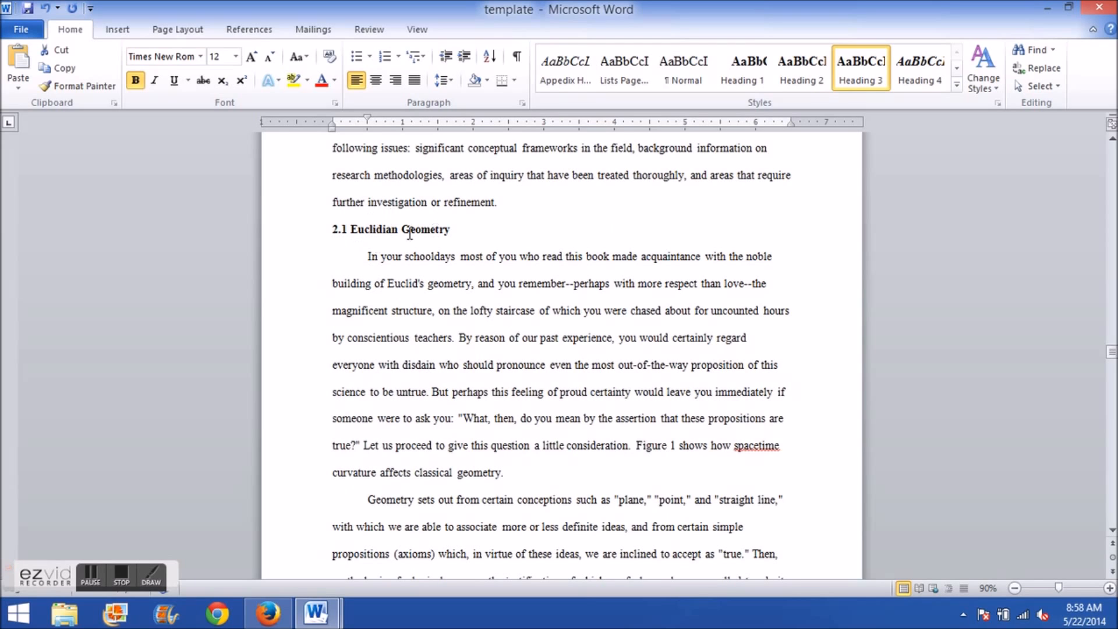
pyautogui.scroll(3, 414, 268)
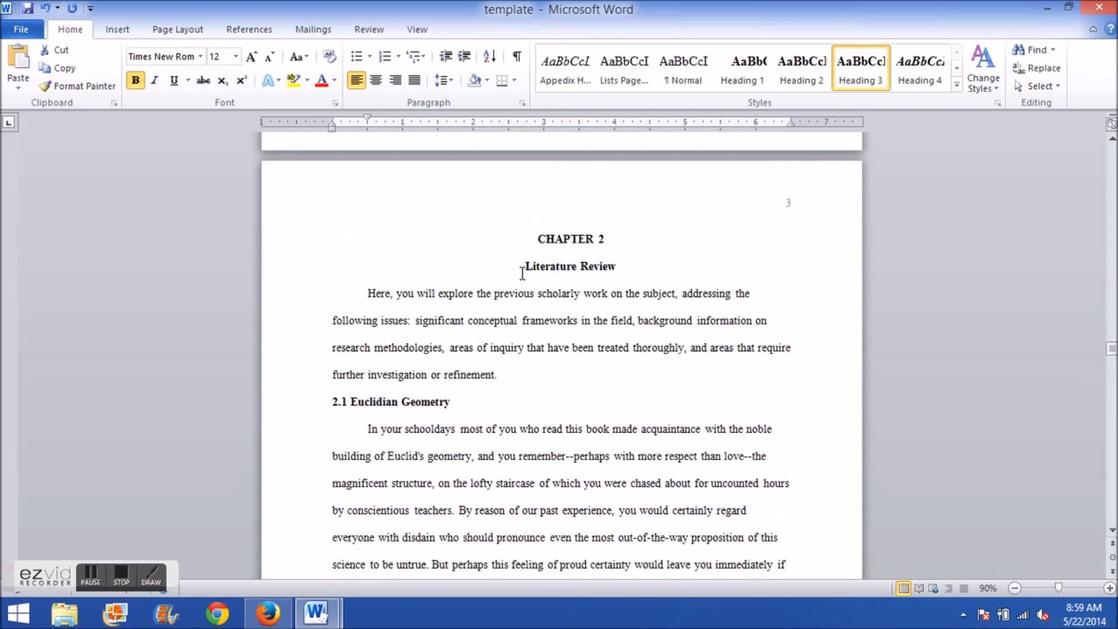
pyautogui.click(523, 271)
pyautogui.moveTo(328, 407); pyautogui.dragTo(448, 391)
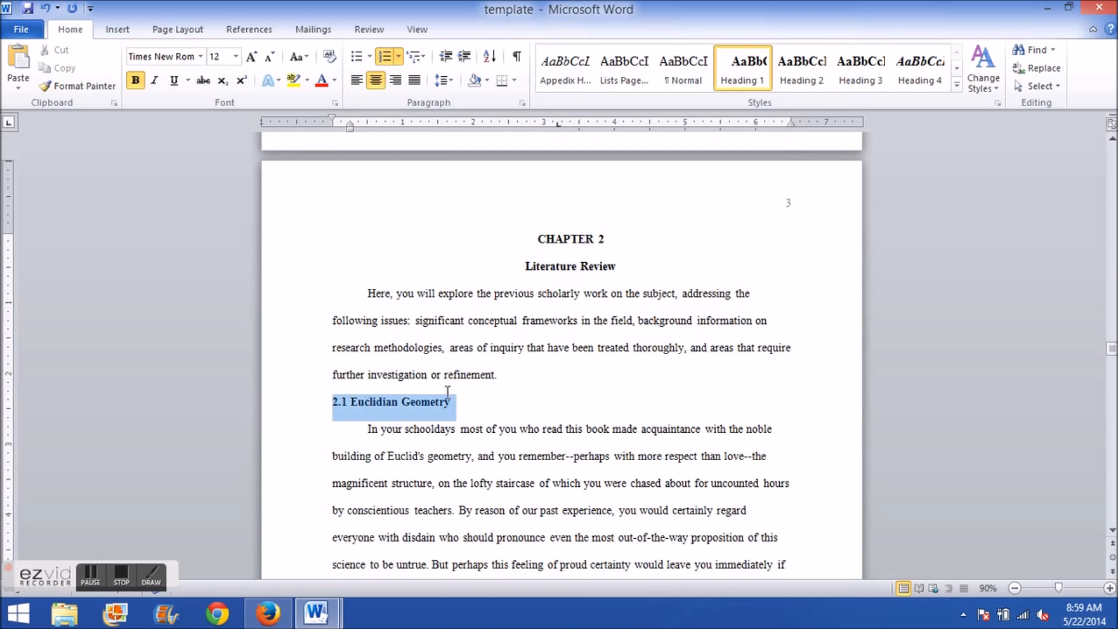
pyautogui.hotkey('ctrl', 'alt', '2')
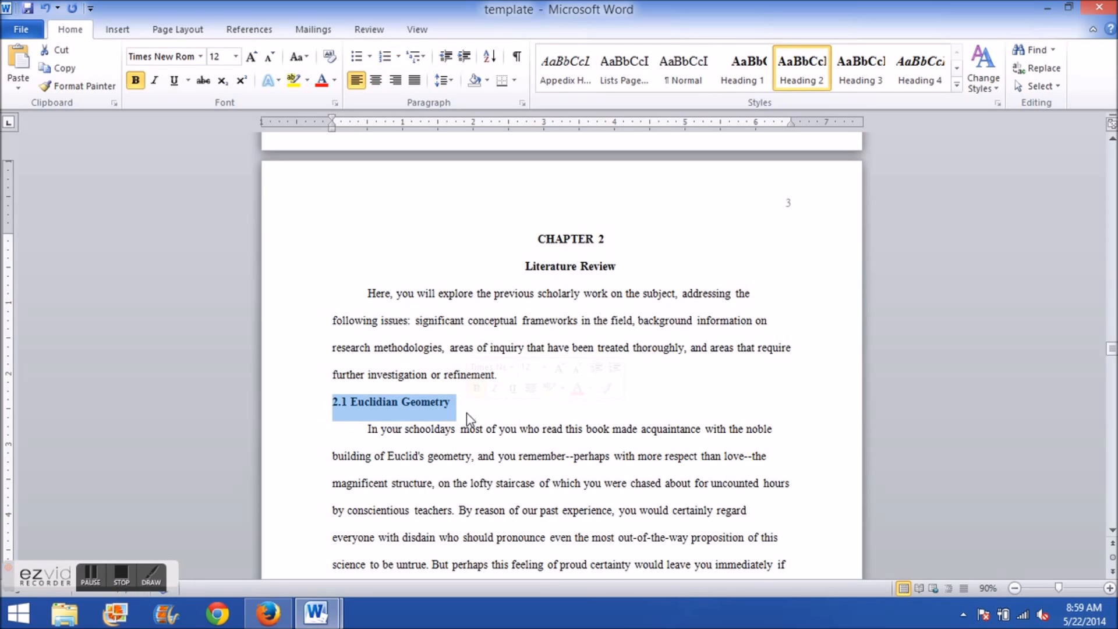
pyautogui.scroll(-1, 467, 418)
pyautogui.click(459, 366)
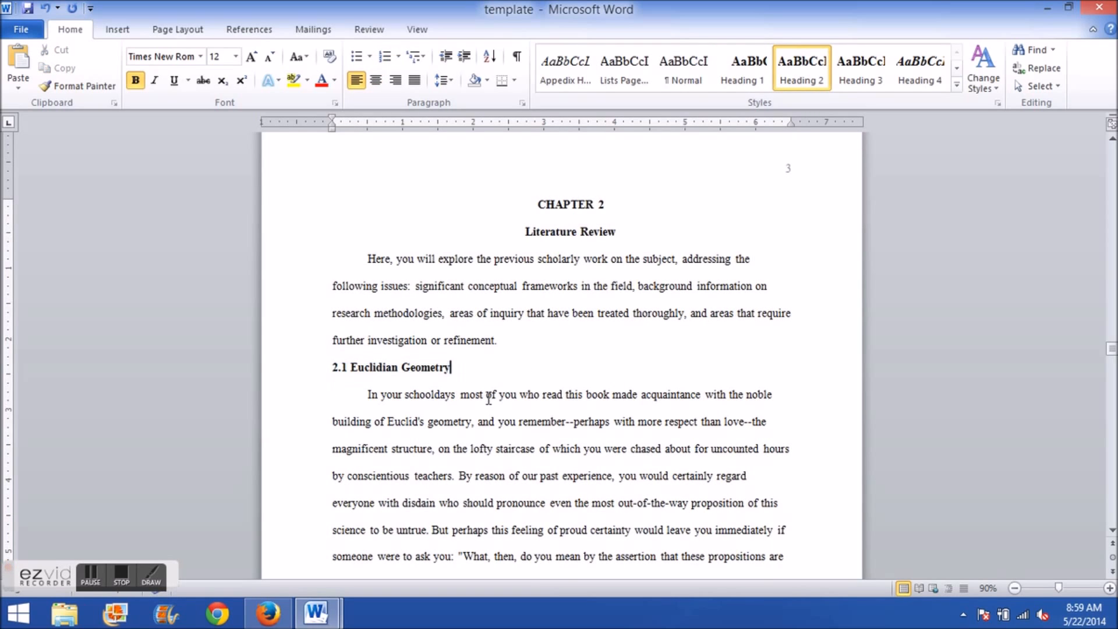
pyautogui.scroll(-9, 418, 378)
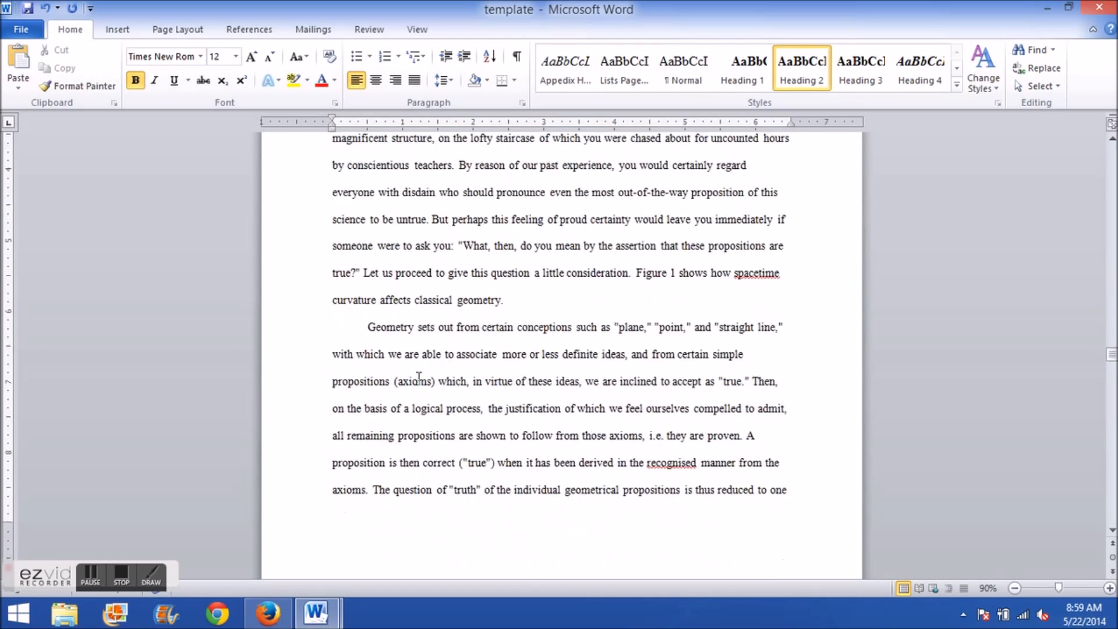
pyautogui.scroll(-10, 419, 378)
pyautogui.moveTo(367, 266); pyautogui.dragTo(501, 267)
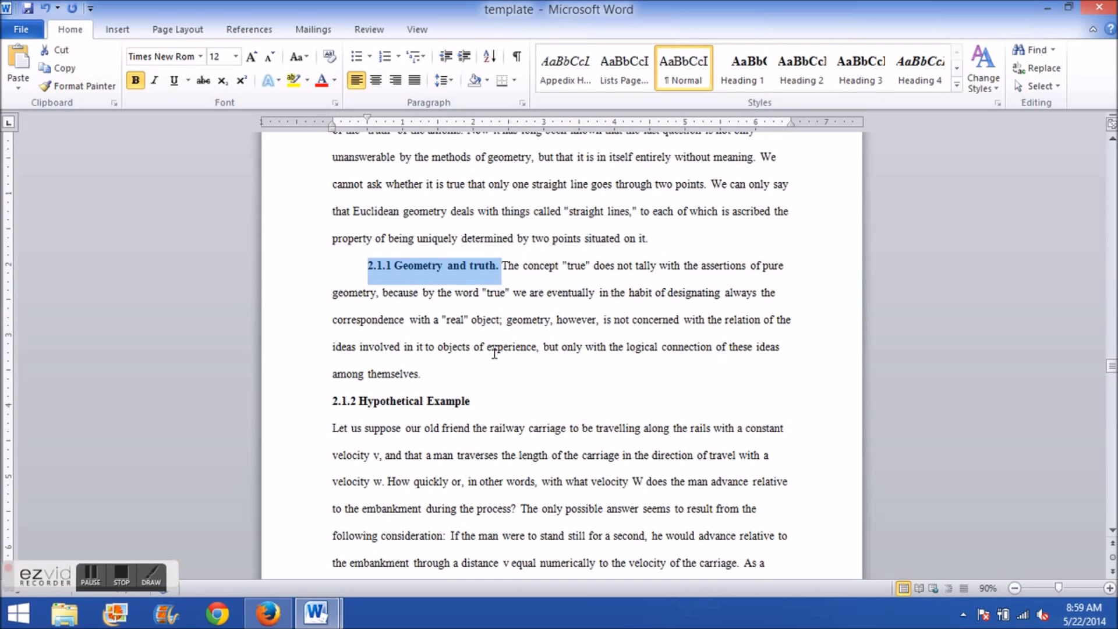
# Step: Try to join the paragraph starting "Let us suppose" onto the 2.1.2 Hypothetical Example heading with the Heading 3 style applied
pyautogui.click(427, 400)
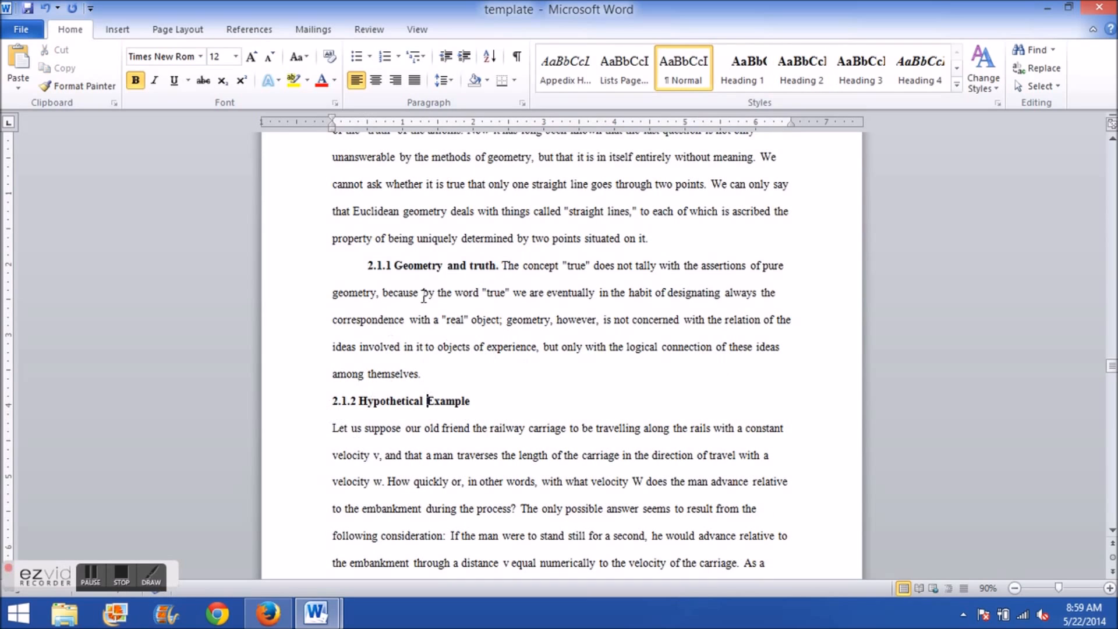
pyautogui.click(333, 429)
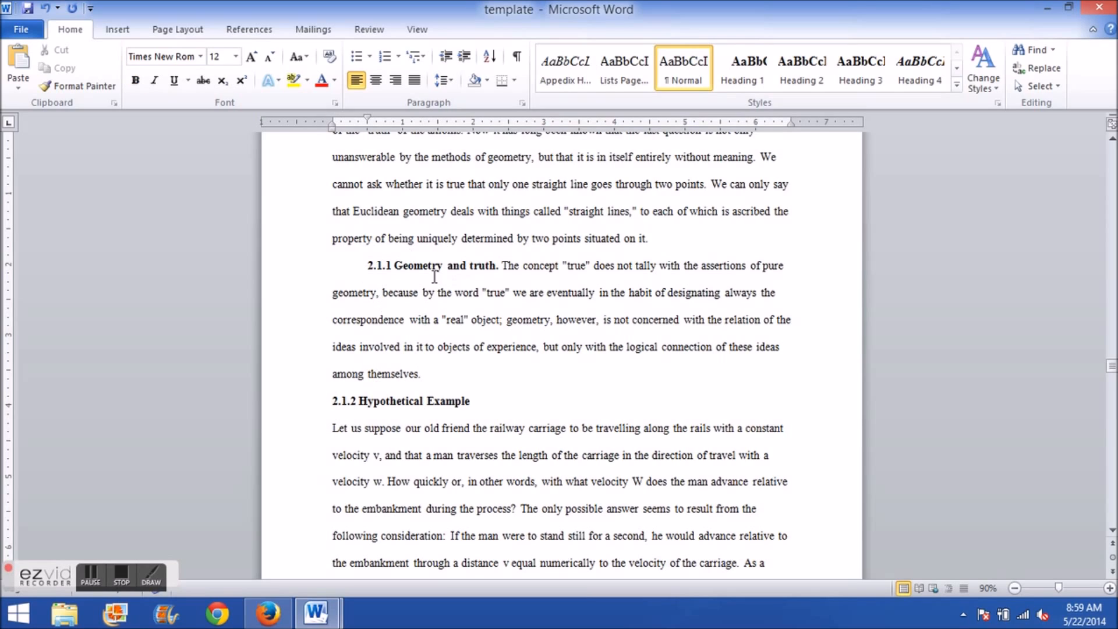
pyautogui.tripleClick(331, 402)
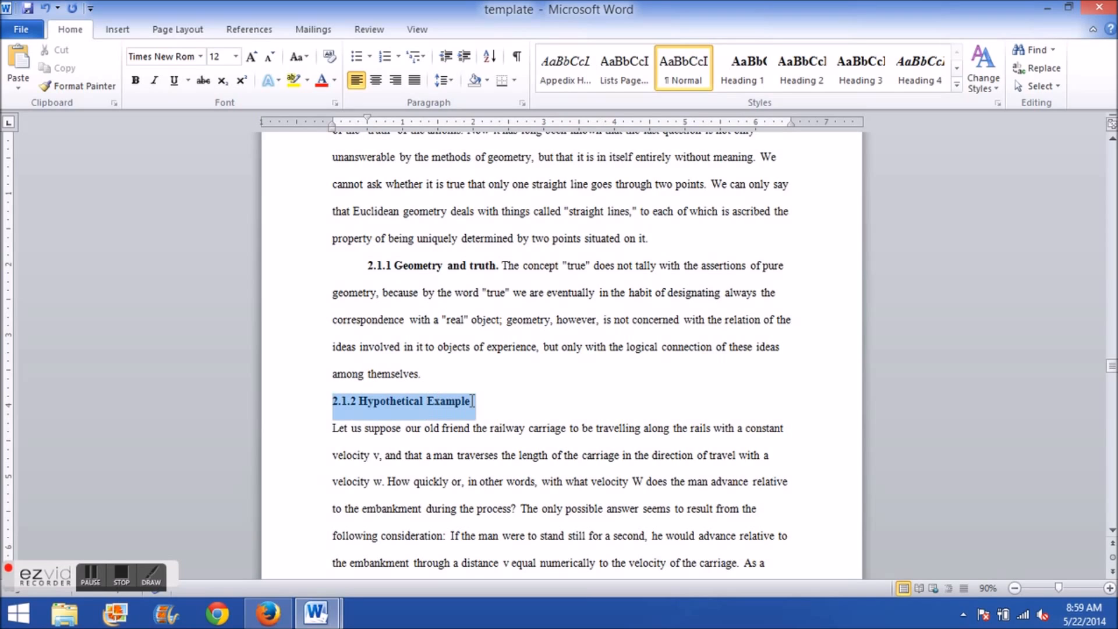
pyautogui.click(861, 69)
pyautogui.press('Right')
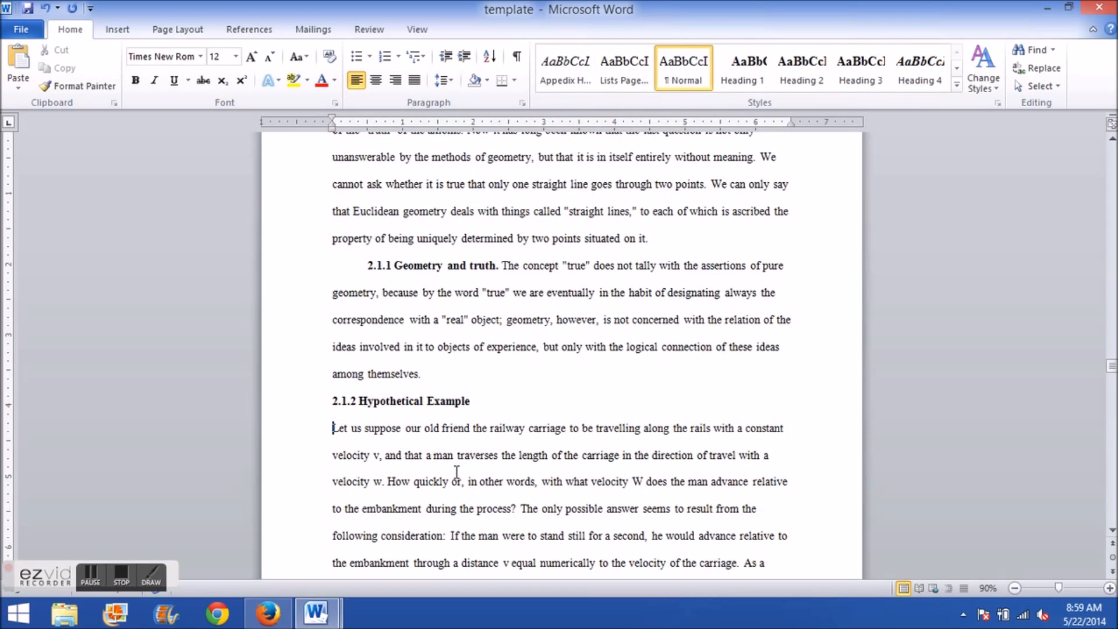
pyautogui.press('BackSpace')
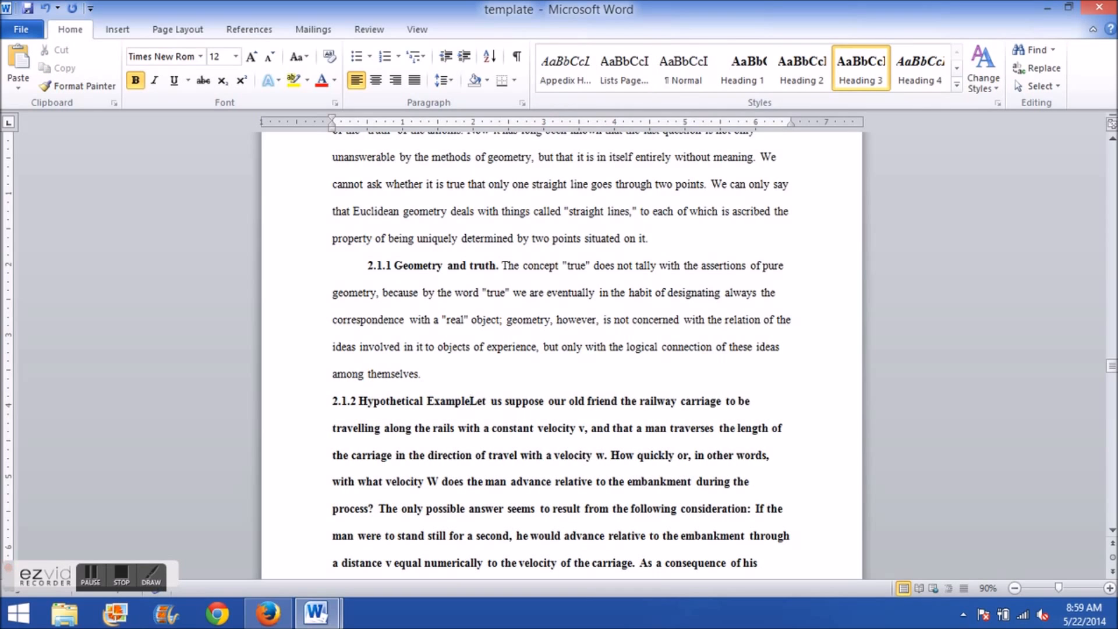
pyautogui.scroll(-3, 586, 307)
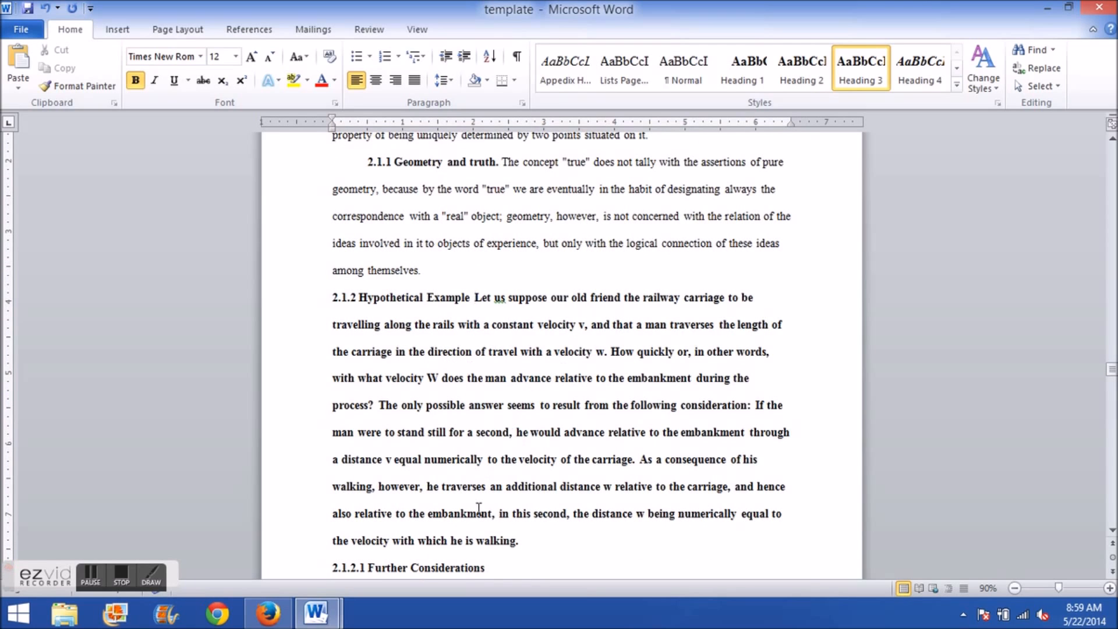
# Step: Inspect the merged 2.1.2 paragraph and undo joining the body text to the heading
pyautogui.click(514, 443)
pyautogui.click(528, 520)
pyautogui.moveTo(333, 296); pyautogui.dragTo(553, 552)
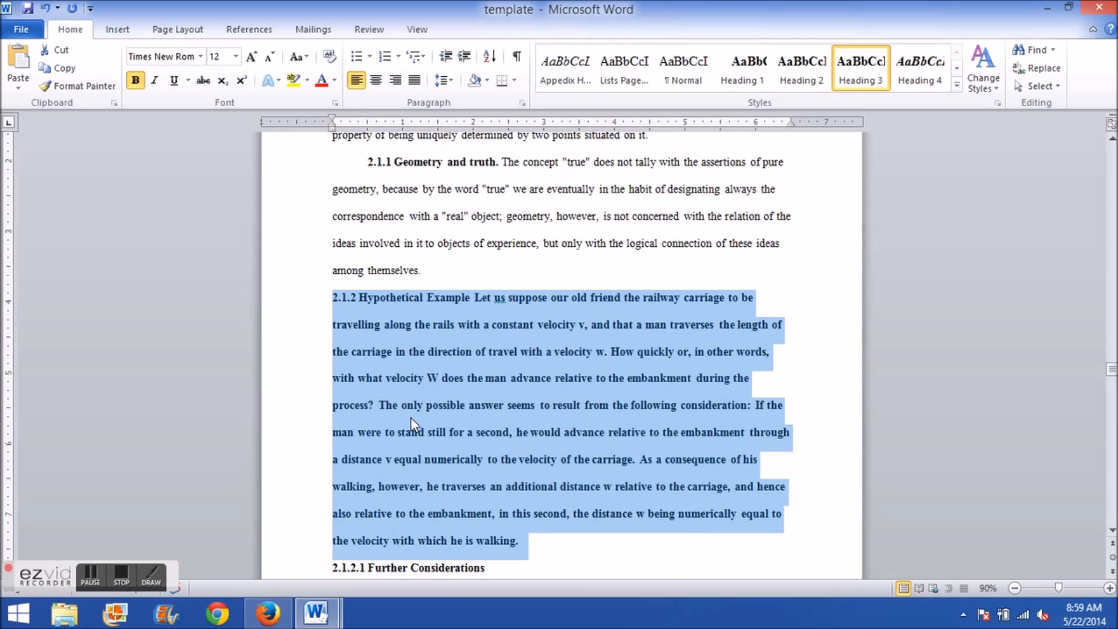
pyautogui.click(421, 459)
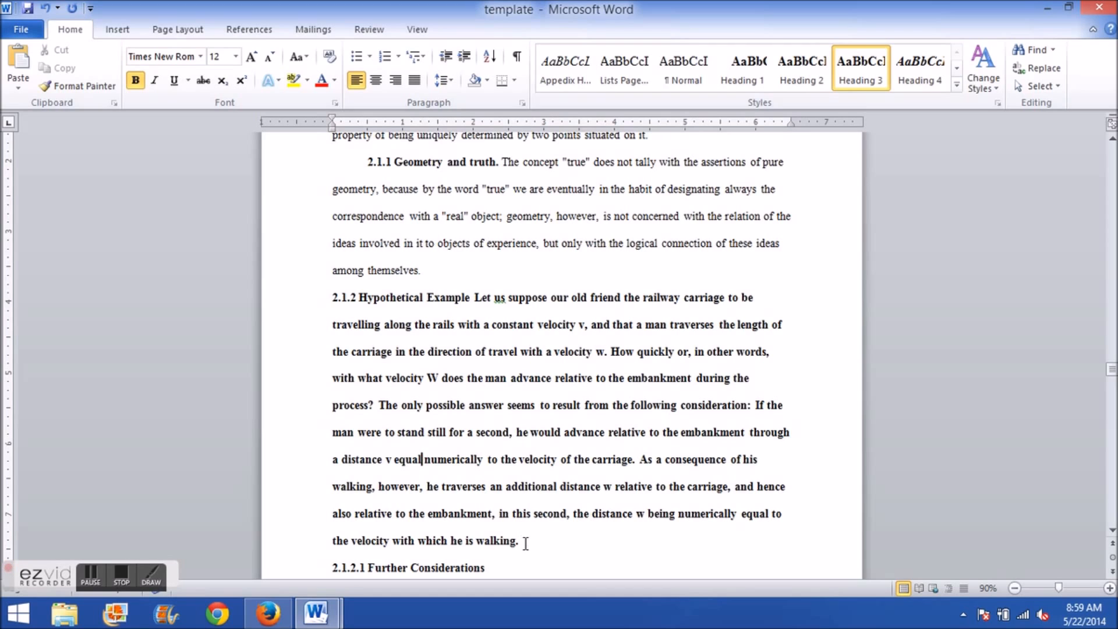
pyautogui.moveTo(521, 541); pyautogui.dragTo(312, 302)
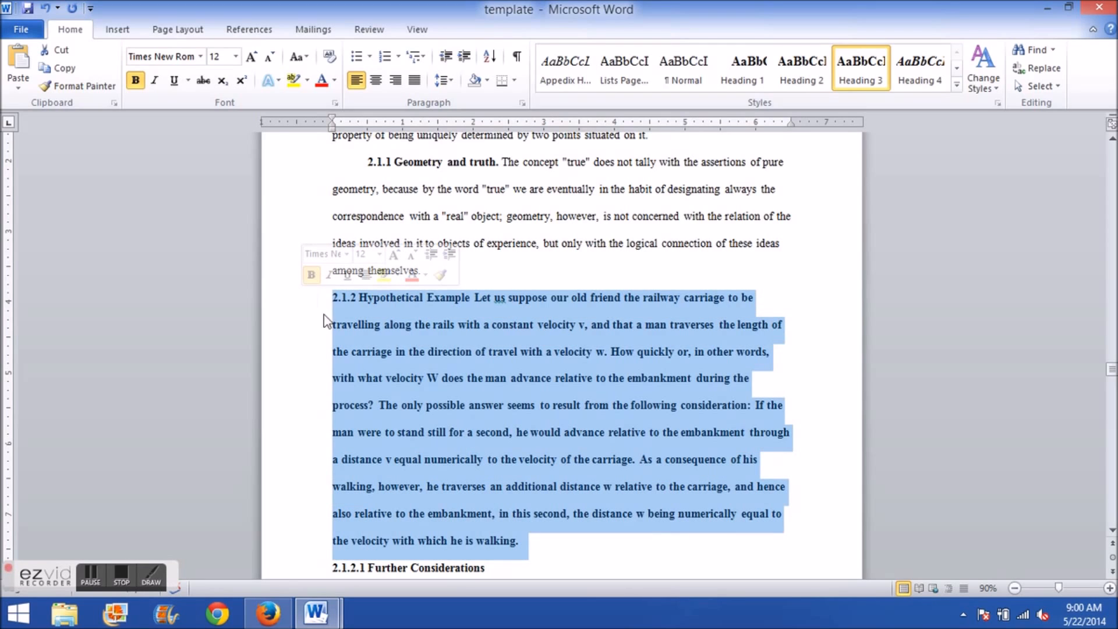
pyautogui.click(481, 389)
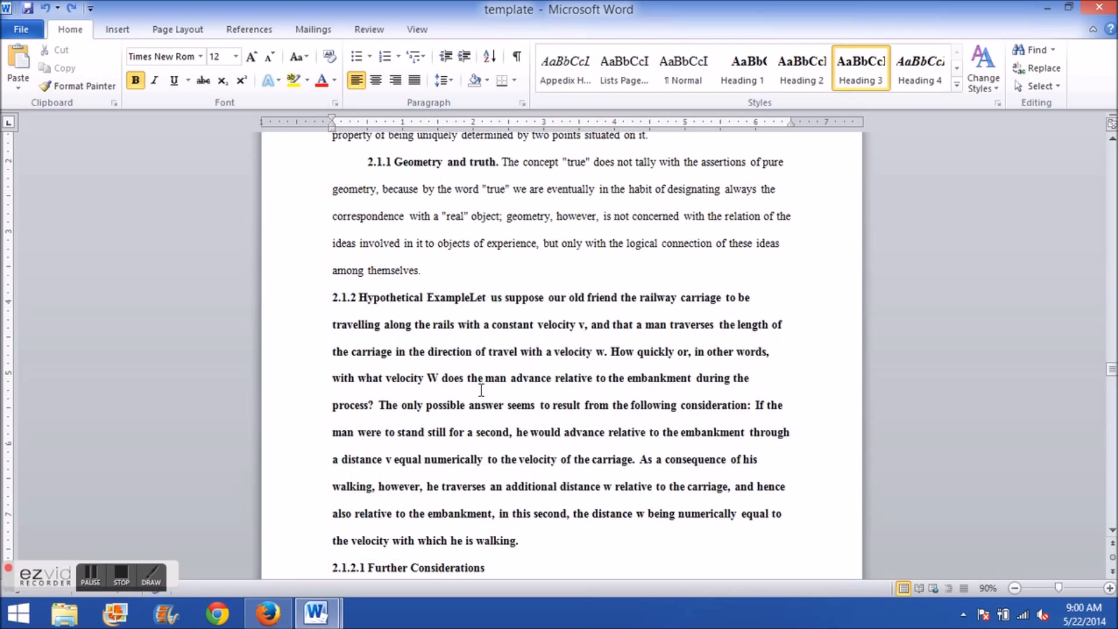
pyautogui.hotkey('ctrl', 'z')
pyautogui.hotkey('ctrl', 'z')
# Step: Reset the 2.1.2 Hypothetical Example heading line to the Normal style
pyautogui.click(426, 297)
pyautogui.moveTo(485, 297); pyautogui.dragTo(325, 296)
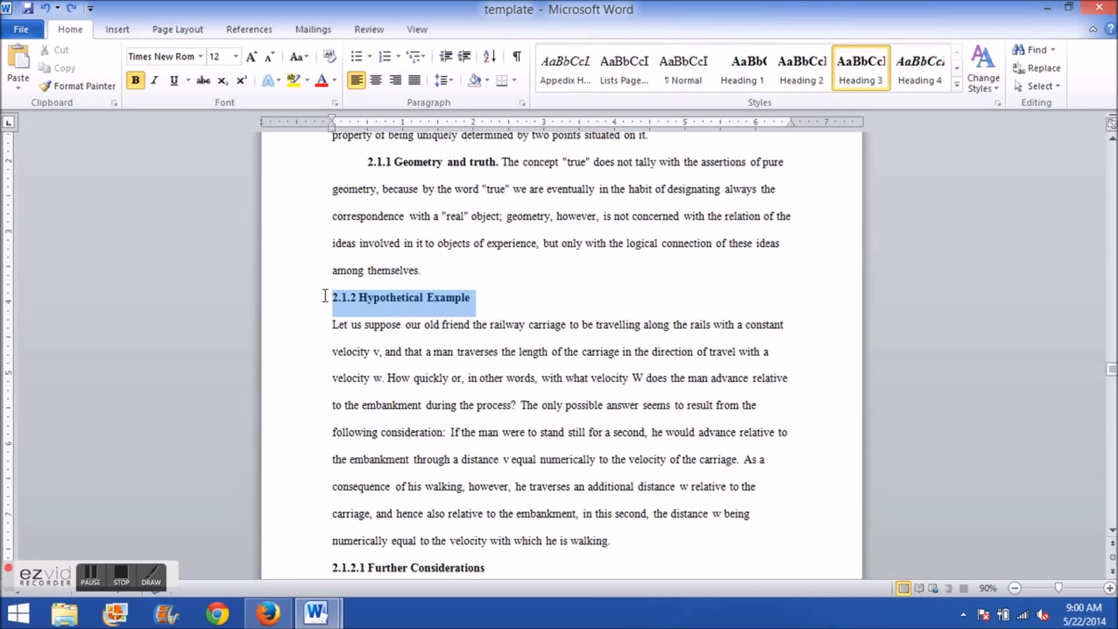
pyautogui.click(684, 73)
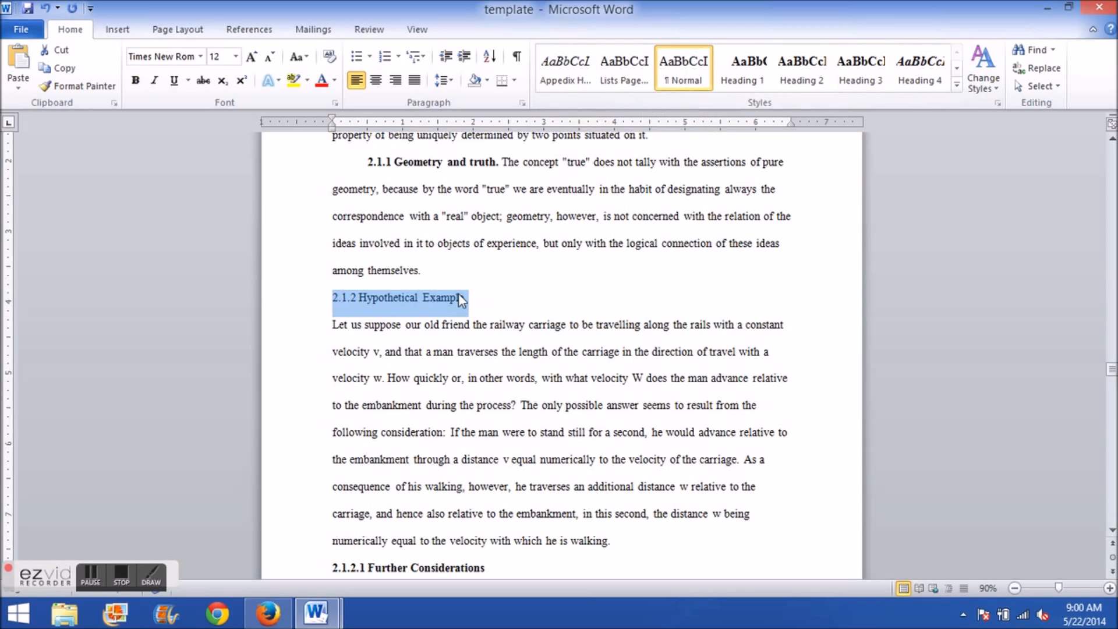
pyautogui.click(429, 298)
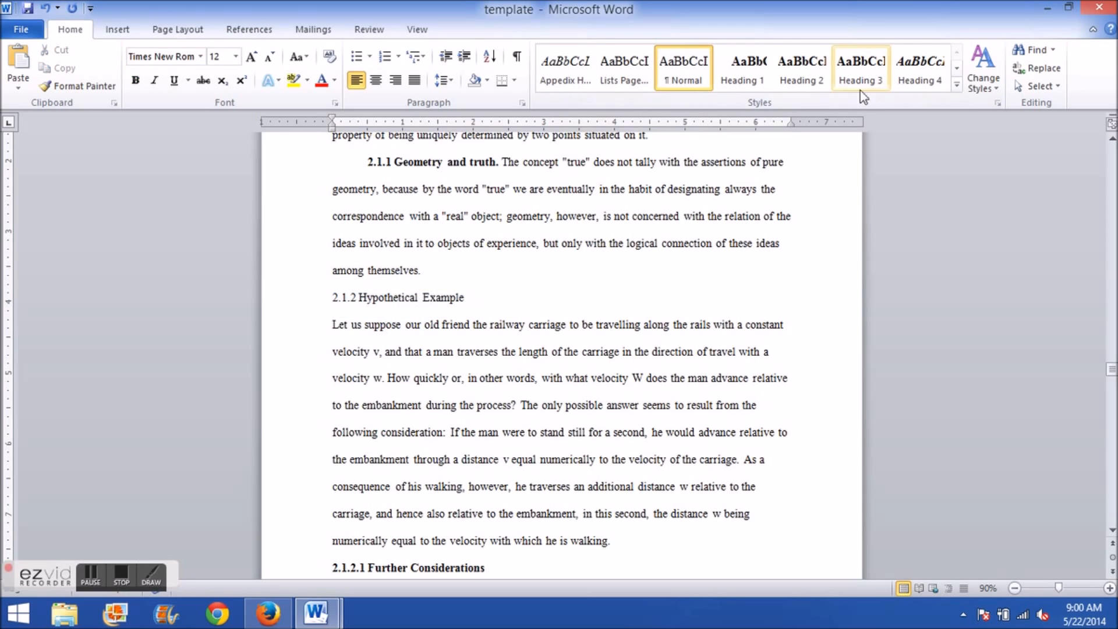
# Step: Join the paragraph starting "Let us suppose" onto the 2.1.2 Hypothetical Example line, separated by a period and a space
pyautogui.click(334, 324)
pyautogui.press('BackSpace')
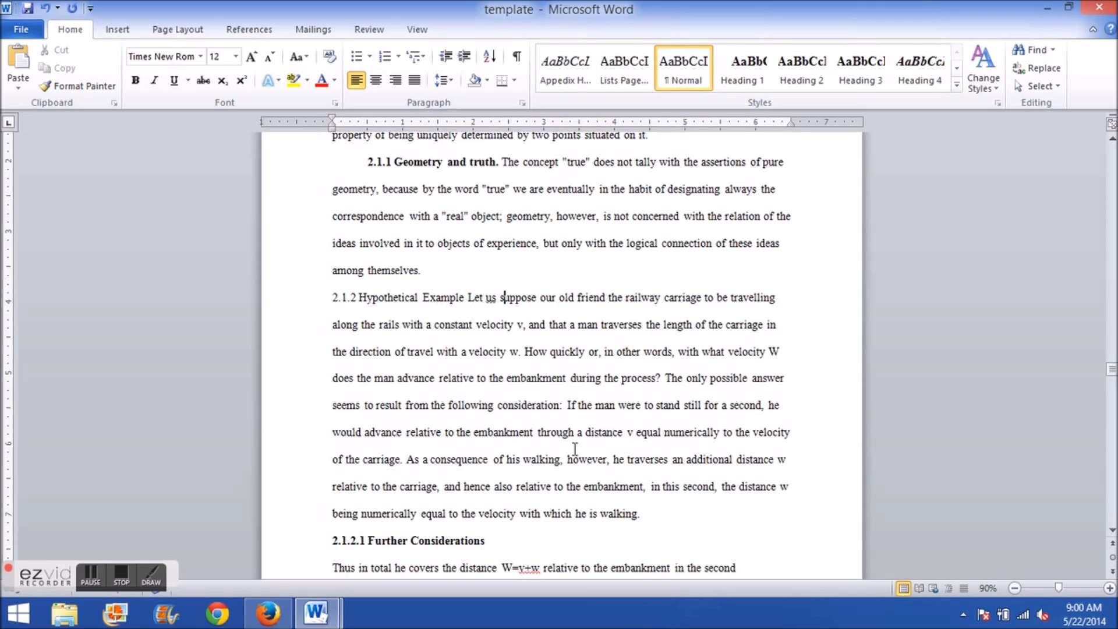
pyautogui.moveTo(462, 301); pyautogui.dragTo(347, 300)
pyautogui.click(441, 298)
pyautogui.click(466, 300)
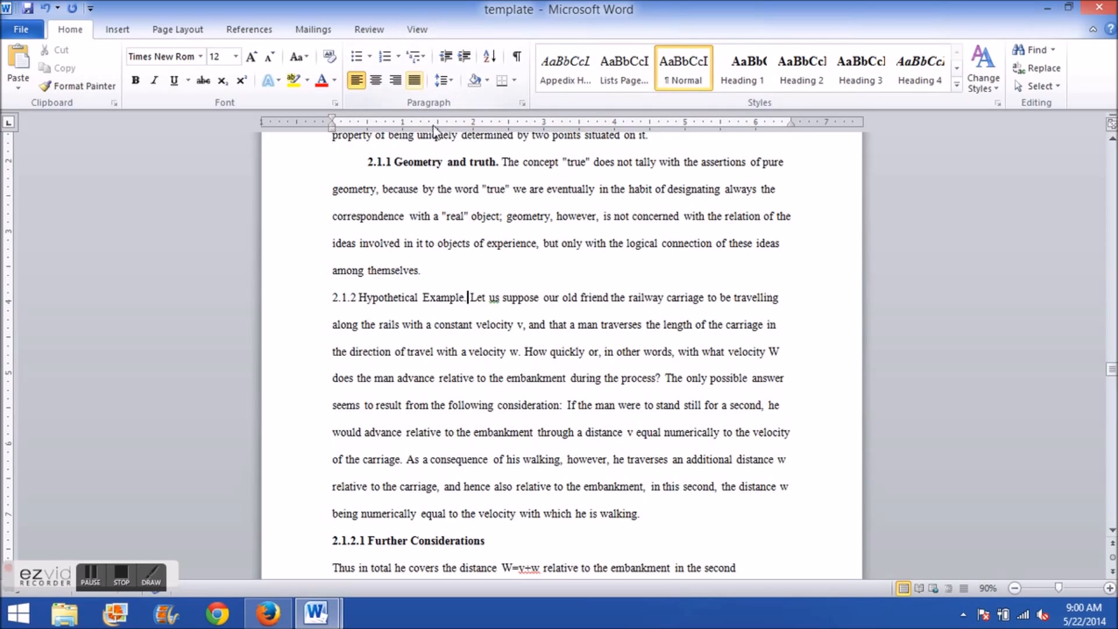
# Step: Apply the Heading 3 style to only the "2.1.2 Hypothetical Example" text, leaving out the period and body text
pyautogui.moveTo(464, 300); pyautogui.dragTo(332, 303)
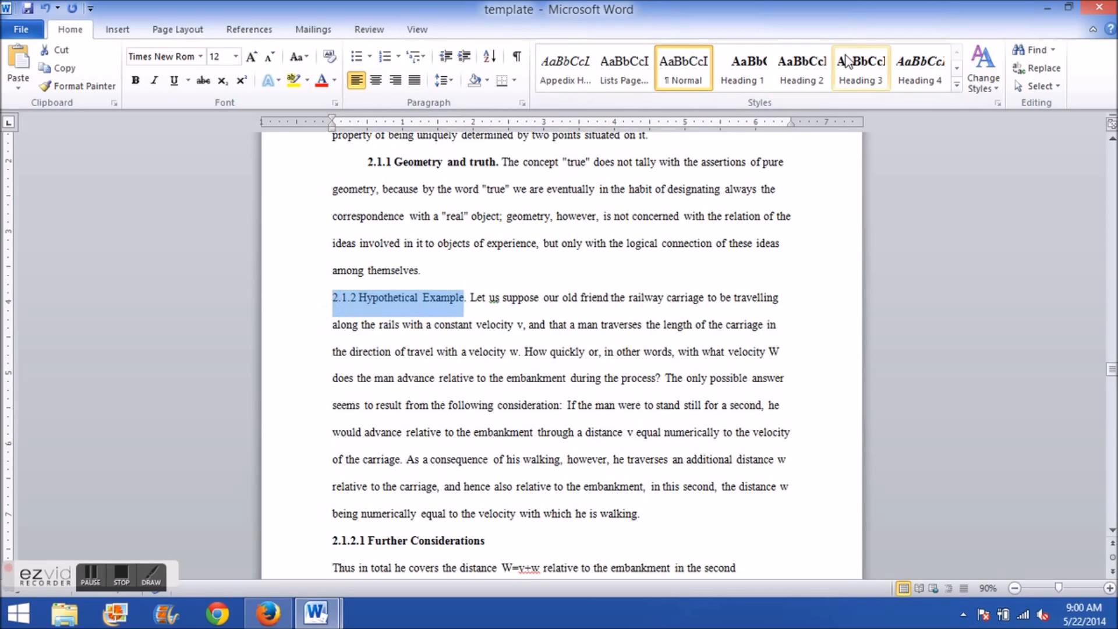
pyautogui.click(830, 79)
pyautogui.click(333, 378)
# Step: Indent the first line of the 2.1.2 paragraph and change "Example" to lowercase "example" in the heading
pyautogui.click(329, 304)
pyautogui.press('Tab')
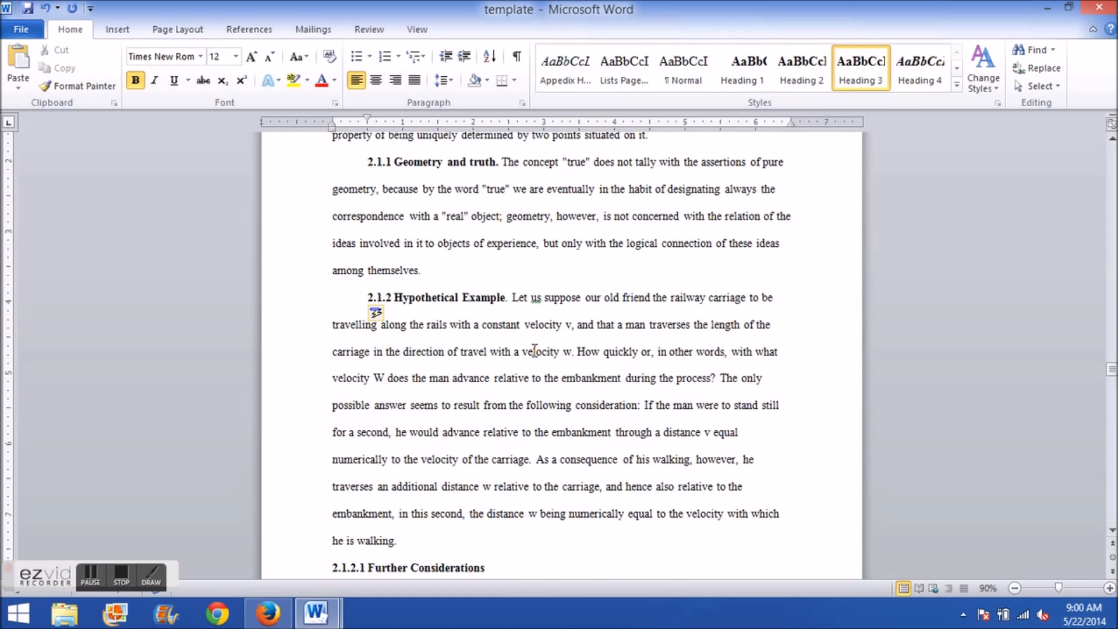
pyautogui.press('BackSpace')
pyautogui.write('e')
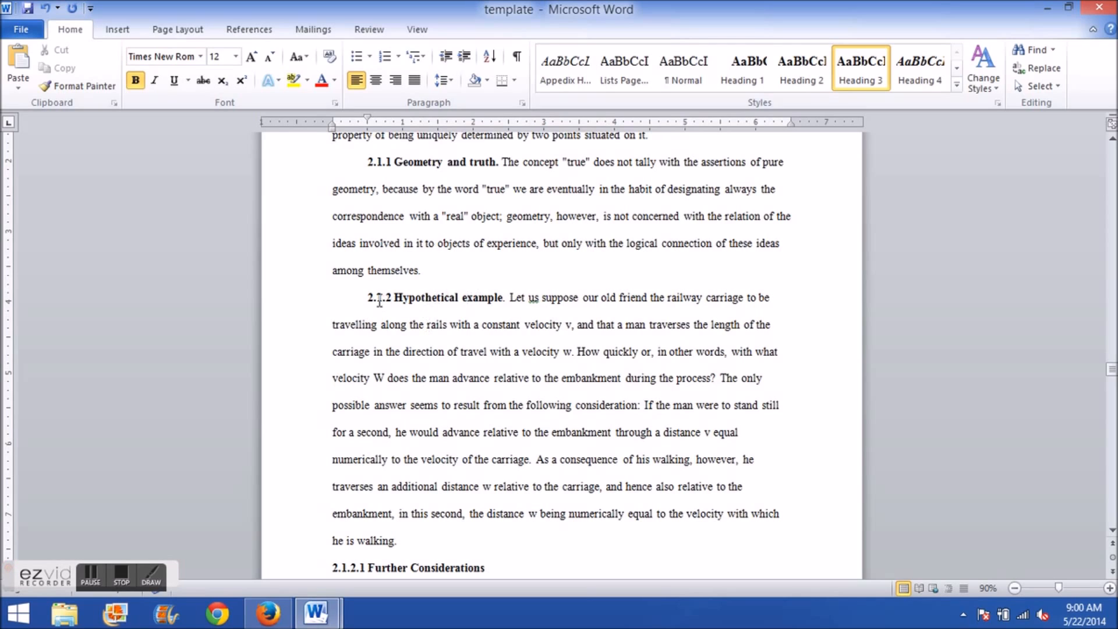
# Step: Review the inline 2.1.2 paragraph against 2.1.1 and look over the 2.1.2.1 Further Considerations heading below it
pyautogui.moveTo(366, 297); pyautogui.dragTo(677, 497)
pyautogui.click(617, 432)
pyautogui.scroll(-2, 602, 443)
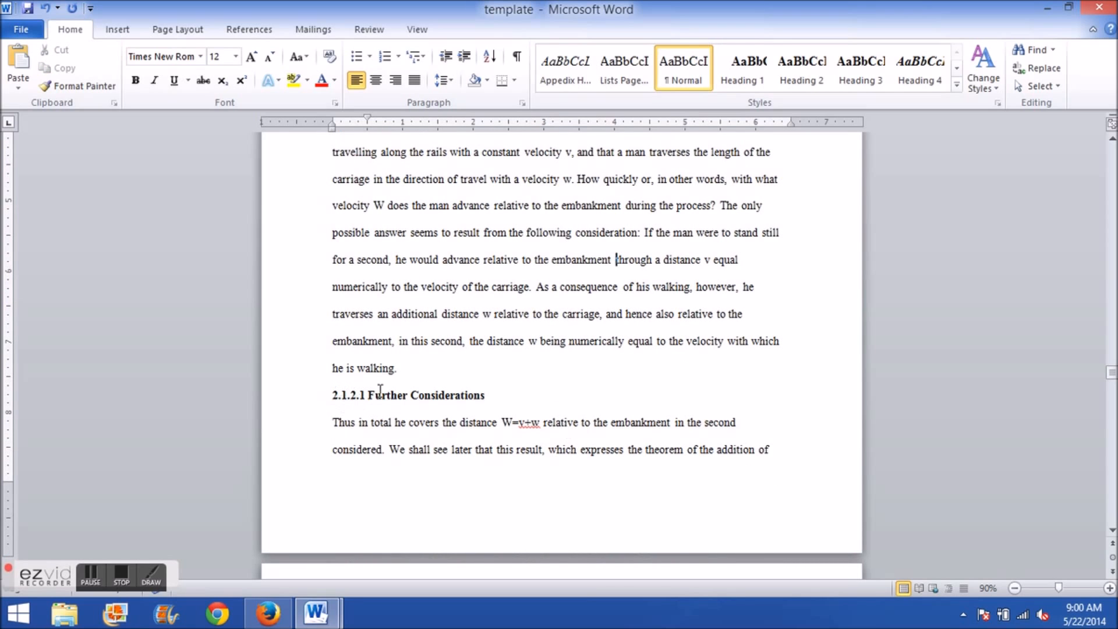
pyautogui.scroll(2, 367, 385)
pyautogui.scroll(2, 386, 389)
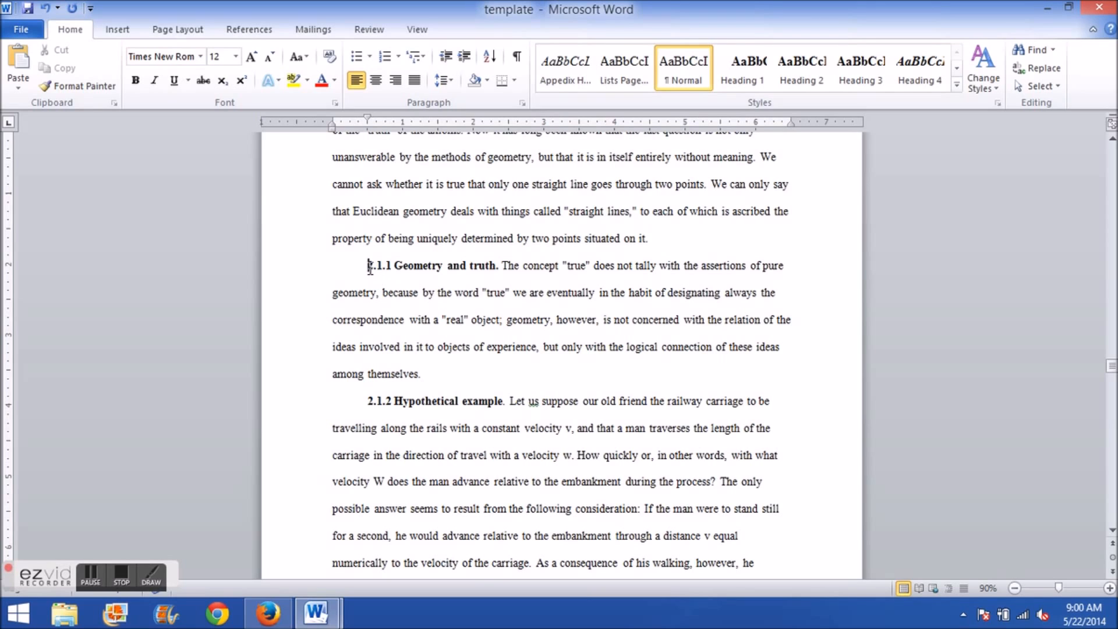
pyautogui.moveTo(369, 268); pyautogui.dragTo(394, 268)
pyautogui.scroll(-2, 399, 388)
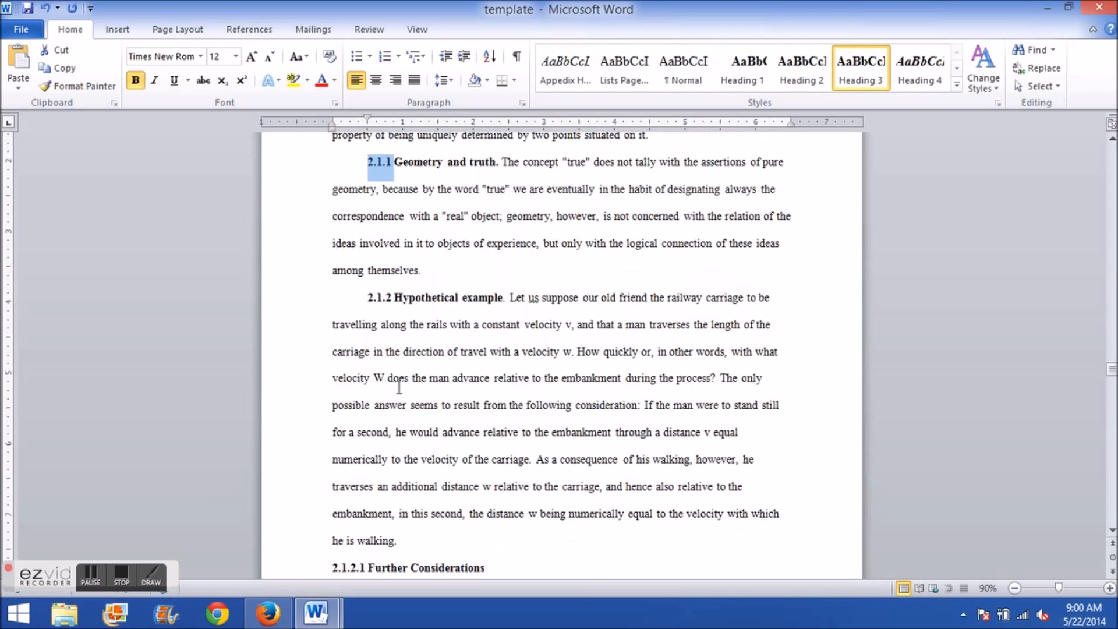
pyautogui.click(374, 299)
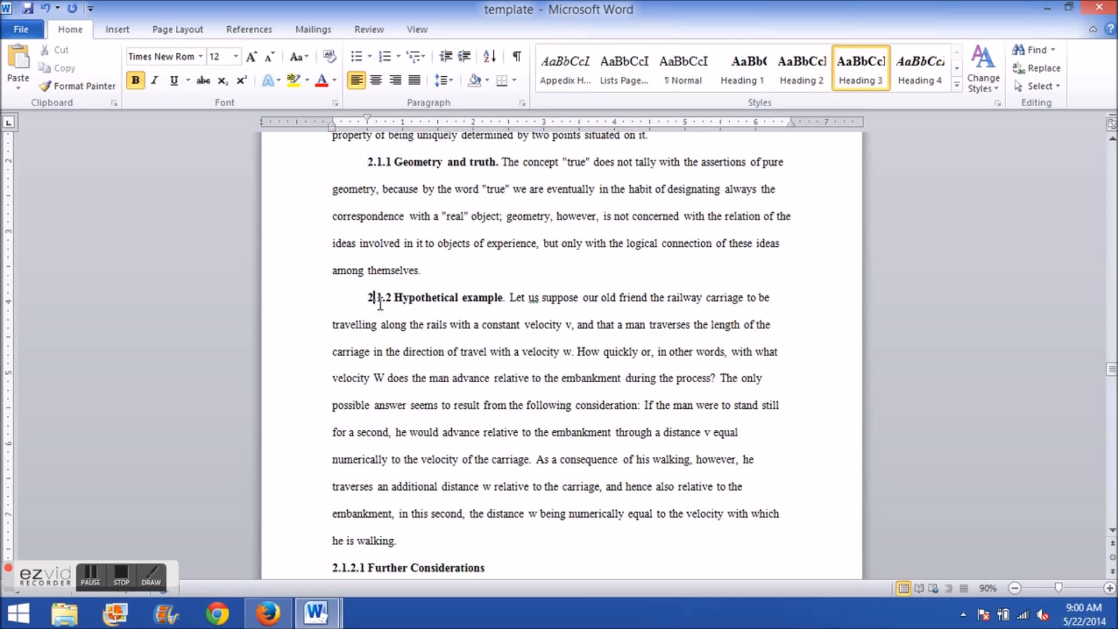
pyautogui.click(434, 271)
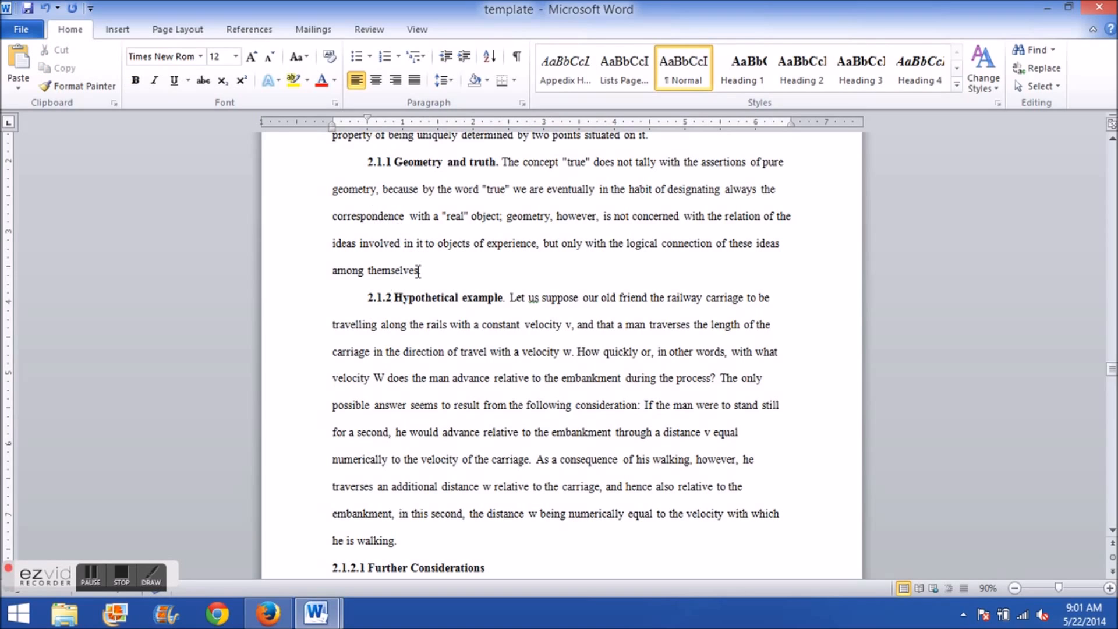
# Step: Apply the Heading 4 style to the whole "2.1.2.1 Further Considerations" heading line
pyautogui.moveTo(367, 298); pyautogui.dragTo(392, 297)
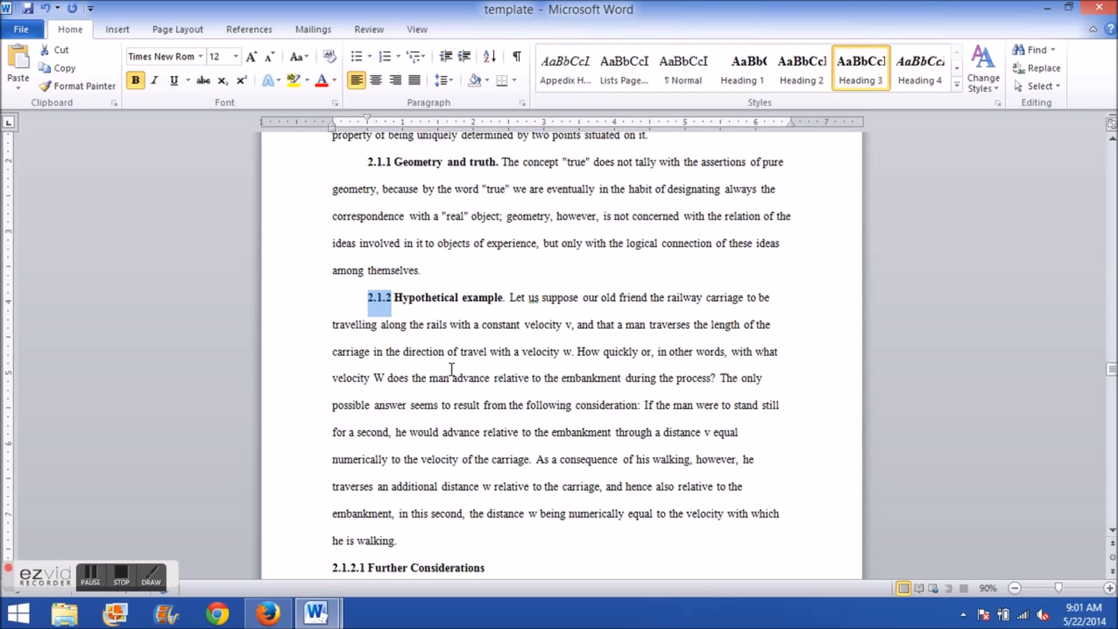
pyautogui.scroll(-5, 452, 369)
pyautogui.click(362, 366)
pyautogui.tripleClick(364, 367)
pyautogui.click(376, 362)
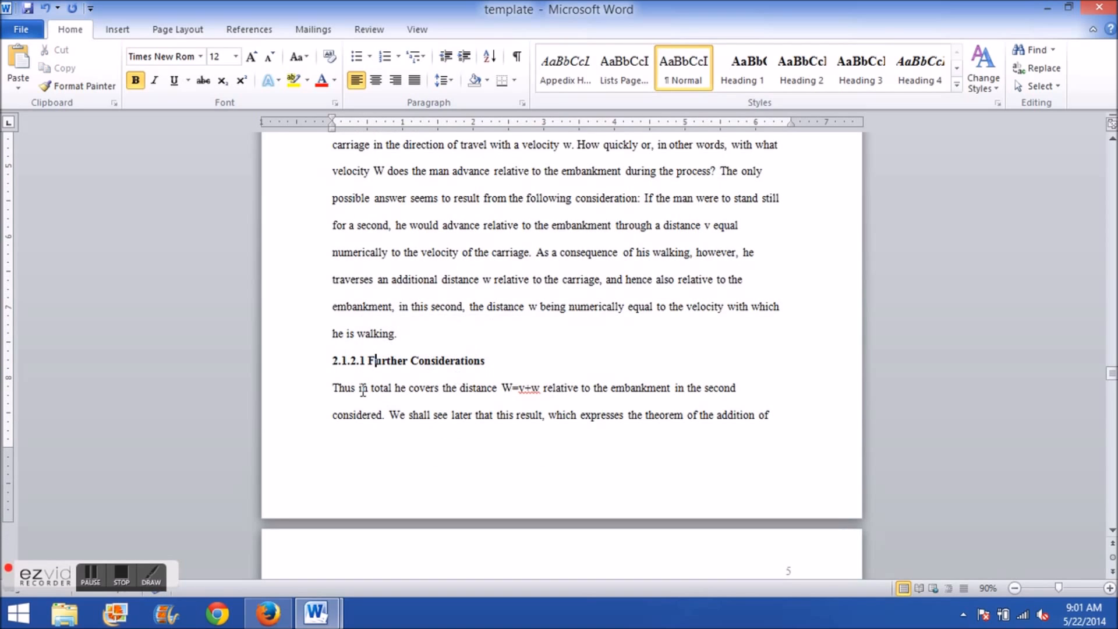
pyautogui.tripleClick(361, 367)
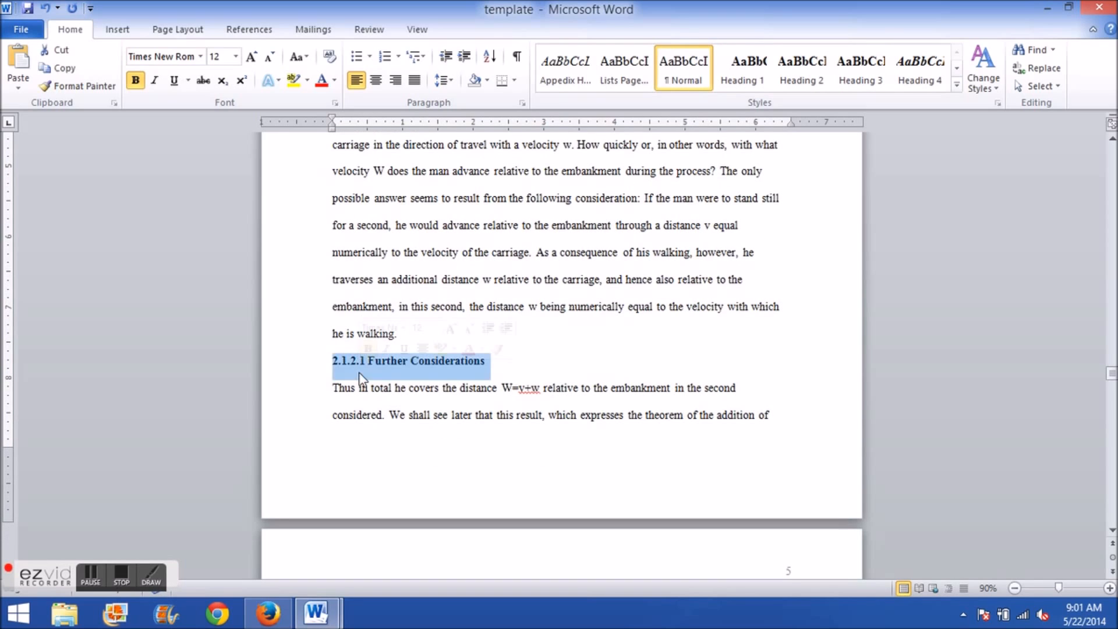
pyautogui.tripleClick(367, 362)
pyautogui.click(926, 92)
pyautogui.click(406, 388)
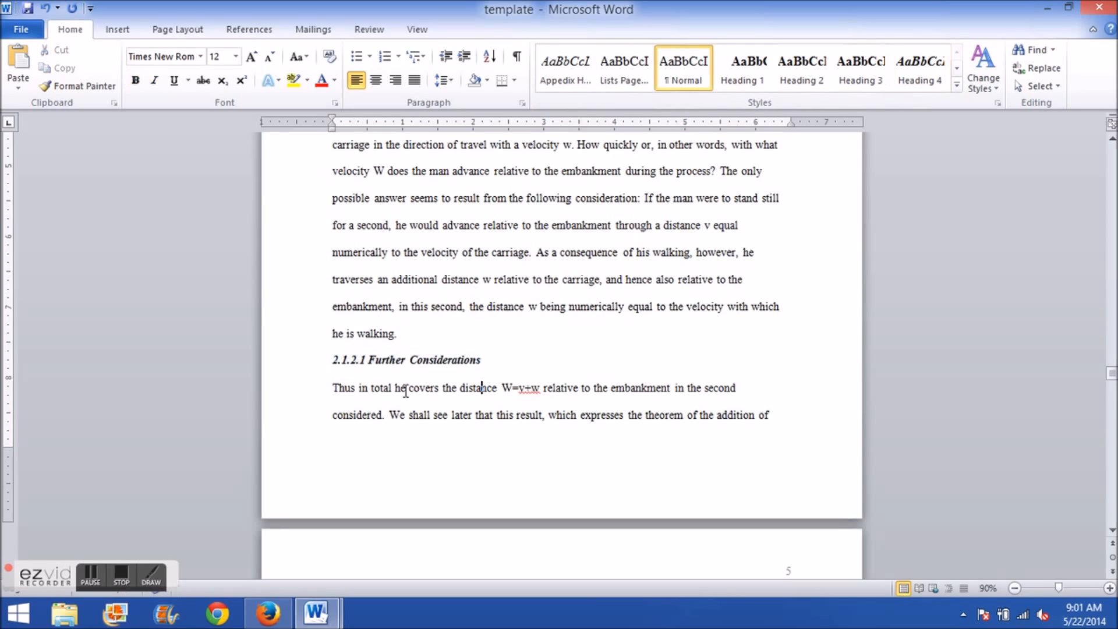
pyautogui.tripleClick(467, 356)
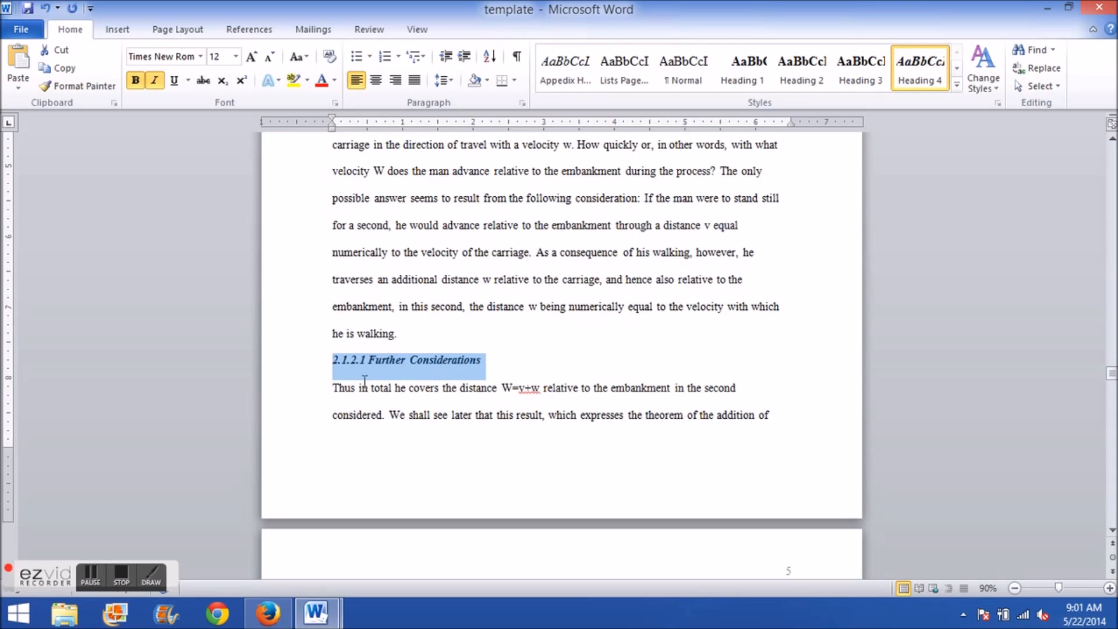
# Step: Join the paragraph starting "Thus in total" onto the 2.1.2.1 Further Considerations line after a period and a space, and indent its first line
pyautogui.click(332, 398)
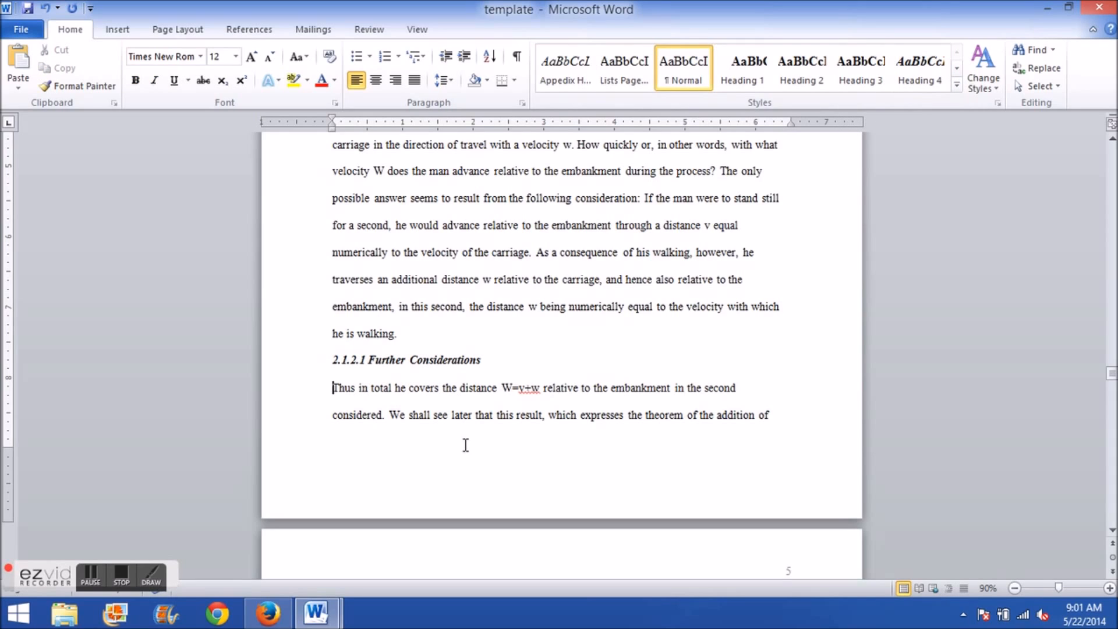
pyautogui.press('BackSpace')
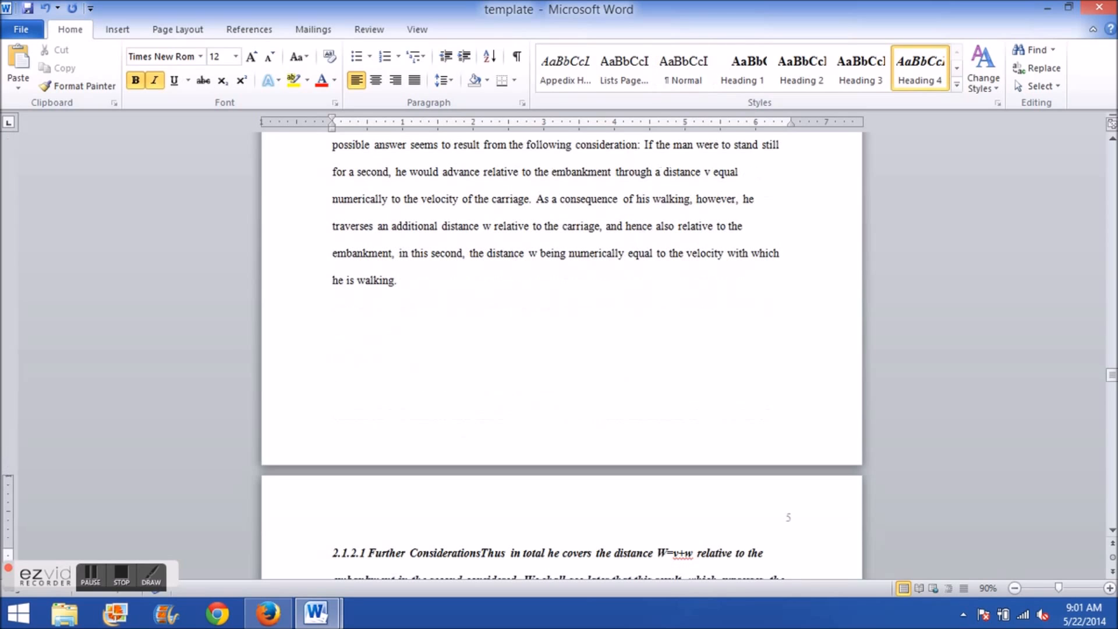
pyautogui.scroll(-3, 467, 450)
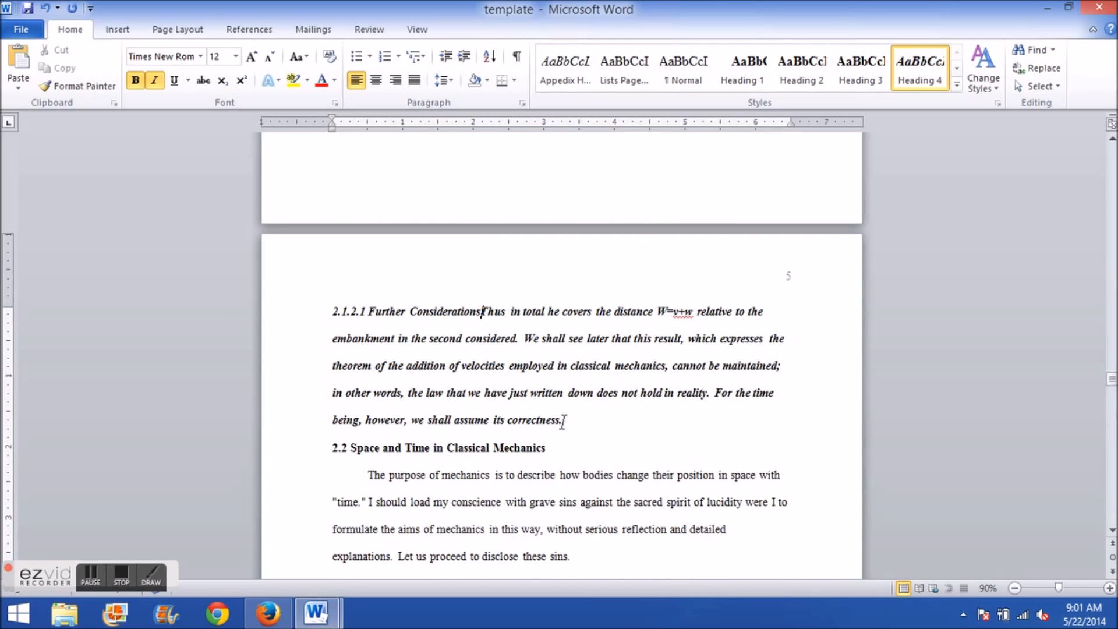
pyautogui.write('.')
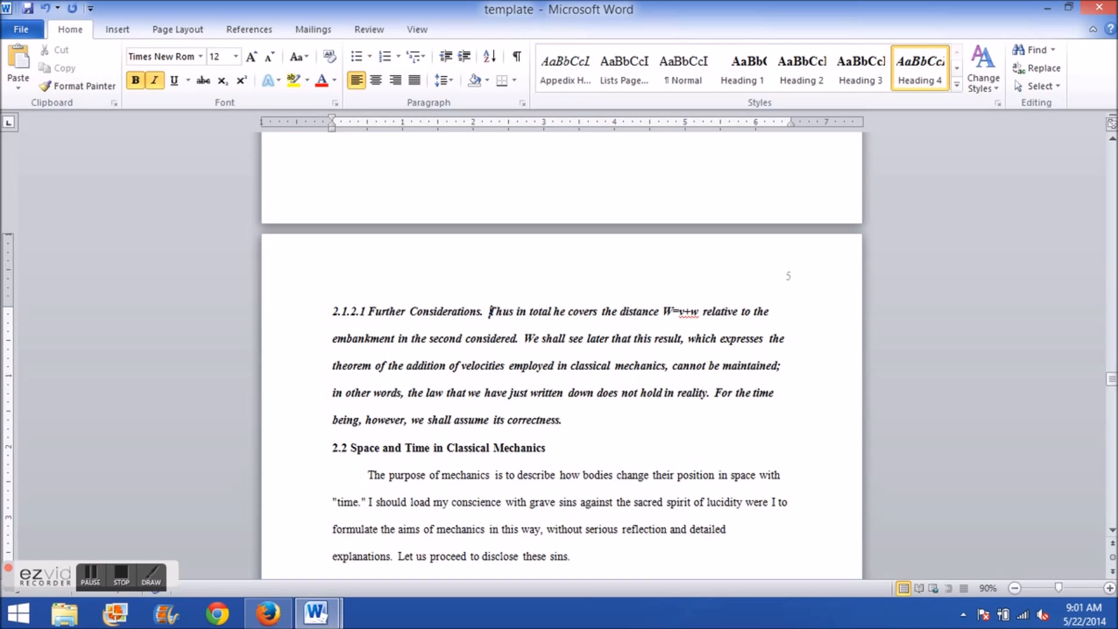
pyautogui.click(325, 313)
pyautogui.press('Tab')
# Step: Reset the entire joined 2.1.2.1 paragraph, heading text included, to the Normal style
pyautogui.moveTo(638, 422); pyautogui.dragTo(365, 303)
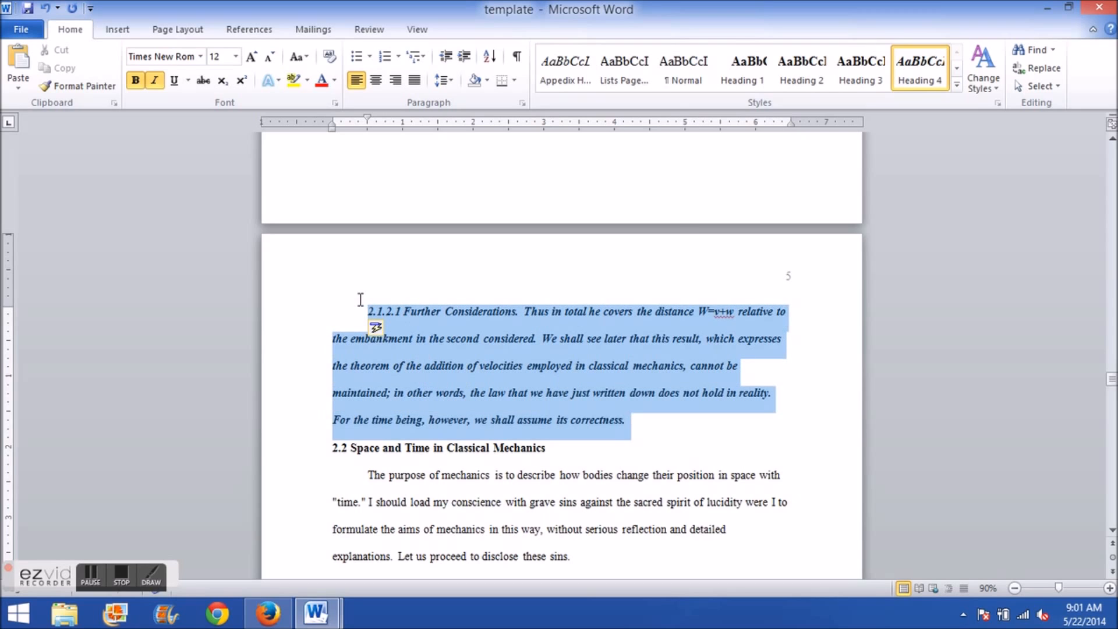
pyautogui.click(680, 79)
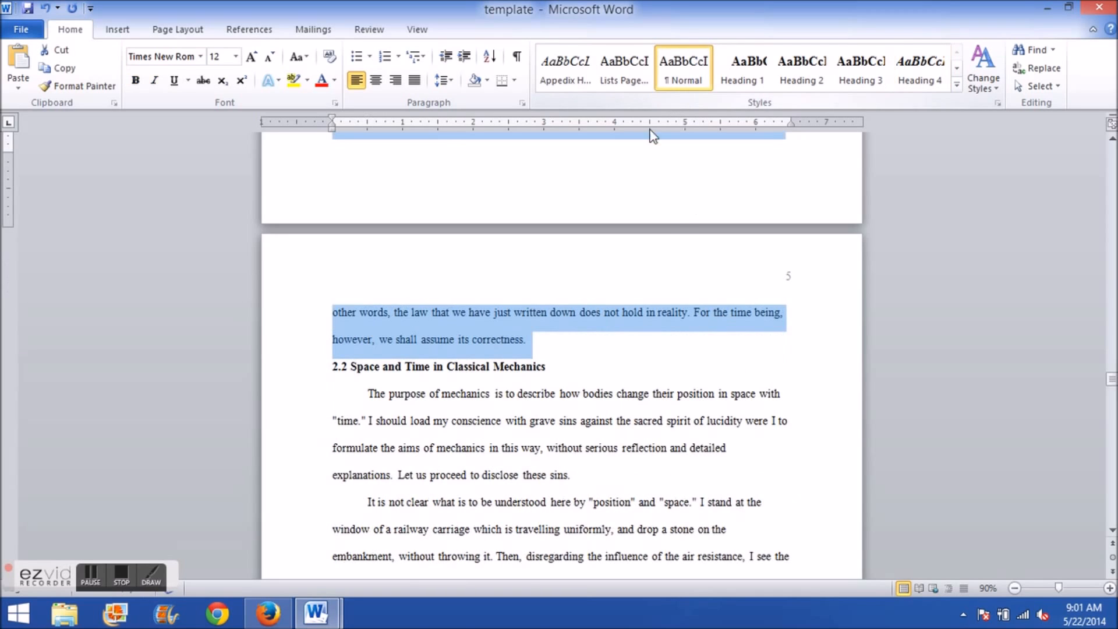
pyautogui.scroll(3, 377, 239)
pyautogui.click(378, 236)
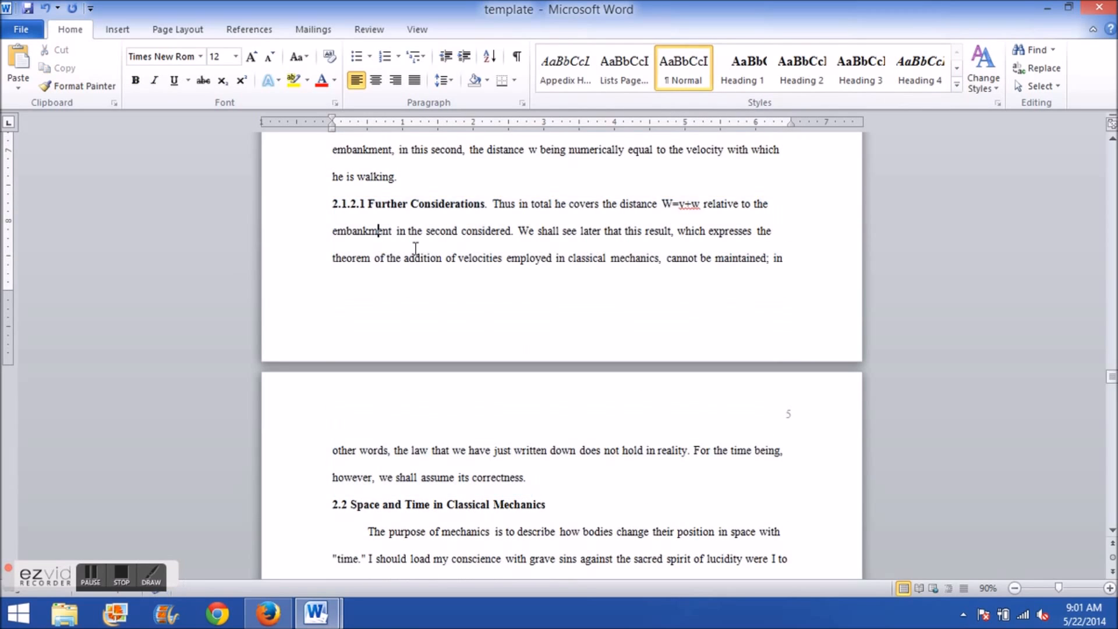
# Step: Apply the Heading 4 style to only the "2.1.2.1 Further Considerations" text, without the period and body text, and indent the paragraph's first line
pyautogui.click(332, 210)
pyautogui.keyDown('shift'); pyautogui.click(486, 207); pyautogui.keyUp('shift')
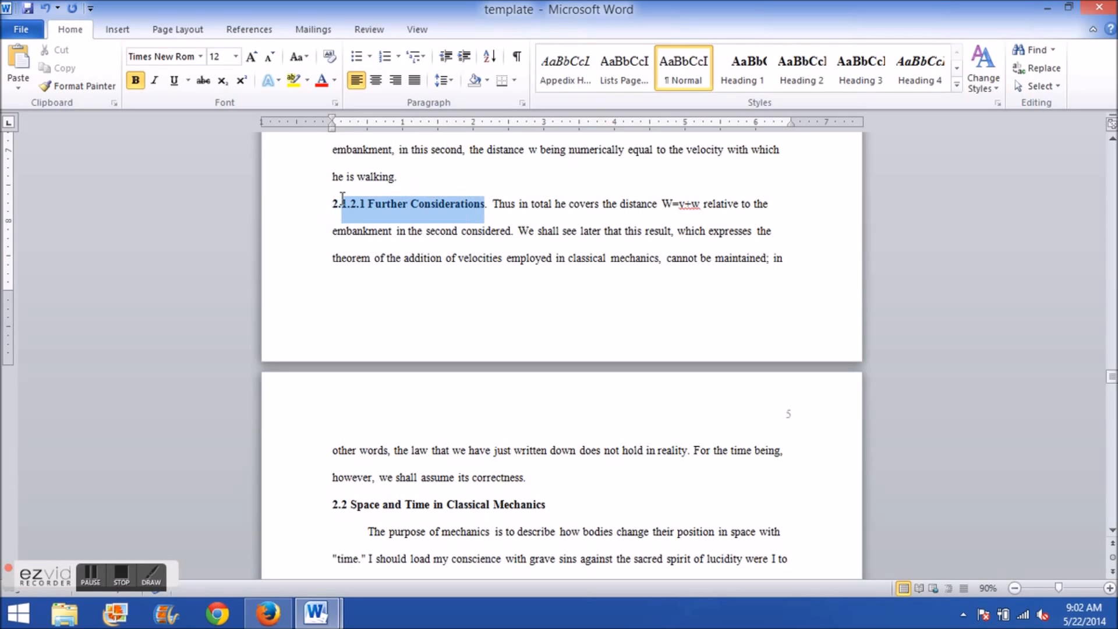
pyautogui.click(907, 75)
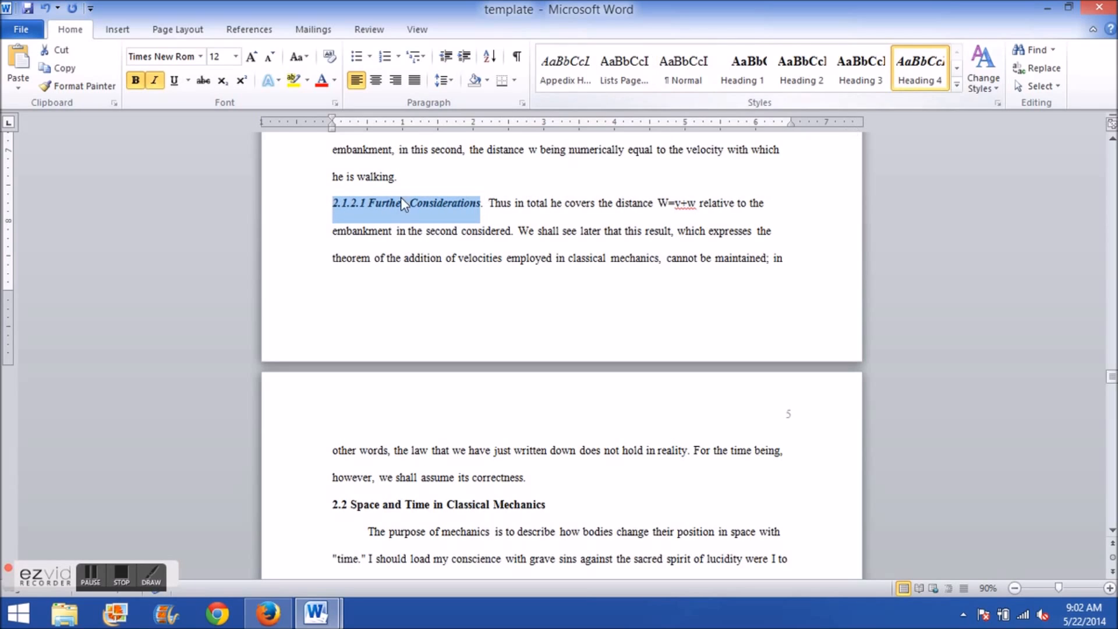
pyautogui.click(330, 204)
pyautogui.press('Tab')
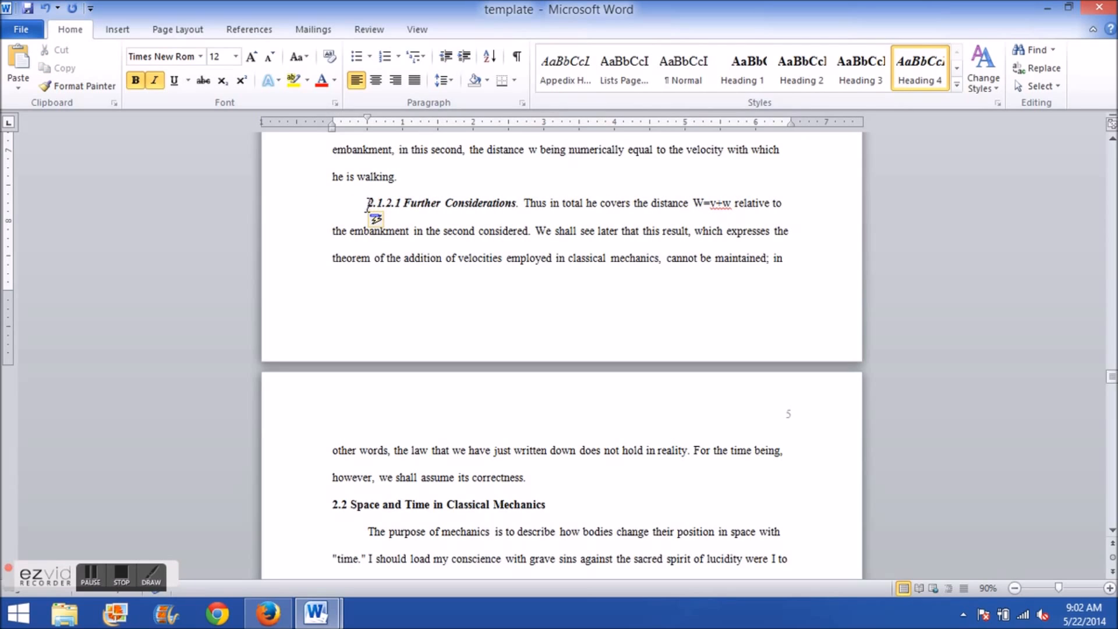
pyautogui.moveTo(369, 204); pyautogui.dragTo(637, 475)
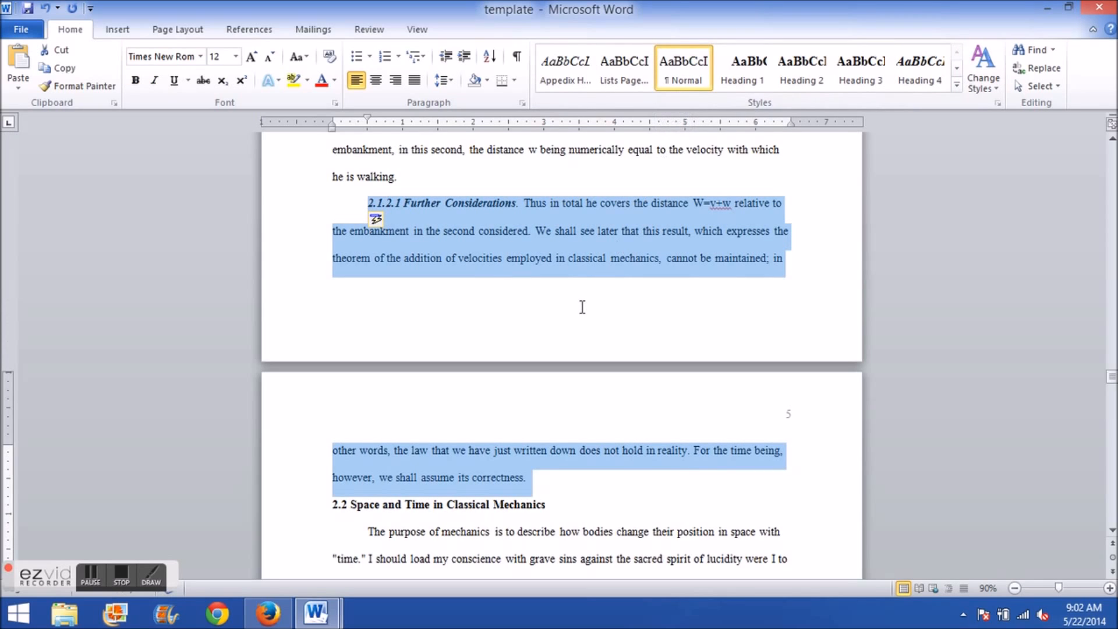
pyautogui.click(491, 260)
pyautogui.moveTo(369, 204); pyautogui.dragTo(502, 213)
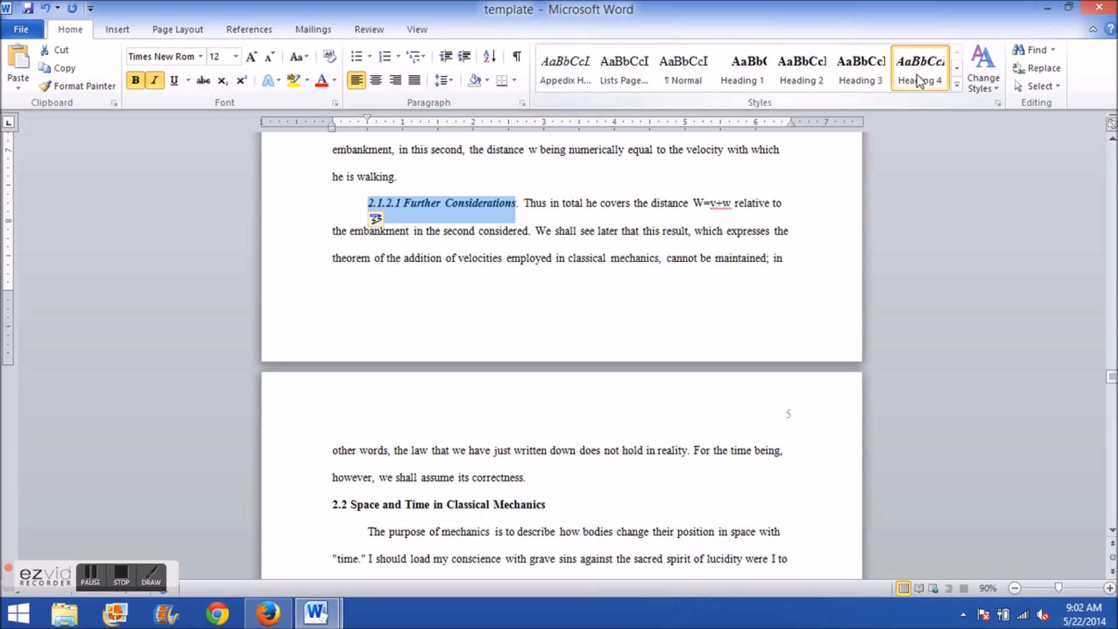
pyautogui.click(616, 285)
# Step: Apply the Heading 2 style to the "2.2 Space and Time in Classical Mechanics" heading
pyautogui.scroll(-2, 589, 382)
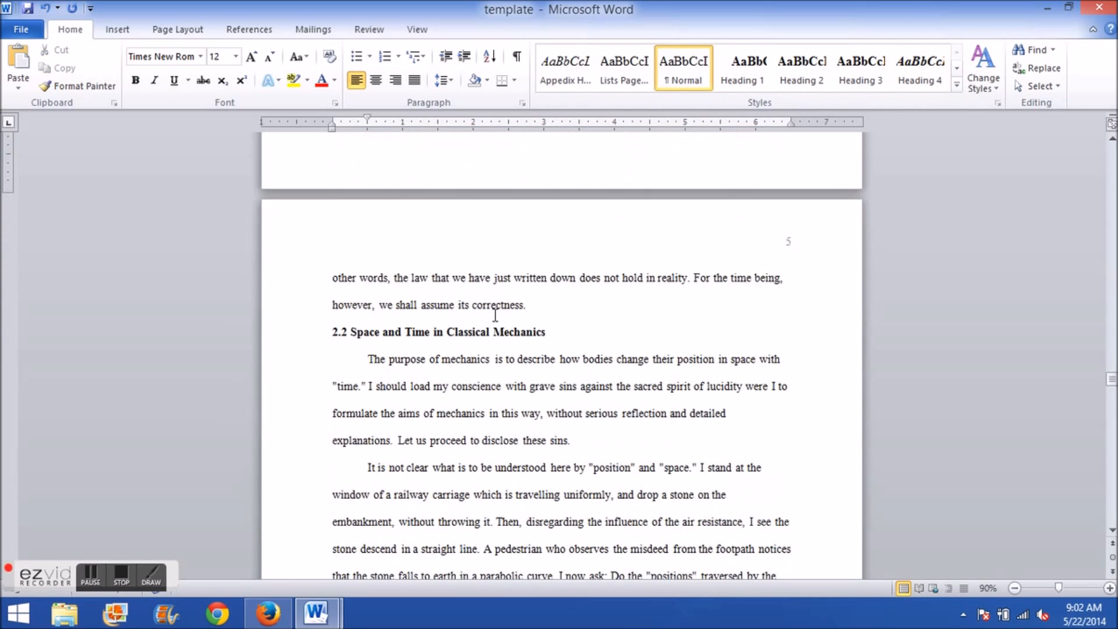
pyautogui.tripleClick(488, 329)
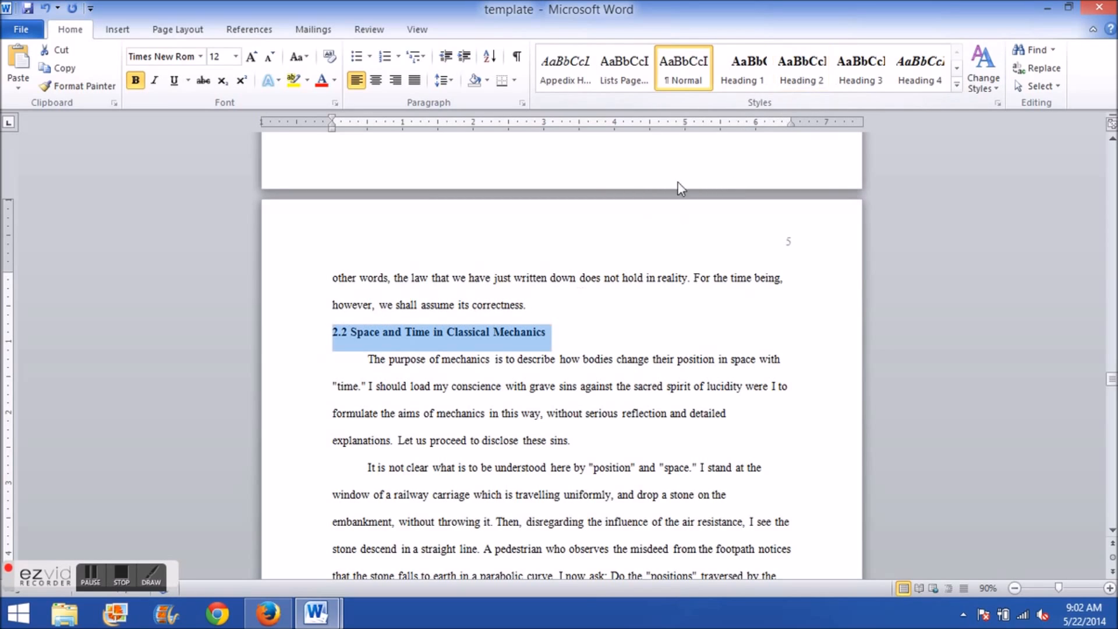
pyautogui.click(807, 82)
pyautogui.scroll(-2, 590, 384)
pyautogui.scroll(-10, 590, 385)
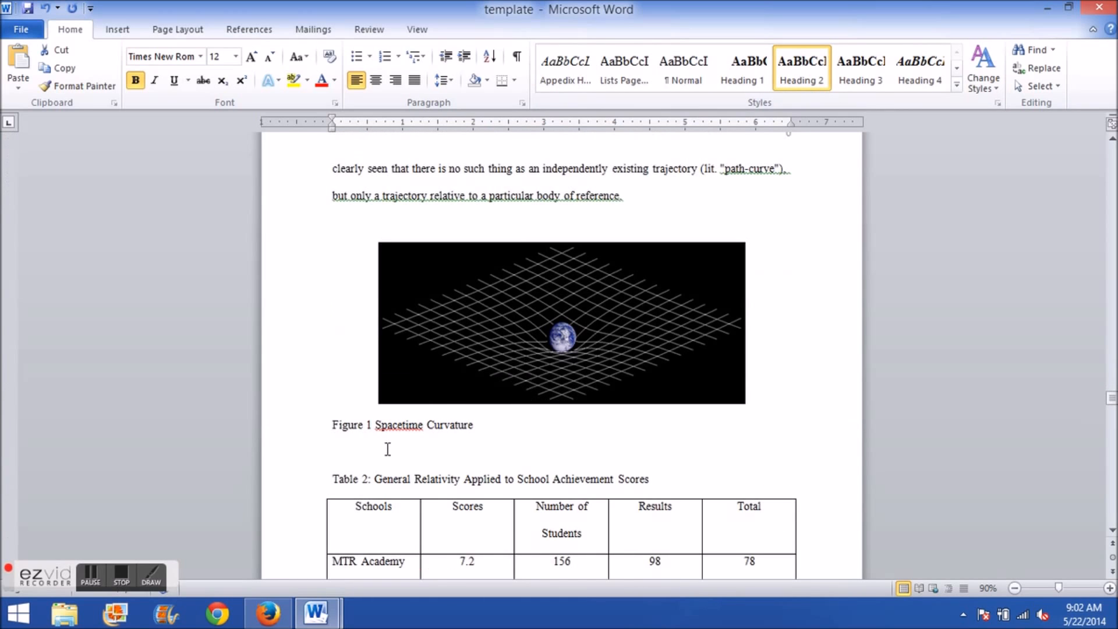
# Step: Update the Table of Contents field in the front matter to pick up the newly styled chapter 2 headings
pyautogui.scroll(10, 527, 449)
pyautogui.scroll(5, 410, 484)
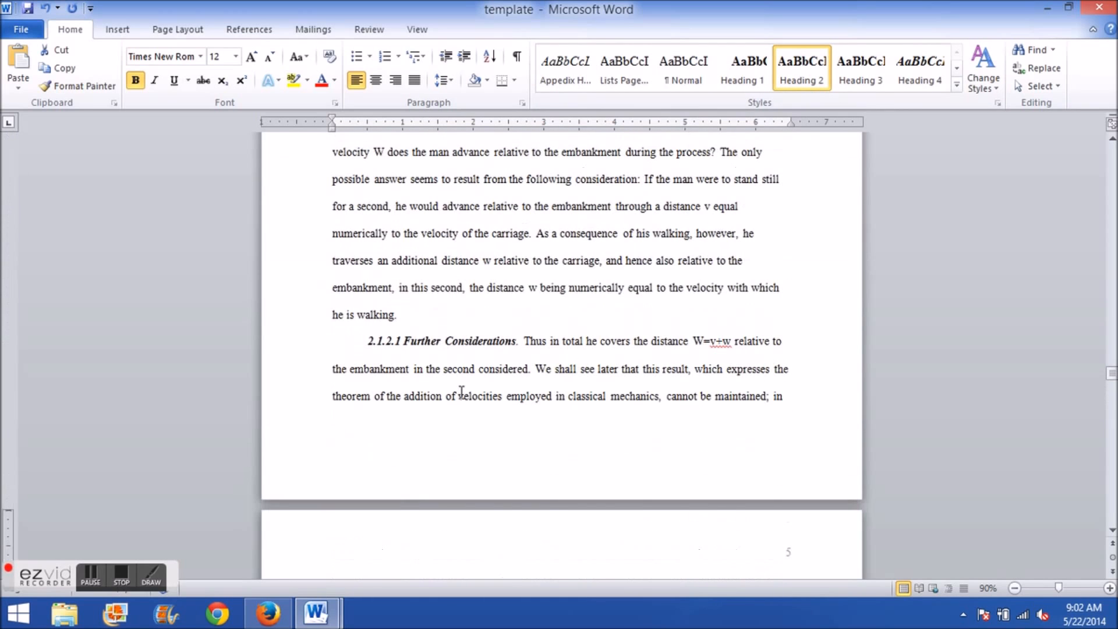
pyautogui.click(478, 428)
pyautogui.scroll(15, 477, 412)
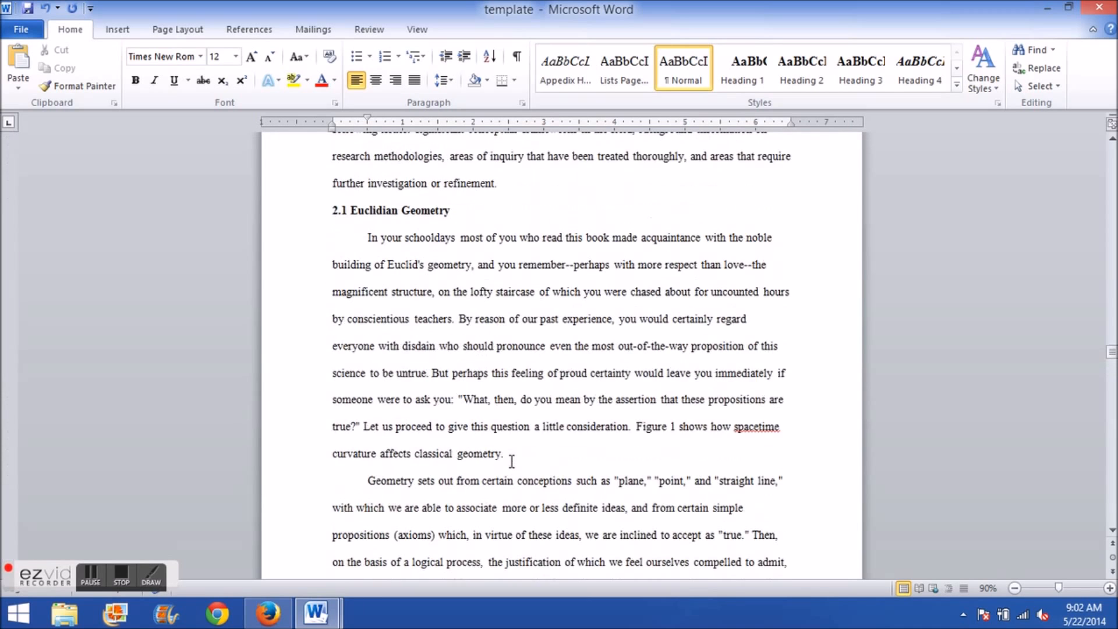
pyautogui.scroll(15, 512, 466)
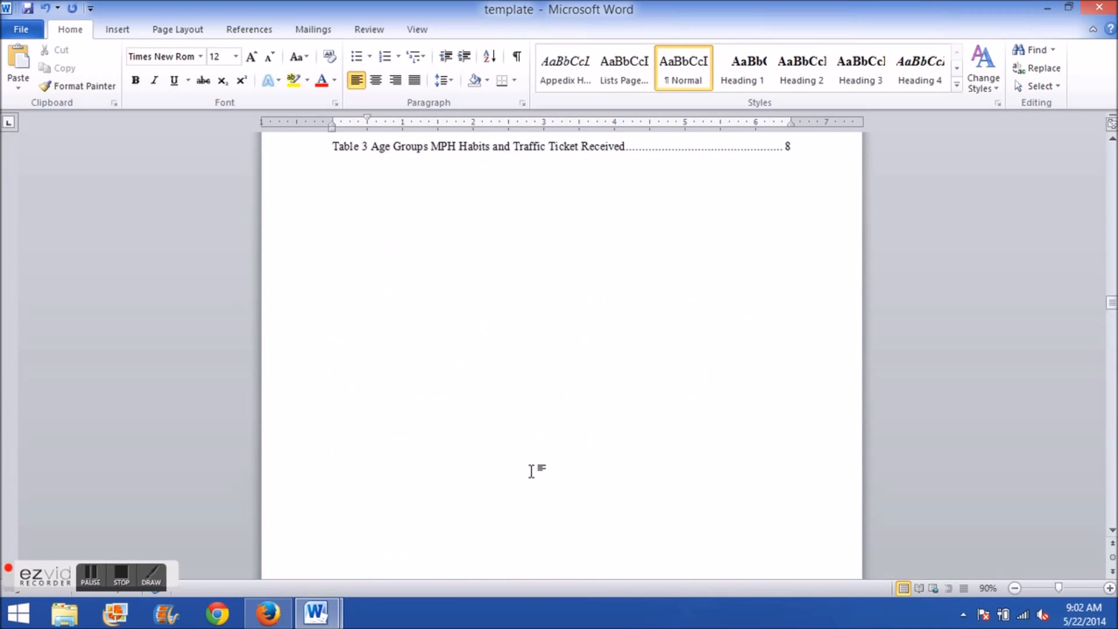
pyautogui.scroll(10, 693, 231)
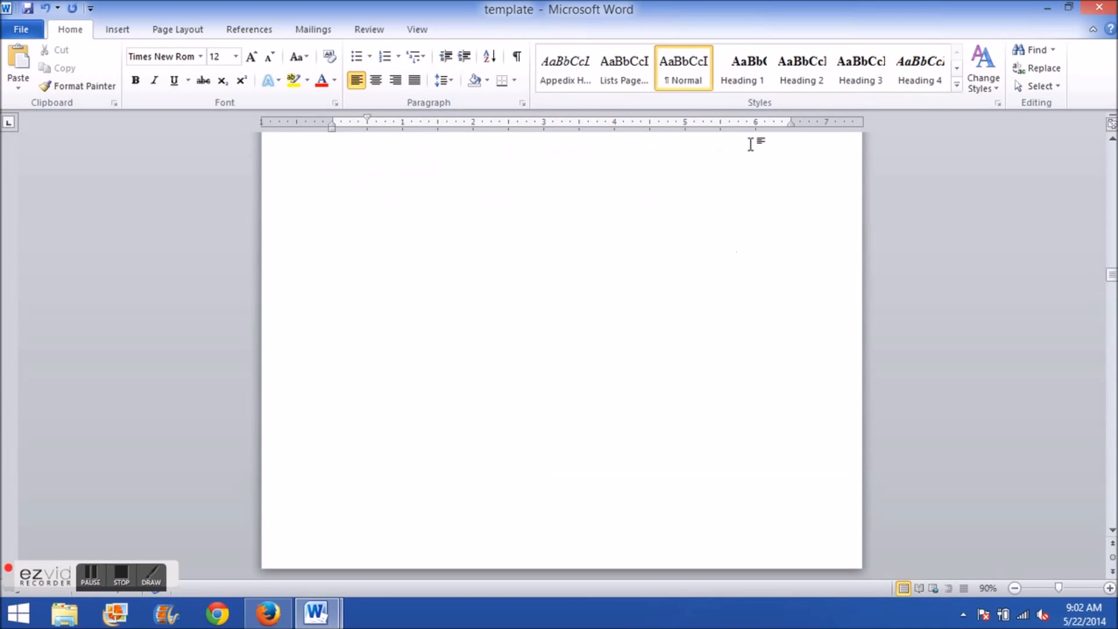
pyautogui.scroll(5, 682, 322)
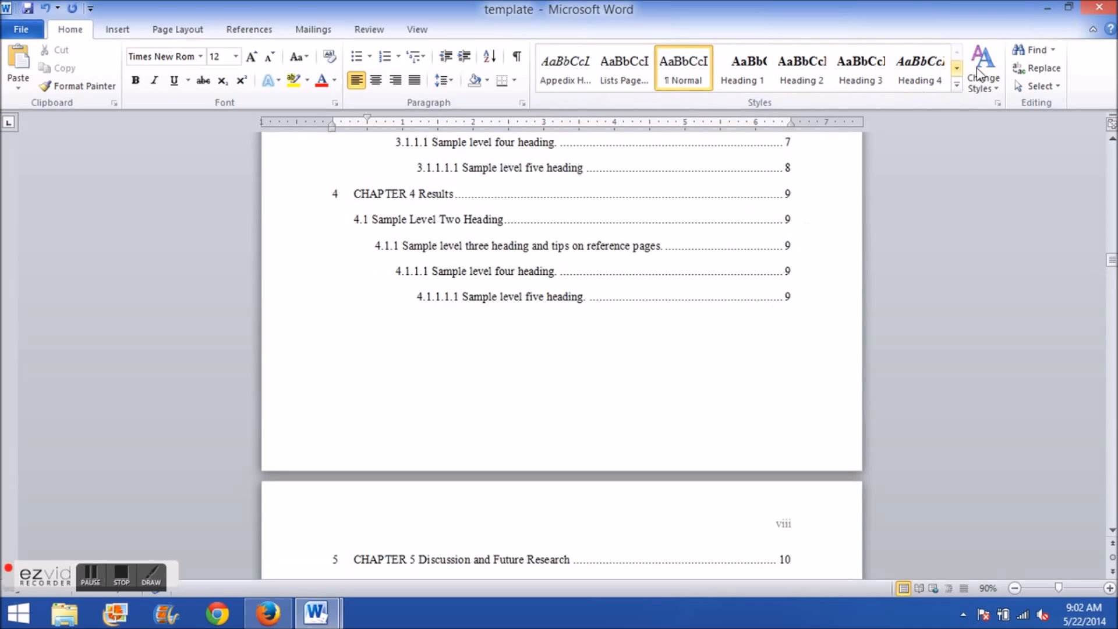
pyautogui.click(958, 88)
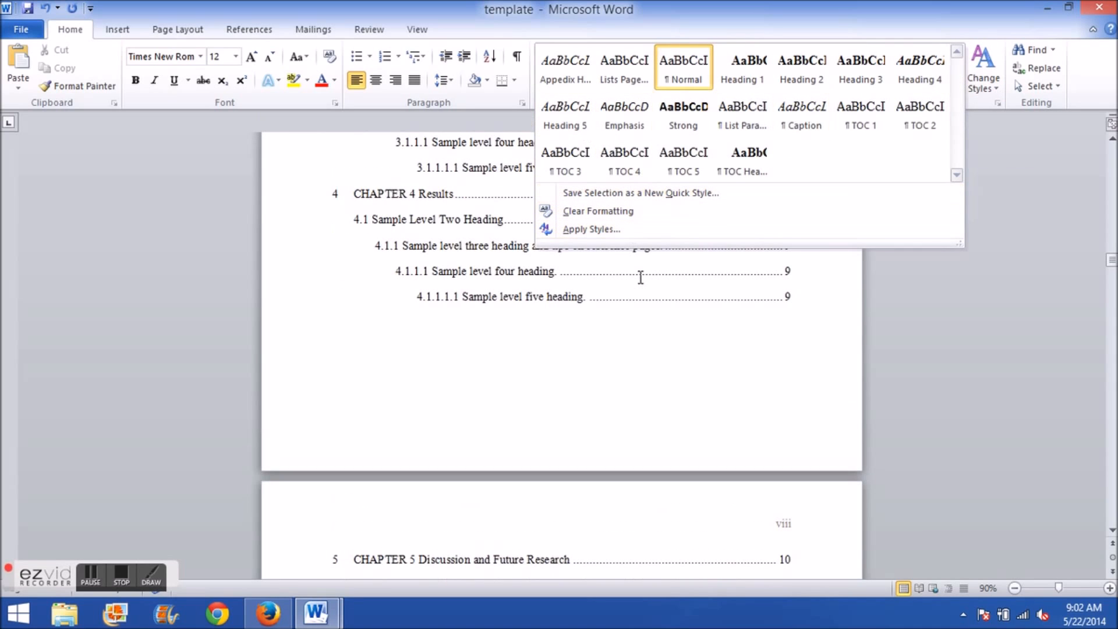
pyautogui.click(468, 445)
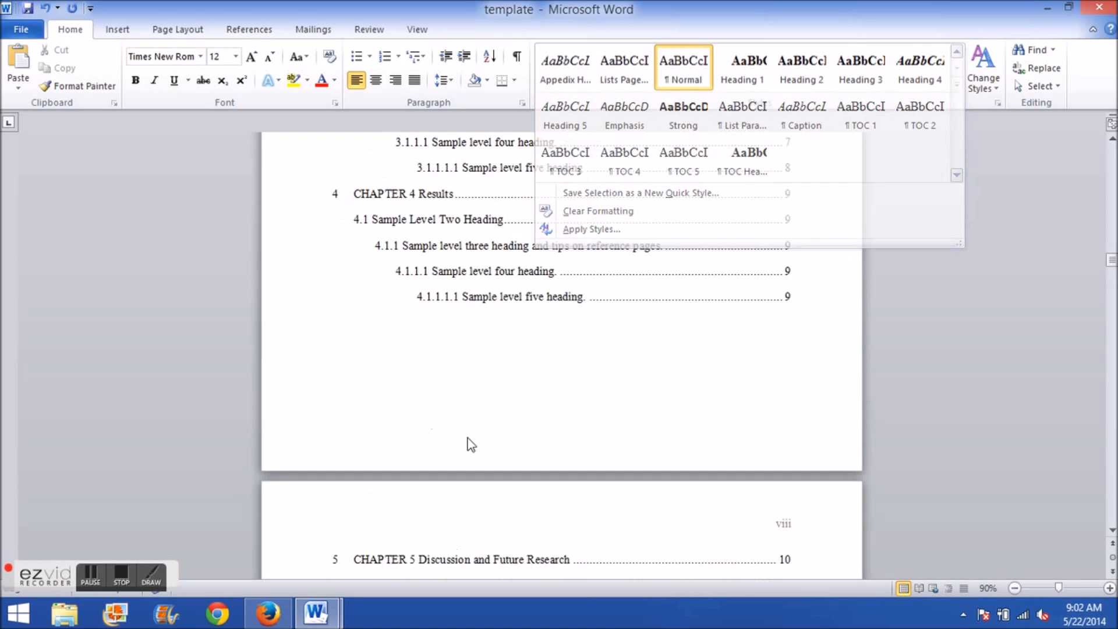
pyautogui.scroll(5, 470, 445)
pyautogui.click(499, 388)
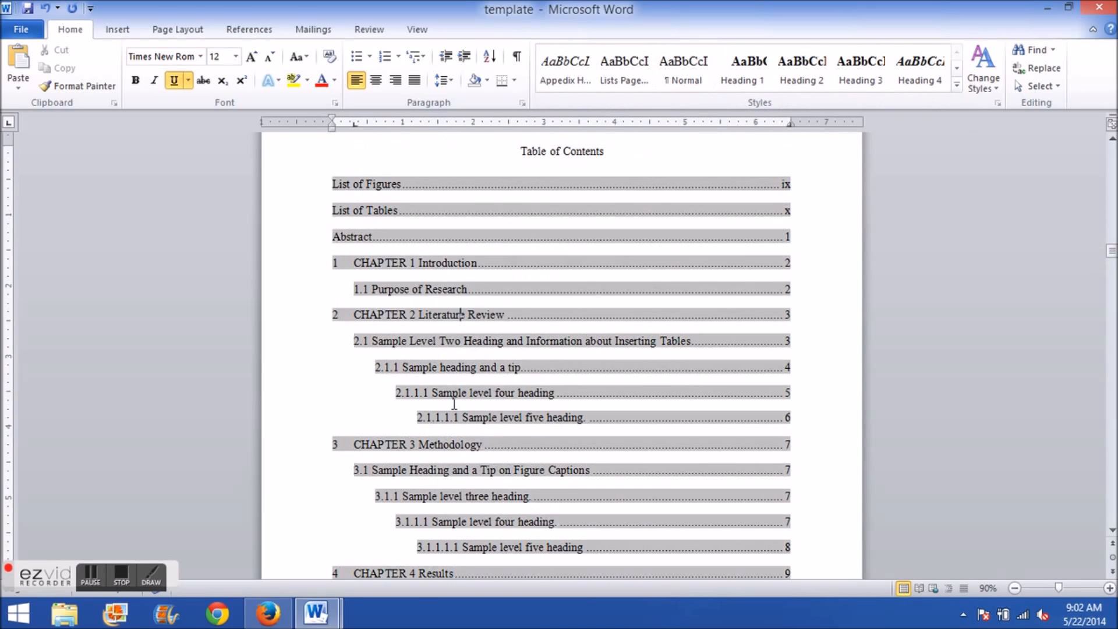
pyautogui.scroll(1, 455, 406)
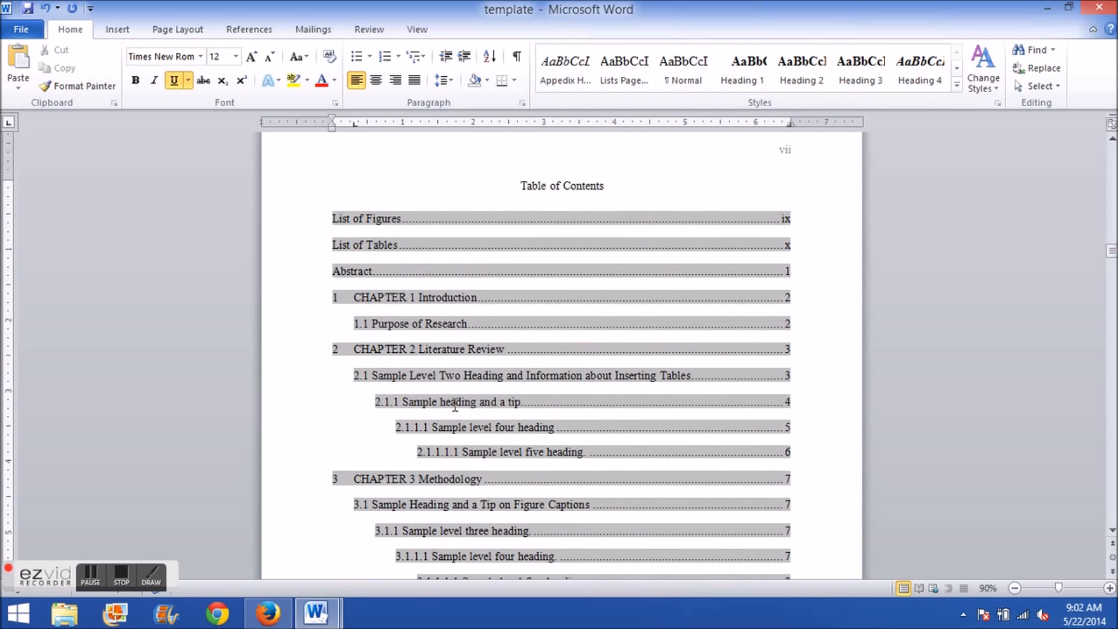
pyautogui.click(400, 274)
pyautogui.rightClick(436, 274)
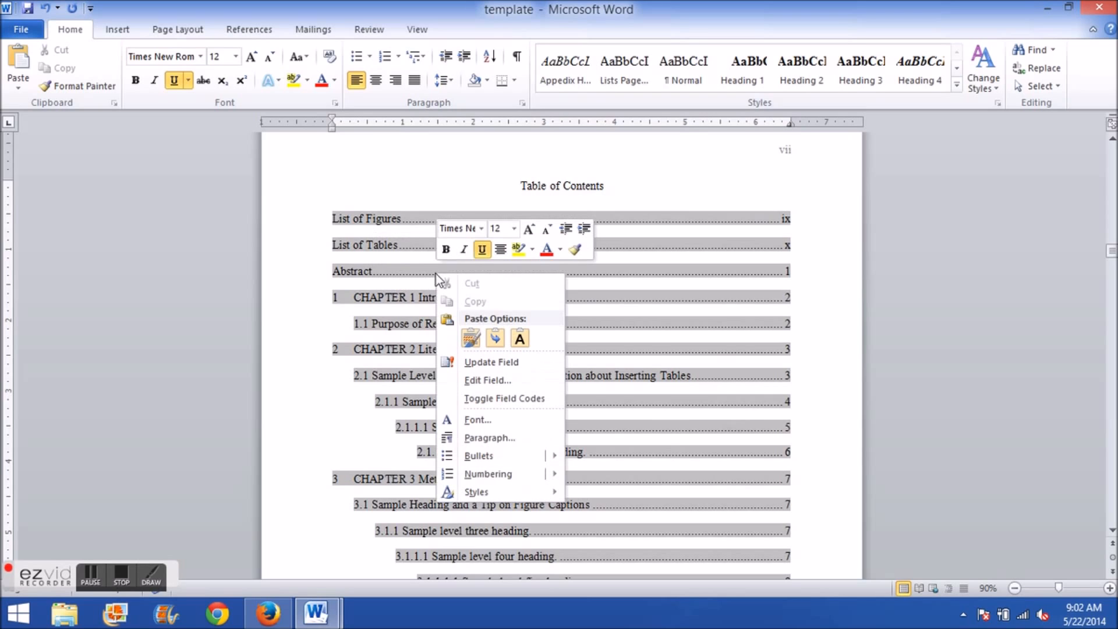
pyautogui.click(506, 363)
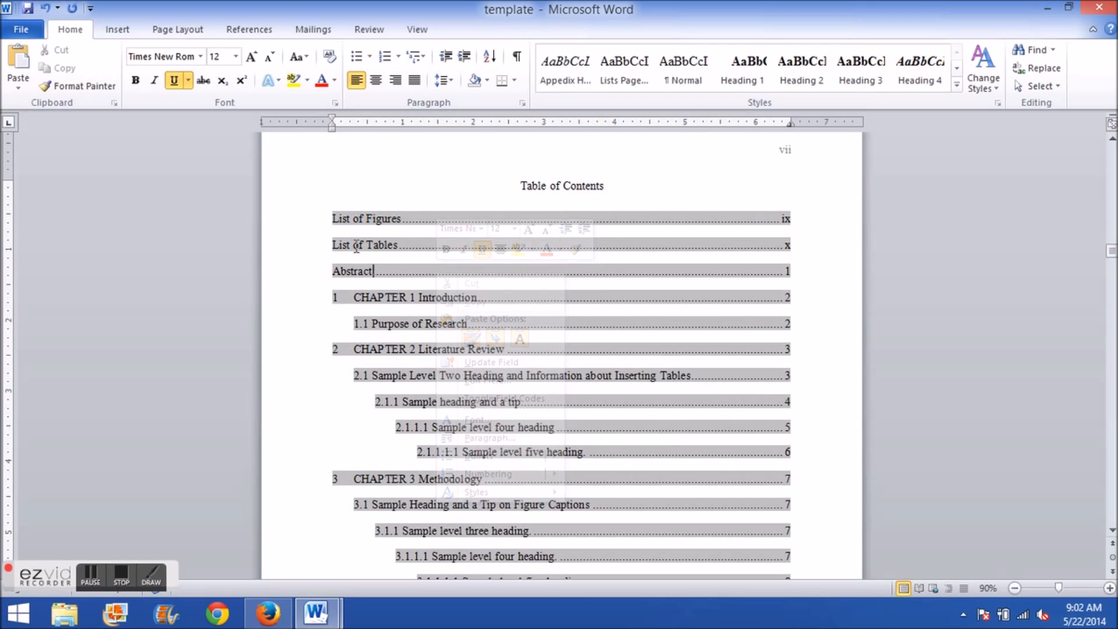
pyautogui.rightClick(429, 272)
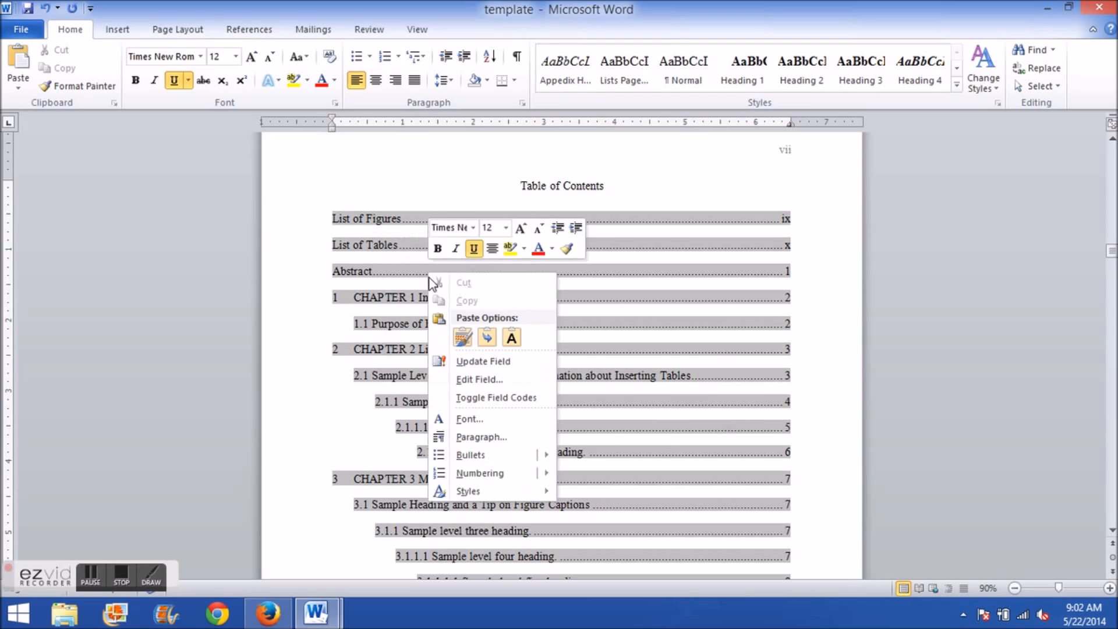
pyautogui.click(482, 361)
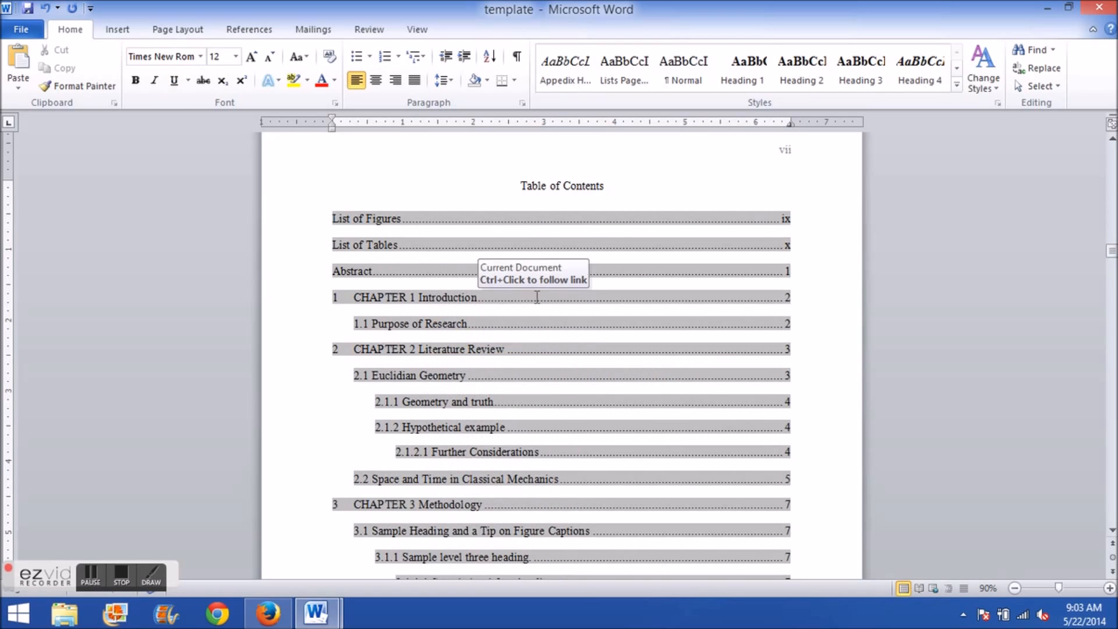
# Step: Show the Navigation Pane and look through the chapter and section headings listed in it
pyautogui.scroll(-3, 537, 297)
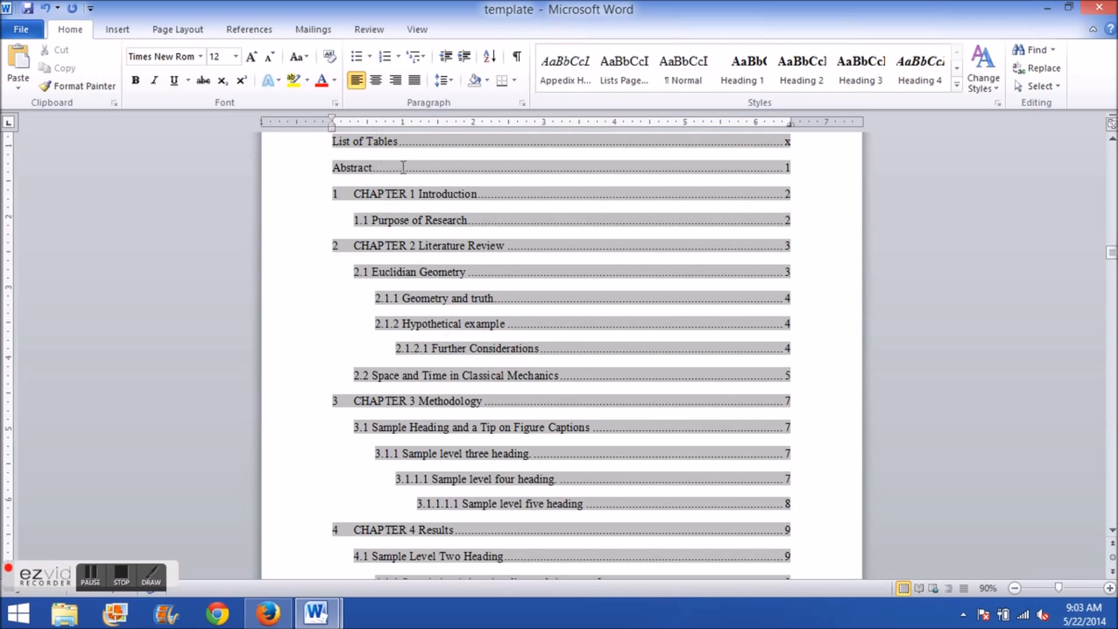
pyautogui.click(417, 30)
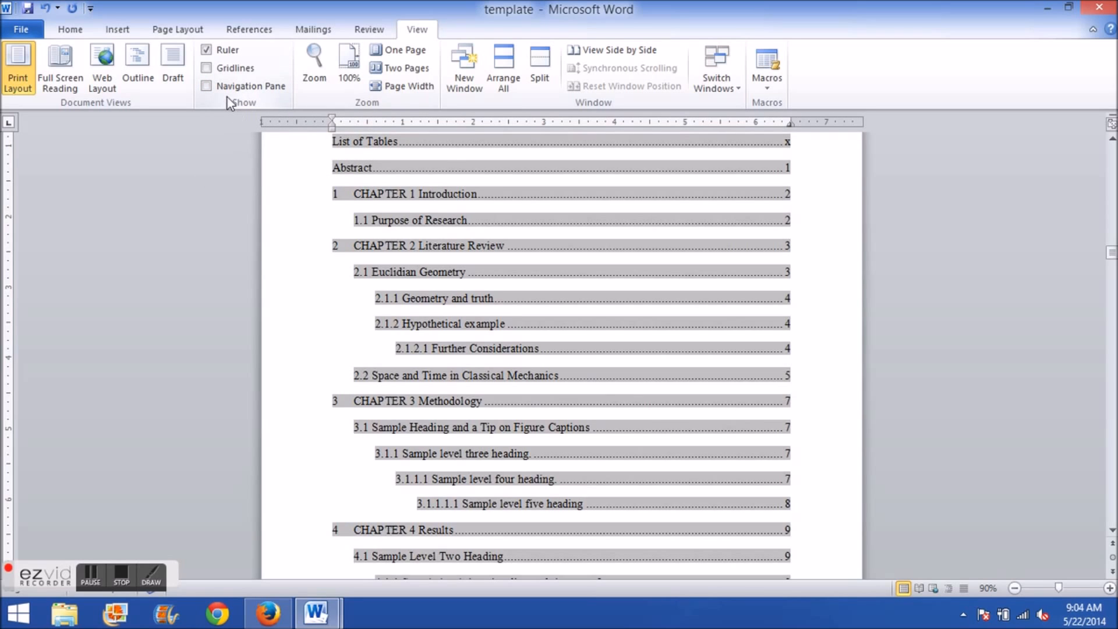
pyautogui.click(206, 87)
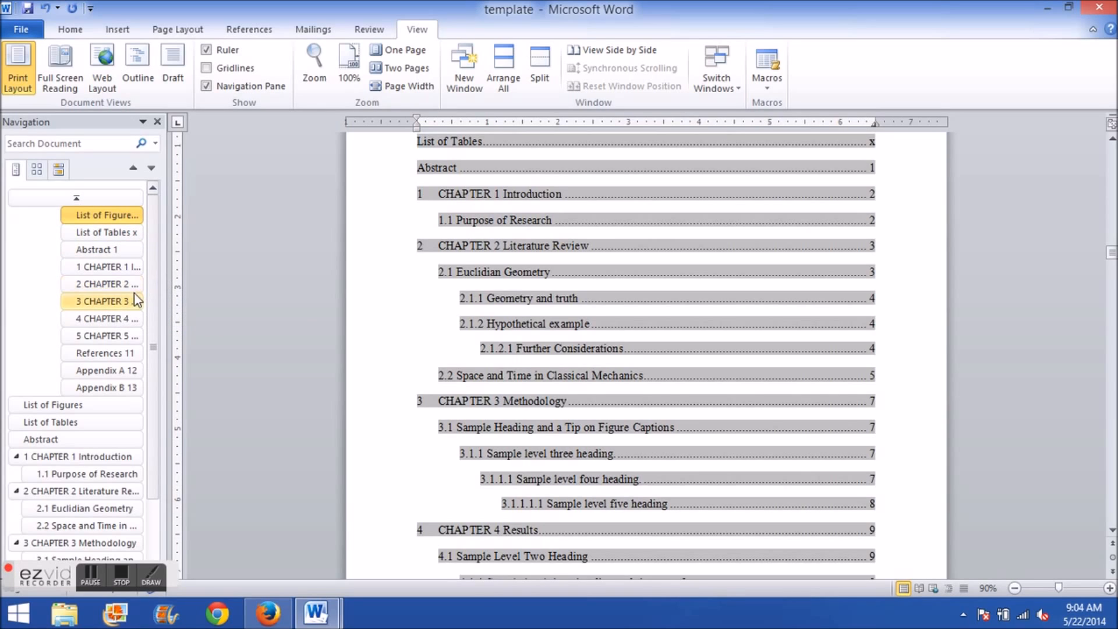
pyautogui.scroll(-2, 93, 426)
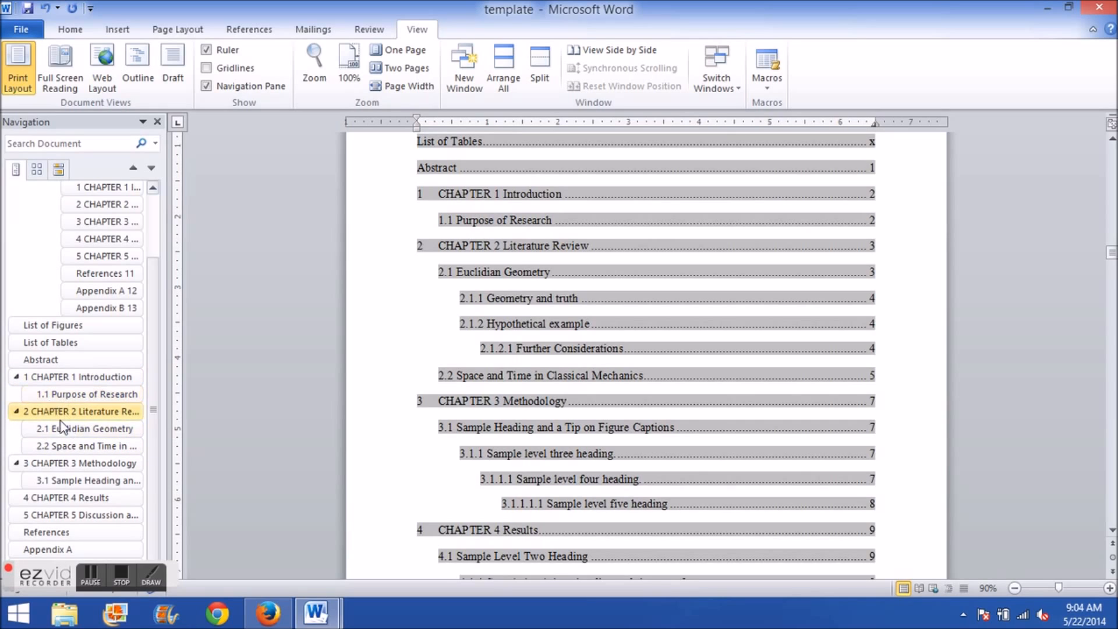
# Step: Go to section 2.1 Euclidian Geometry from the document outline and hide the Navigation Pane
pyautogui.click(73, 430)
pyautogui.scroll(3, 441, 256)
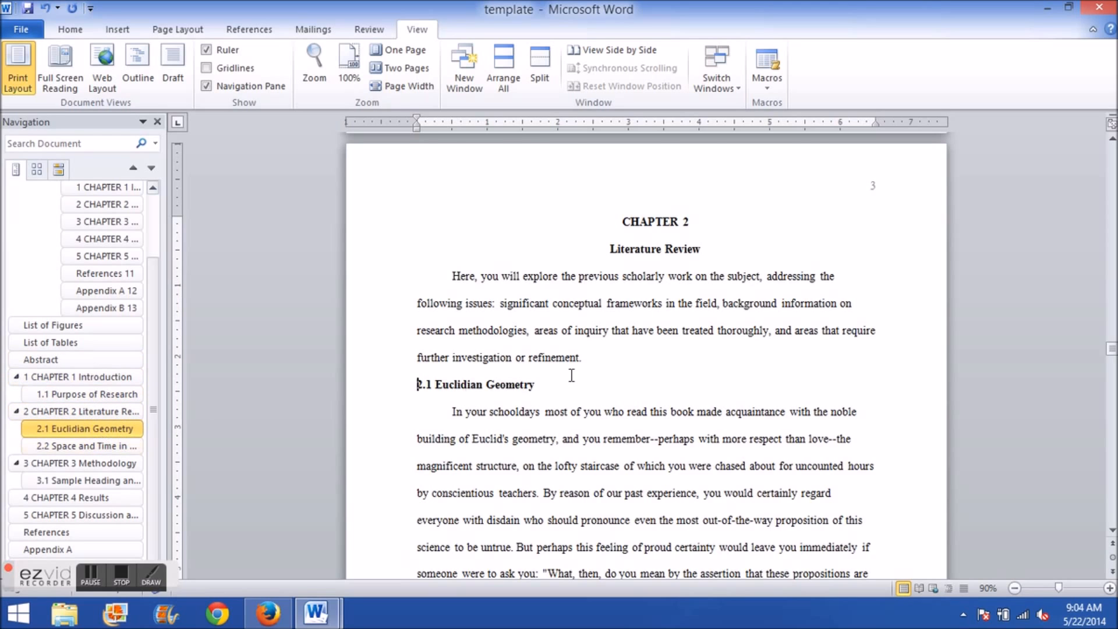
pyautogui.scroll(-3, 483, 328)
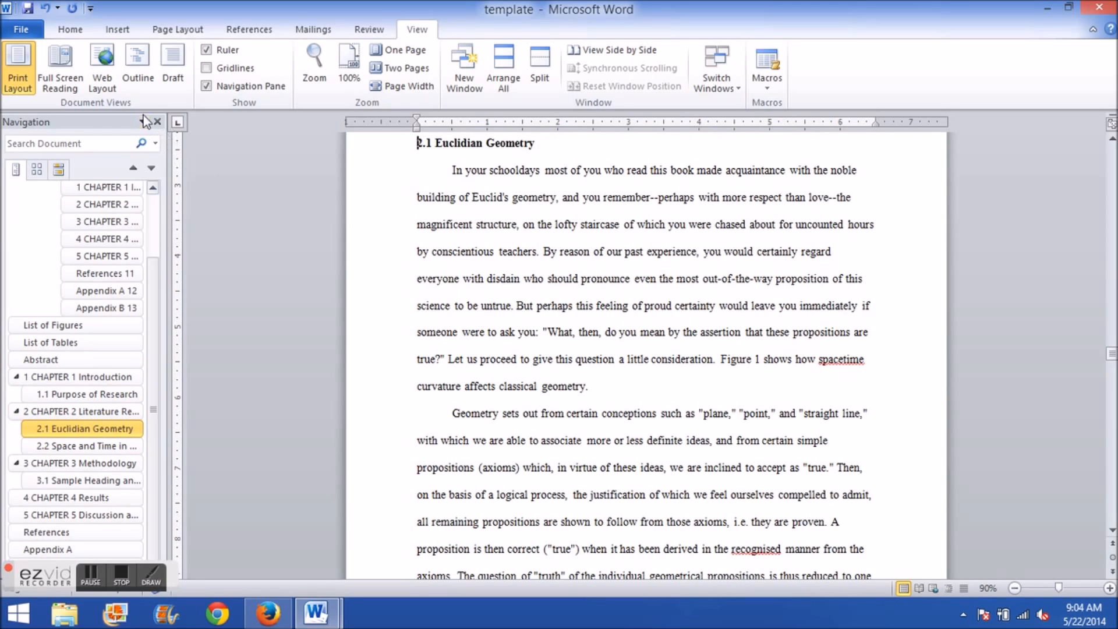
pyautogui.click(207, 87)
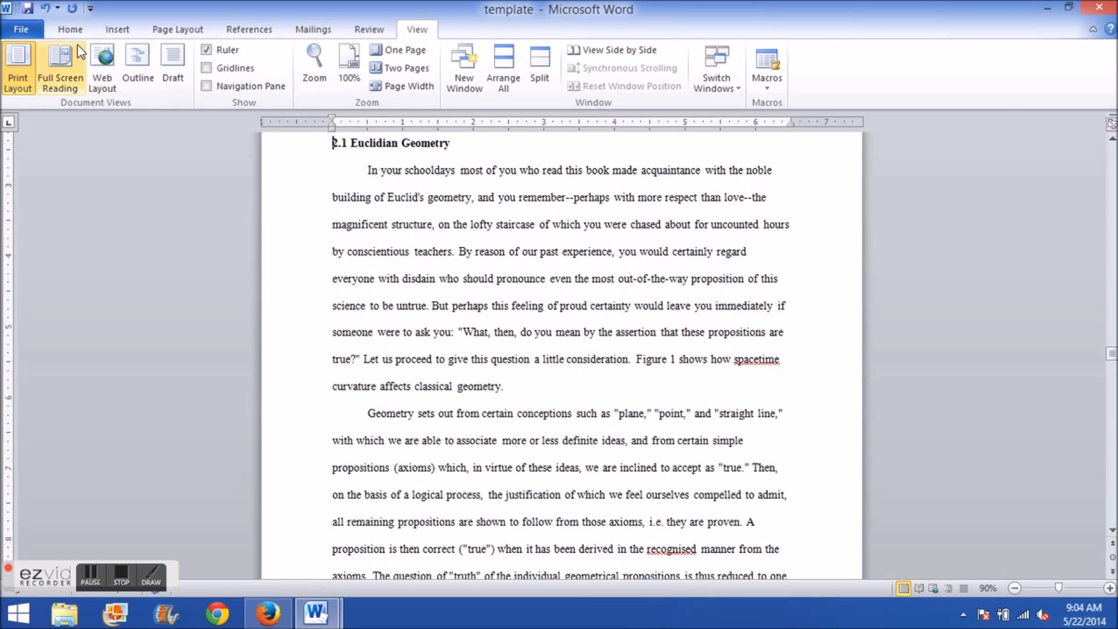
# Step: Change the capital C to lowercase in the 2.1.2.1 heading so it reads "Further considerations"
pyautogui.click(70, 29)
pyautogui.scroll(-3, 588, 343)
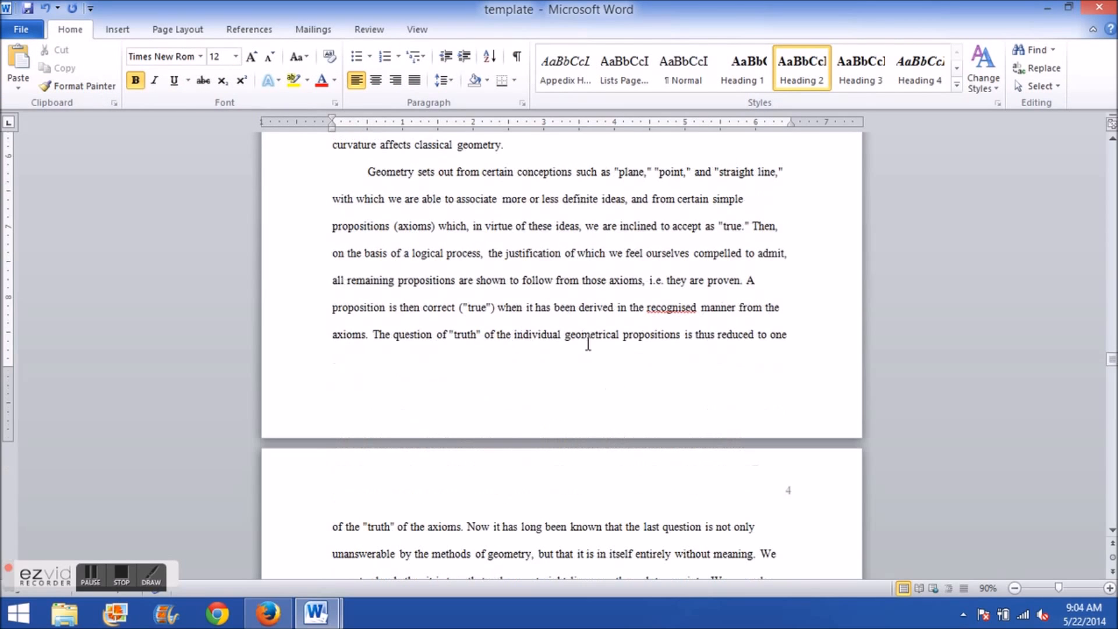
pyautogui.scroll(-6, 587, 342)
pyautogui.scroll(3, 586, 342)
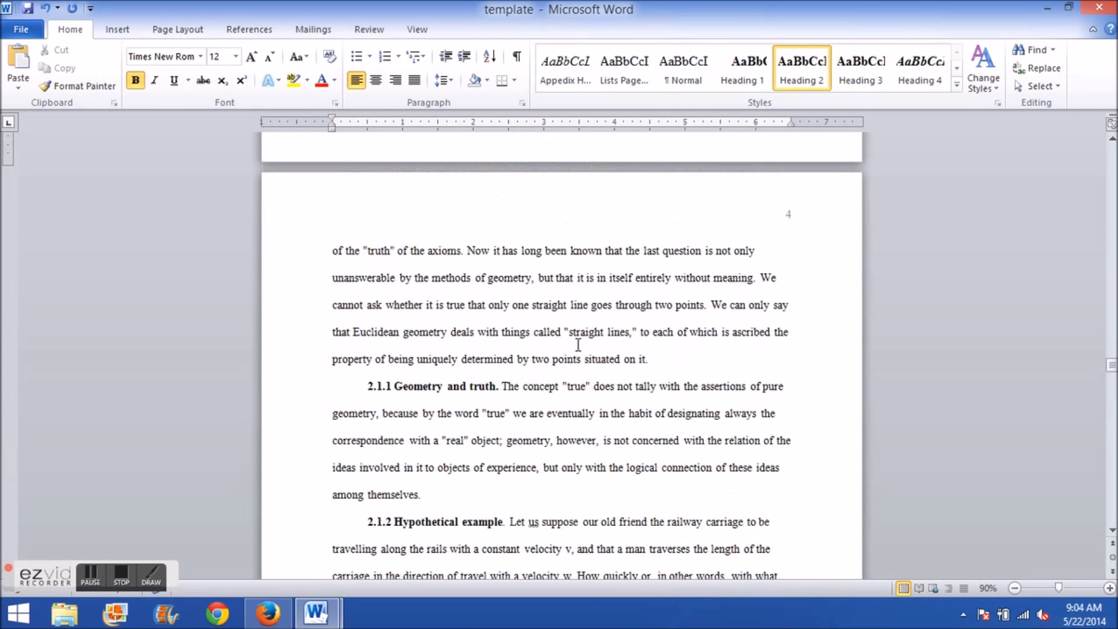
pyautogui.scroll(-5, 578, 345)
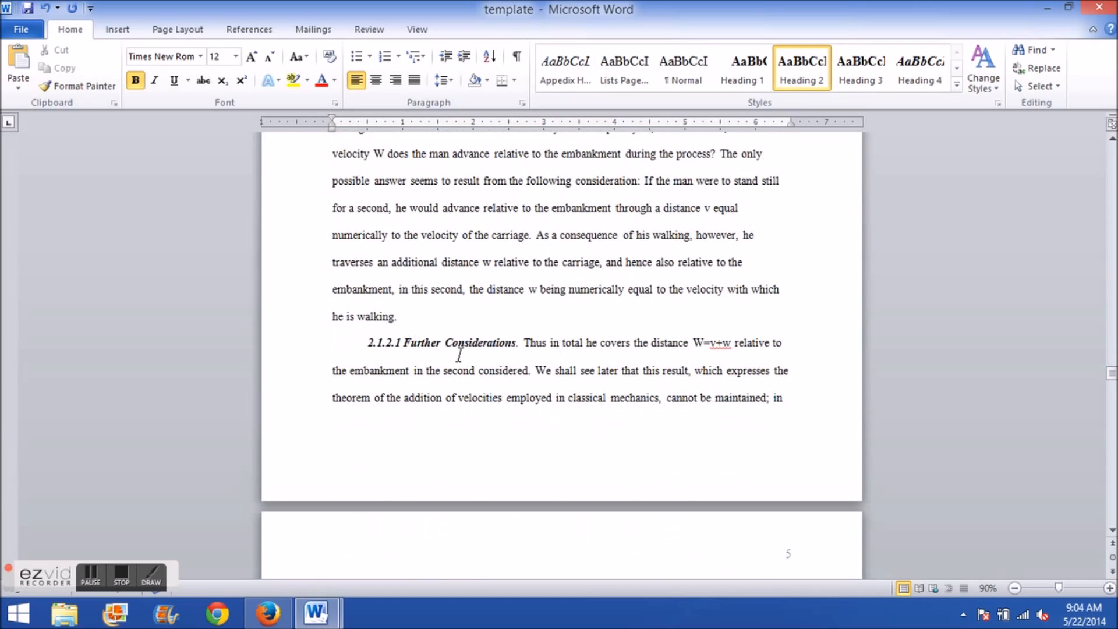
pyautogui.click(446, 343)
pyautogui.press('BackSpace')
pyautogui.write('c')
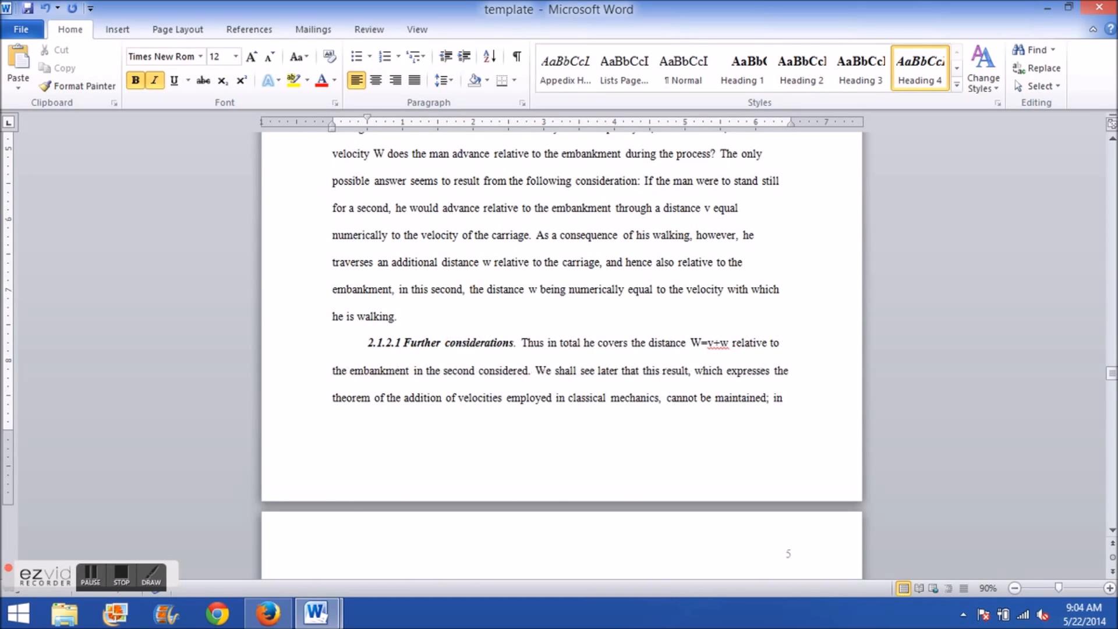
pyautogui.click(456, 288)
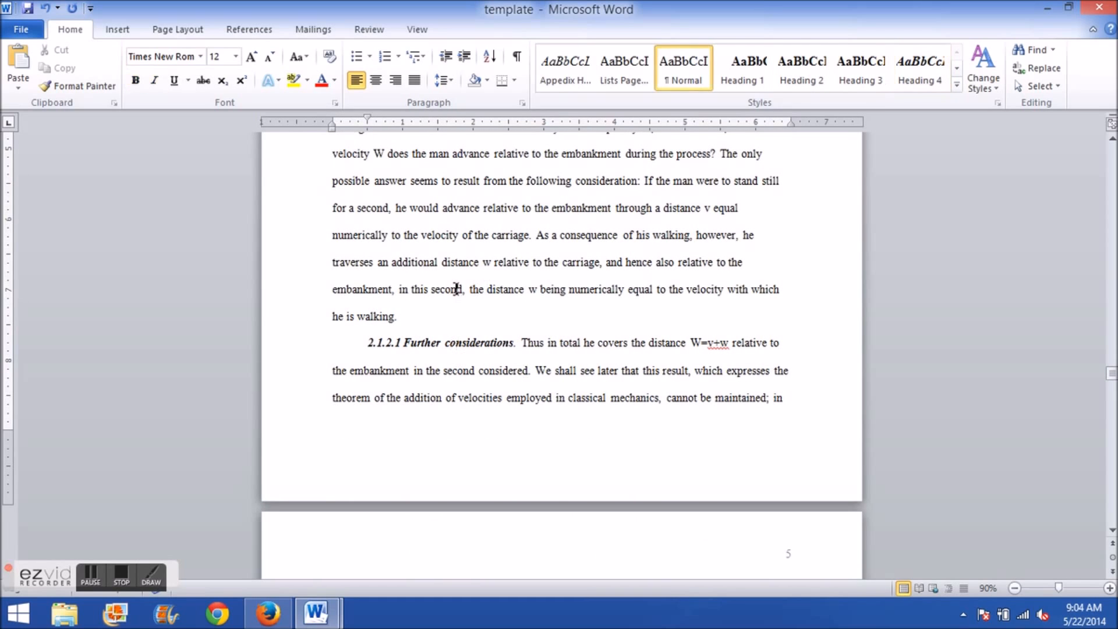
# Step: Examine the style applied to the 2.1.2.1 Further considerations heading and the text around it
pyautogui.click(397, 344)
pyautogui.scroll(-3, 457, 435)
pyautogui.click(442, 239)
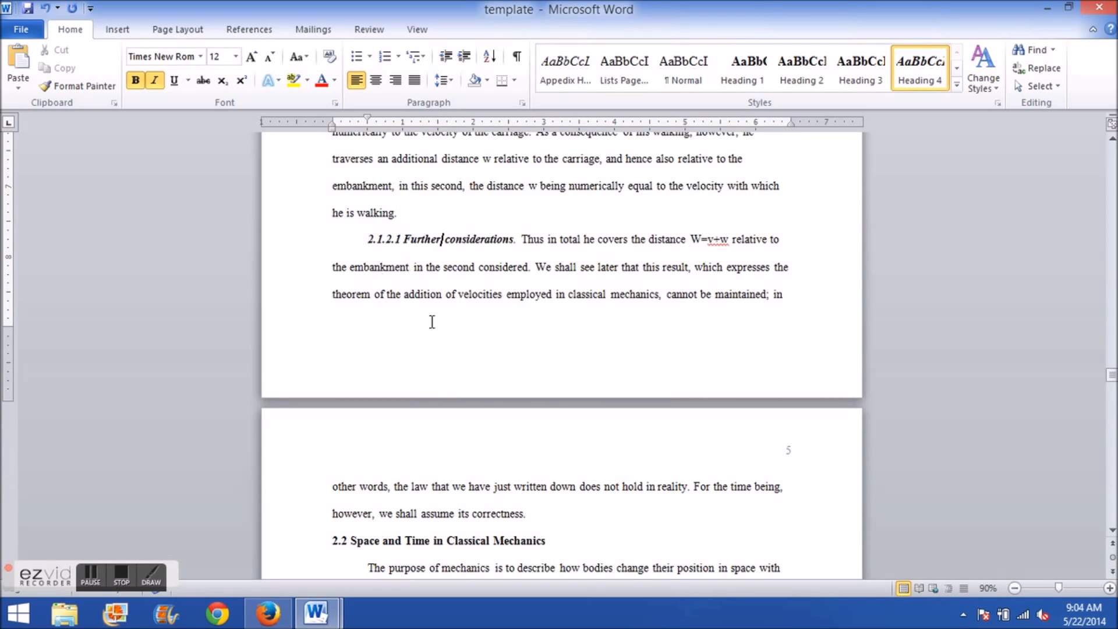
pyautogui.scroll(-3, 440, 319)
pyautogui.scroll(2, 430, 333)
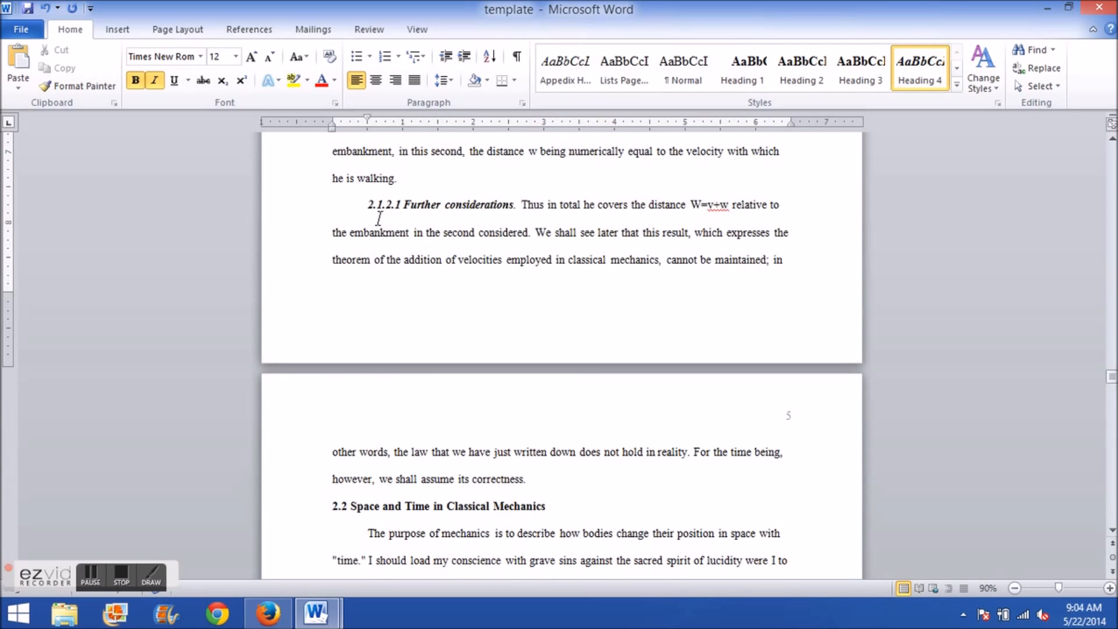
pyautogui.scroll(5, 374, 322)
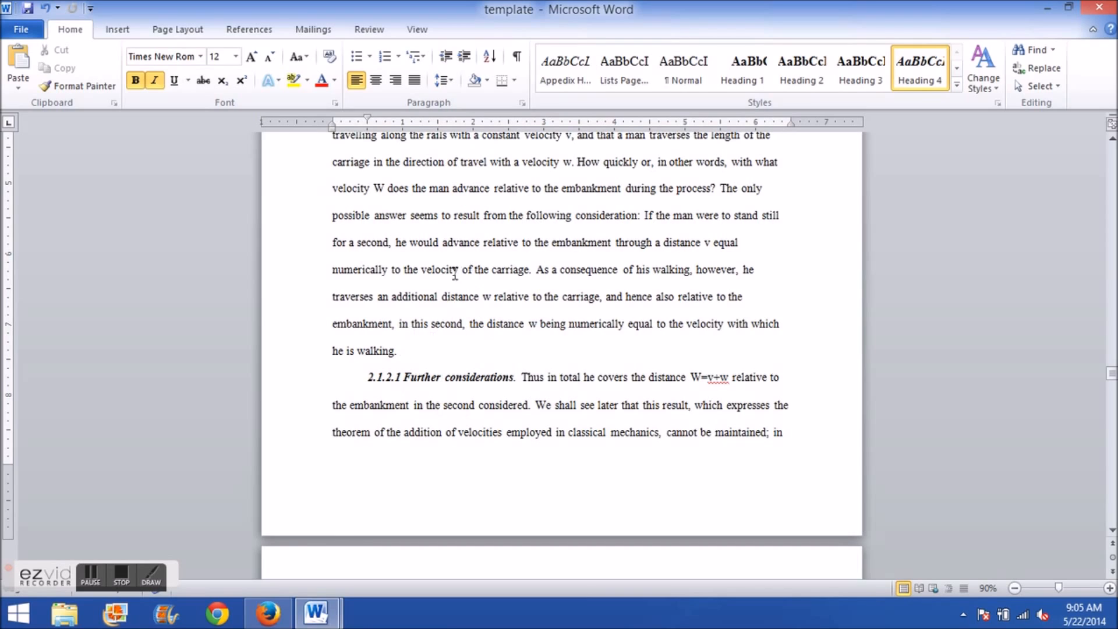
pyautogui.click(368, 377)
pyautogui.keyDown('shift'); pyautogui.click(508, 360); pyautogui.keyUp('shift')
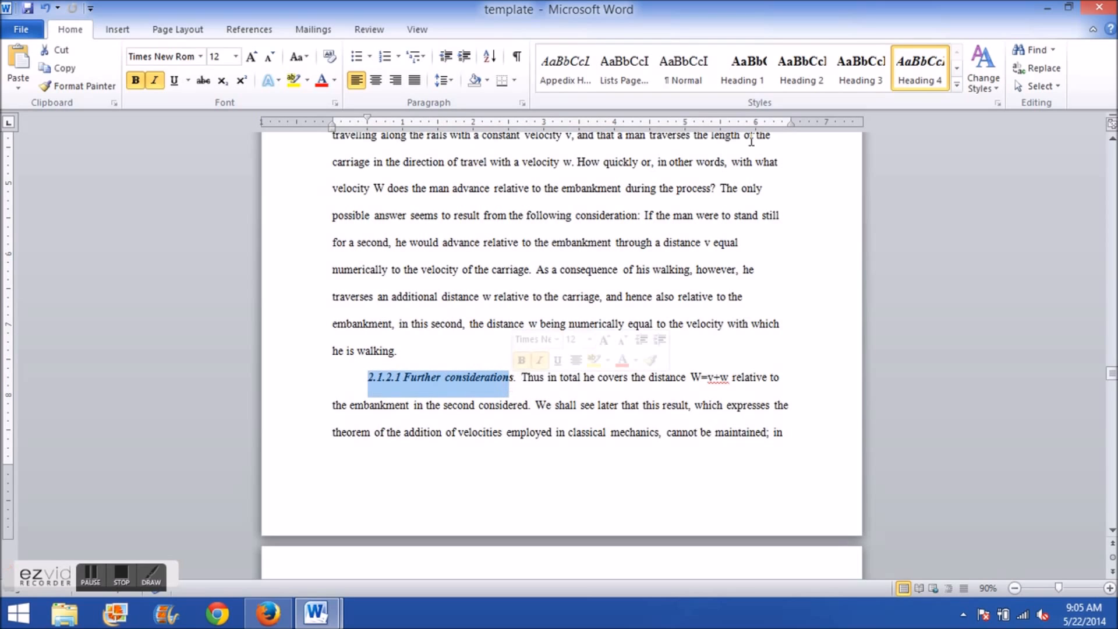
pyautogui.click(507, 268)
# Step: Apply the Normal style to the heading text "2.1.2 Hypothetical example" and make it bold
pyautogui.scroll(4, 416, 390)
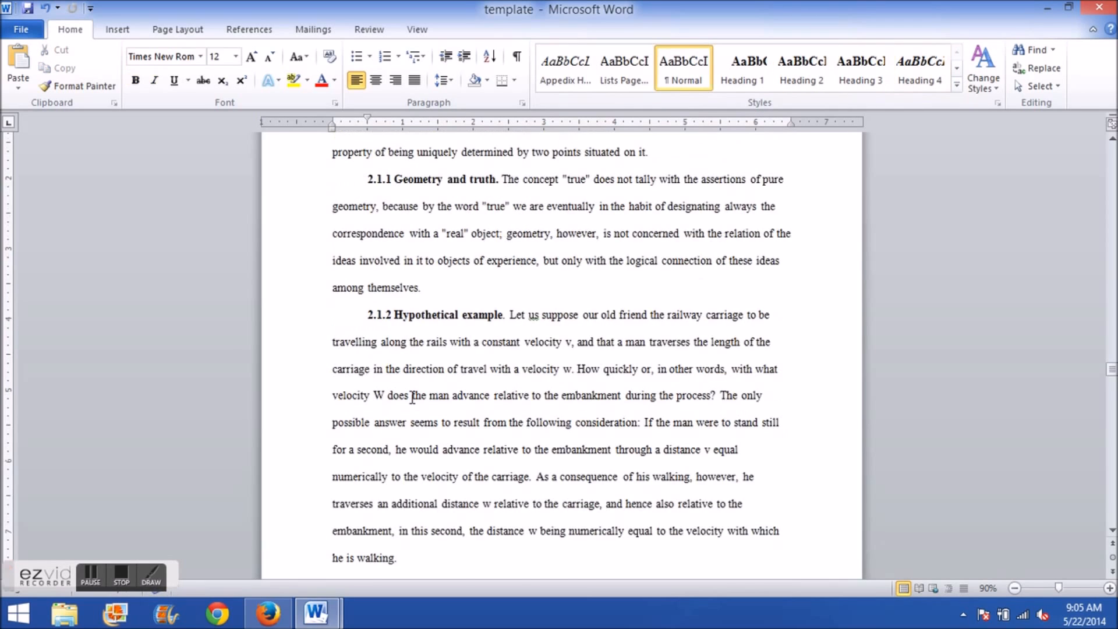
pyautogui.moveTo(370, 416); pyautogui.dragTo(502, 420)
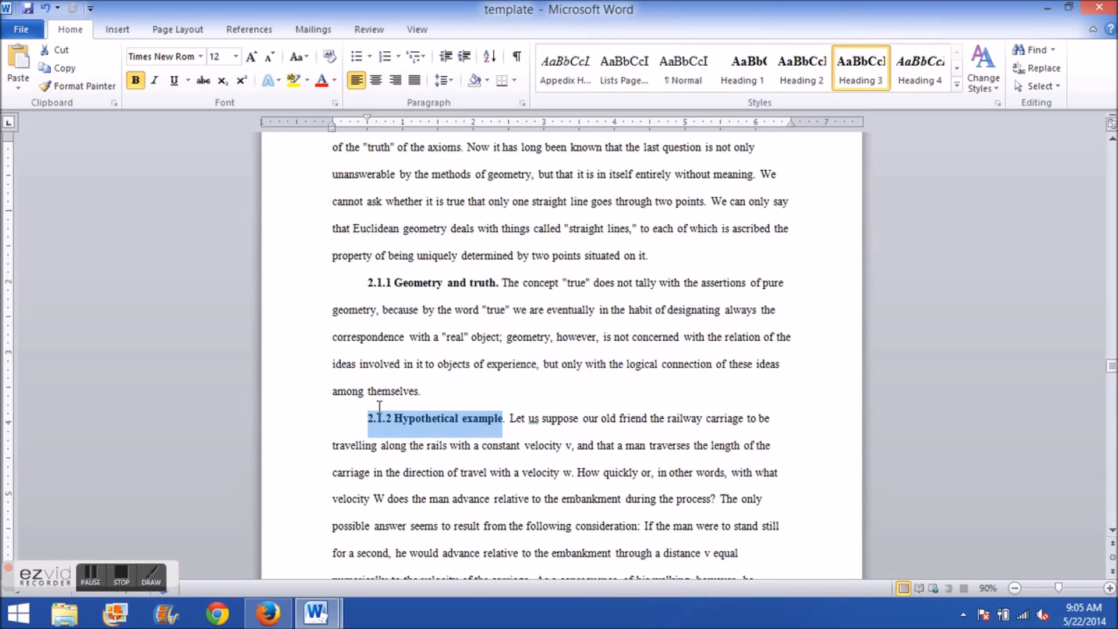
pyautogui.click(681, 76)
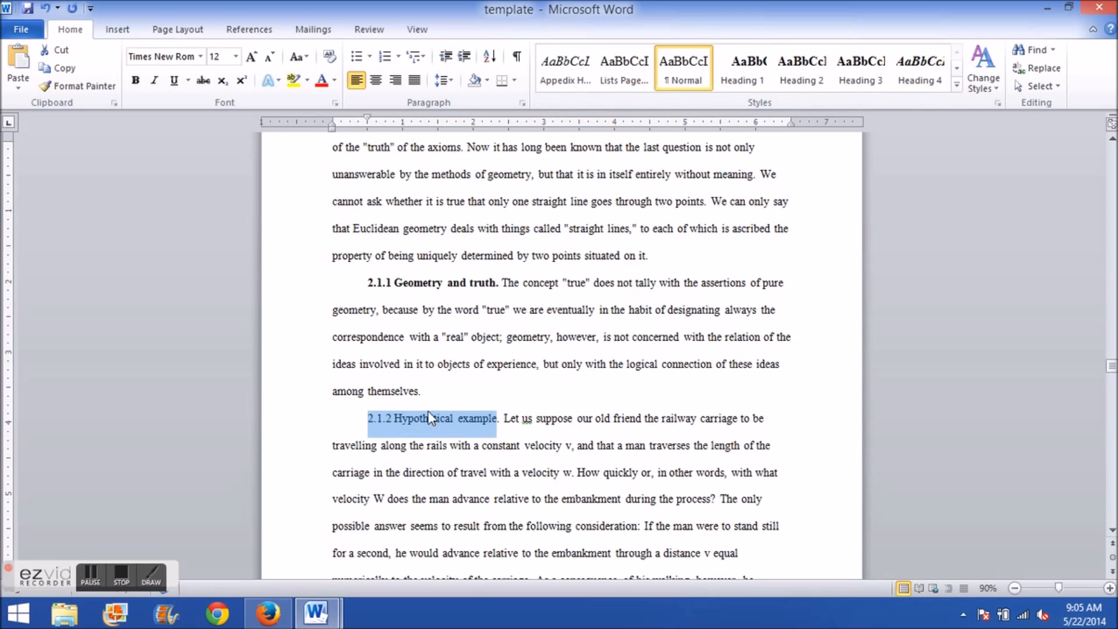
pyautogui.hotkey('ctrl', 'b')
pyautogui.click(452, 418)
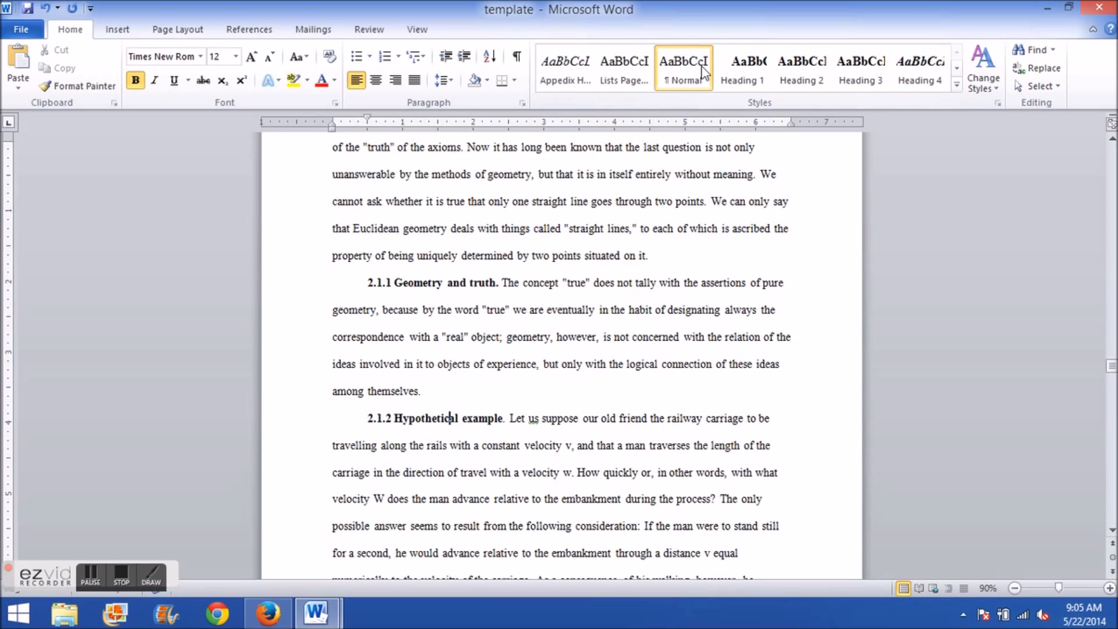
# Step: Apply the Heading 3 style to the text "2.1.2 Hypothetical example" only, leaving out the paragraph text after it
pyautogui.scroll(-2, 394, 314)
pyautogui.scroll(1, 395, 314)
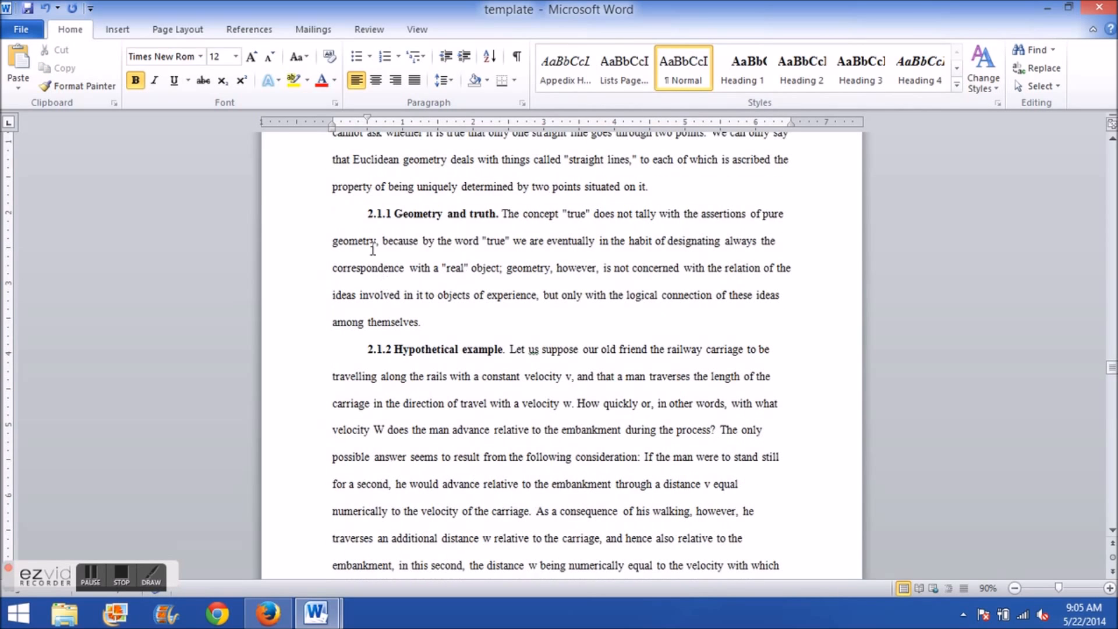
pyautogui.click(367, 350)
pyautogui.keyDown('shift'); pyautogui.click(502, 350); pyautogui.keyUp('shift')
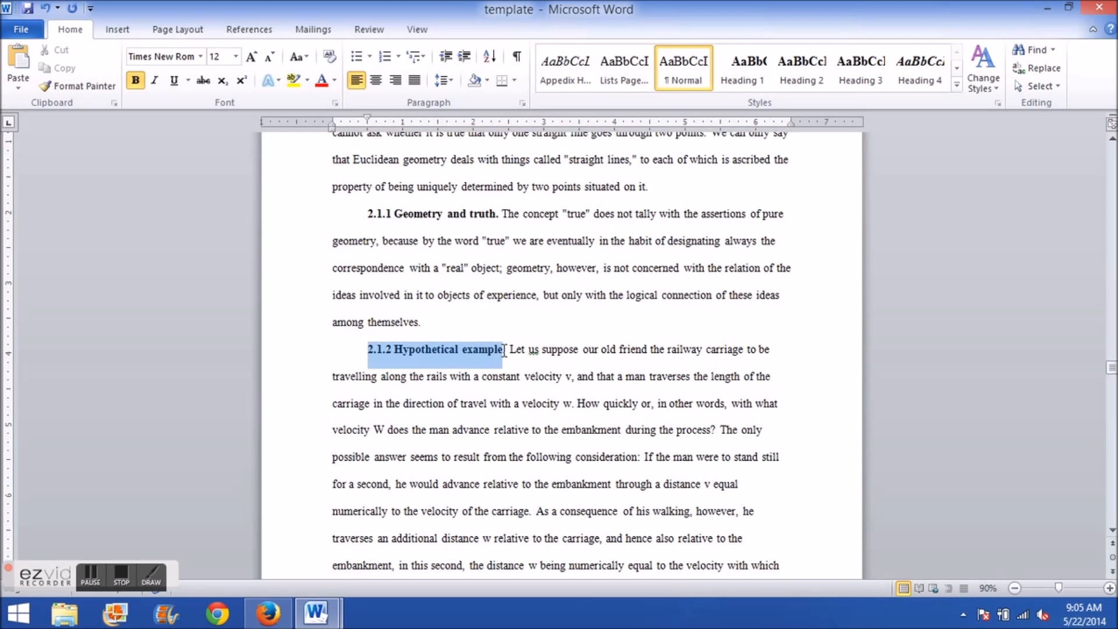
pyautogui.click(864, 73)
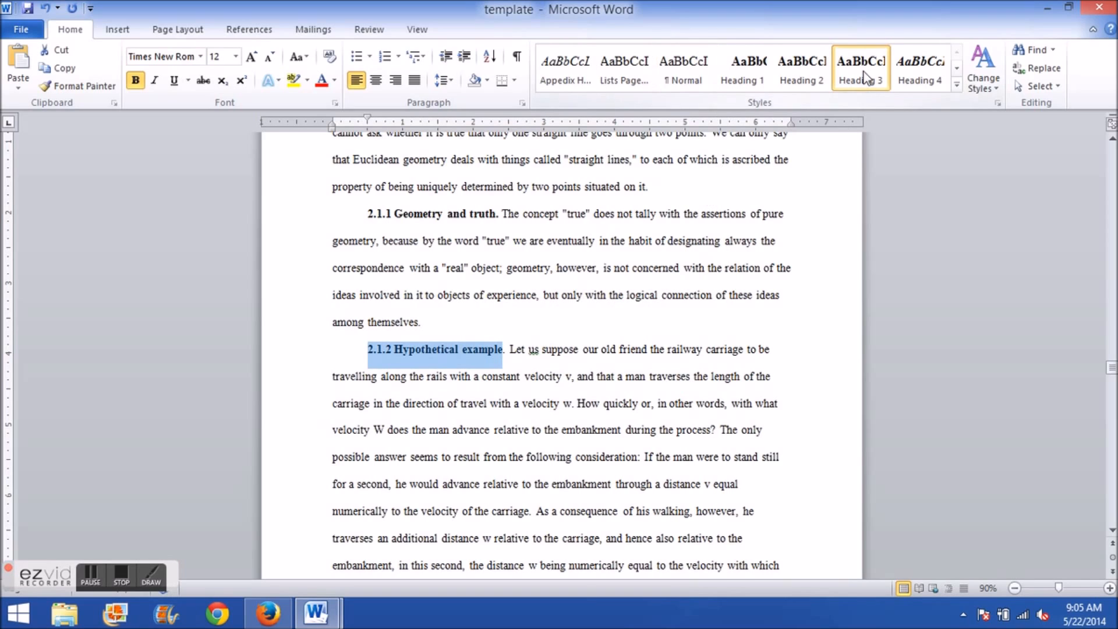
pyautogui.click(601, 268)
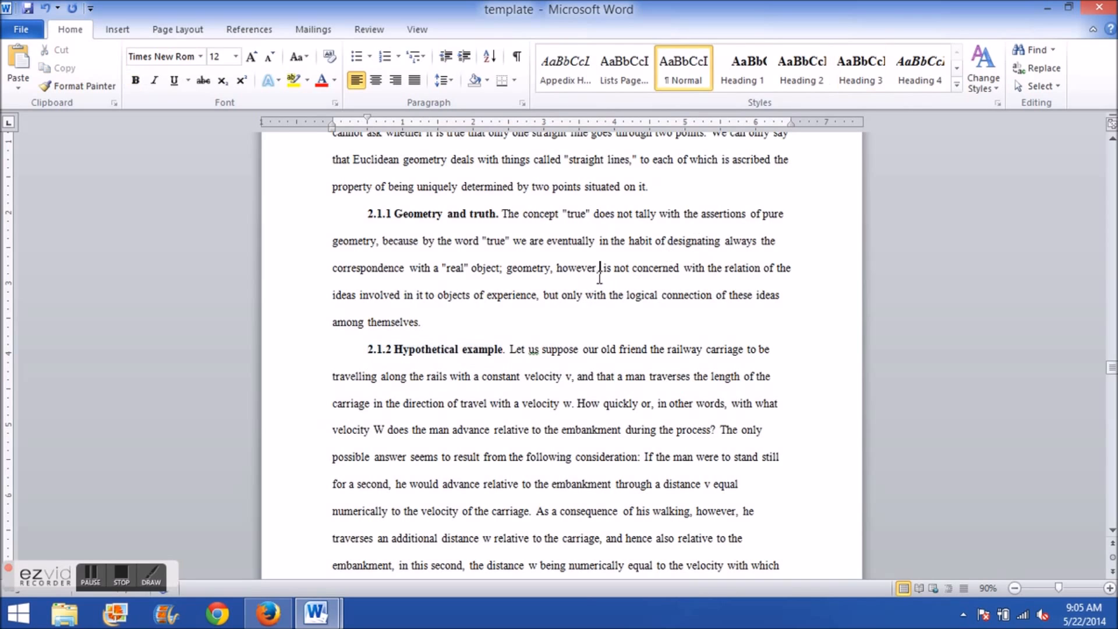
# Step: Apply the Heading 3 style to the words "example. Let us suppose our" in section 2.1.2
pyautogui.scroll(-2, 526, 336)
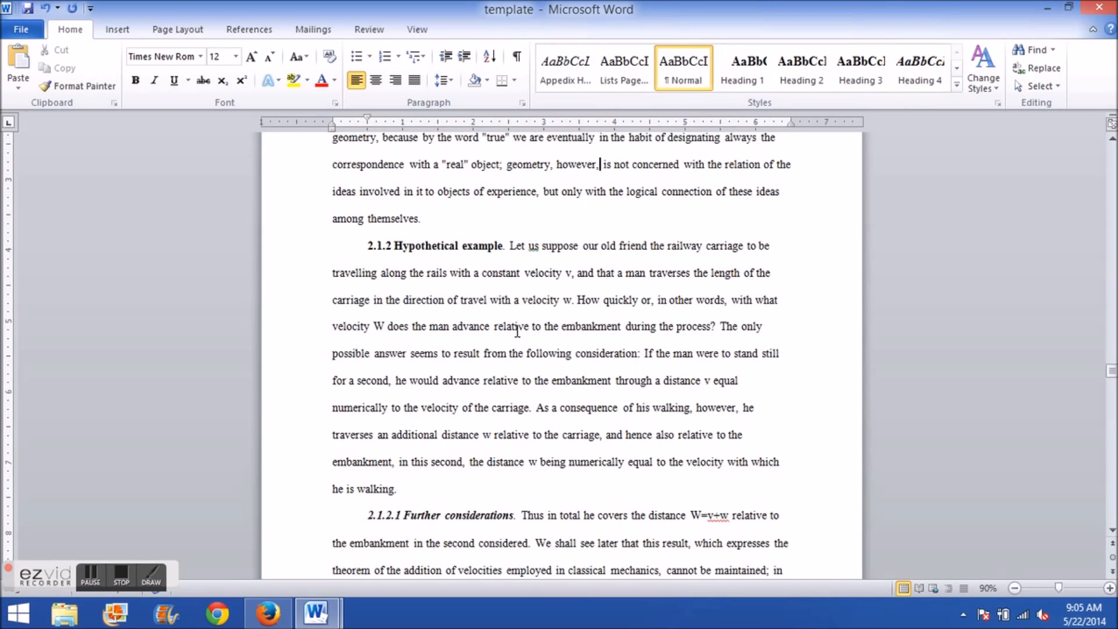
pyautogui.scroll(2, 513, 326)
pyautogui.moveTo(458, 349); pyautogui.dragTo(573, 356)
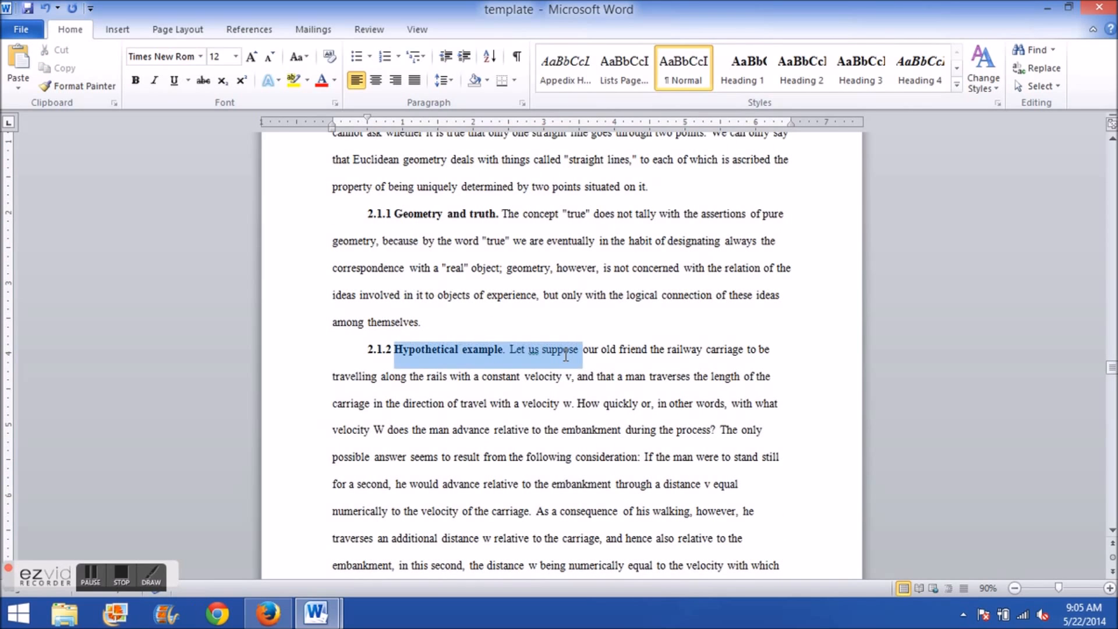
pyautogui.moveTo(476, 352); pyautogui.dragTo(588, 352)
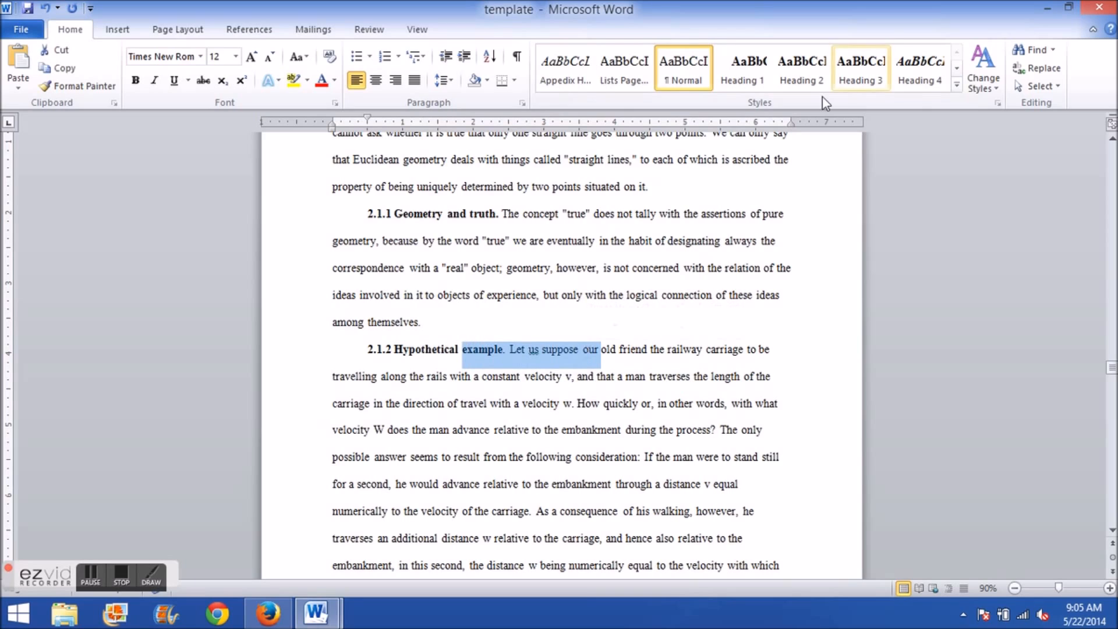
pyautogui.click(861, 67)
pyautogui.click(535, 384)
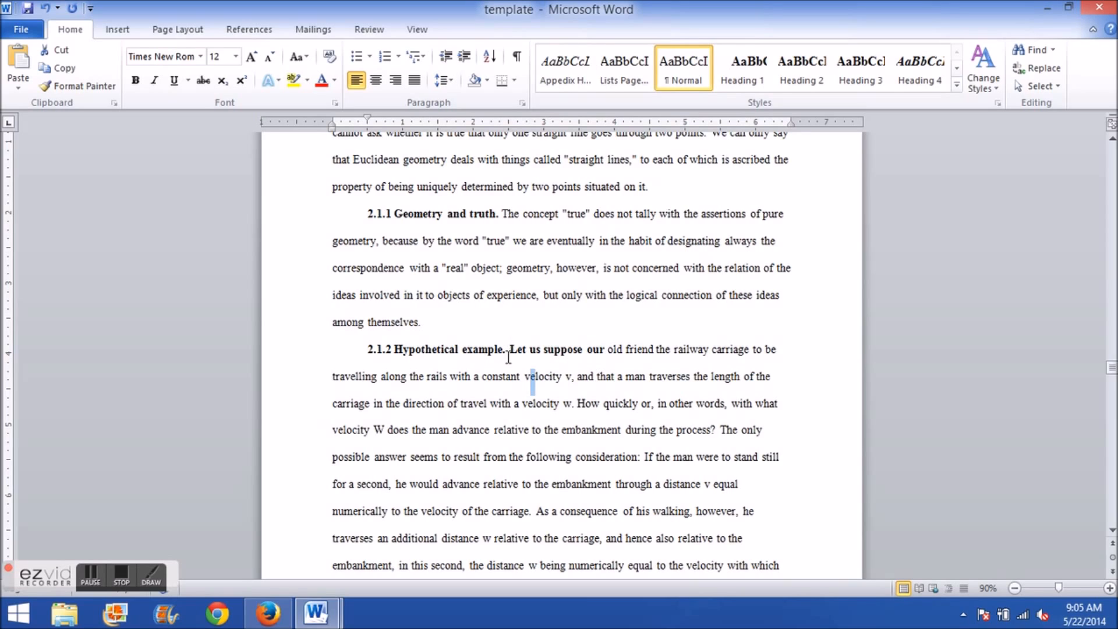
# Step: Apply the Normal style to the words "Let us suppose" after the 2.1.2 heading and check the heading's own style
pyautogui.moveTo(510, 349); pyautogui.dragTo(603, 351)
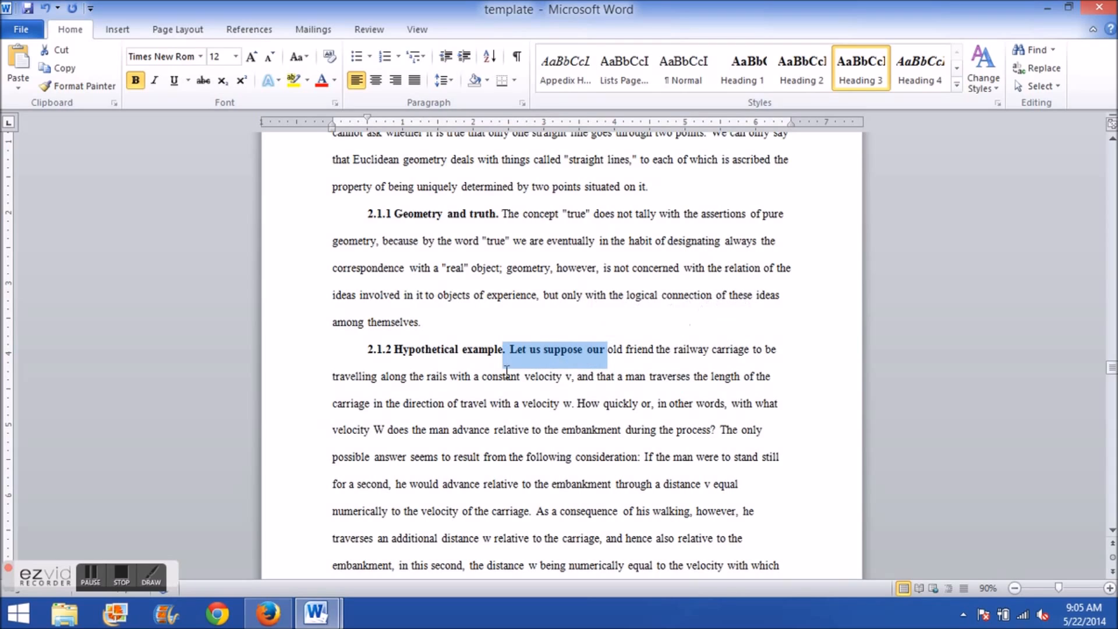
pyautogui.click(527, 349)
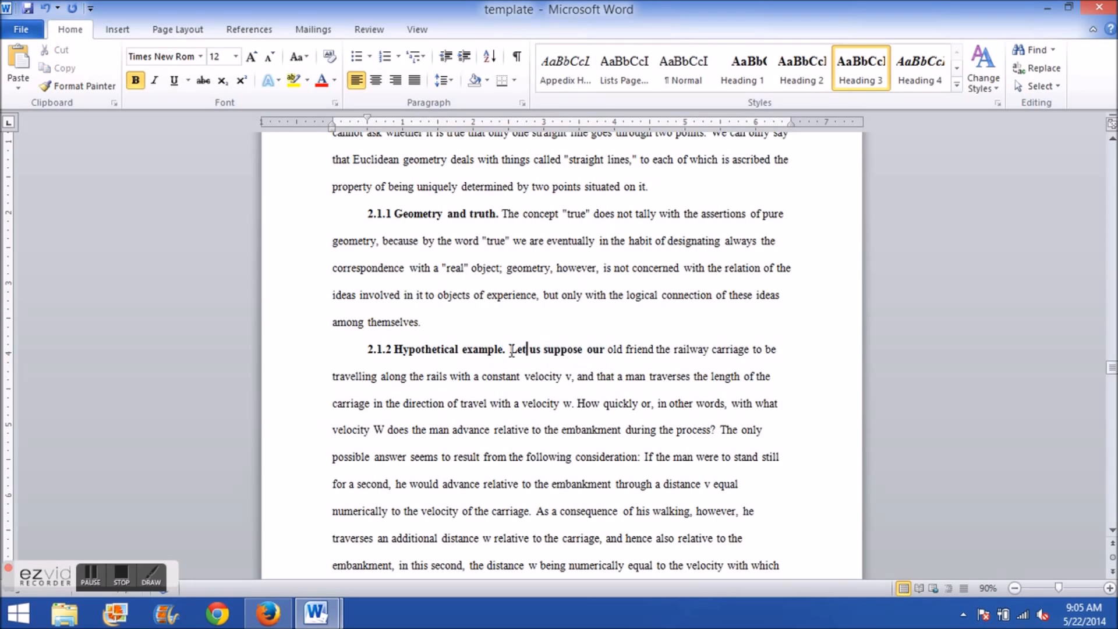
pyautogui.moveTo(511, 349); pyautogui.dragTo(607, 350)
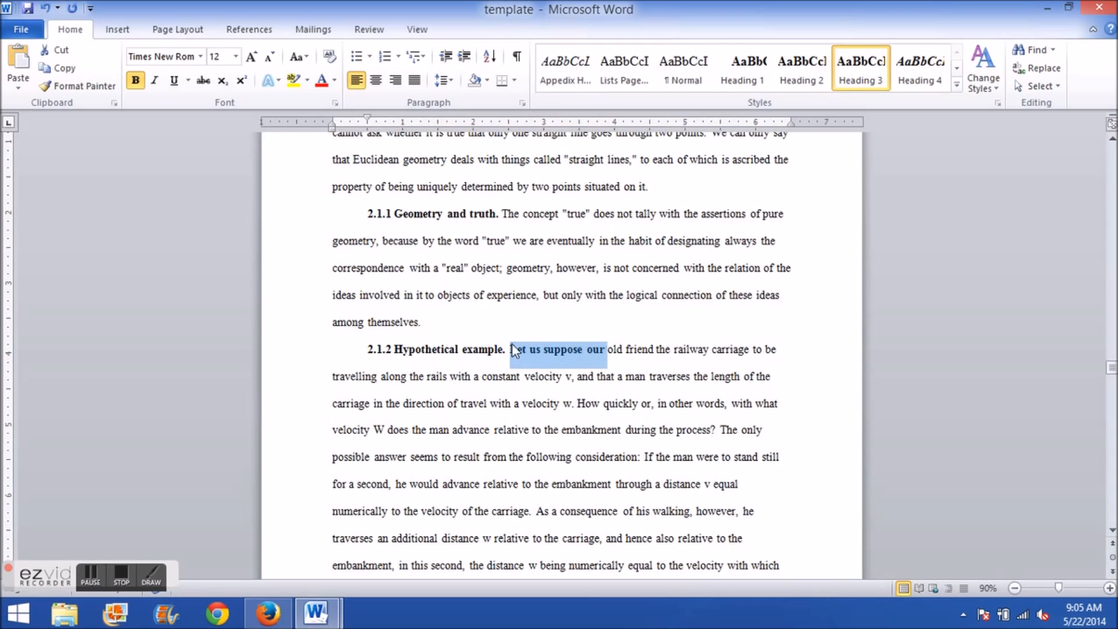
pyautogui.moveTo(502, 351); pyautogui.dragTo(592, 350)
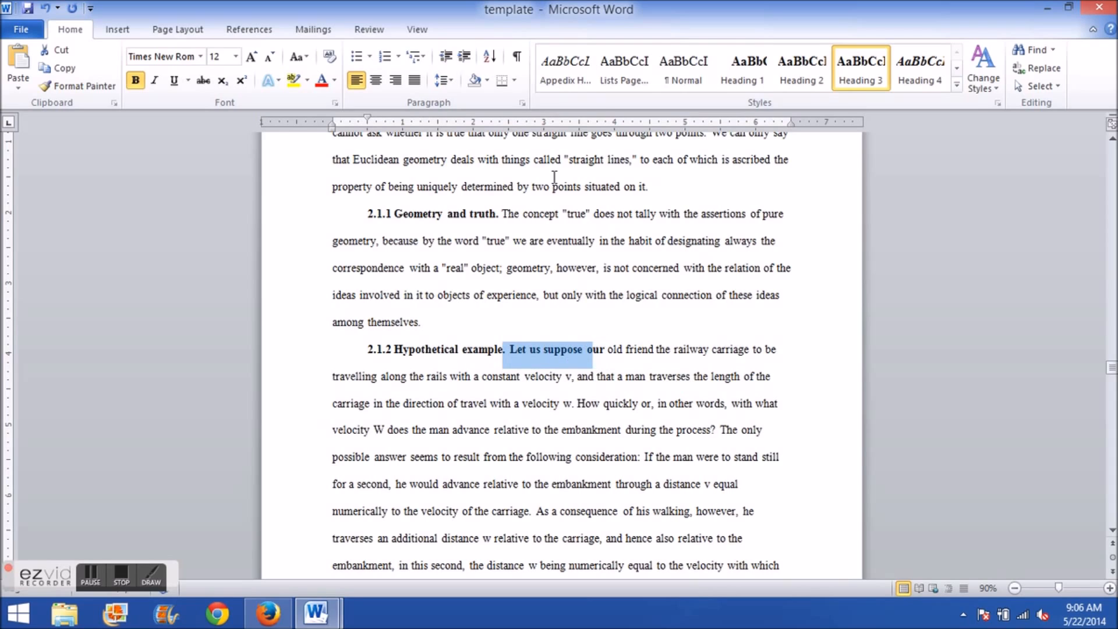
pyautogui.click(677, 76)
pyautogui.click(516, 402)
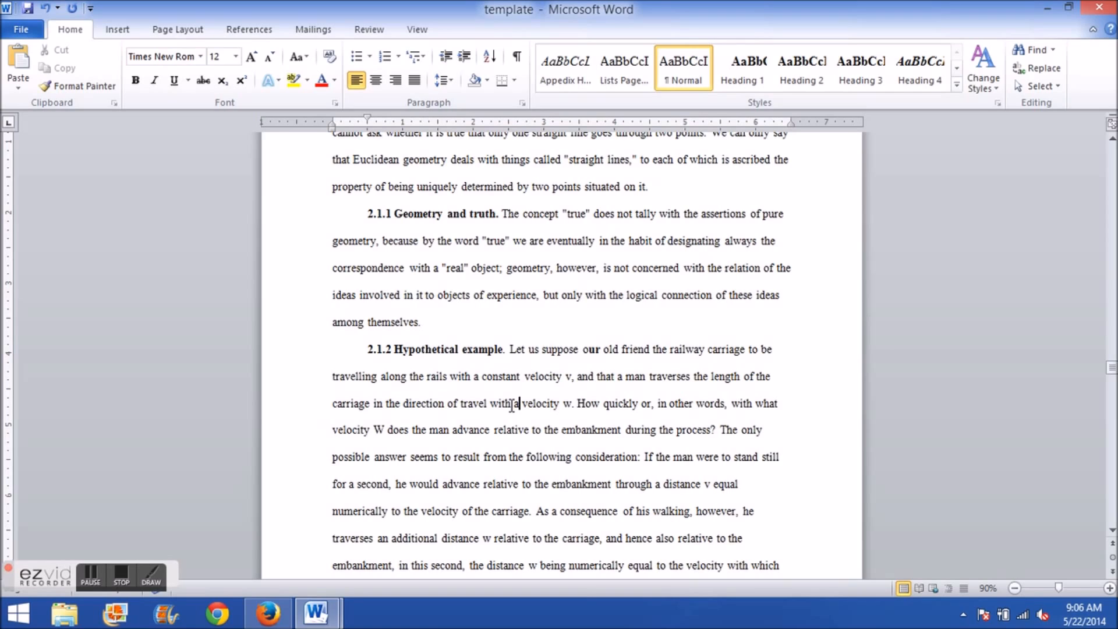
pyautogui.click(459, 350)
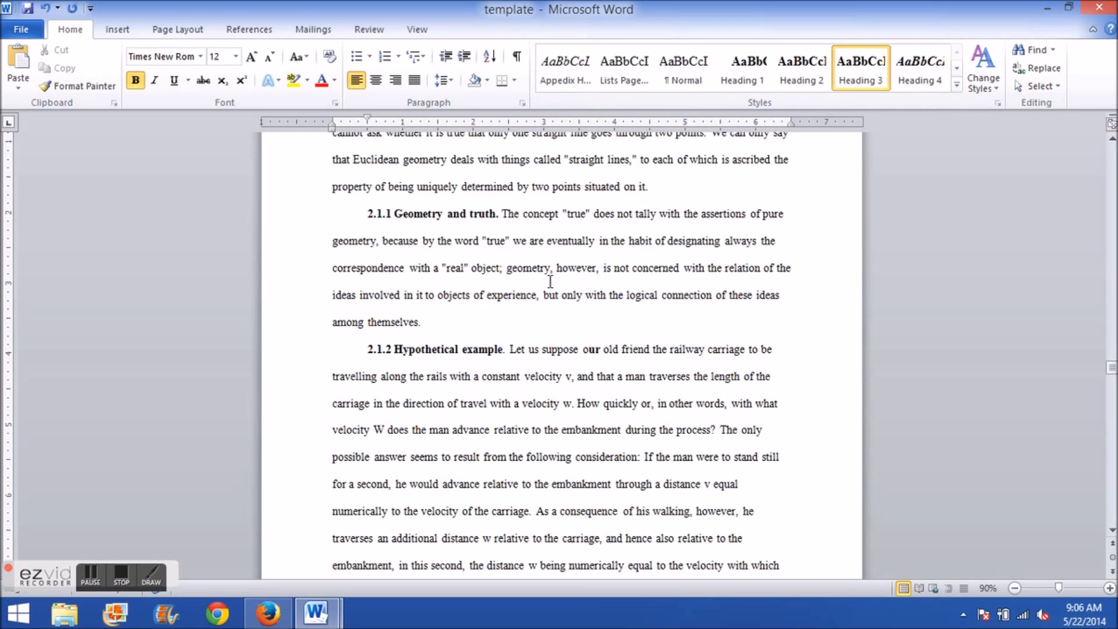
# Step: Copy the heading text "2.1.2 Hypothetical example"
pyautogui.scroll(-2, 550, 282)
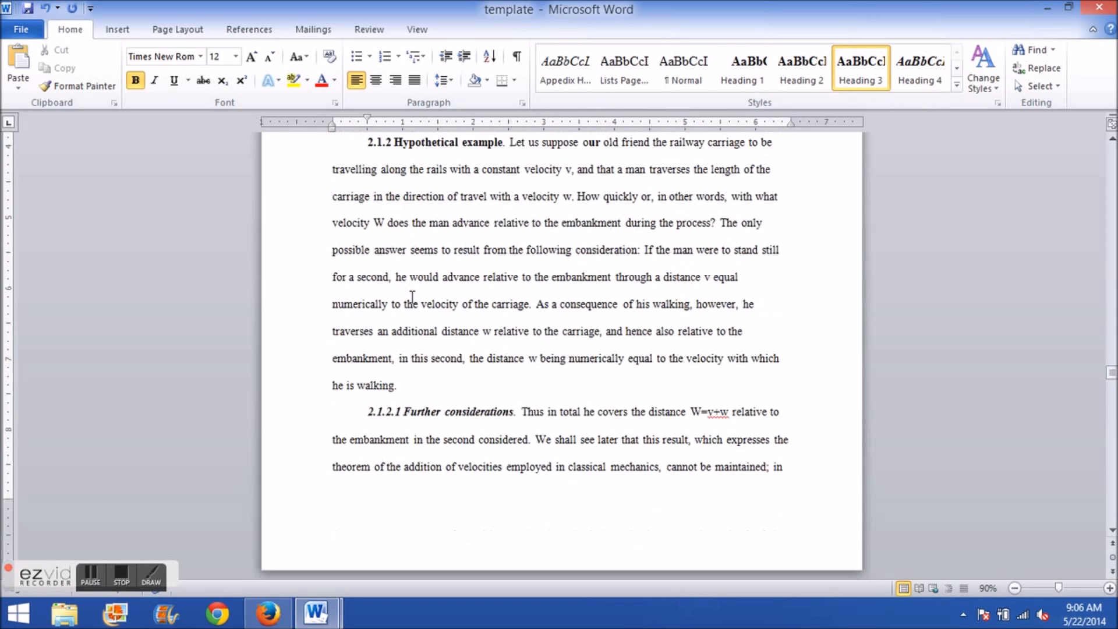
pyautogui.scroll(-2, 404, 311)
pyautogui.scroll(-3, 404, 312)
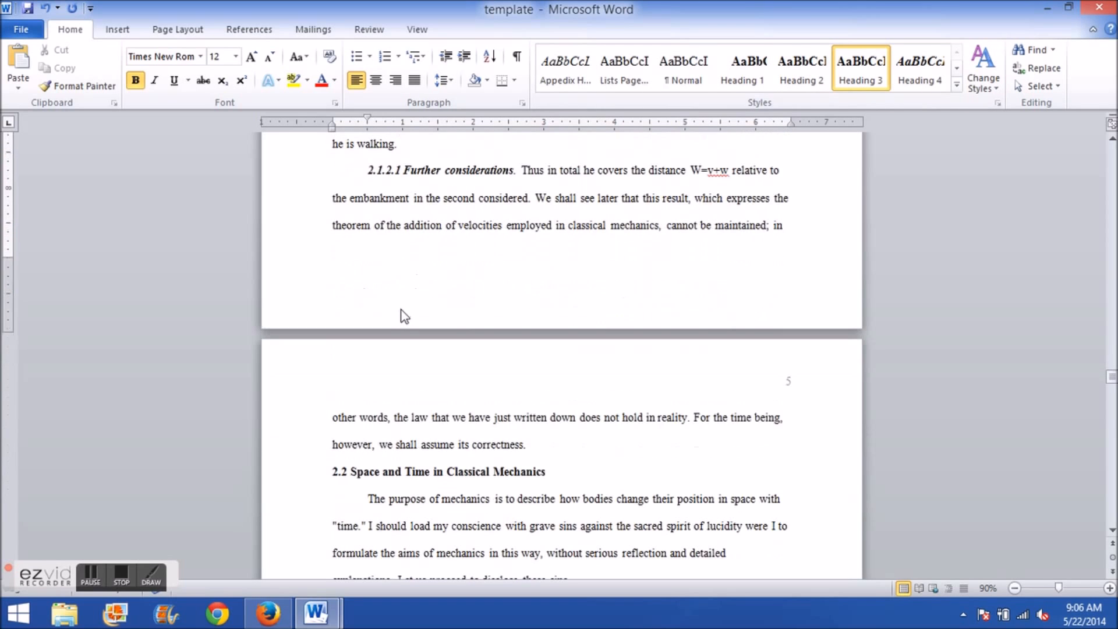
pyautogui.scroll(5, 405, 316)
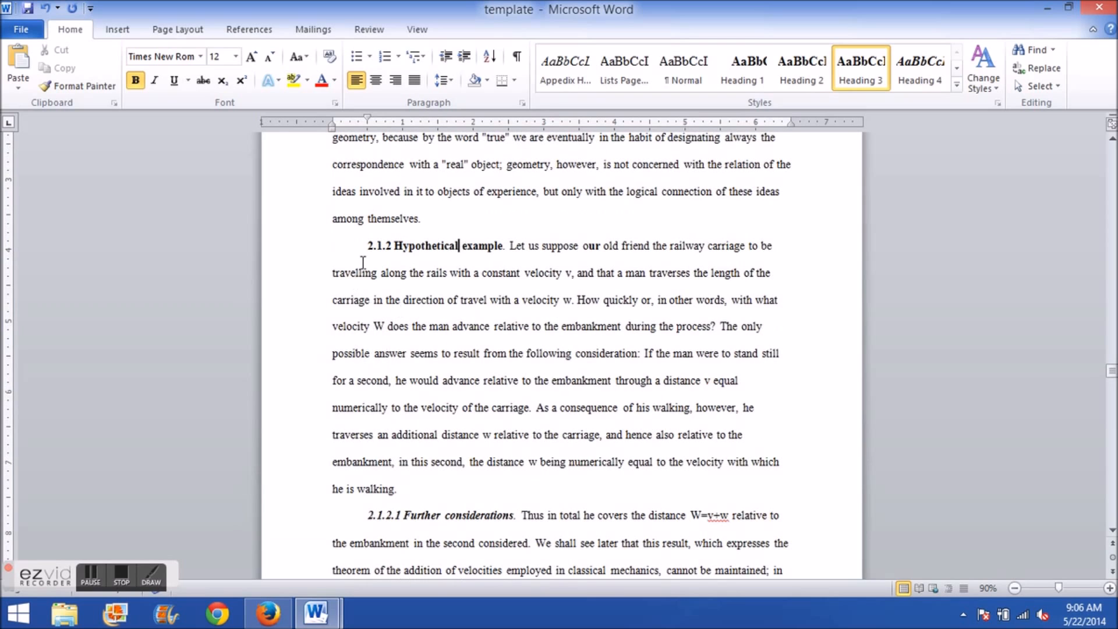
pyautogui.moveTo(366, 251); pyautogui.dragTo(502, 251)
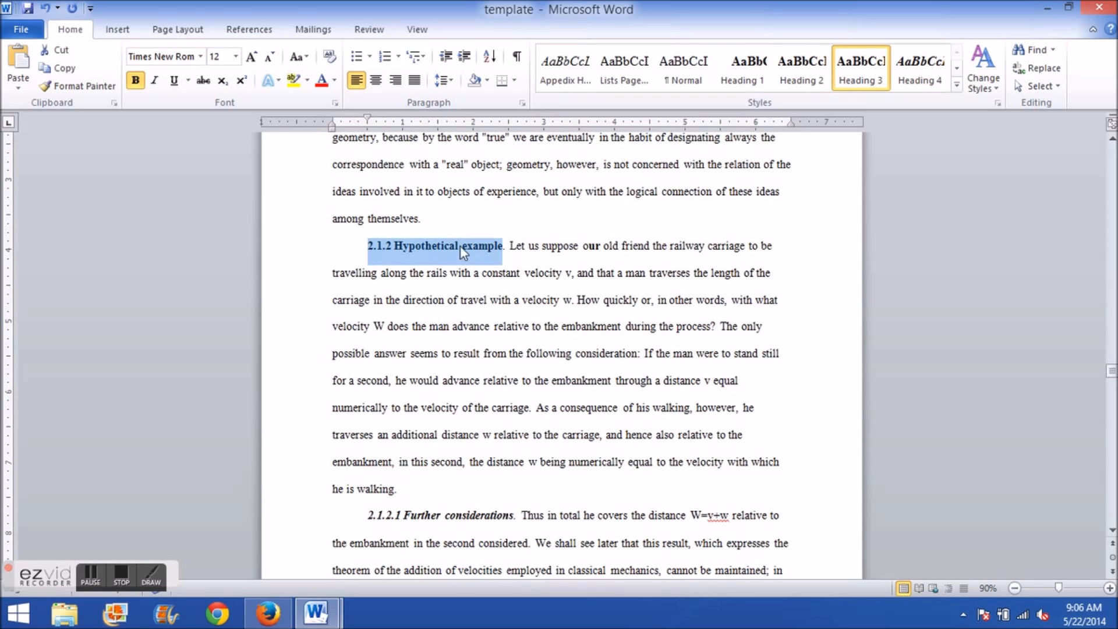
pyautogui.rightClick(460, 247)
pyautogui.click(500, 273)
pyautogui.scroll(1, 381, 250)
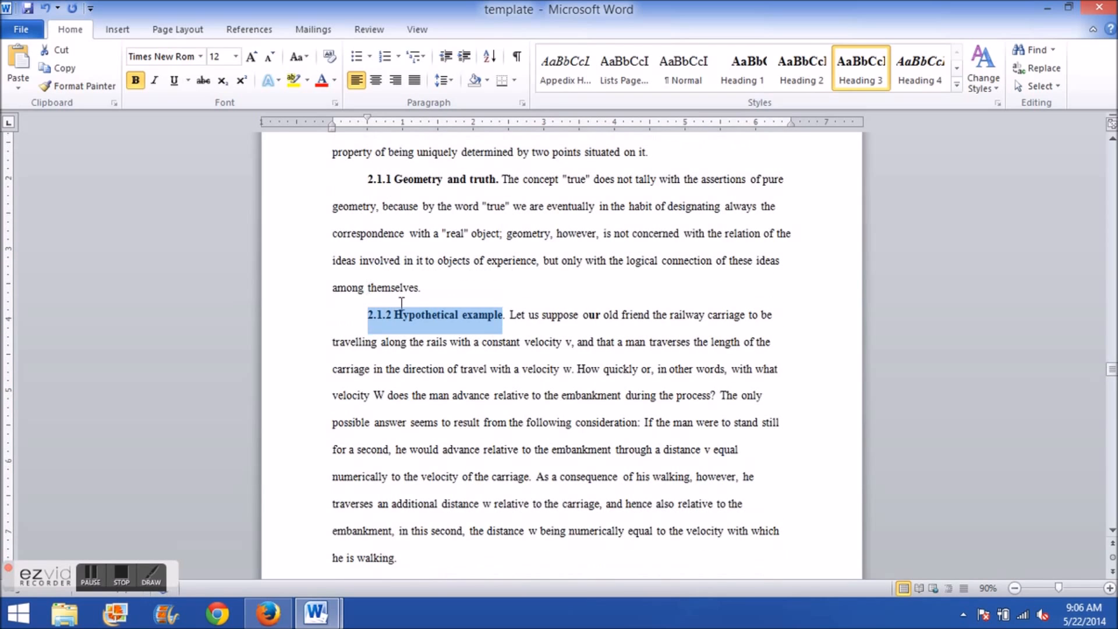
# Step: Paste the copied heading into a new paragraph at the end of section 2.1.2 and add ". dflskdjlkjdf" after it
pyautogui.click(469, 292)
pyautogui.press('Down')
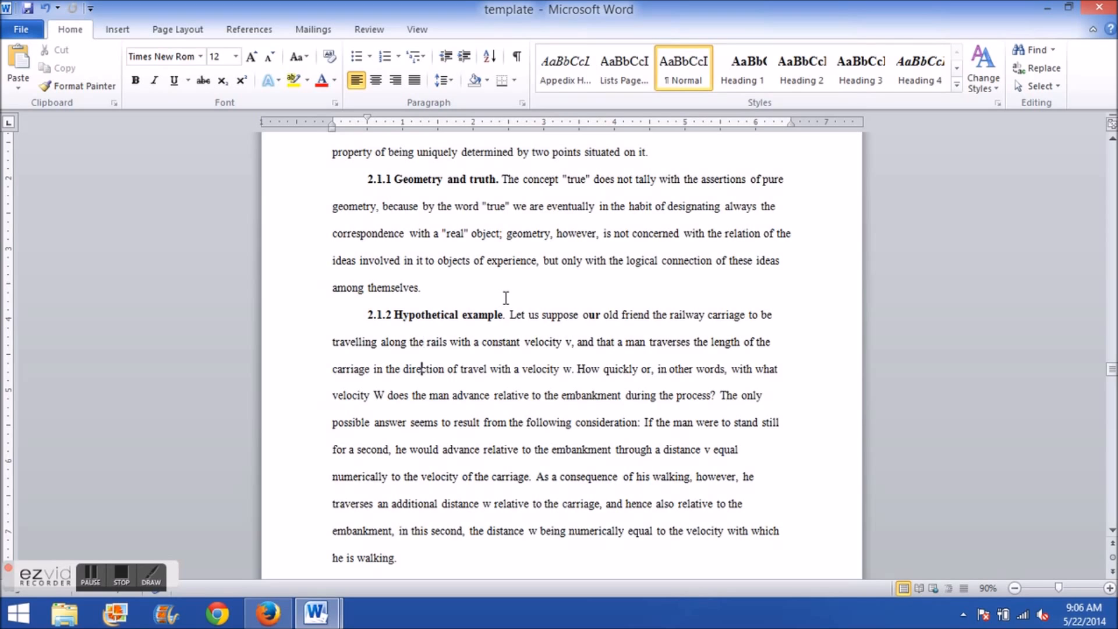
pyautogui.press('Return')
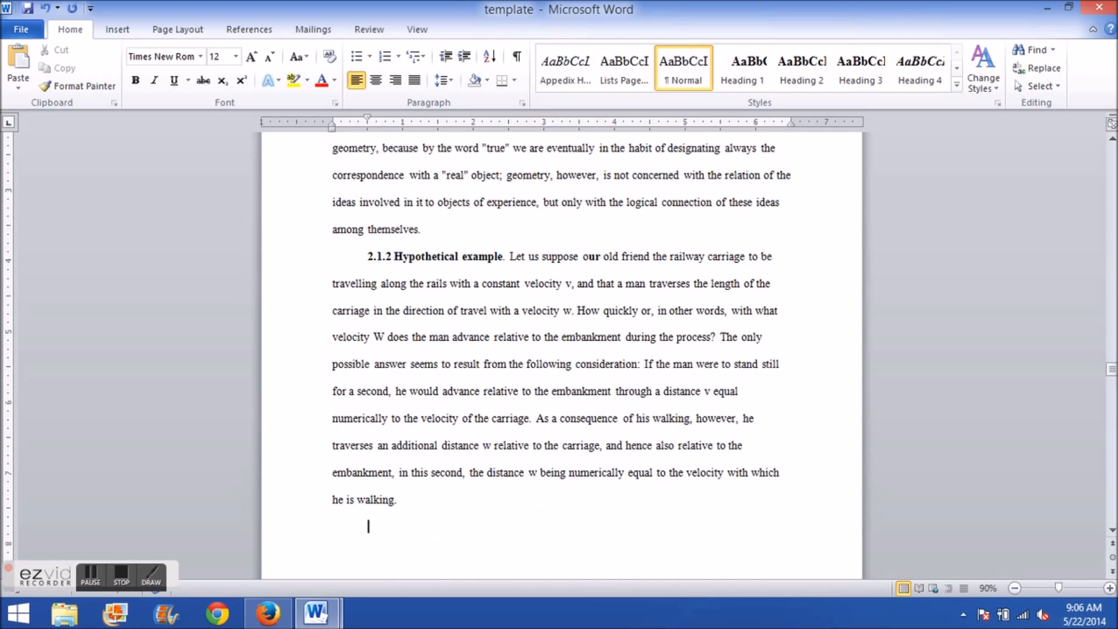
pyautogui.hotkey('ctrl', 'v')
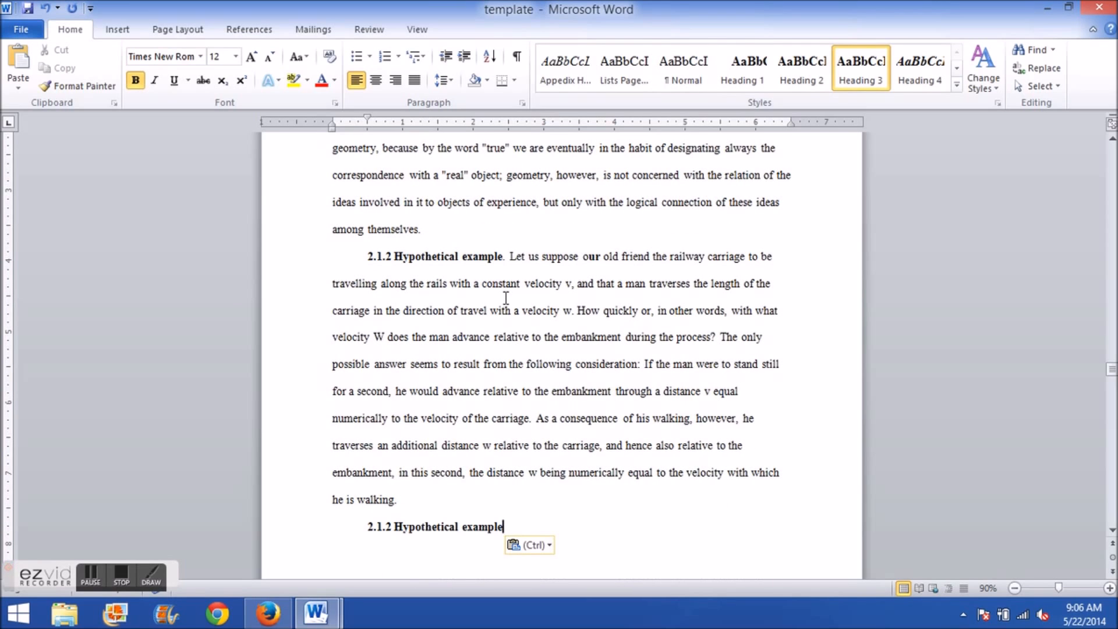
pyautogui.write('. dflskdjlkjdf')
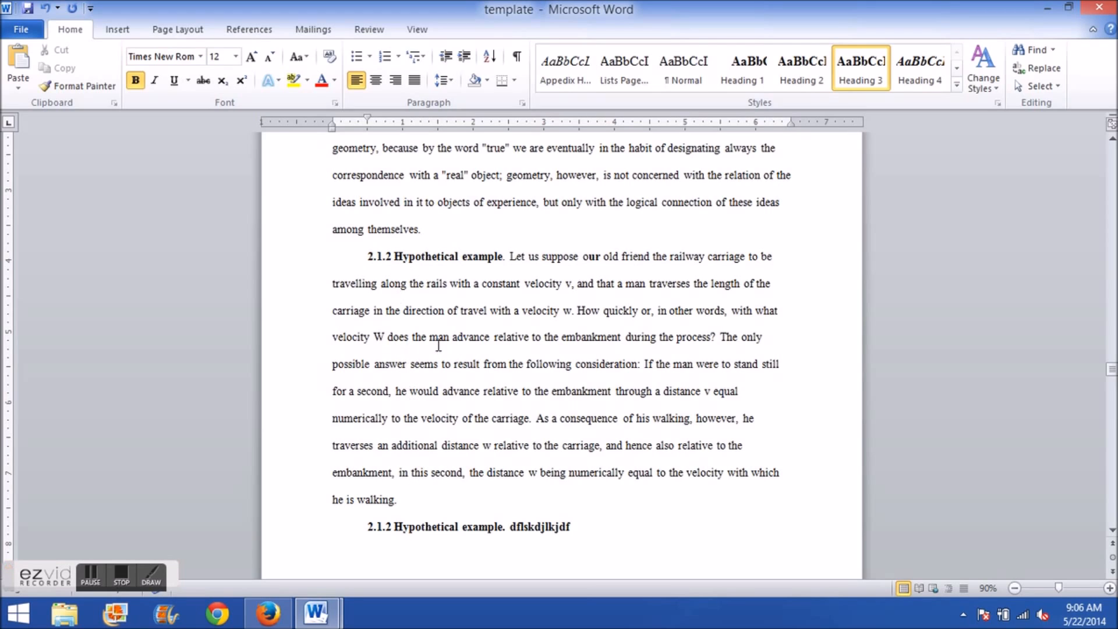
# Step: Apply the Normal style to the filler word "dflskdjlkjdf" that follows the pasted heading
pyautogui.moveTo(511, 528); pyautogui.dragTo(578, 533)
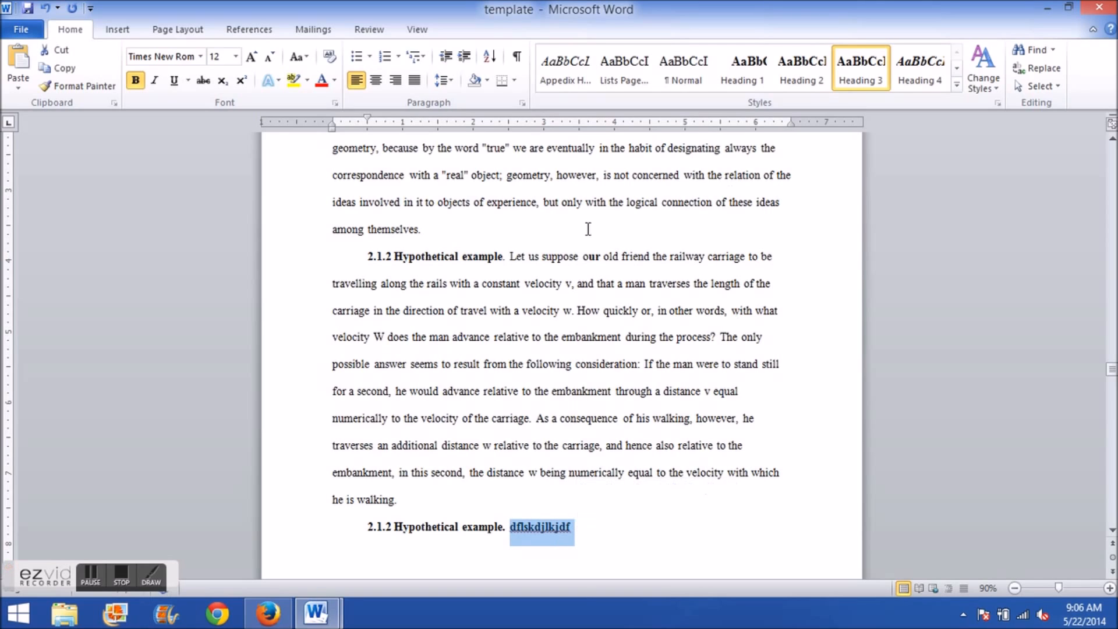
pyautogui.click(661, 76)
pyautogui.click(461, 529)
# Step: Retitle the pasted heading as "2.1.3 sdflkjfsdljksdfljk sdflkjlkj"
pyautogui.moveTo(505, 528); pyautogui.dragTo(389, 522)
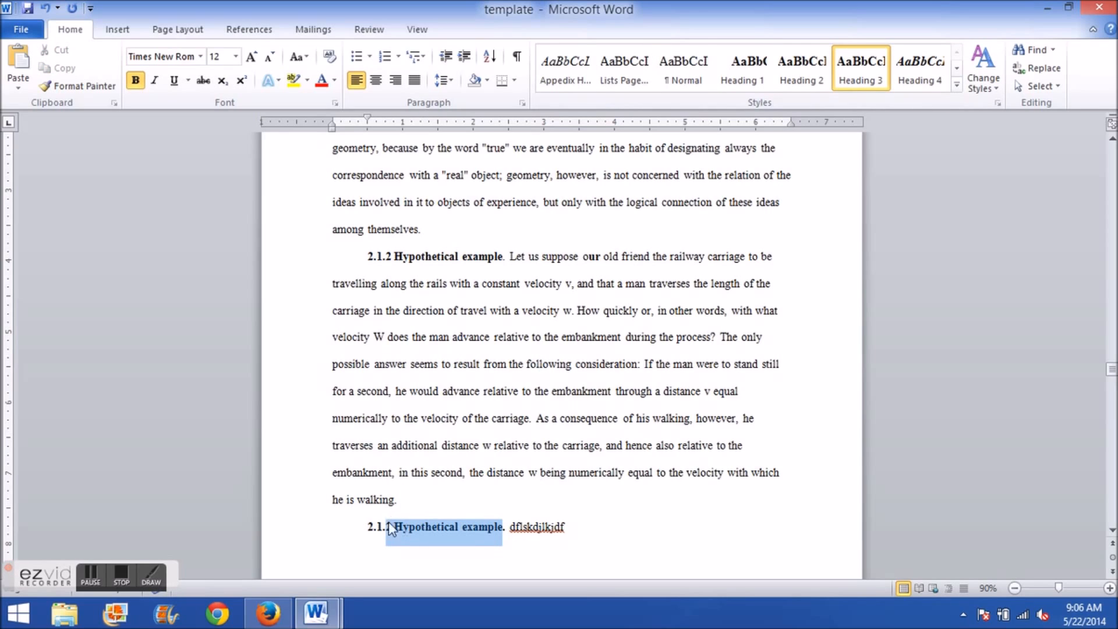
pyautogui.write('sdflkjfsdljksdfljk sdflkjlkj')
pyautogui.click(557, 525)
pyautogui.scroll(1, 565, 523)
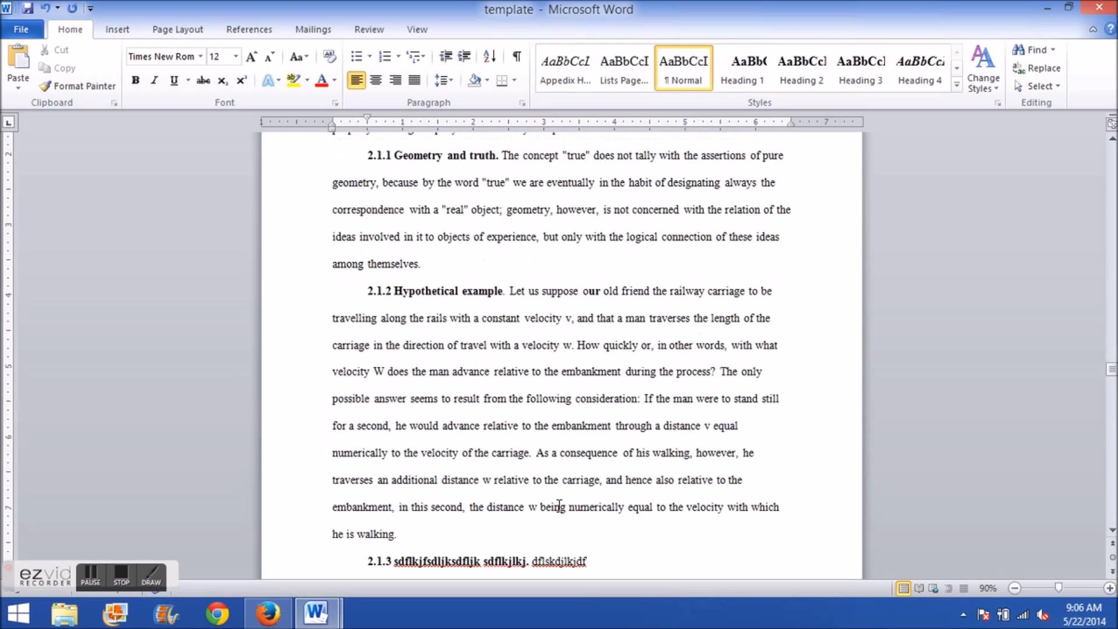
# Step: Delete the practice 2.1.3 paragraph and its leftover empty line above "2.1.2.1 Further considerations"
pyautogui.moveTo(368, 290); pyautogui.dragTo(505, 296)
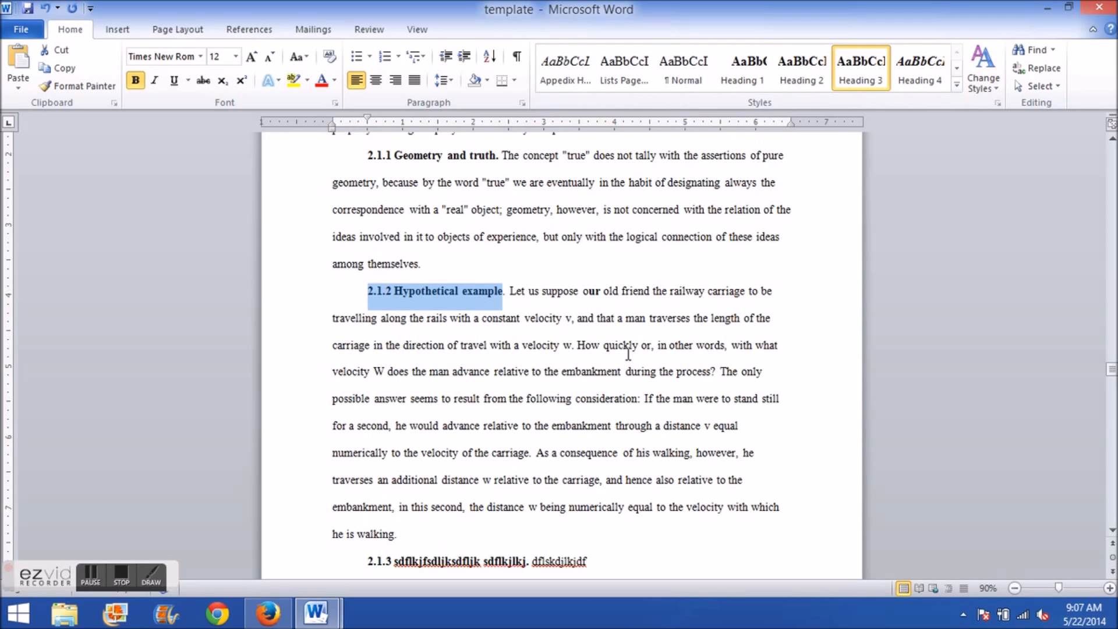
pyautogui.click(522, 345)
pyautogui.scroll(-2, 519, 408)
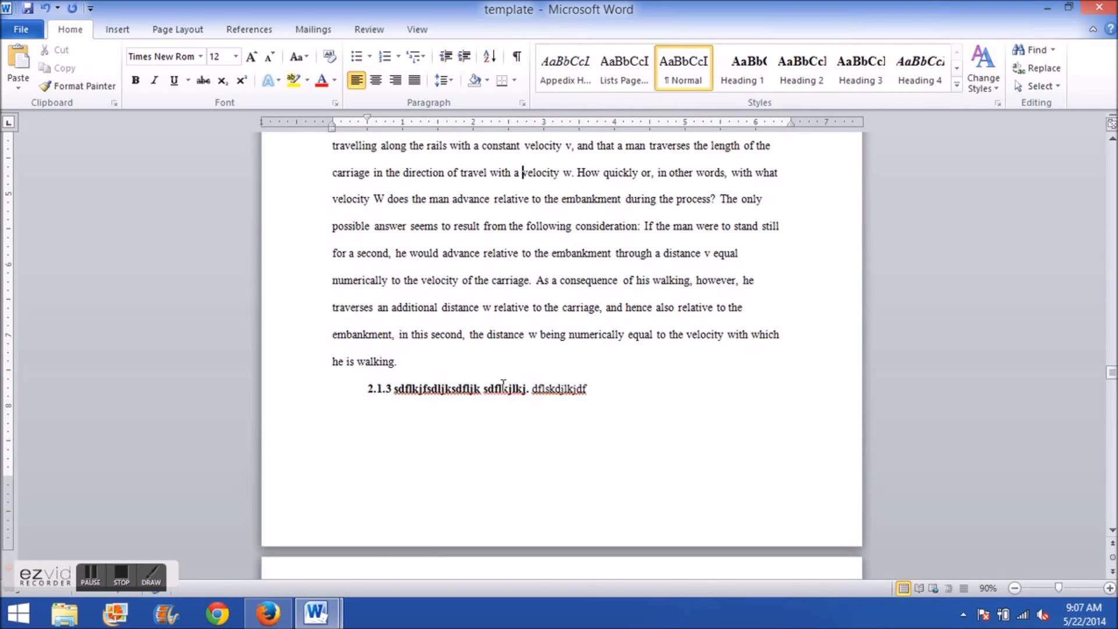
pyautogui.scroll(-2, 502, 387)
pyautogui.moveTo(637, 247); pyautogui.dragTo(345, 254)
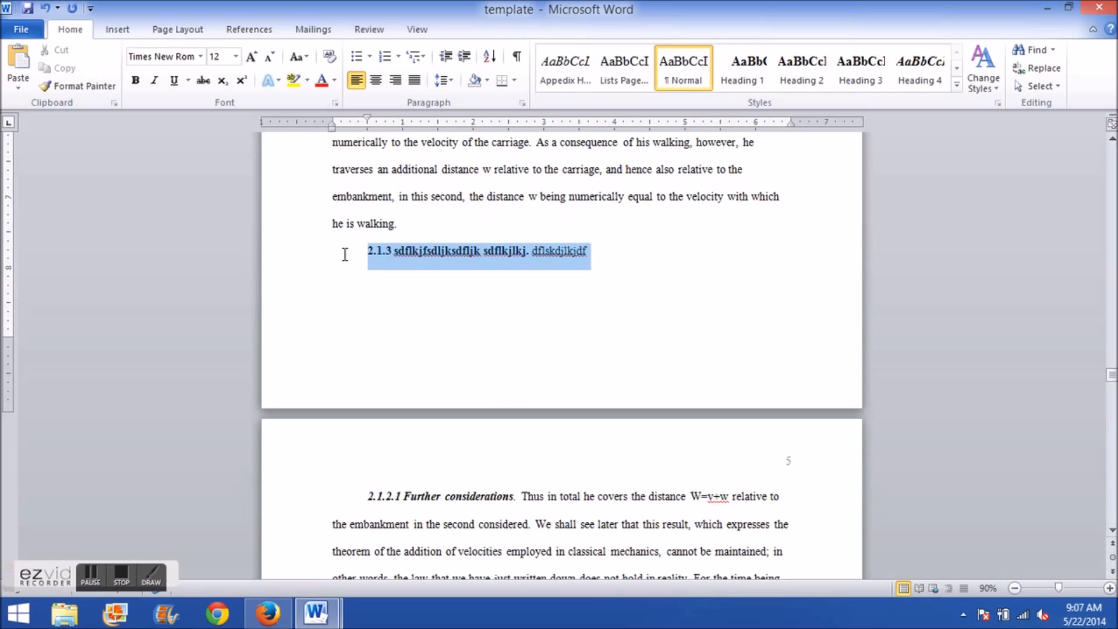
pyautogui.press('Delete')
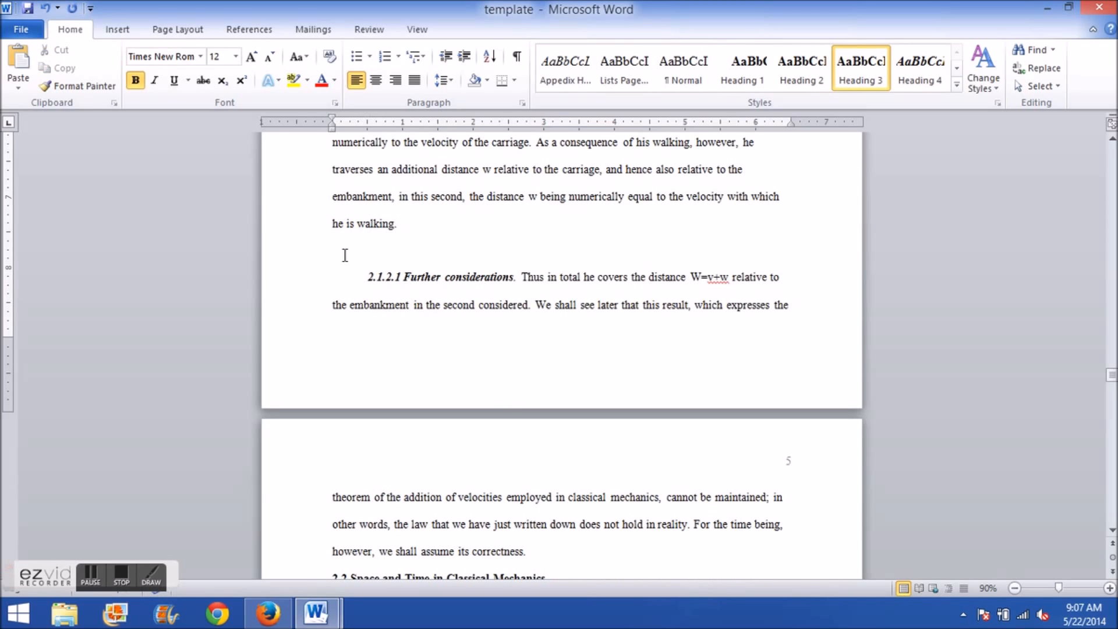
pyautogui.press('BackSpace')
# Step: Remove the blank line between the paragraph ending "body of reference" and the spacetime picture above the Figure 1 caption
pyautogui.scroll(-7, 419, 303)
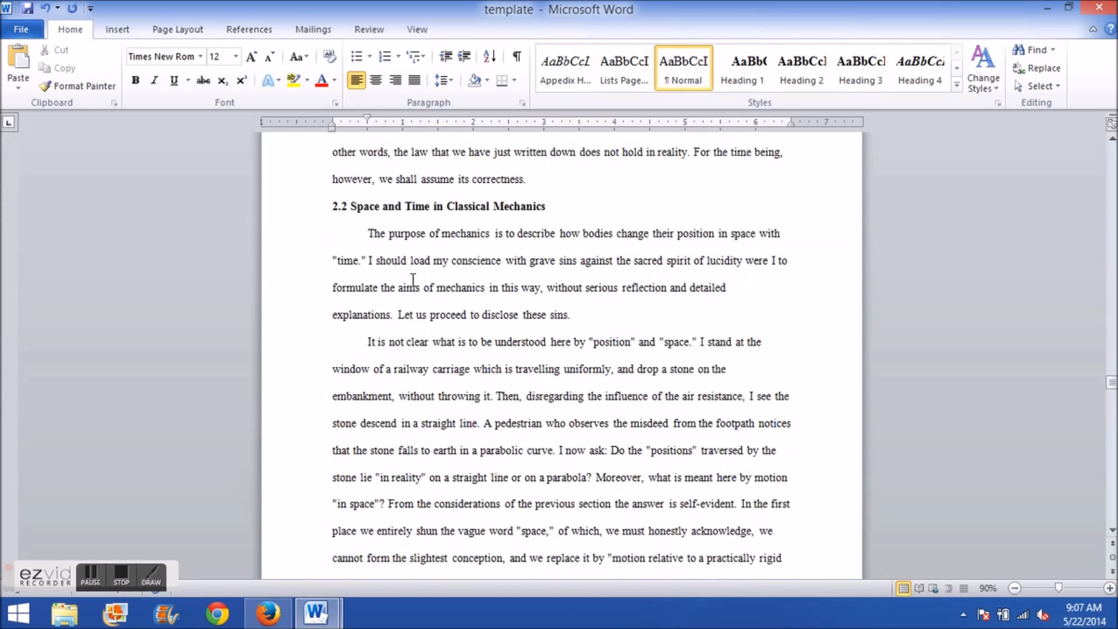
pyautogui.scroll(-6, 437, 338)
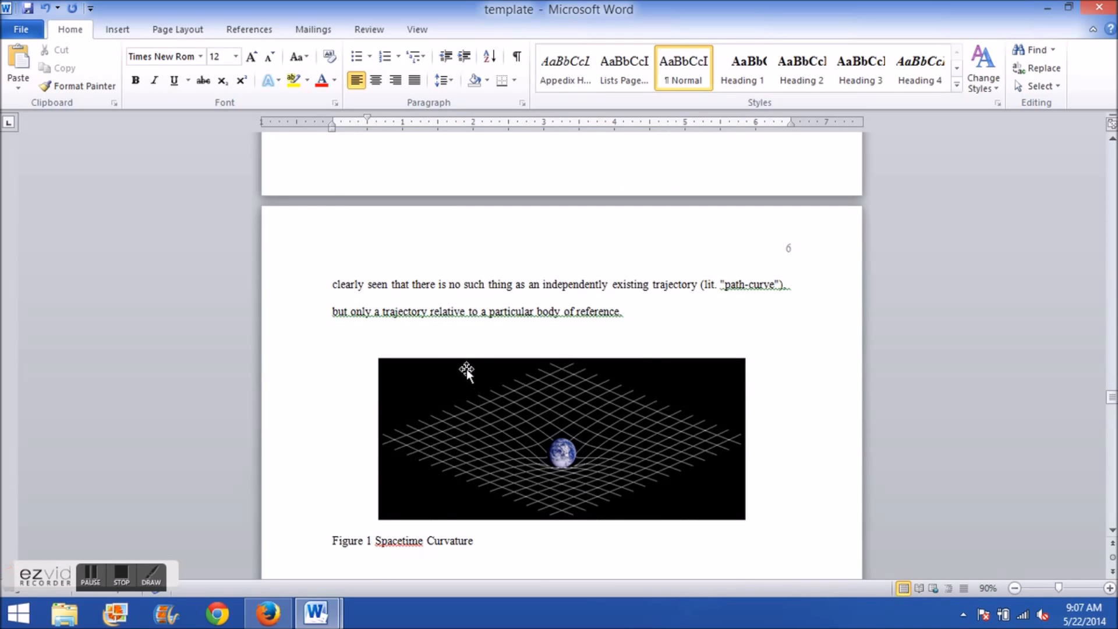
pyautogui.scroll(-3, 457, 357)
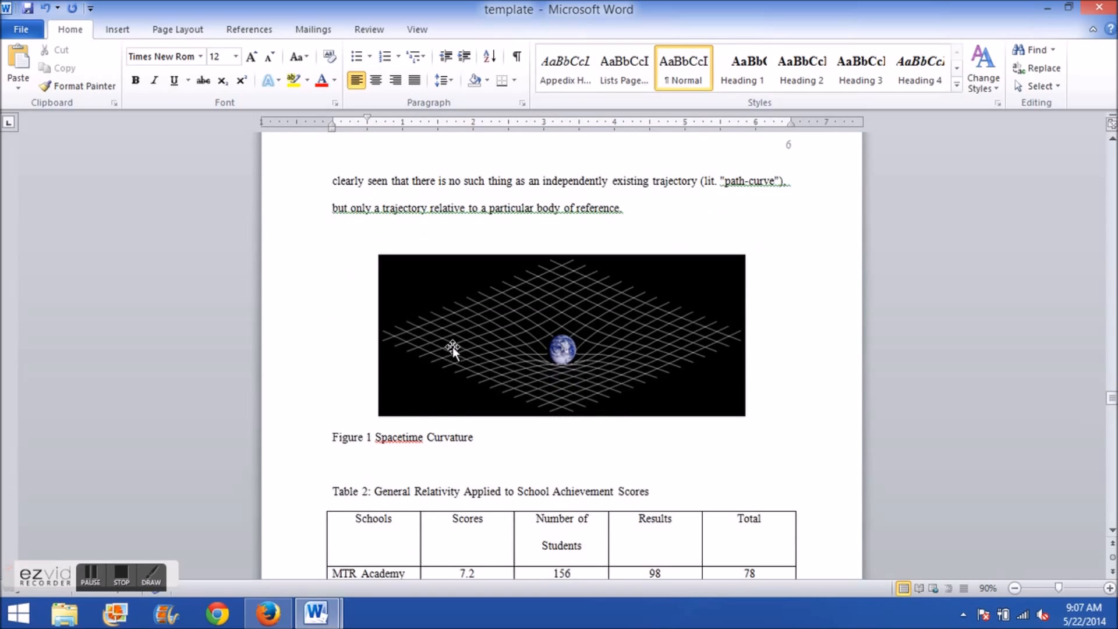
pyautogui.click(564, 245)
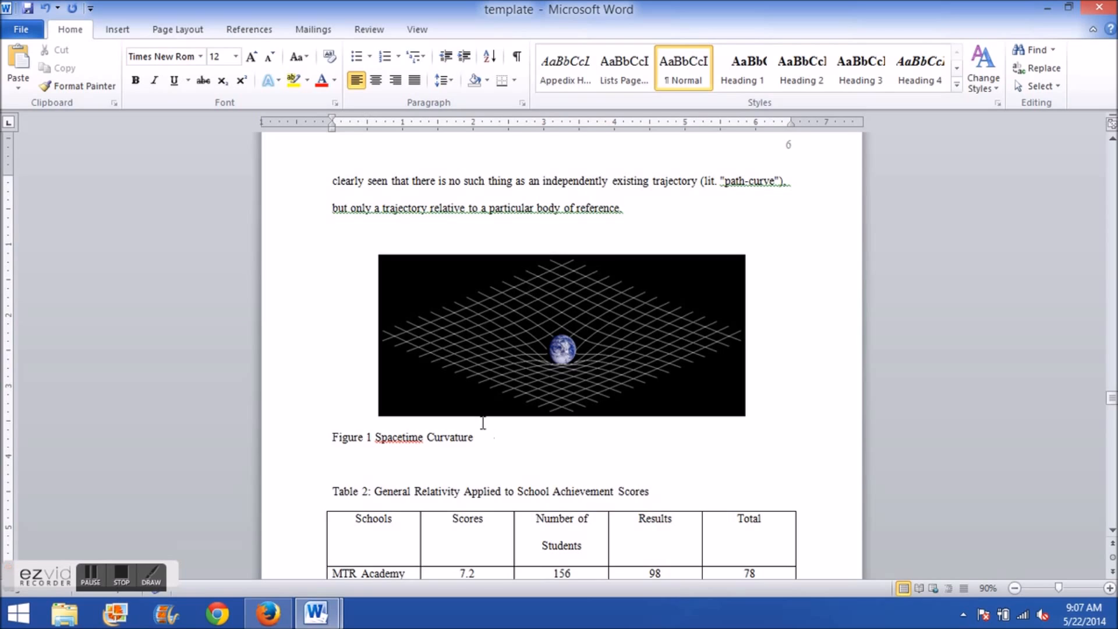
pyautogui.press('BackSpace')
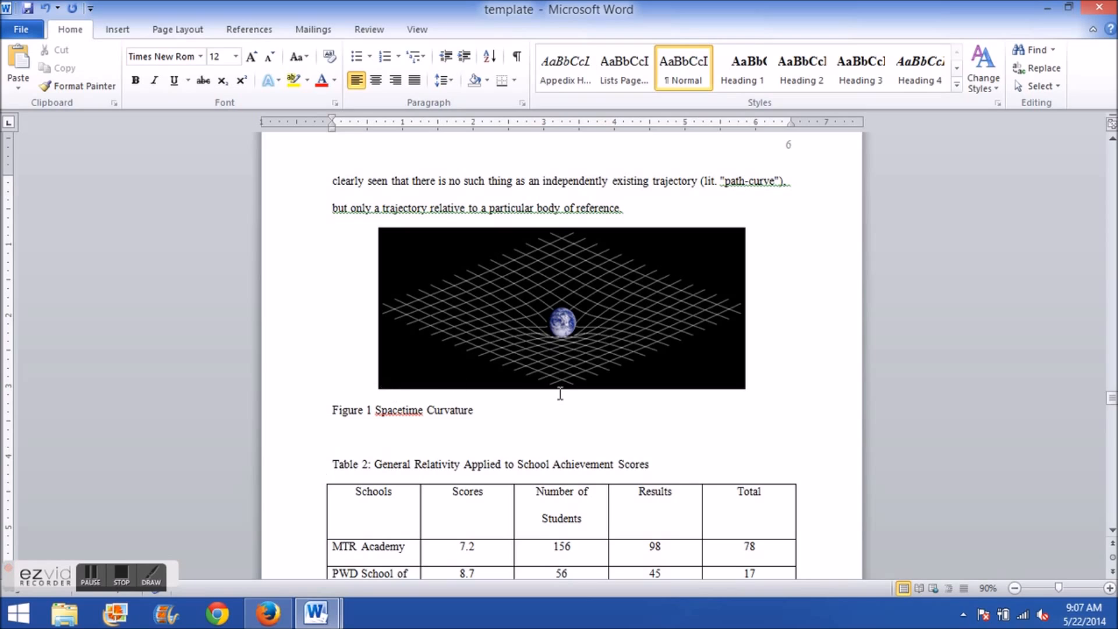
# Step: Insert two blank lines between the paragraph ending "body of reference" and the spacetime picture
pyautogui.click(580, 297)
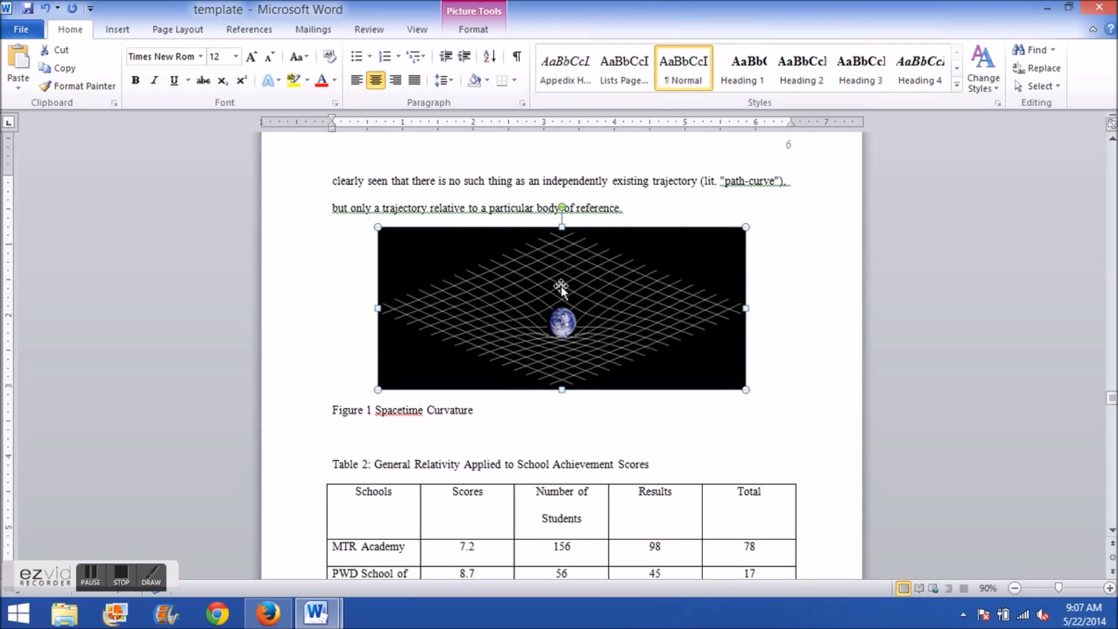
pyautogui.click(641, 205)
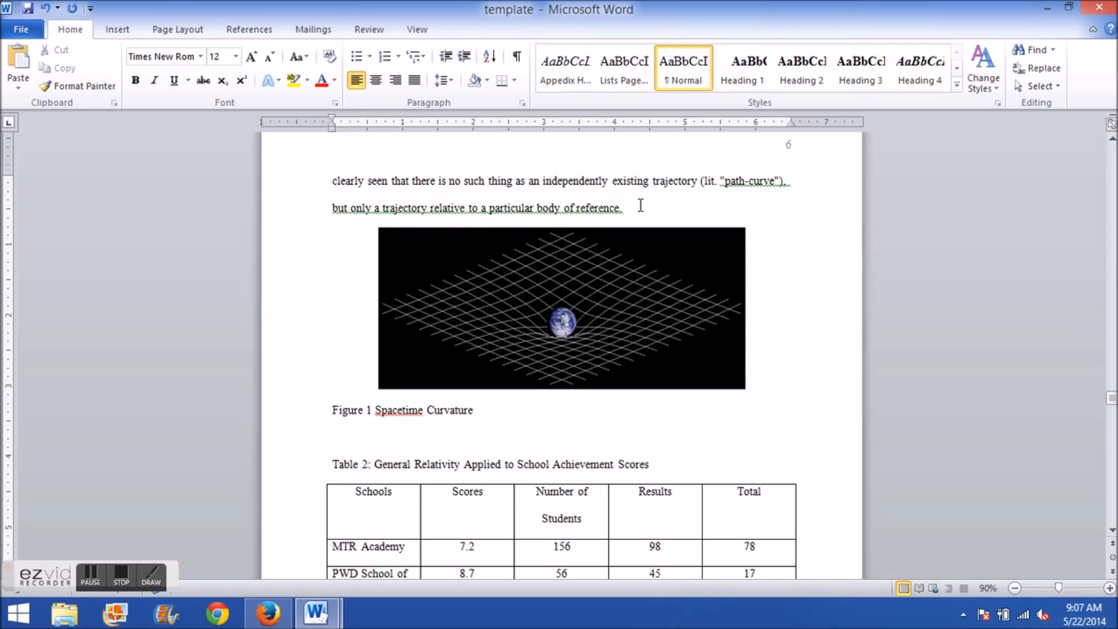
pyautogui.press('Return')
pyautogui.press('Return')
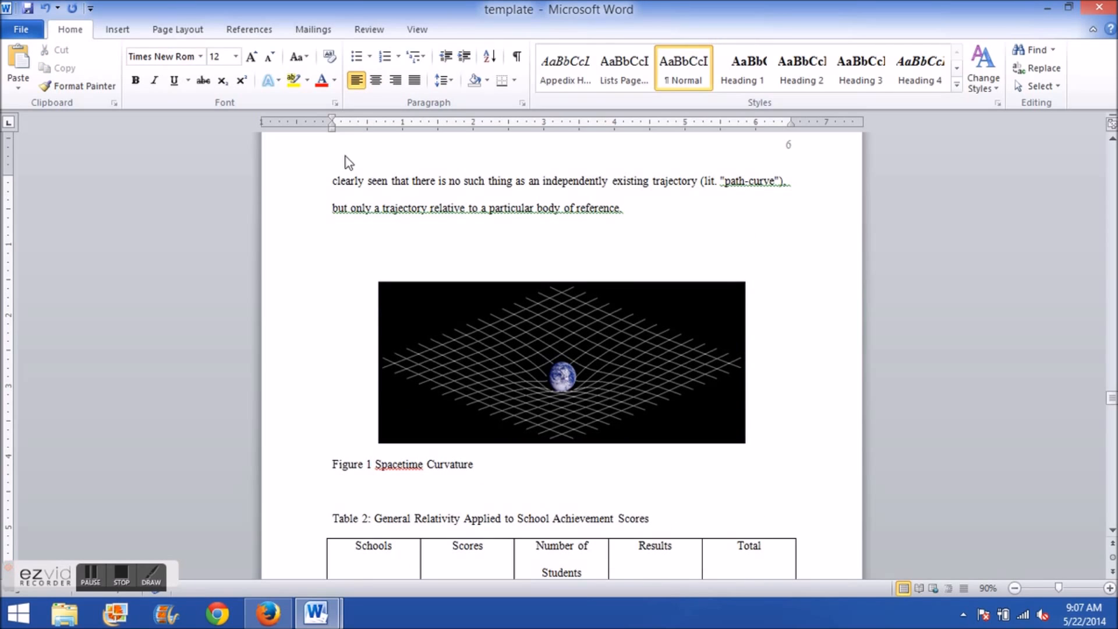
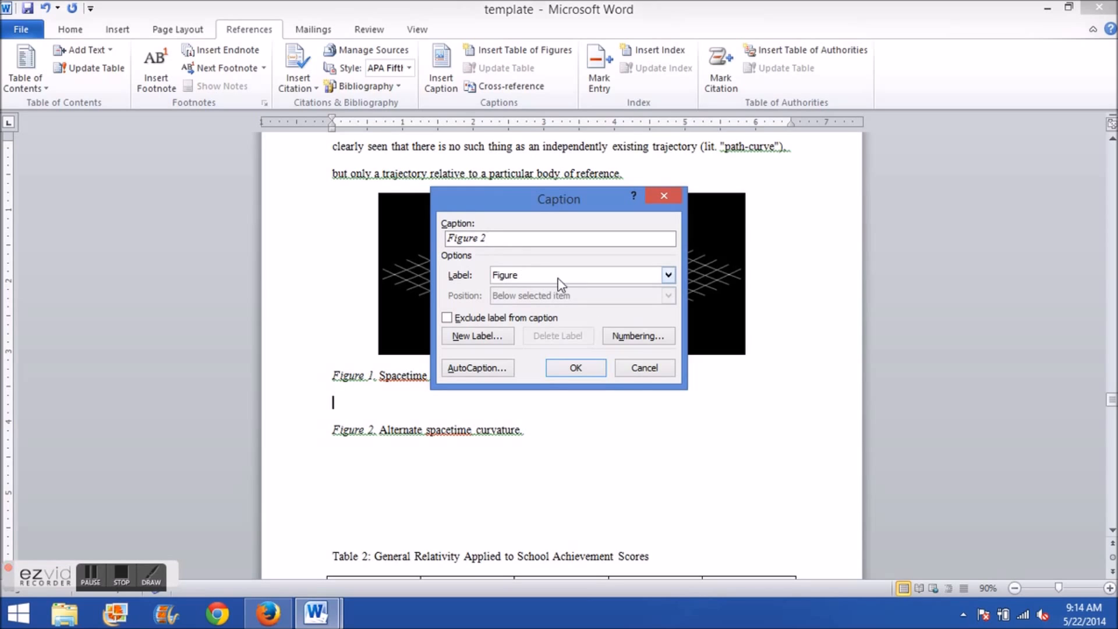
pyautogui.click(627, 341)
pyautogui.click(455, 266)
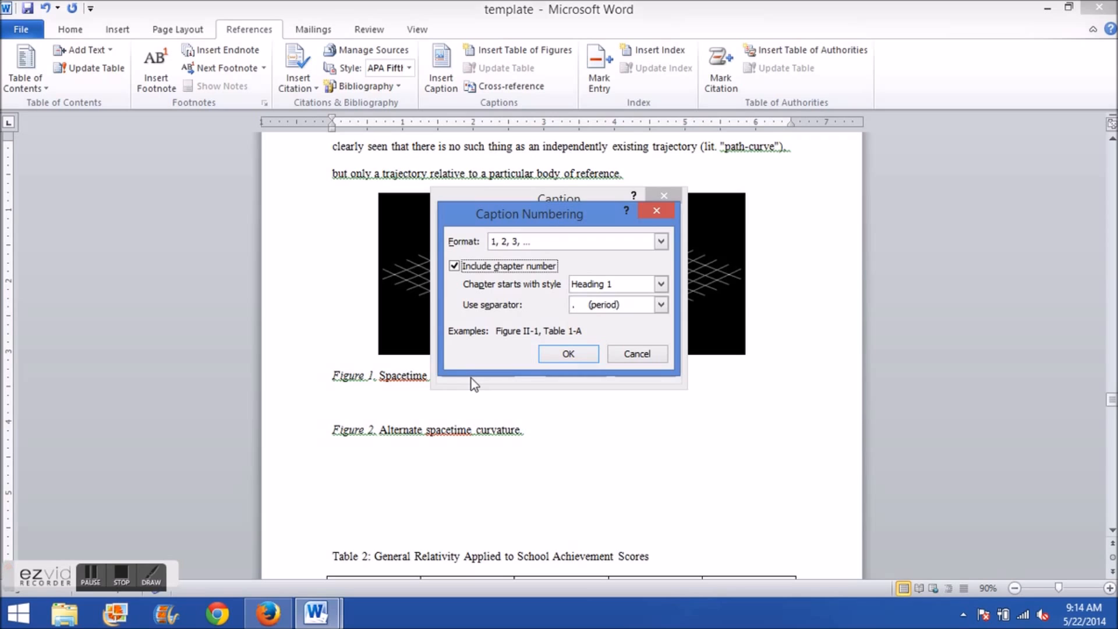
pyautogui.click(641, 353)
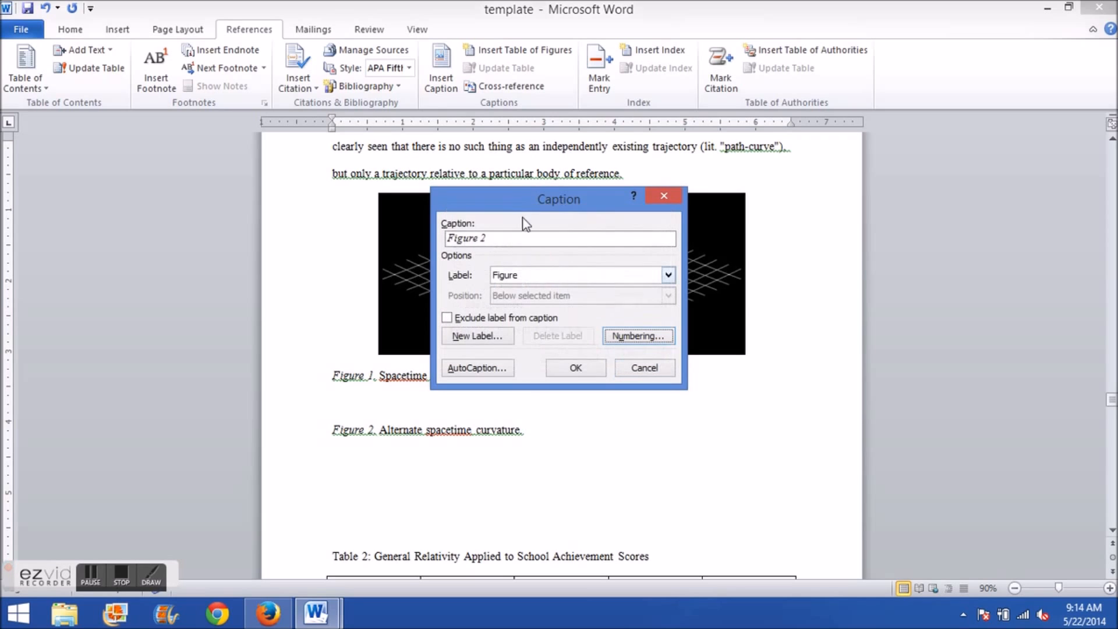
# Step: Include the chapter number in the figure caption numbering, based on Heading 1 with a period separator, without inserting a new caption
pyautogui.click(640, 337)
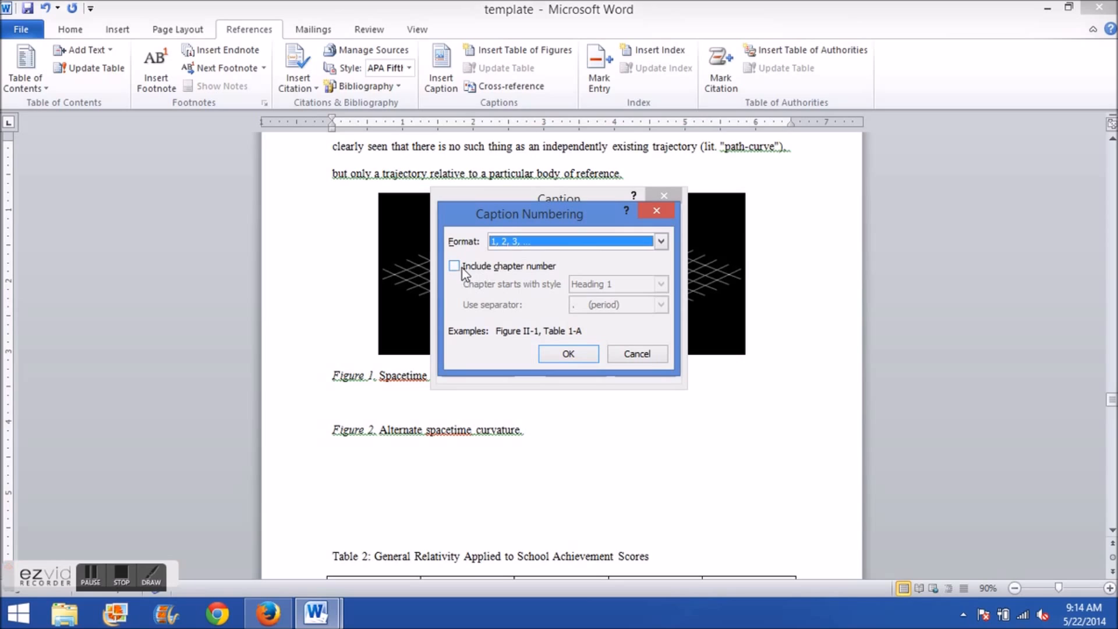
pyautogui.click(456, 268)
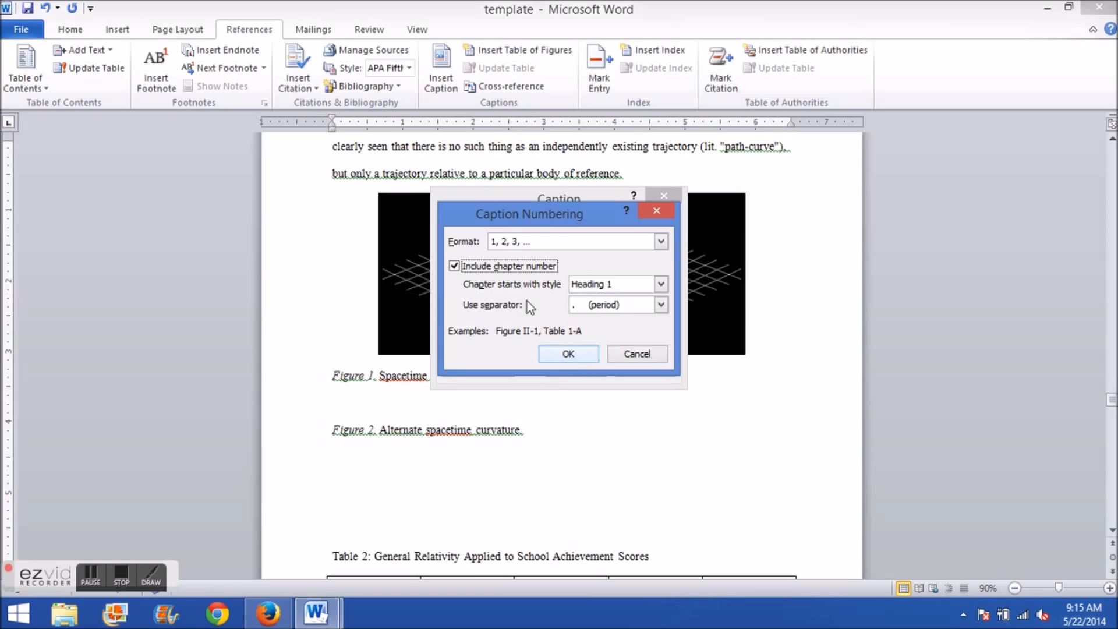
pyautogui.click(477, 269)
pyautogui.click(476, 269)
pyautogui.click(569, 356)
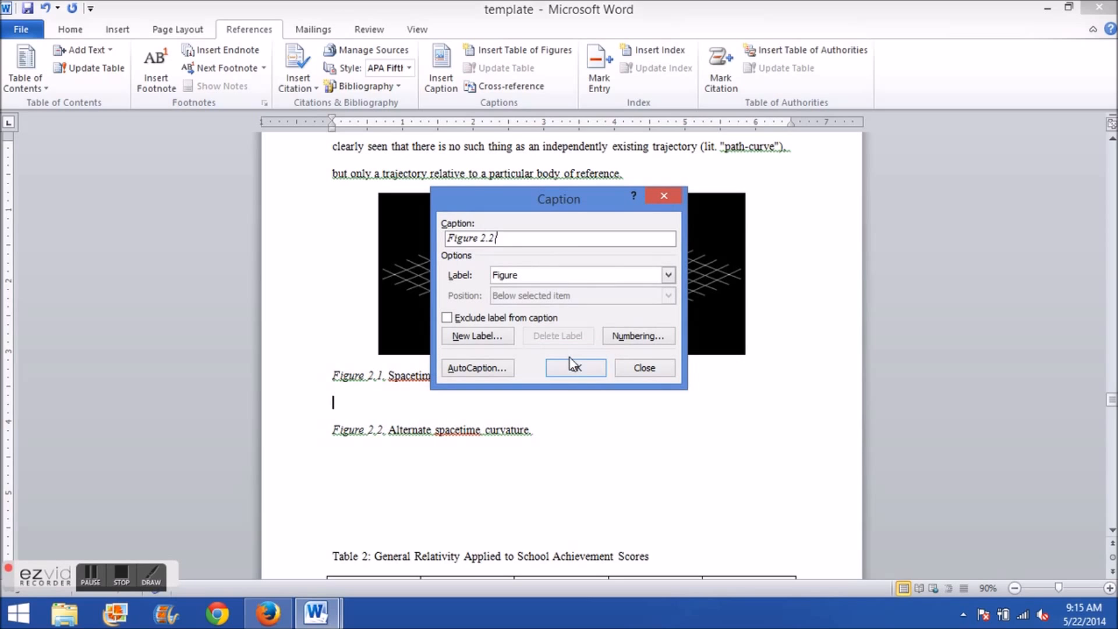
pyautogui.click(641, 369)
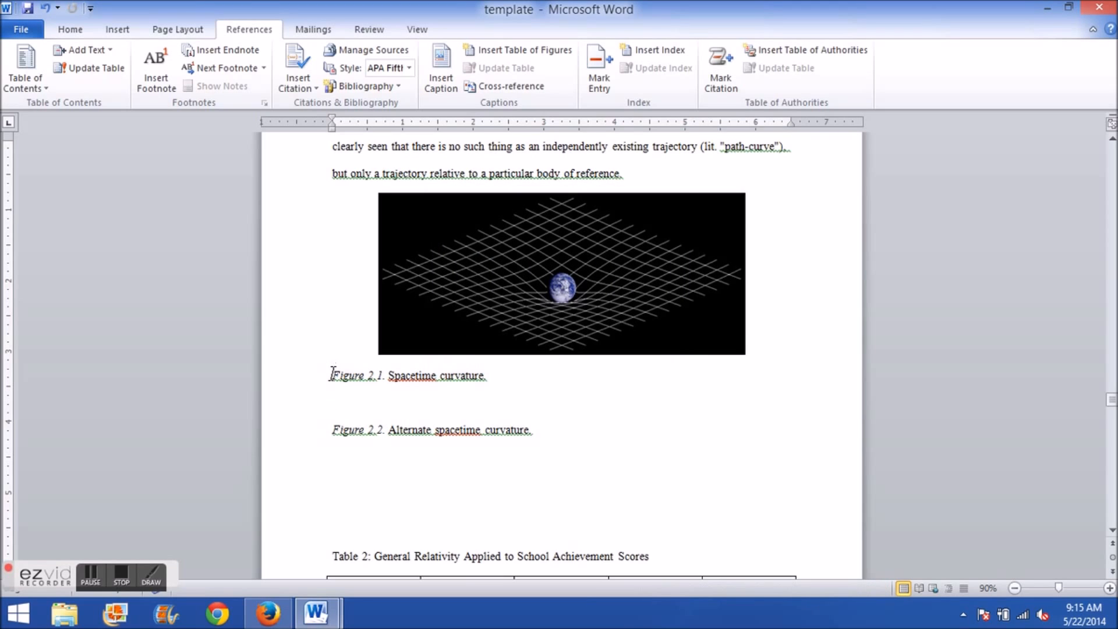
# Step: Review the numbering of the two spacetime curvature captions and the surrounding chapter 2 text
pyautogui.moveTo(335, 372); pyautogui.dragTo(450, 378)
pyautogui.scroll(20, 512, 435)
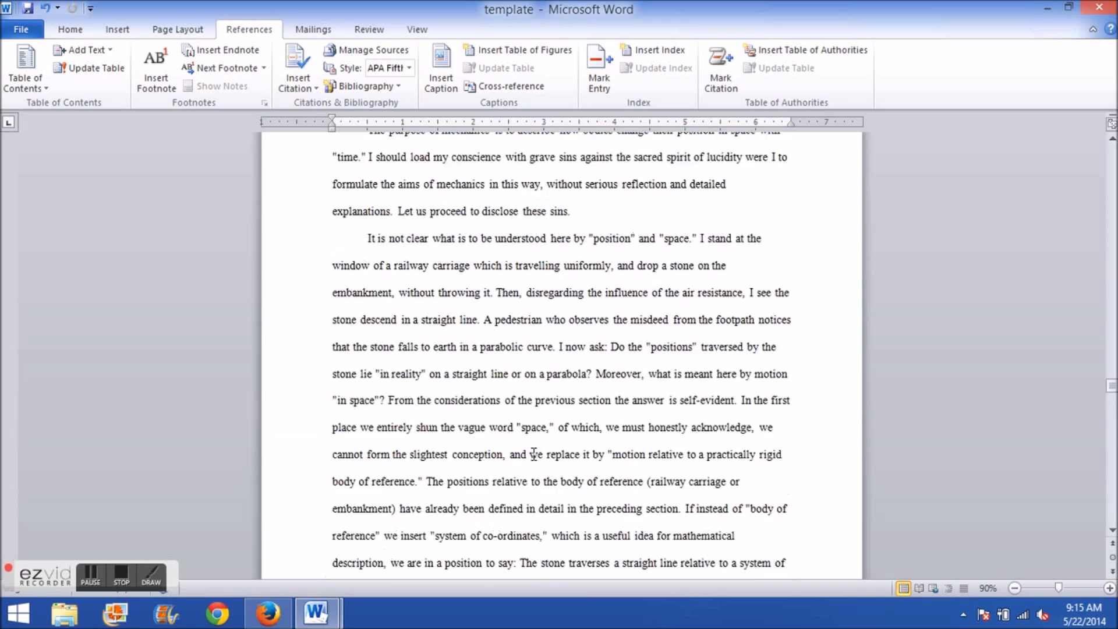
pyautogui.scroll(10, 529, 458)
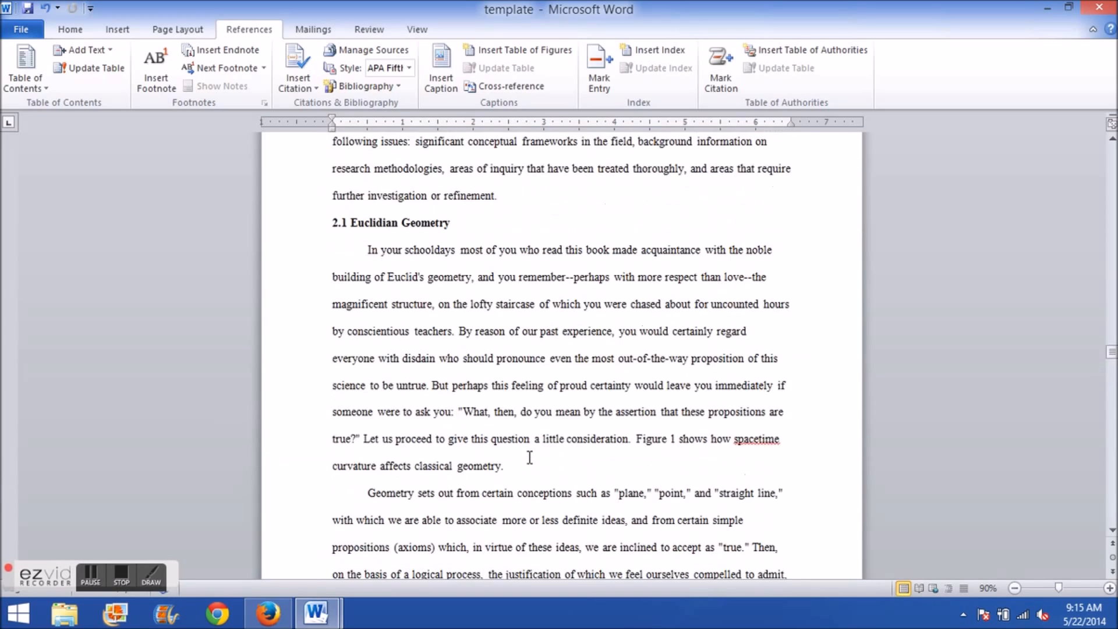
pyautogui.scroll(-20, 528, 458)
pyautogui.scroll(-7, 529, 460)
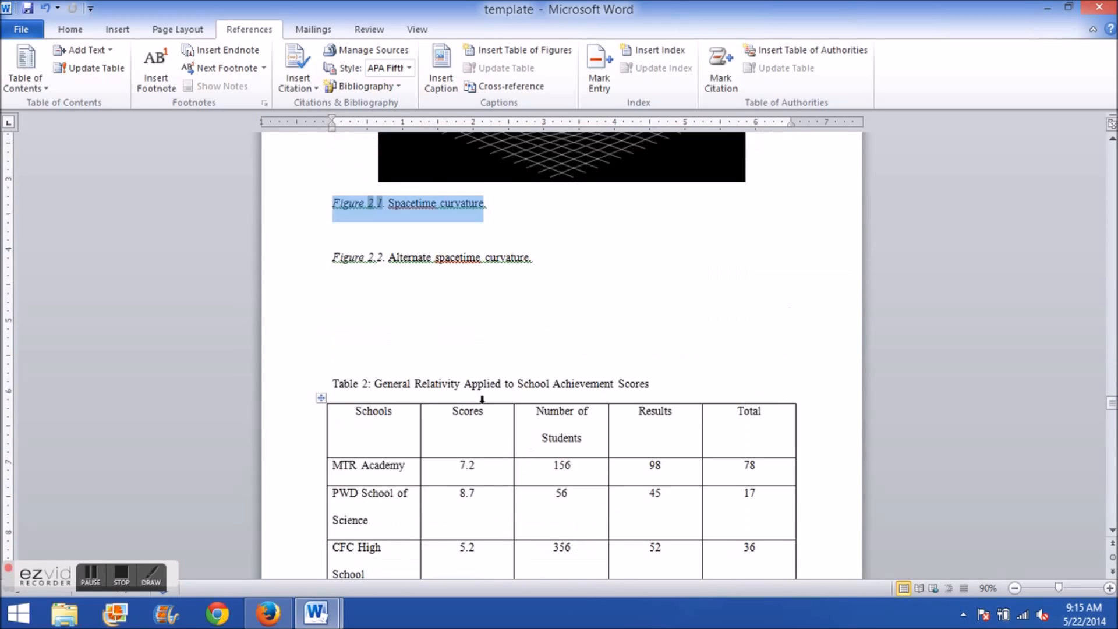
pyautogui.scroll(2, 513, 439)
pyautogui.moveTo(334, 364); pyautogui.dragTo(525, 374)
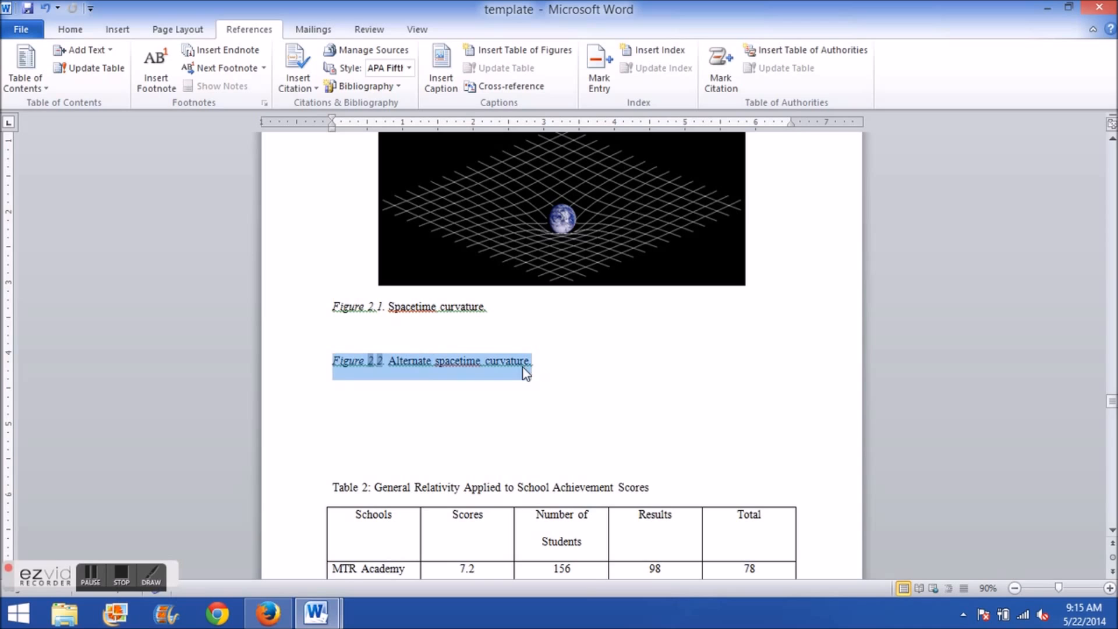
pyautogui.click(525, 374)
# Step: Insert the caption "Figure 2.3" on the blank line below the "Alternate spacetime curvature" caption
pyautogui.click(360, 402)
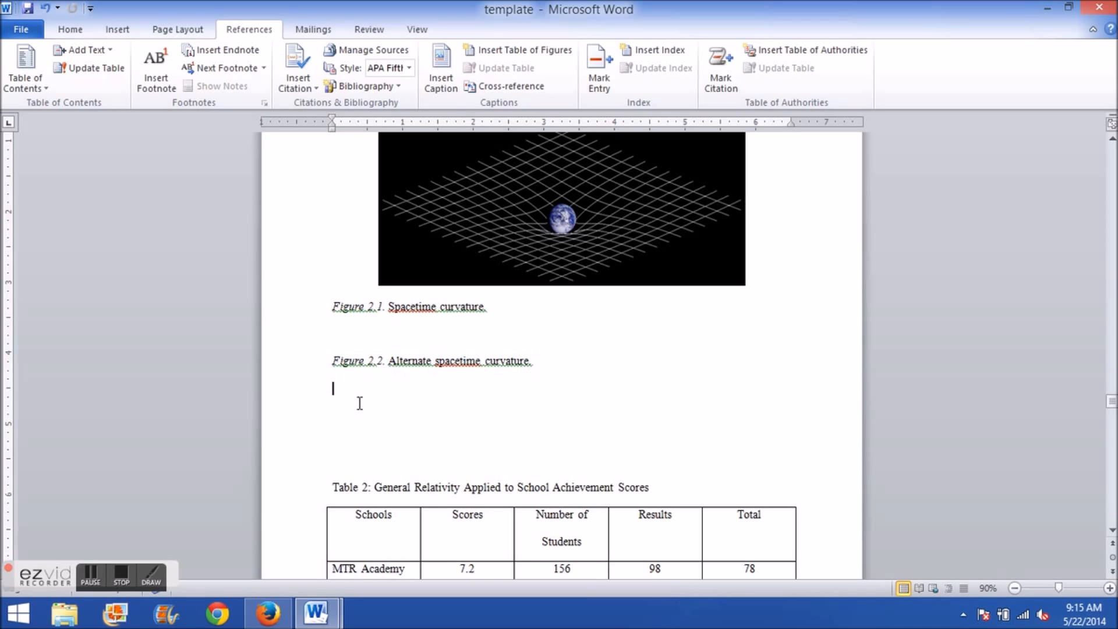
pyautogui.click(441, 67)
pyautogui.click(576, 368)
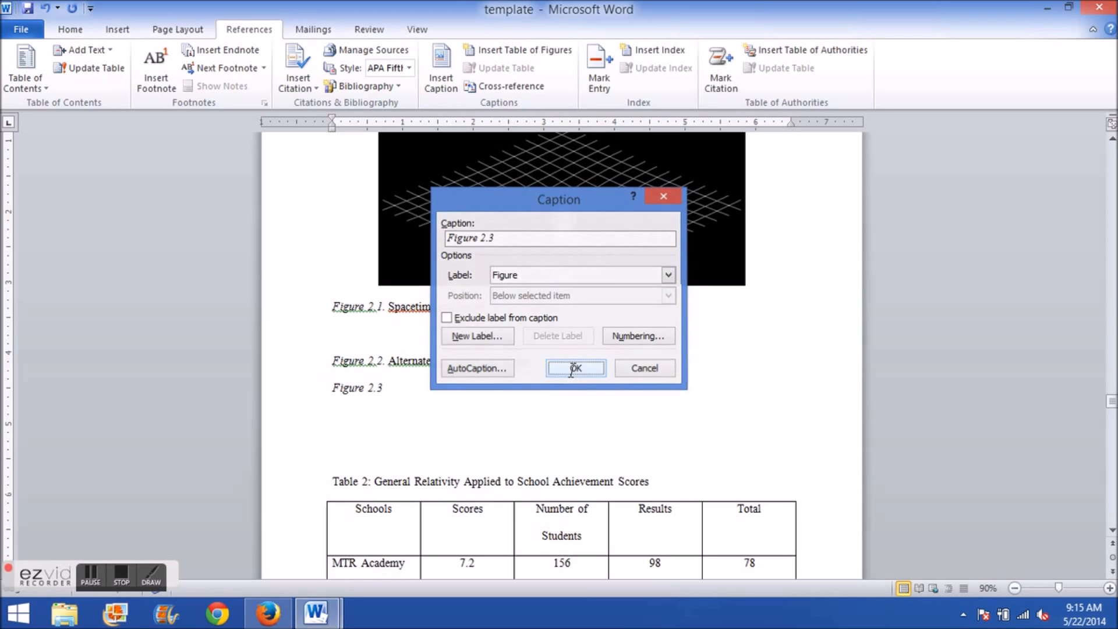
pyautogui.write('. A')
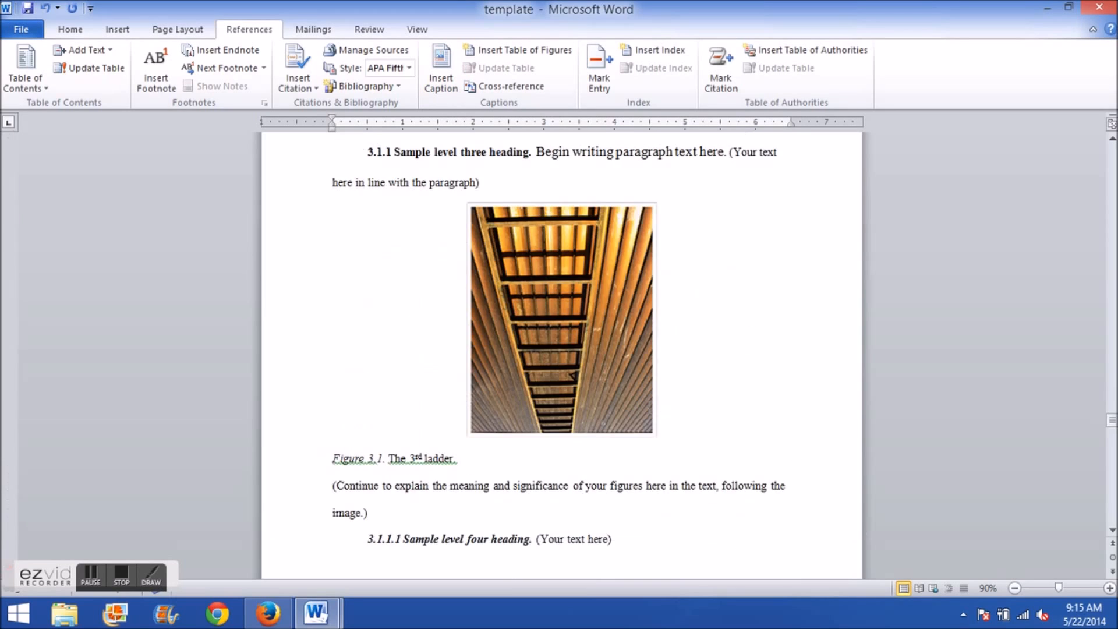
# Step: Examine the numbering of the ladder picture's caption in chapter 3 and return to the chapter 2 figure captions
pyautogui.scroll(-6, 648, 406)
pyautogui.scroll(6, 648, 406)
pyautogui.scroll(7, 480, 461)
pyautogui.scroll(12, 480, 461)
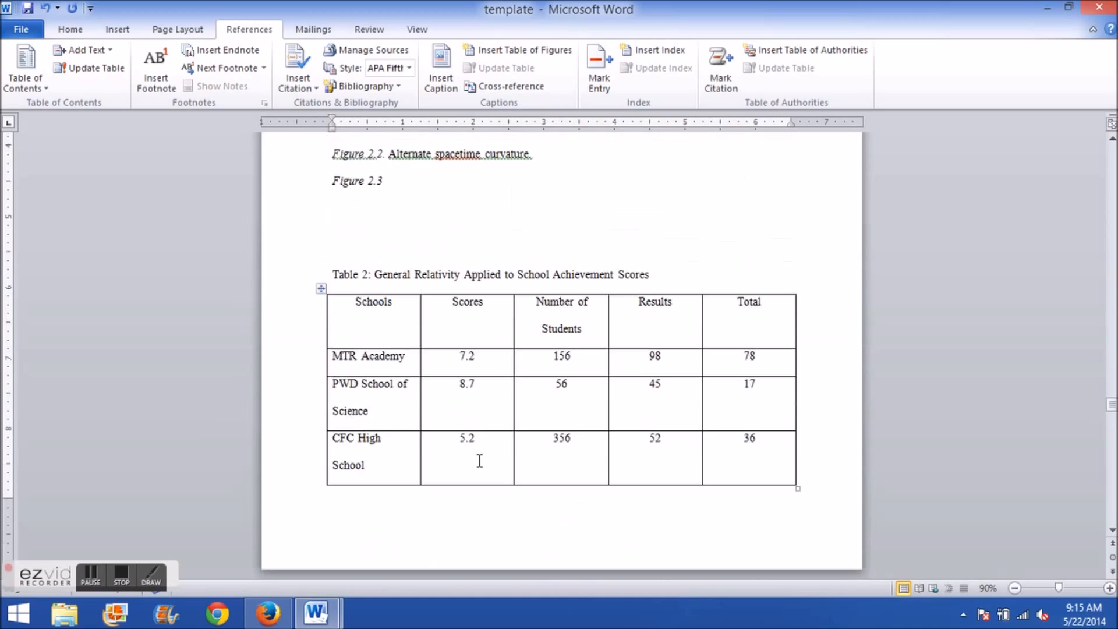
pyautogui.scroll(-4, 430, 437)
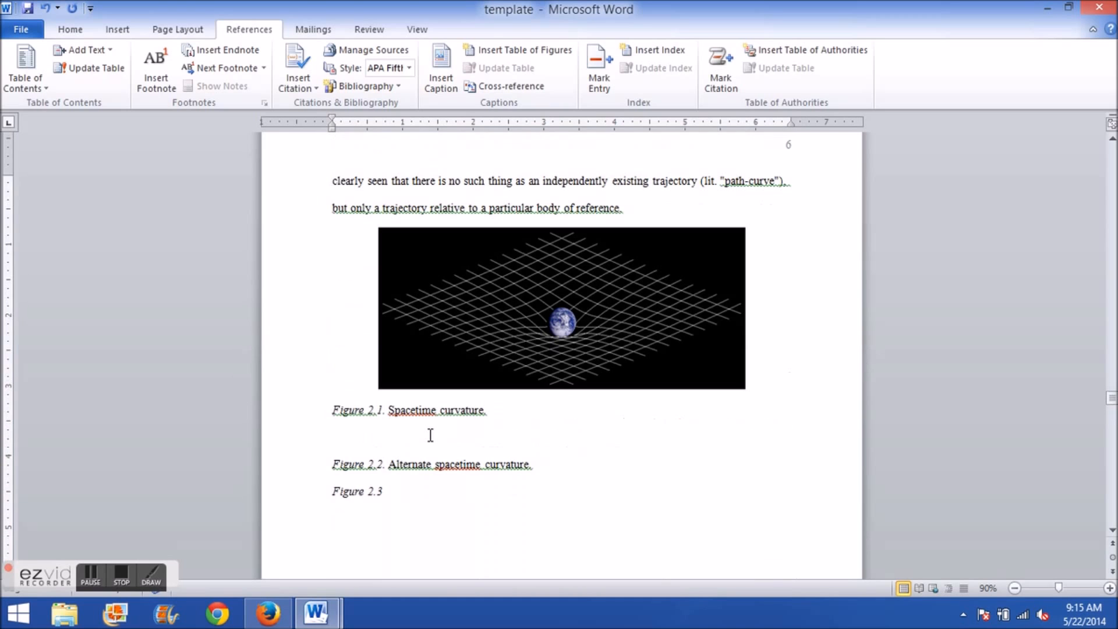
# Step: Update the List of Figures in the front matter from the current figure captions
pyautogui.click(401, 415)
pyautogui.scroll(-3, 491, 434)
pyautogui.scroll(12, 641, 443)
pyautogui.scroll(20, 641, 442)
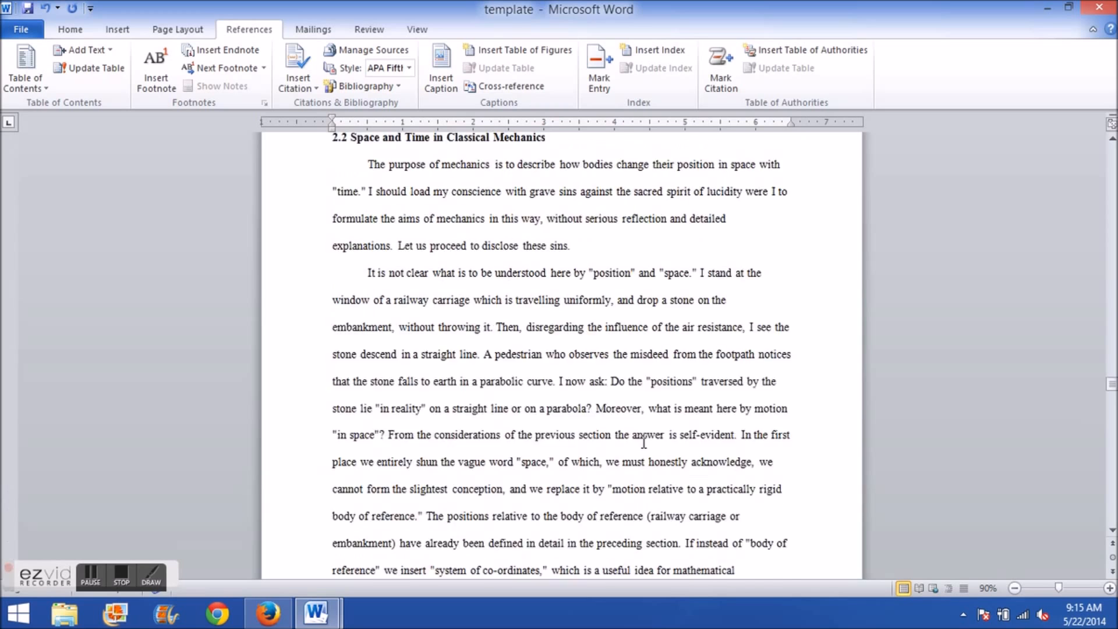
pyautogui.scroll(10, 700, 447)
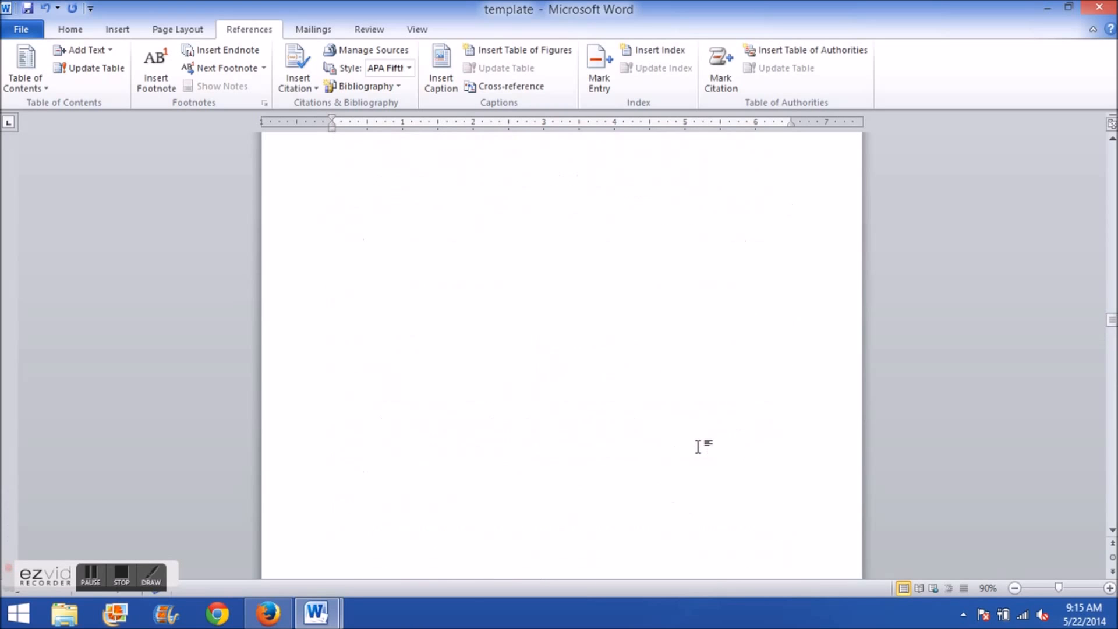
pyautogui.scroll(10, 699, 449)
pyautogui.click(544, 347)
pyautogui.scroll(12, 643, 436)
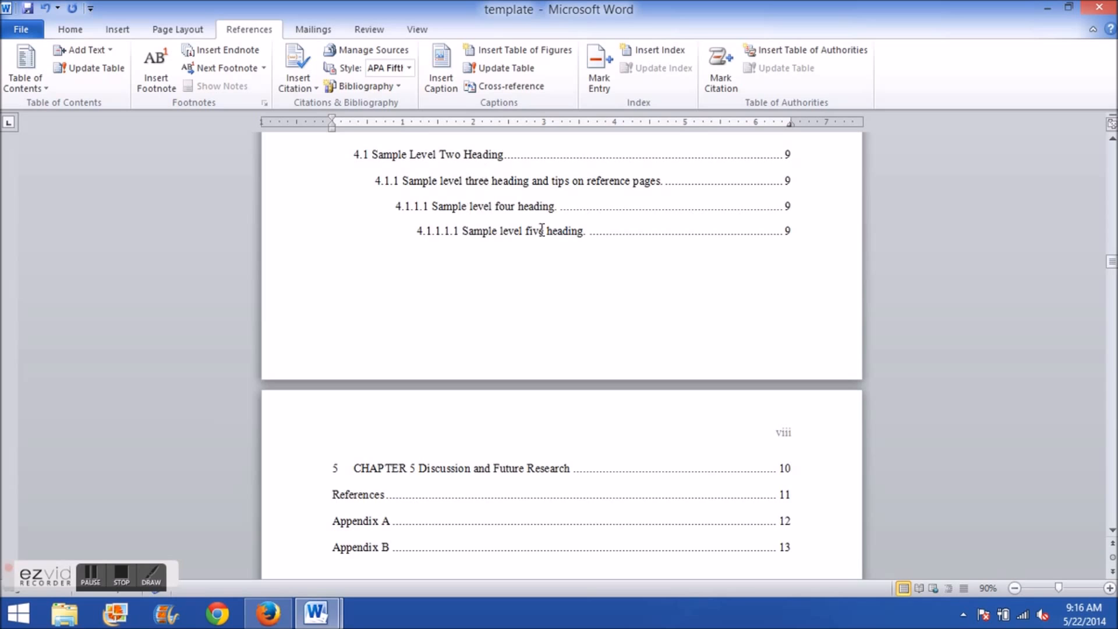
pyautogui.click(494, 207)
pyautogui.scroll(-7, 521, 367)
pyautogui.scroll(-5, 519, 363)
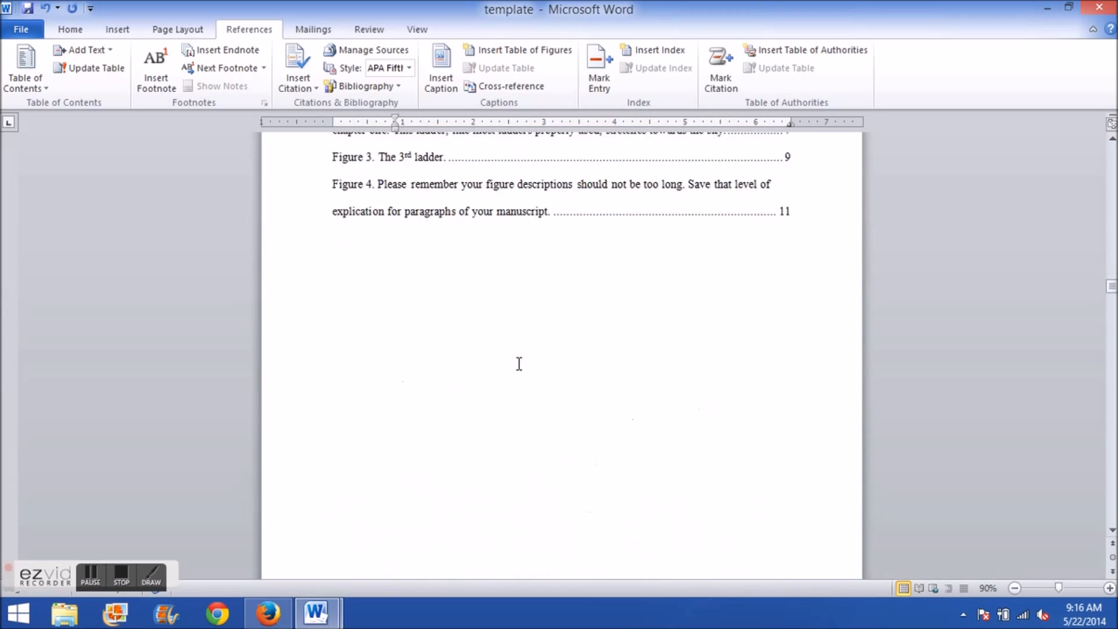
pyautogui.click(475, 182)
pyautogui.scroll(4, 498, 338)
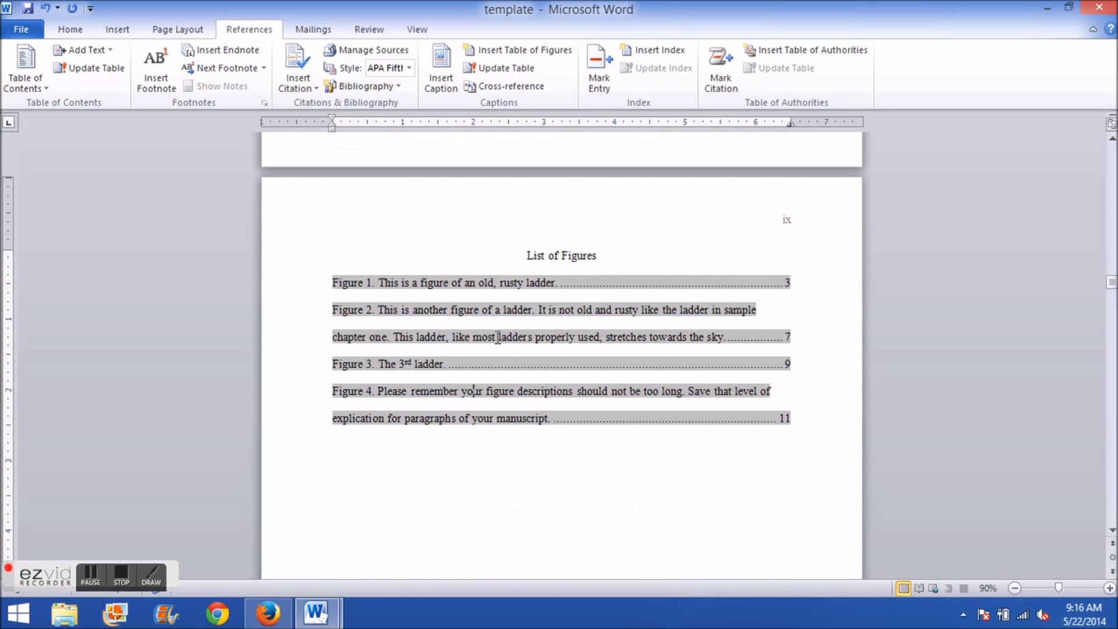
pyautogui.rightClick(477, 308)
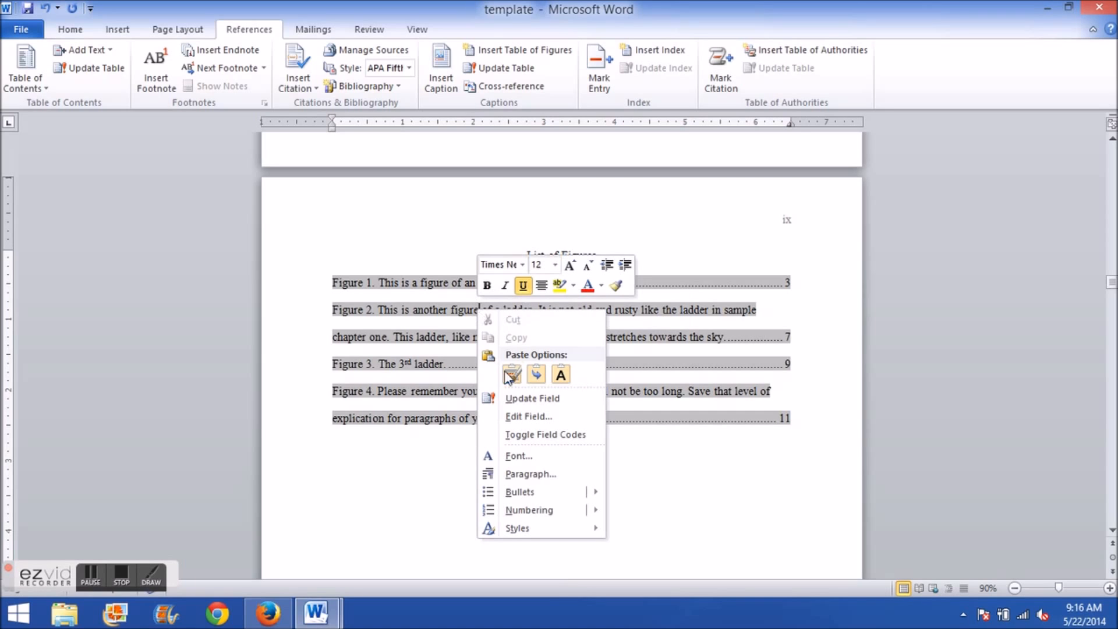
pyautogui.click(567, 398)
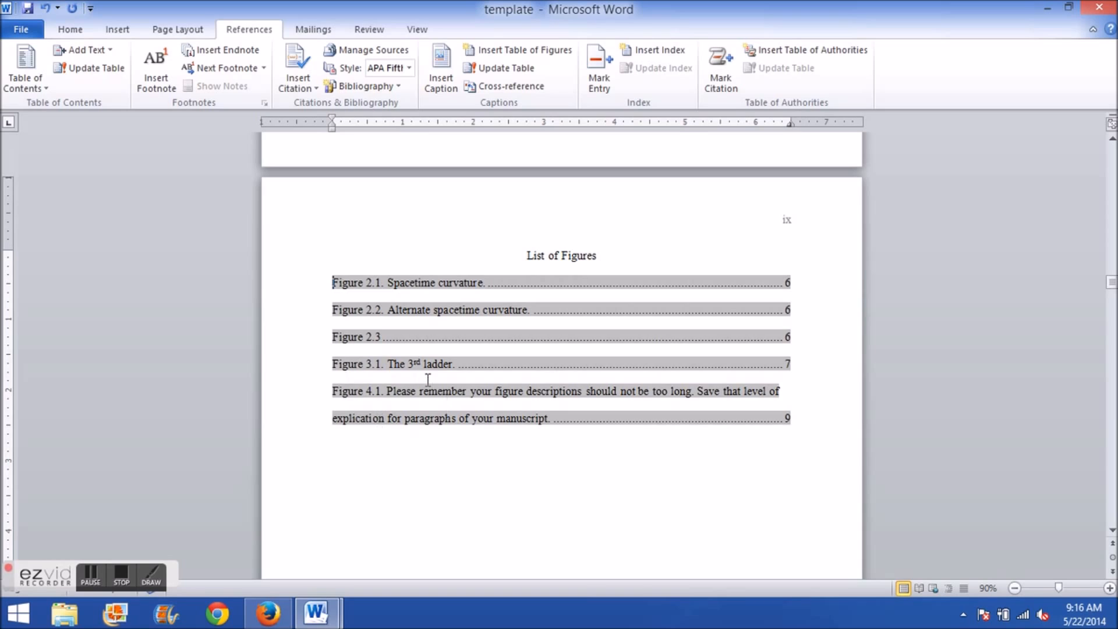
# Step: Follow the Figure 2.2 entry in the List of Figures and examine the captions and tables in chapters 2 and 3
pyautogui.keyDown('ctrl'); pyautogui.click(390, 317); pyautogui.keyUp('ctrl')
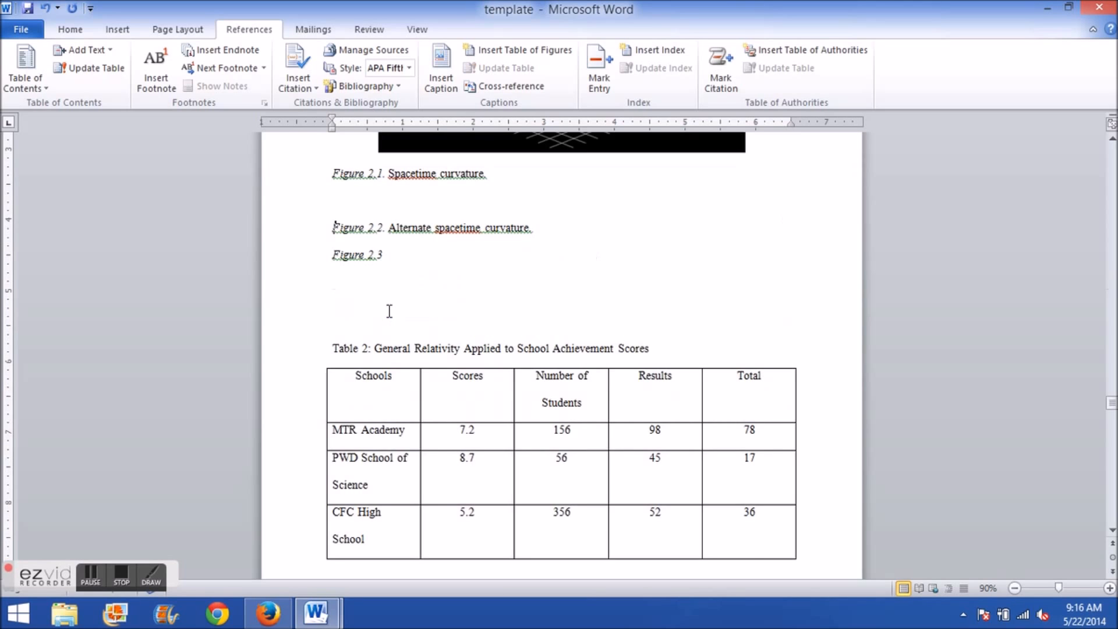
pyautogui.scroll(4, 412, 357)
pyautogui.scroll(1, 420, 394)
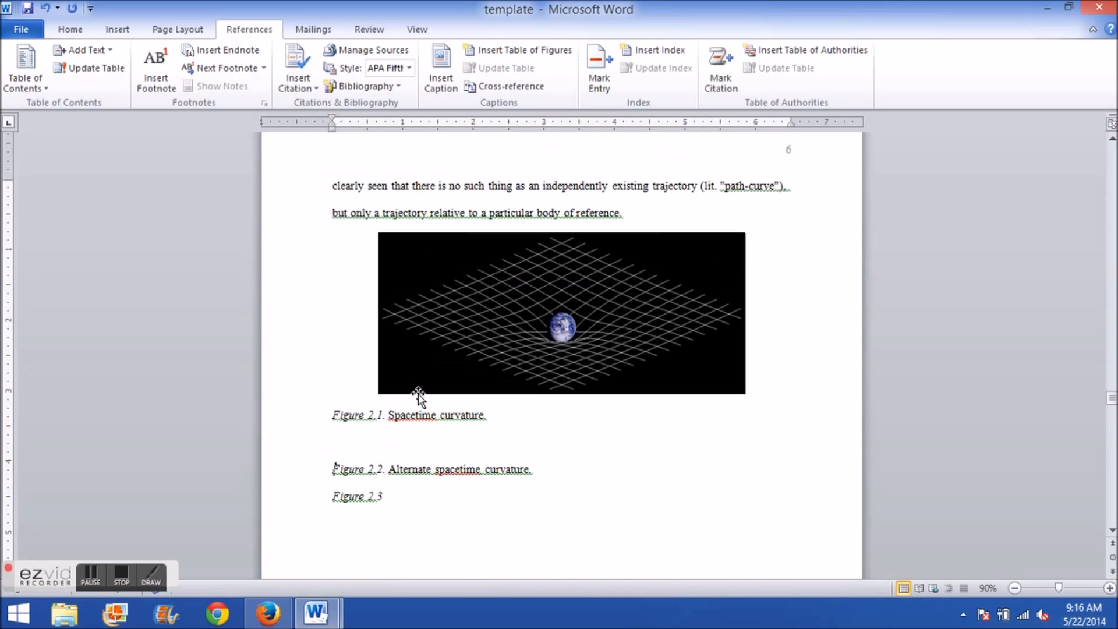
pyautogui.scroll(-10, 449, 390)
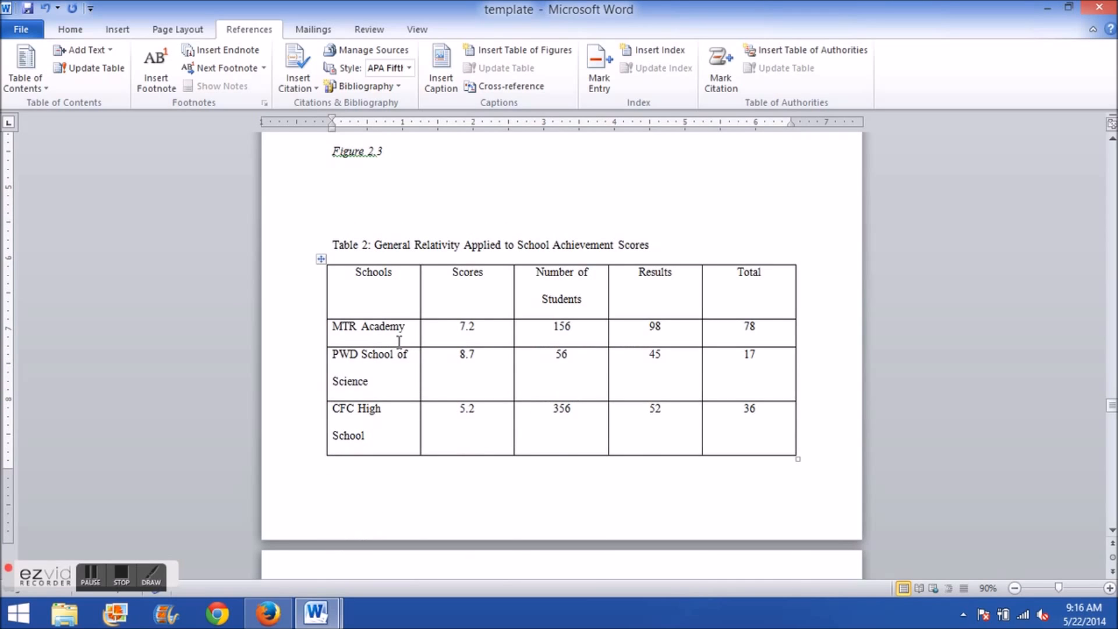
pyautogui.scroll(-20, 398, 315)
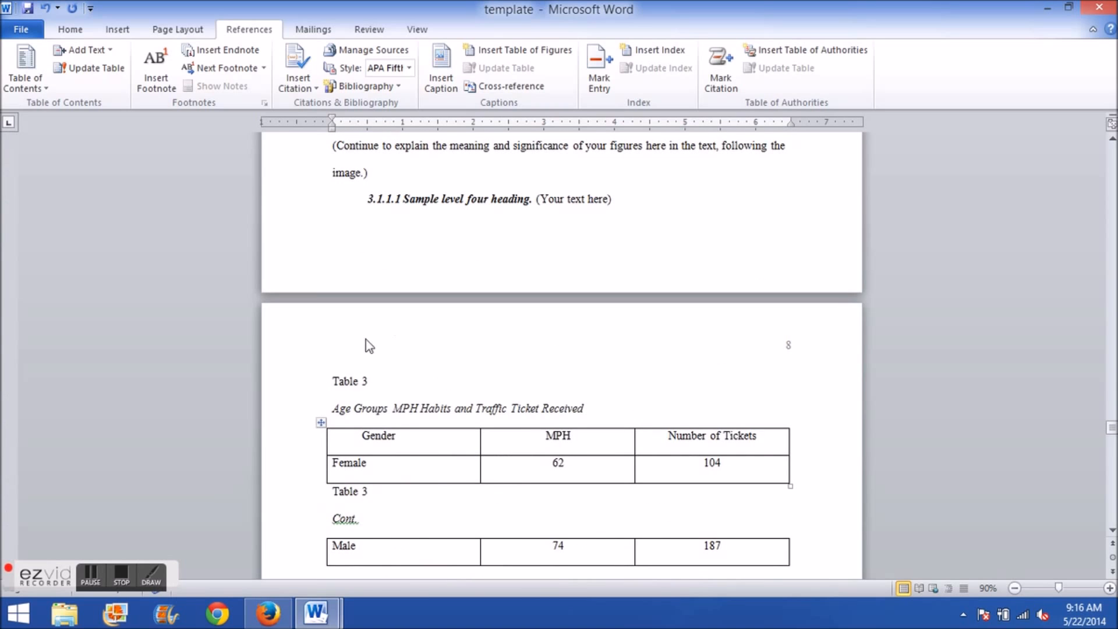
pyautogui.scroll(-2, 367, 343)
pyautogui.scroll(5, 384, 361)
pyautogui.scroll(15, 408, 364)
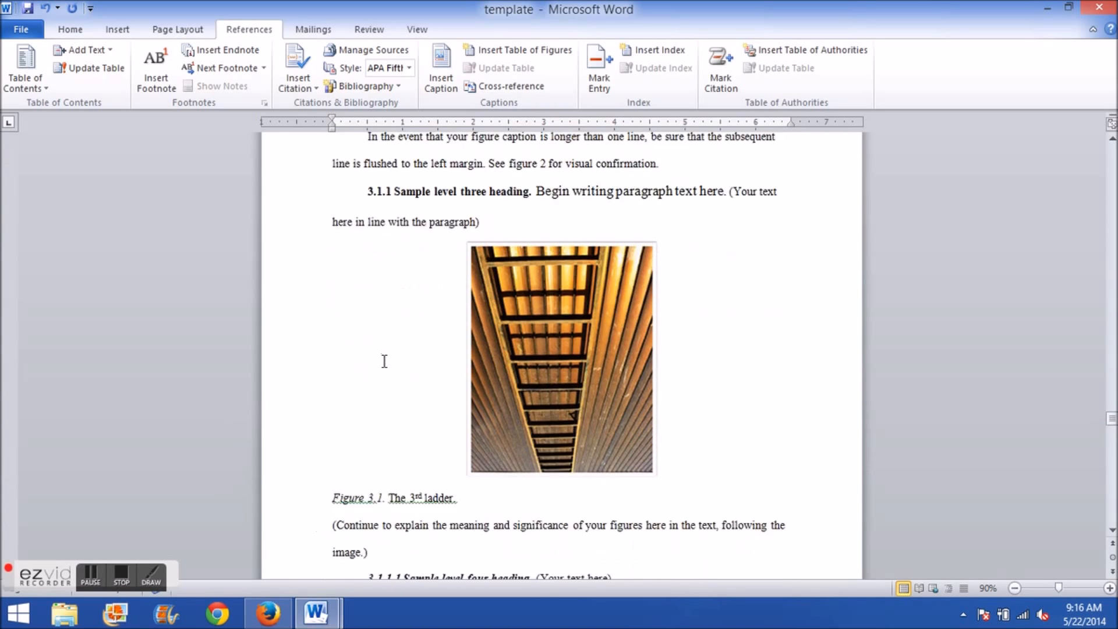
# Step: Delete the "Figure 2.3" caption and its extra line below the "Alternate spacetime curvature" caption
pyautogui.scroll(2, 507, 366)
pyautogui.click(432, 390)
pyautogui.press('BackSpace')
pyautogui.hotkey('shift', 'Left')
pyautogui.press('BackSpace')
pyautogui.press('BackSpace')
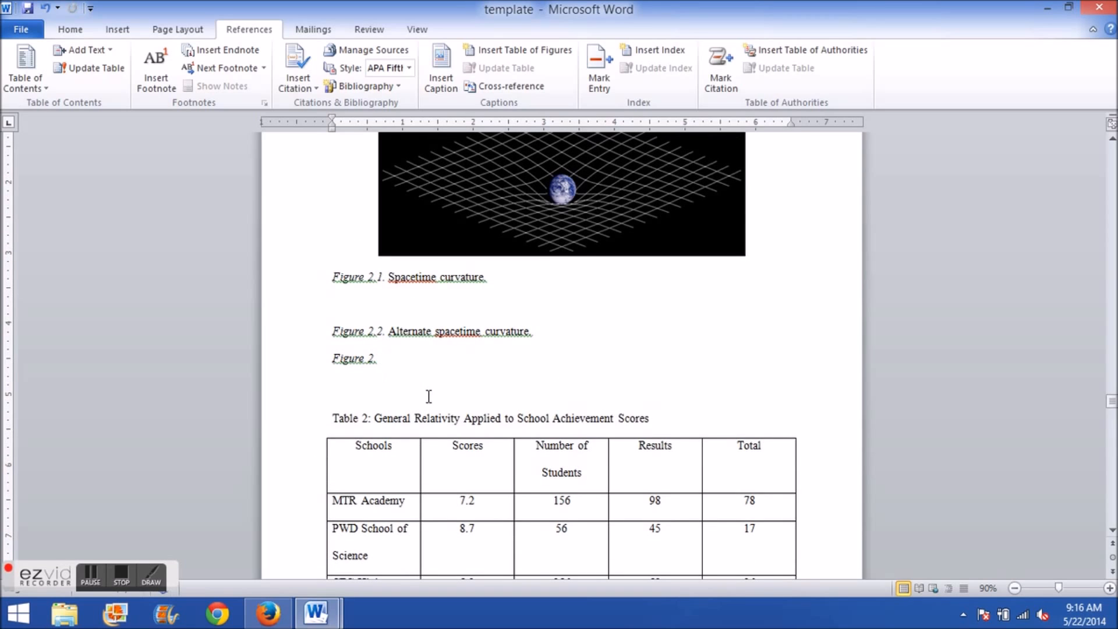
pyautogui.moveTo(427, 364); pyautogui.dragTo(309, 360)
pyautogui.press('BackSpace')
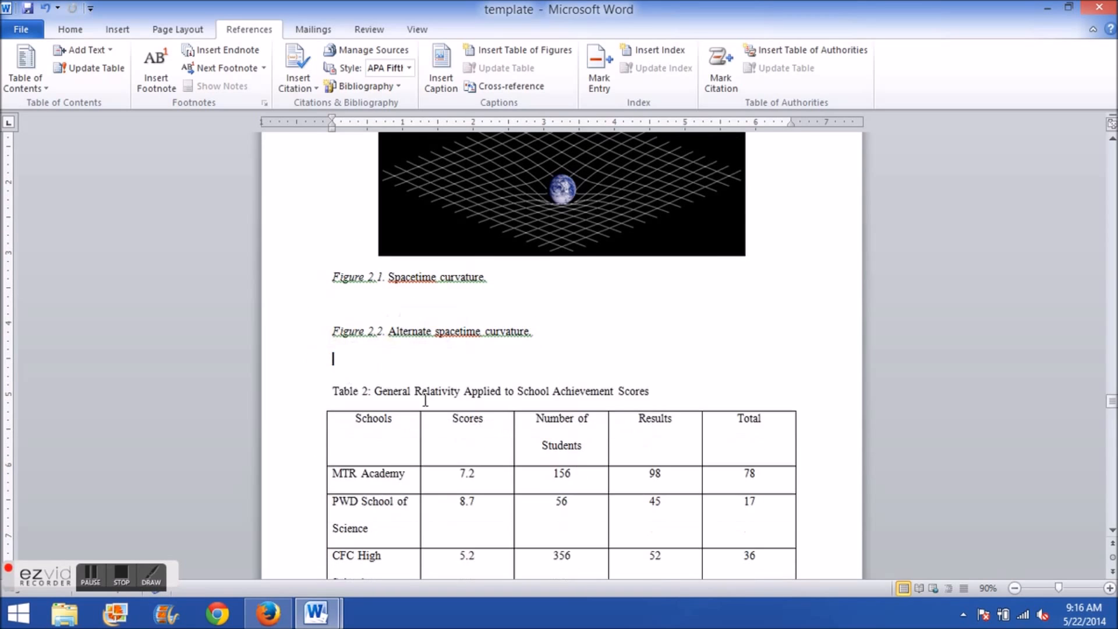
# Step: Compare the Table 3 label and italic title in chapter 3 with the Table 2 title in chapter 2
pyautogui.scroll(-15, 424, 400)
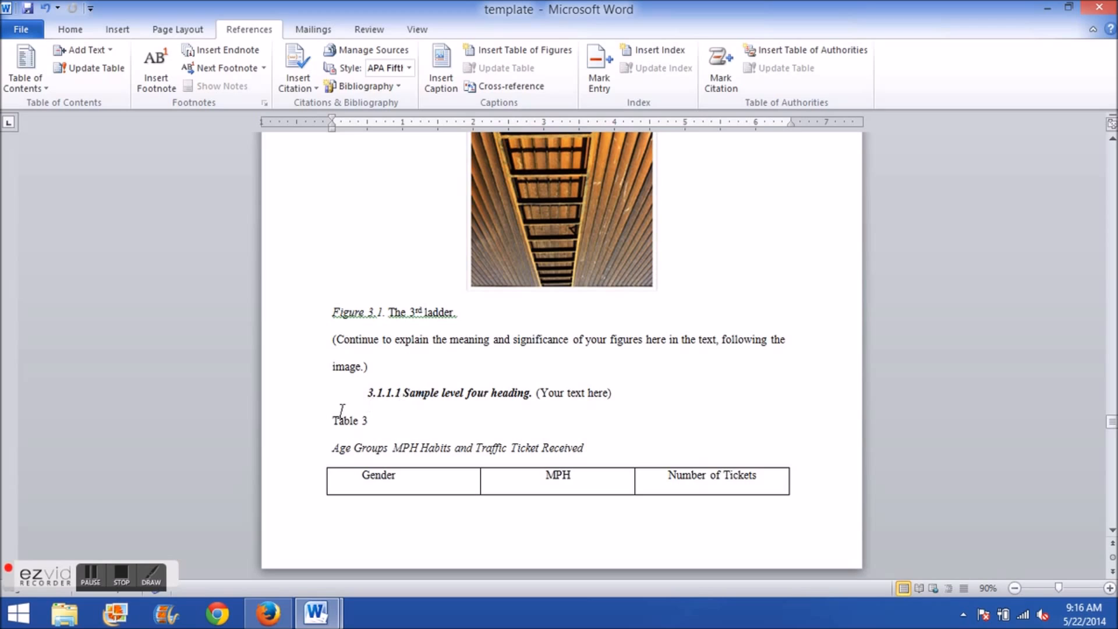
pyautogui.moveTo(332, 421); pyautogui.dragTo(385, 416)
pyautogui.moveTo(334, 448); pyautogui.dragTo(605, 456)
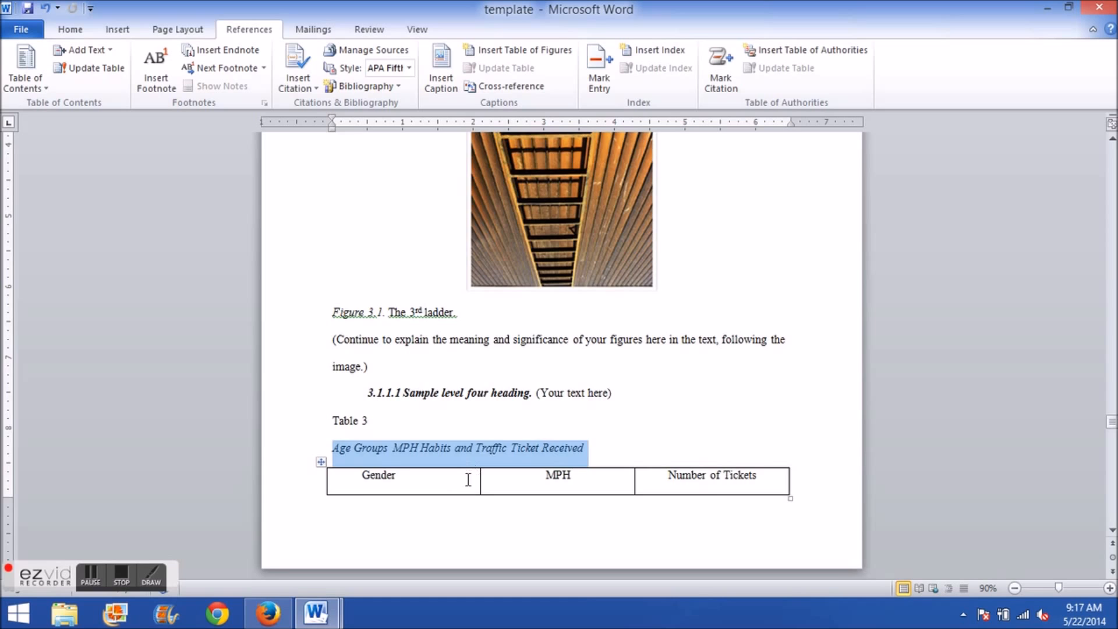
pyautogui.scroll(5, 468, 479)
pyautogui.scroll(5, 468, 479)
pyautogui.click(383, 384)
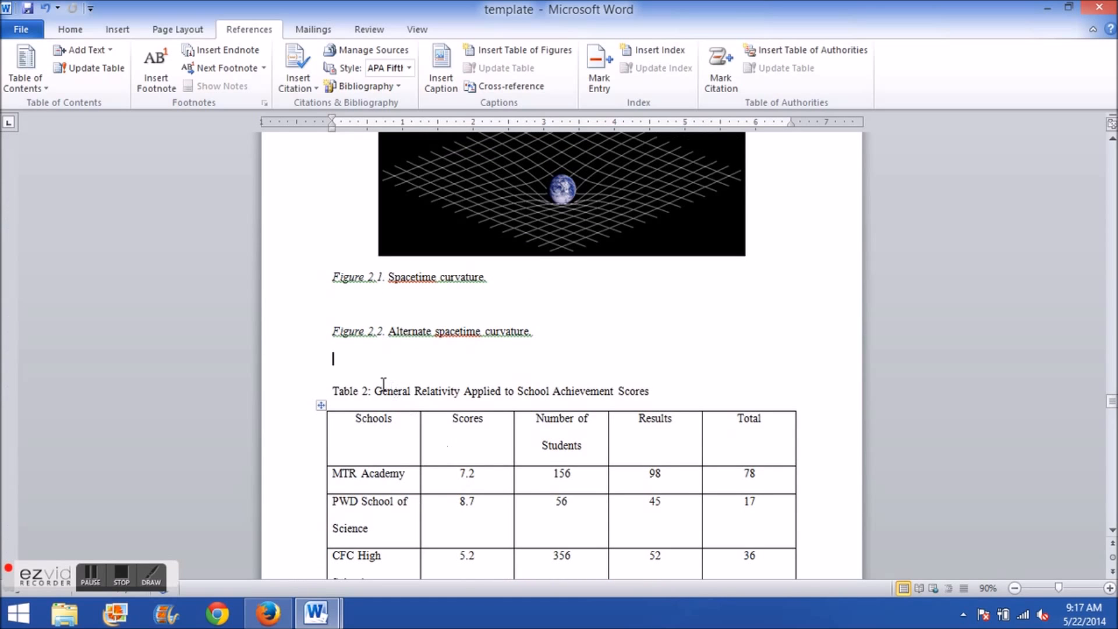
pyautogui.click(350, 401)
pyautogui.scroll(-3, 344, 396)
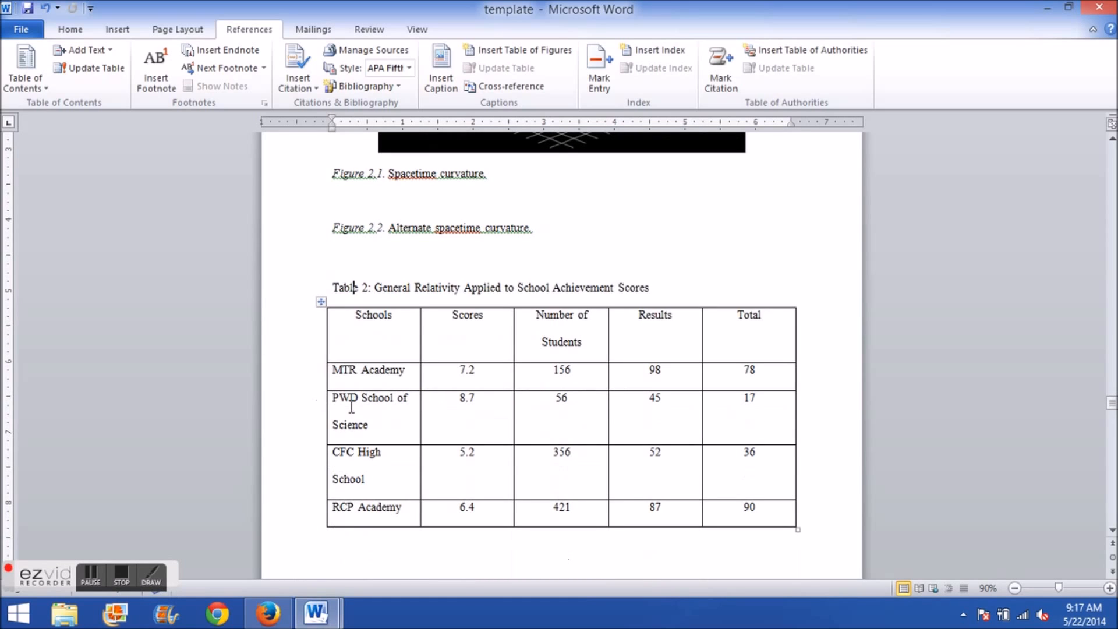
pyautogui.scroll(-15, 366, 384)
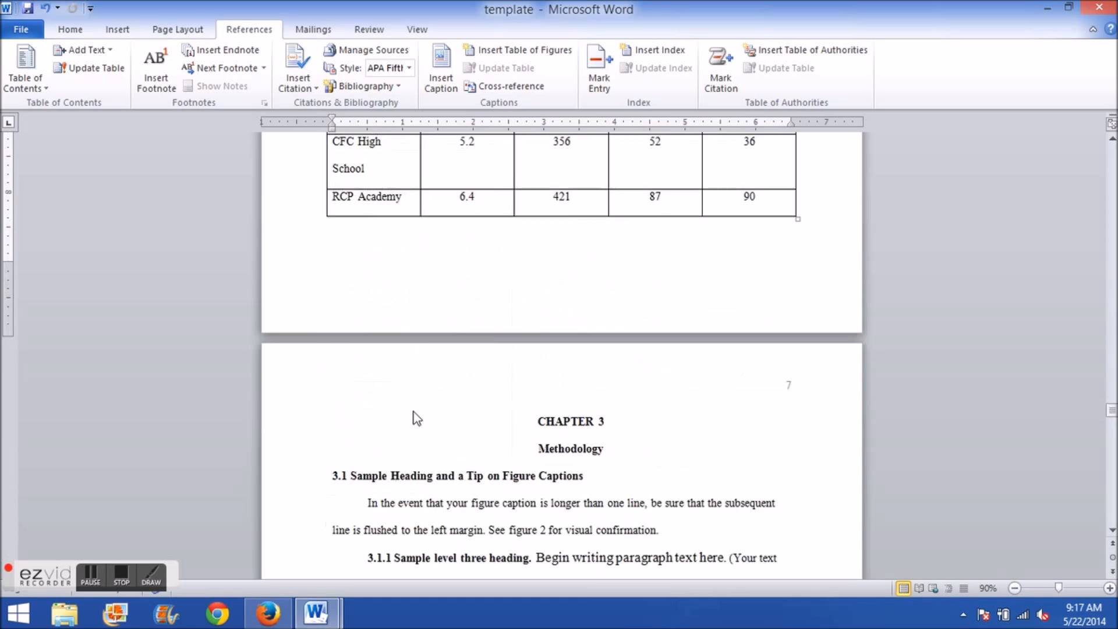
pyautogui.scroll(15, 409, 341)
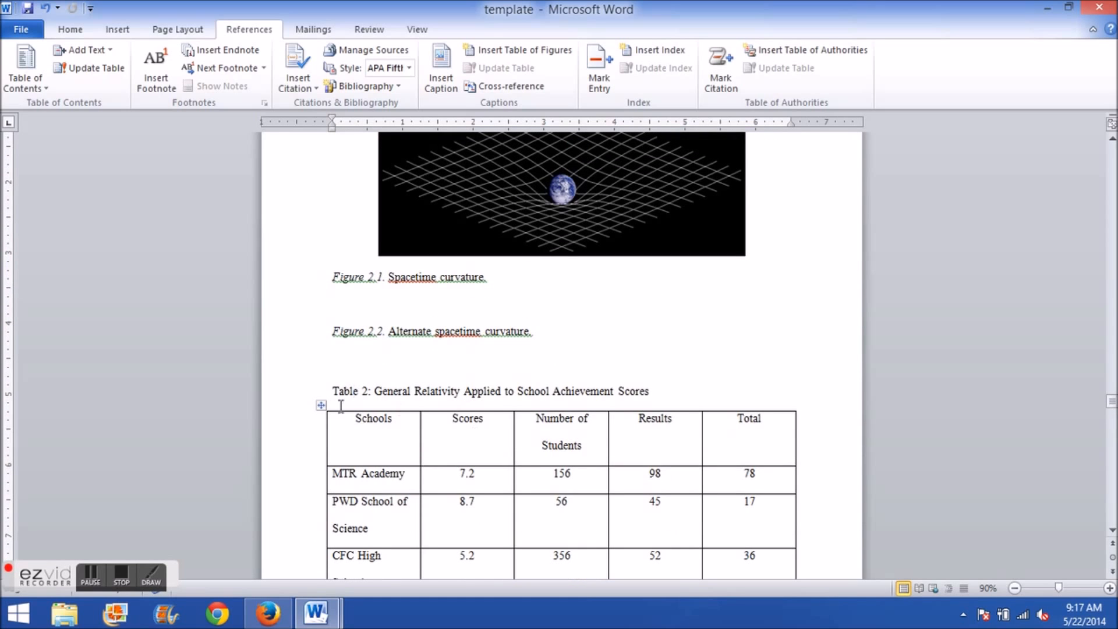
# Step: View the options for inserting a table, dismiss them and examine the school achievement scores table
pyautogui.click(117, 29)
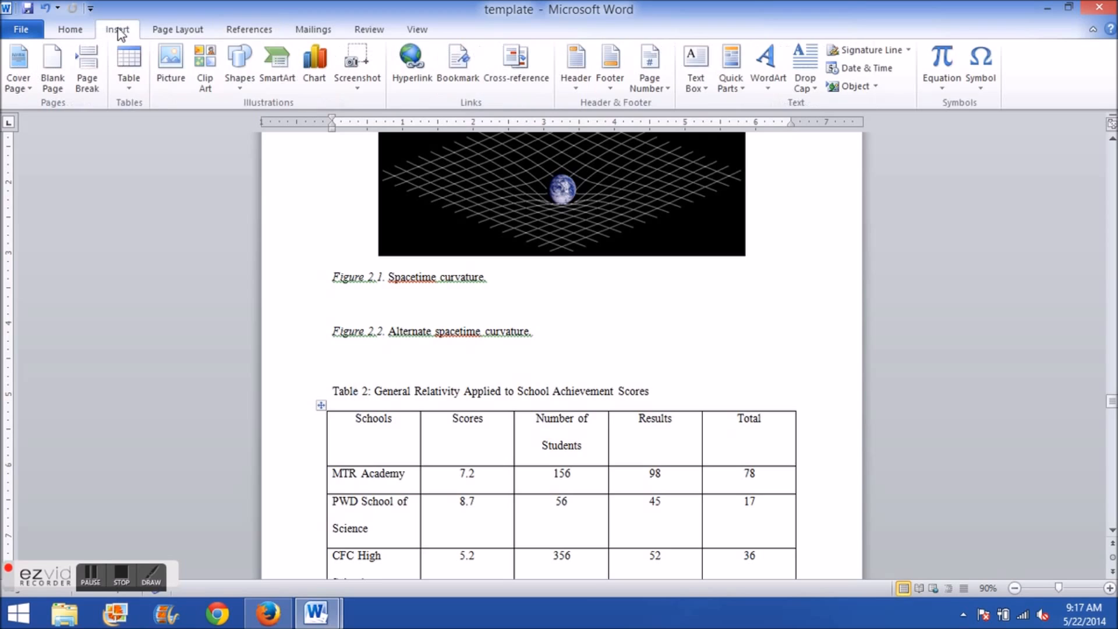
pyautogui.click(134, 90)
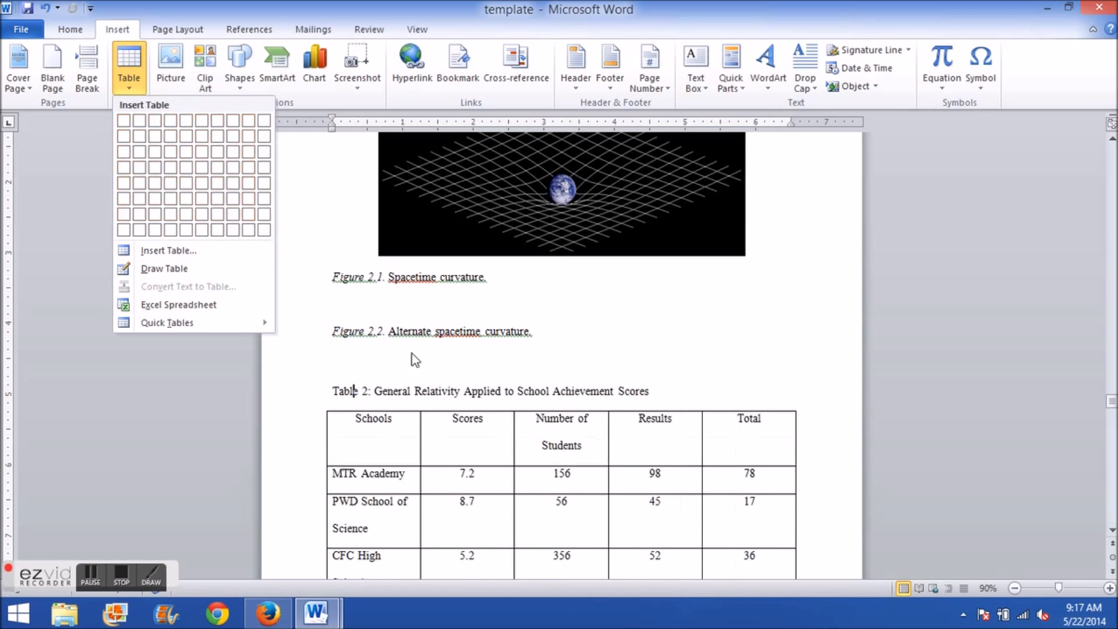
pyautogui.click(474, 405)
pyautogui.scroll(-2, 481, 439)
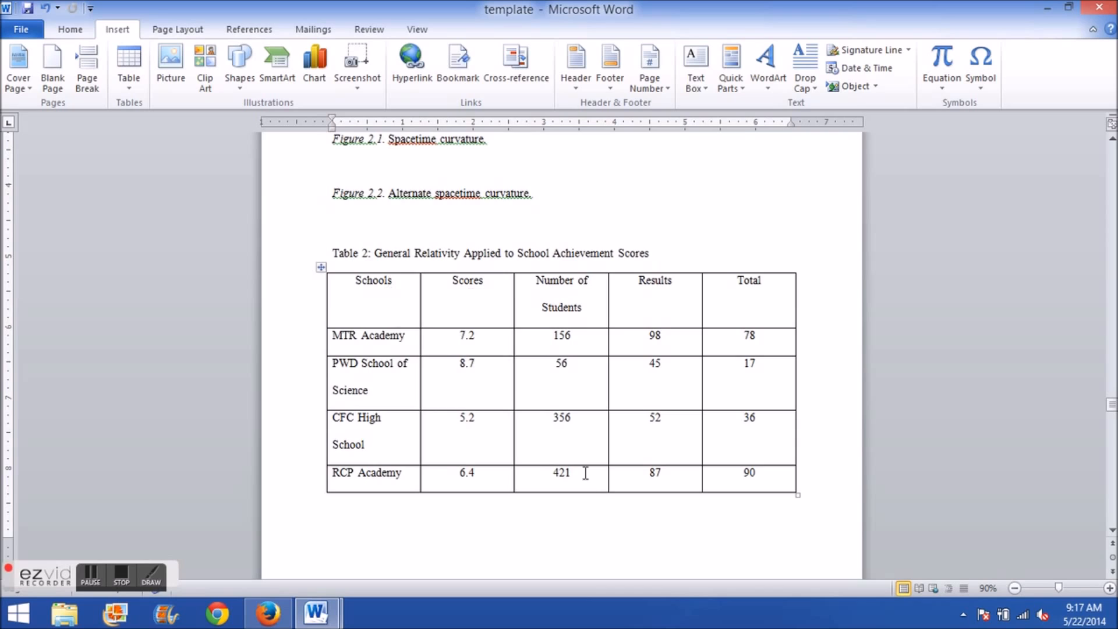
pyautogui.scroll(1, 587, 473)
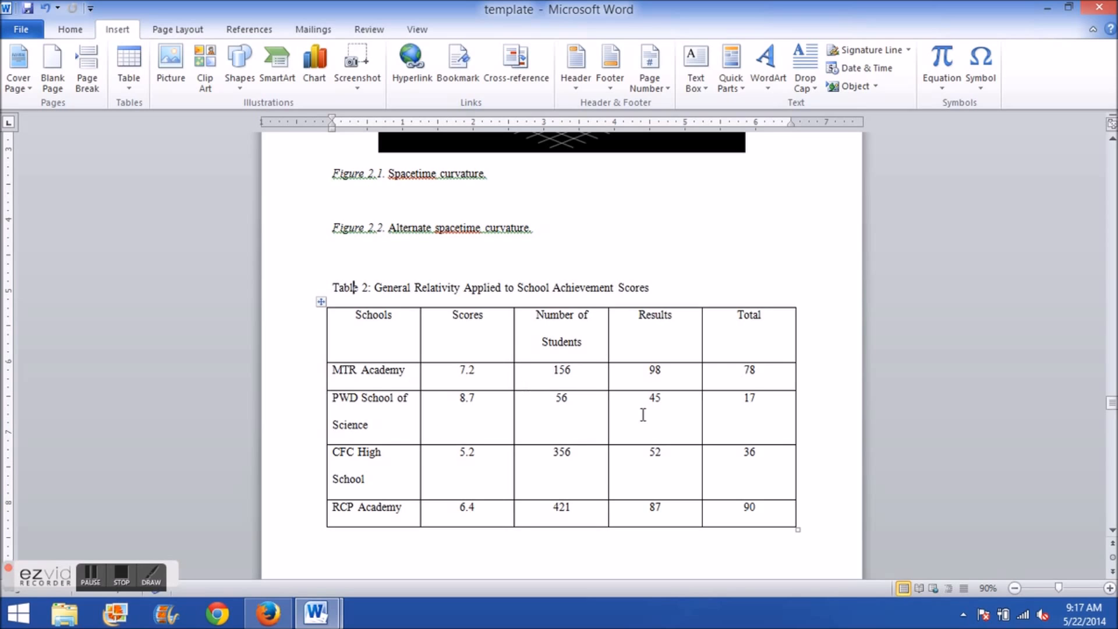
pyautogui.scroll(-1, 641, 414)
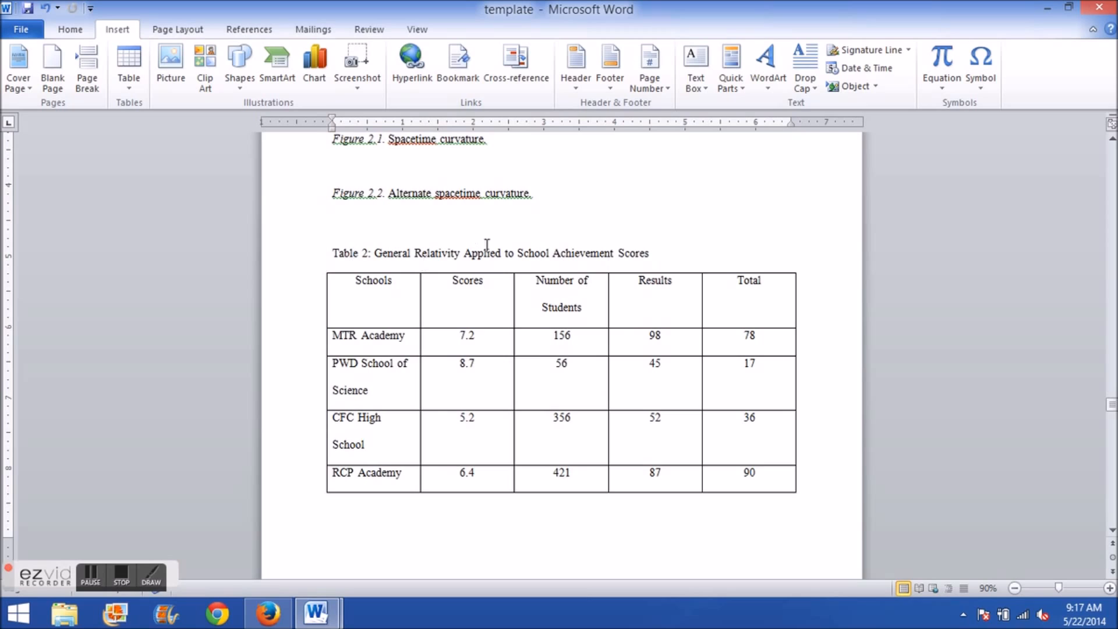
# Step: Add a blank line above the Table 2 title and prepare a Table caption there that includes the Heading 1 chapter number
pyautogui.click(352, 237)
pyautogui.press('Return')
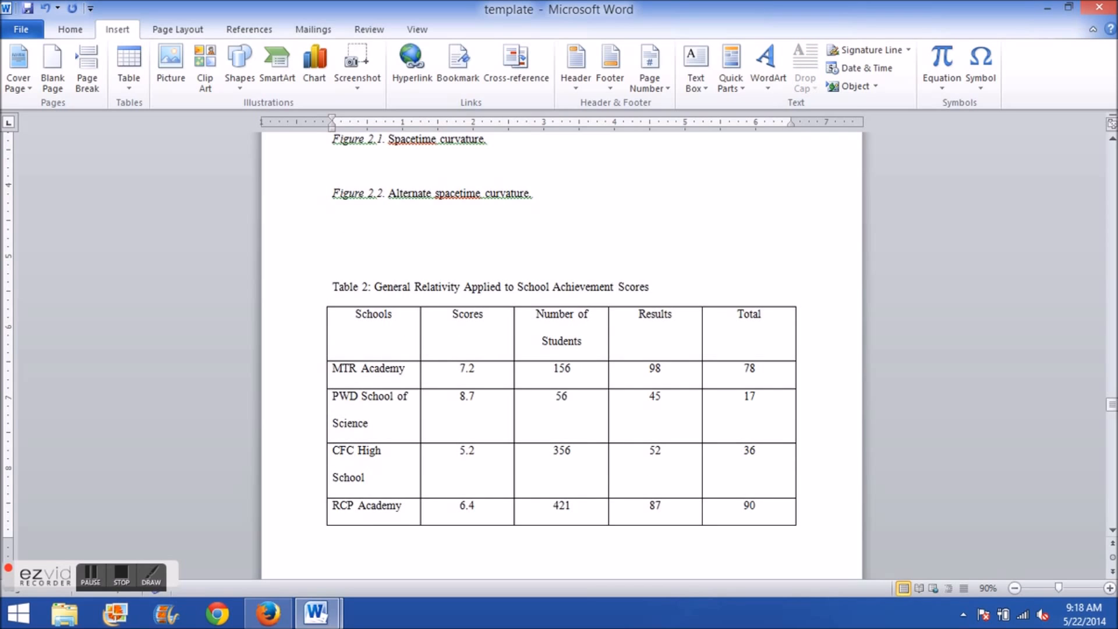
pyautogui.click(251, 29)
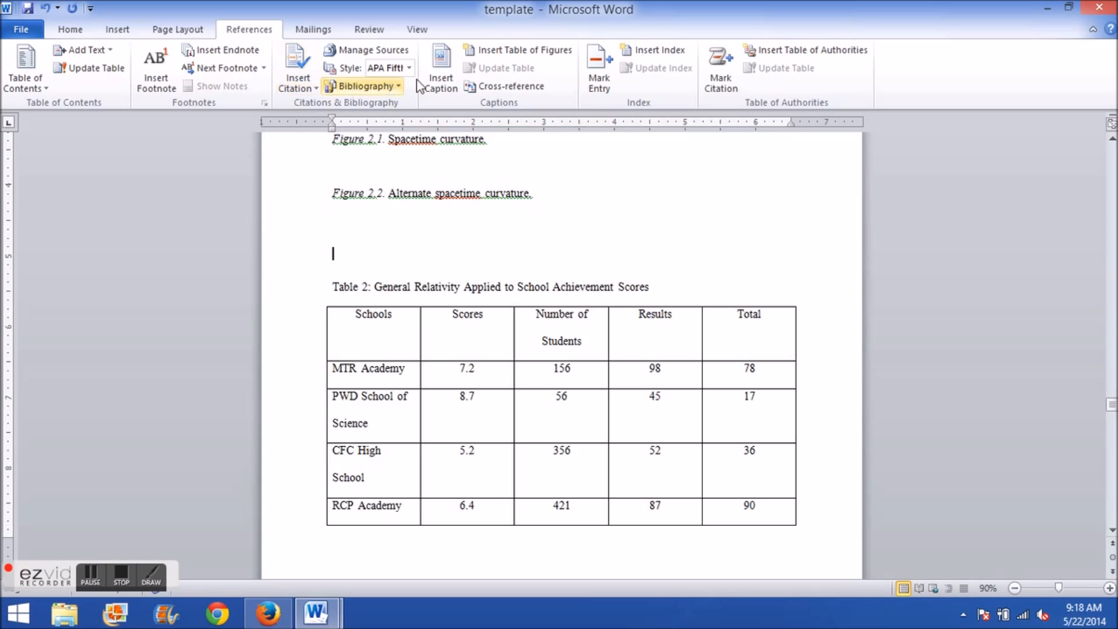
pyautogui.click(441, 70)
pyautogui.click(547, 277)
pyautogui.click(536, 312)
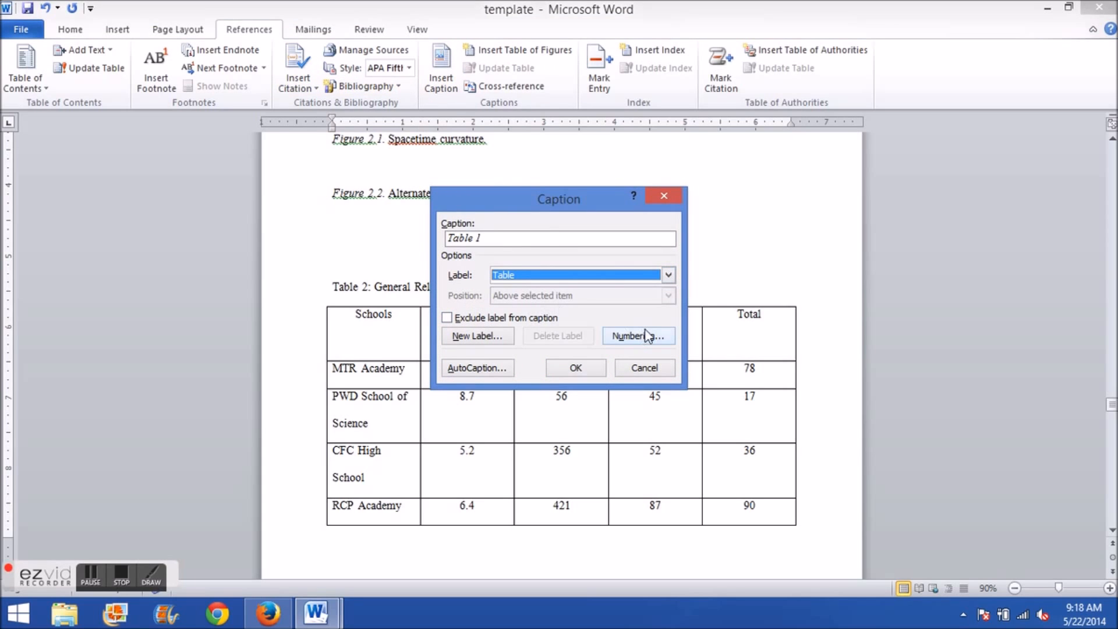
pyautogui.click(628, 336)
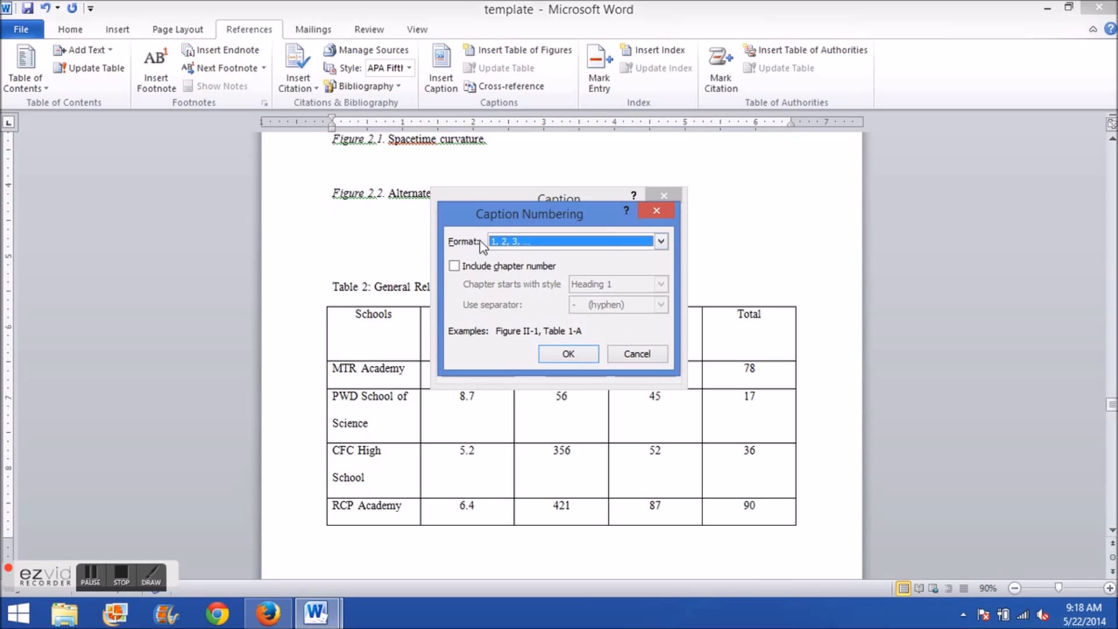
pyautogui.click(471, 268)
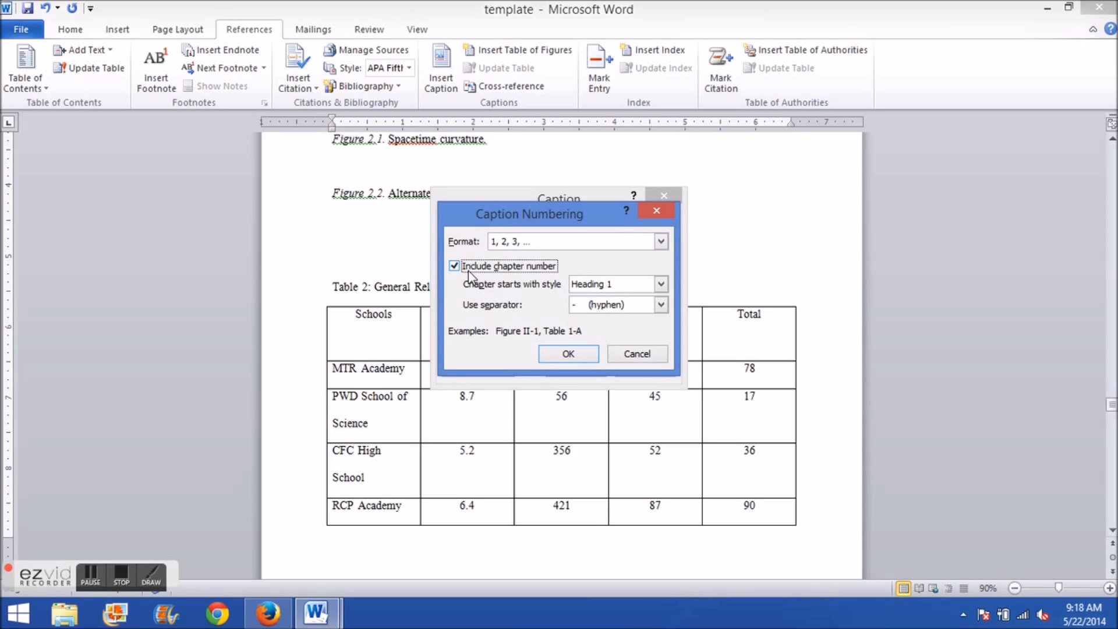
pyautogui.click(567, 355)
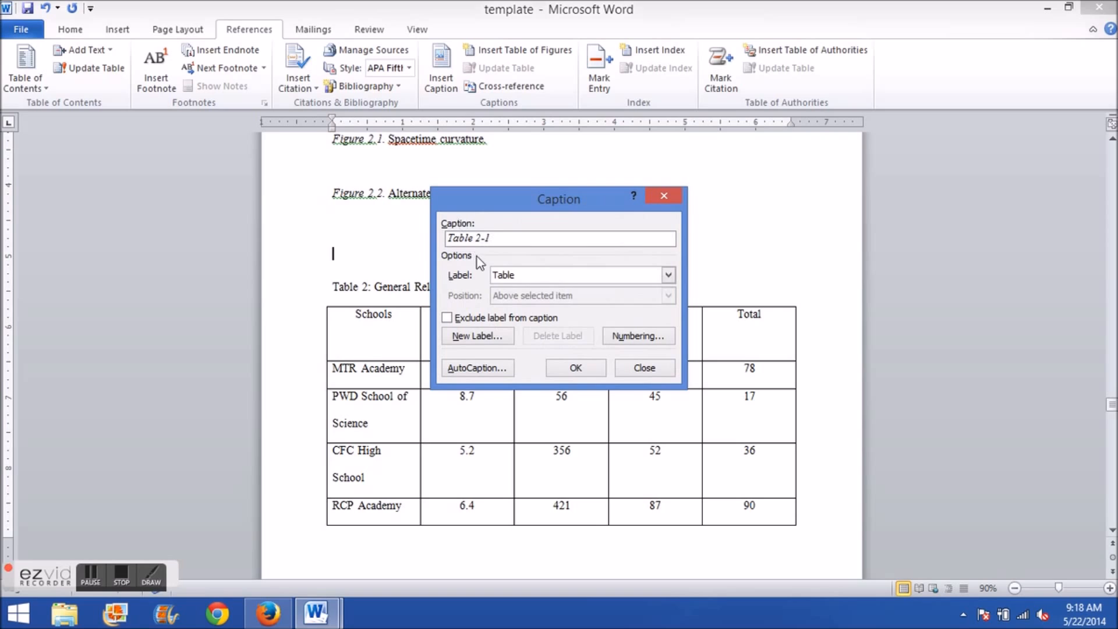
# Step: Change the caption numbering separator to a period and insert the caption "Table 2.1" above the existing table title
pyautogui.click(492, 239)
pyautogui.click(626, 336)
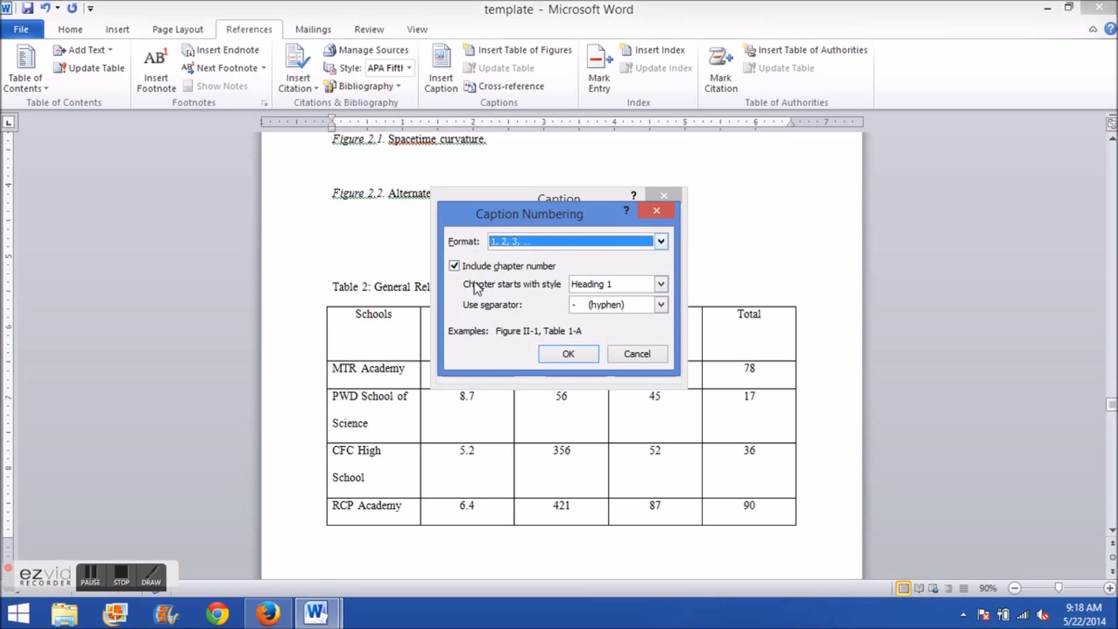
pyautogui.click(605, 305)
pyautogui.click(621, 332)
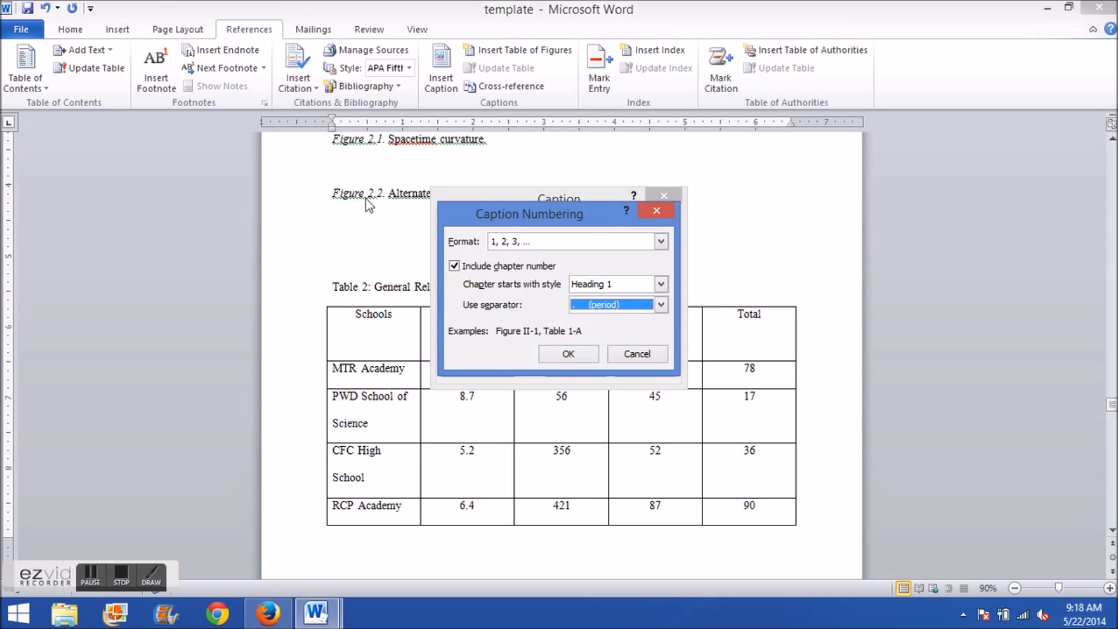
pyautogui.click(579, 351)
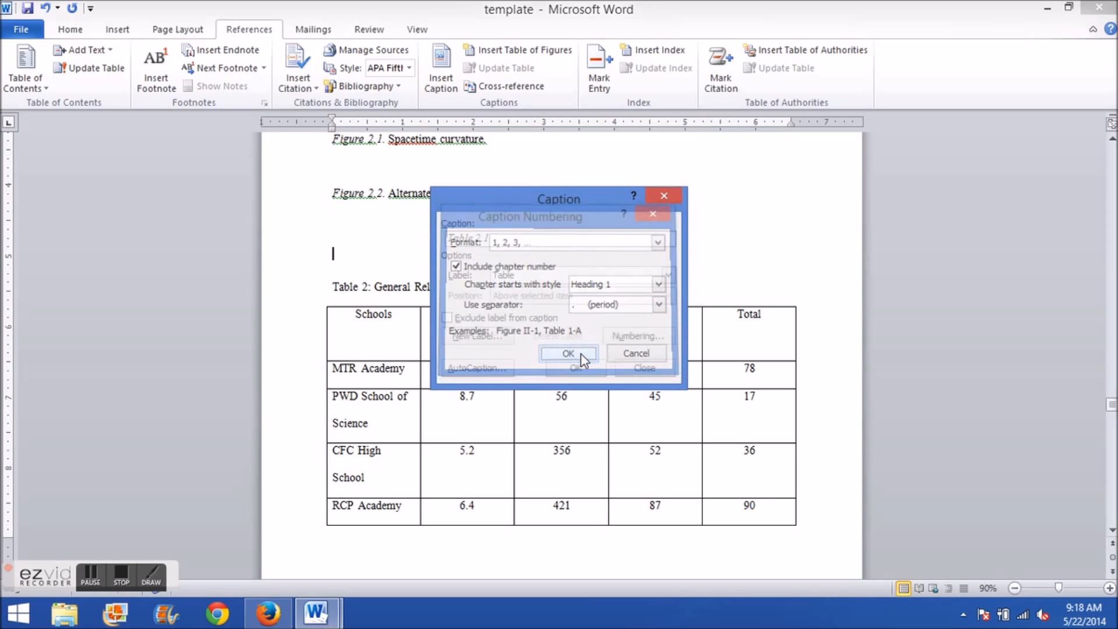
pyautogui.click(577, 362)
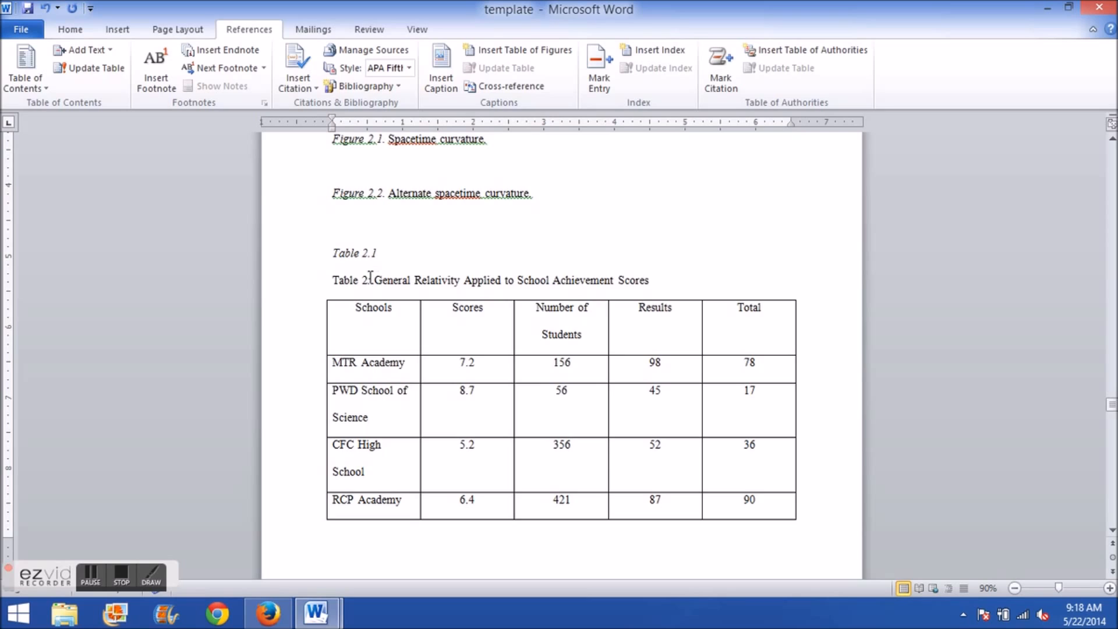
# Step: Remove the old "Table 2:" prefix from the school achievement table title and make the "Table 2.1" label upright
pyautogui.moveTo(375, 281); pyautogui.dragTo(333, 281)
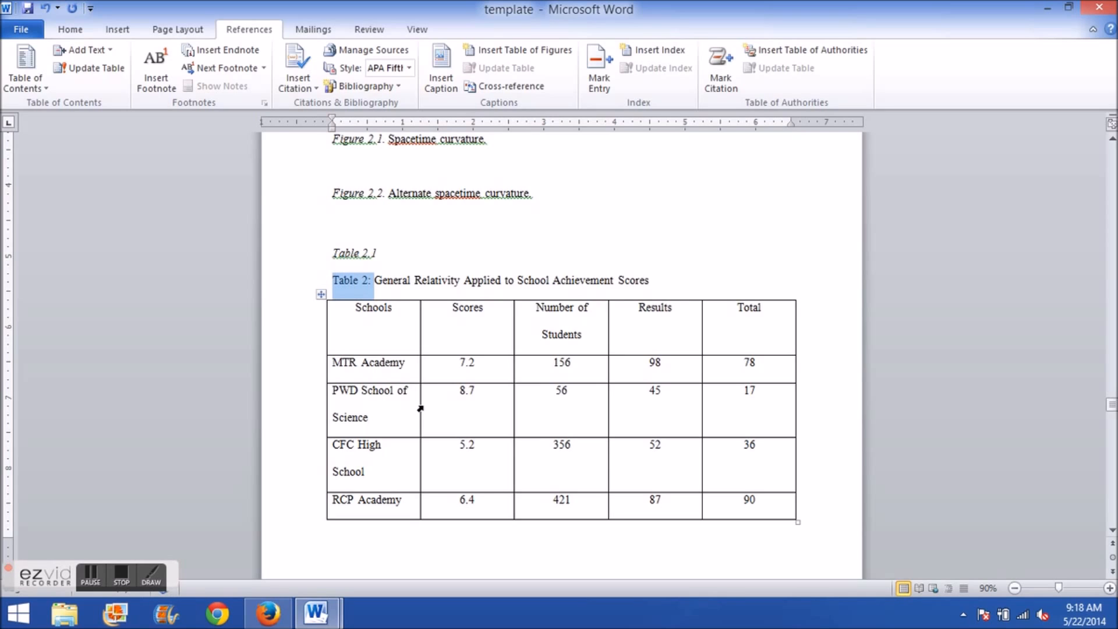
pyautogui.press('Delete')
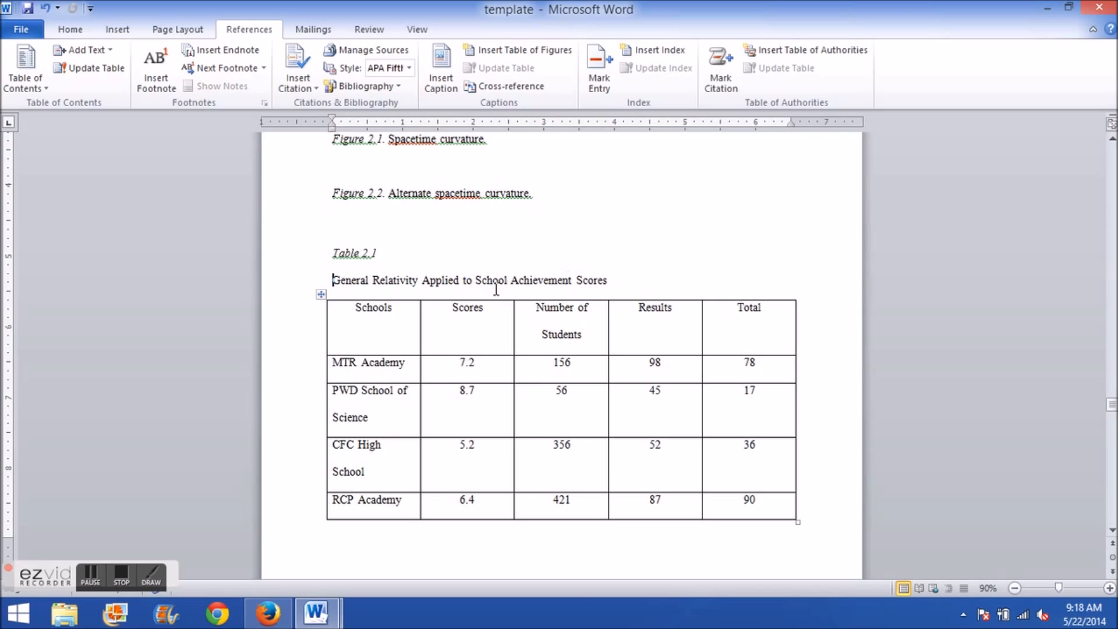
pyautogui.moveTo(612, 280); pyautogui.dragTo(328, 253)
pyautogui.hotkey('ctrl', 'i')
pyautogui.click(373, 281)
pyautogui.moveTo(331, 253); pyautogui.dragTo(387, 257)
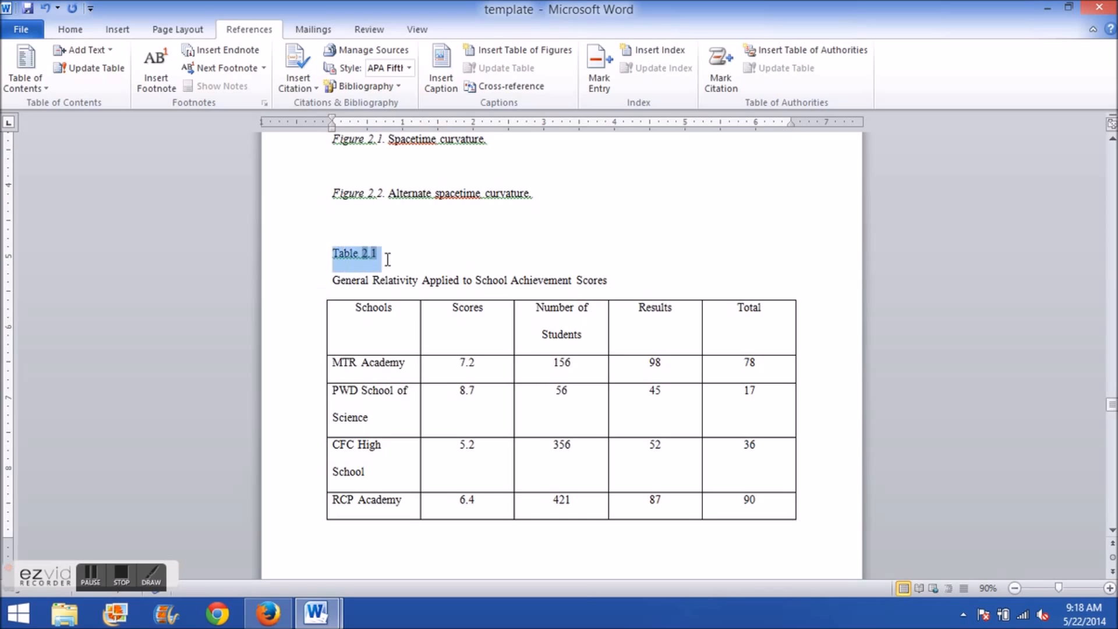
# Step: Italicize the title "General Relativity Applied to School Achievement Scores" below the Table 2.1 label
pyautogui.click(401, 280)
pyautogui.moveTo(610, 280); pyautogui.dragTo(344, 276)
pyautogui.hotkey('ctrl', 'i')
pyautogui.click(377, 308)
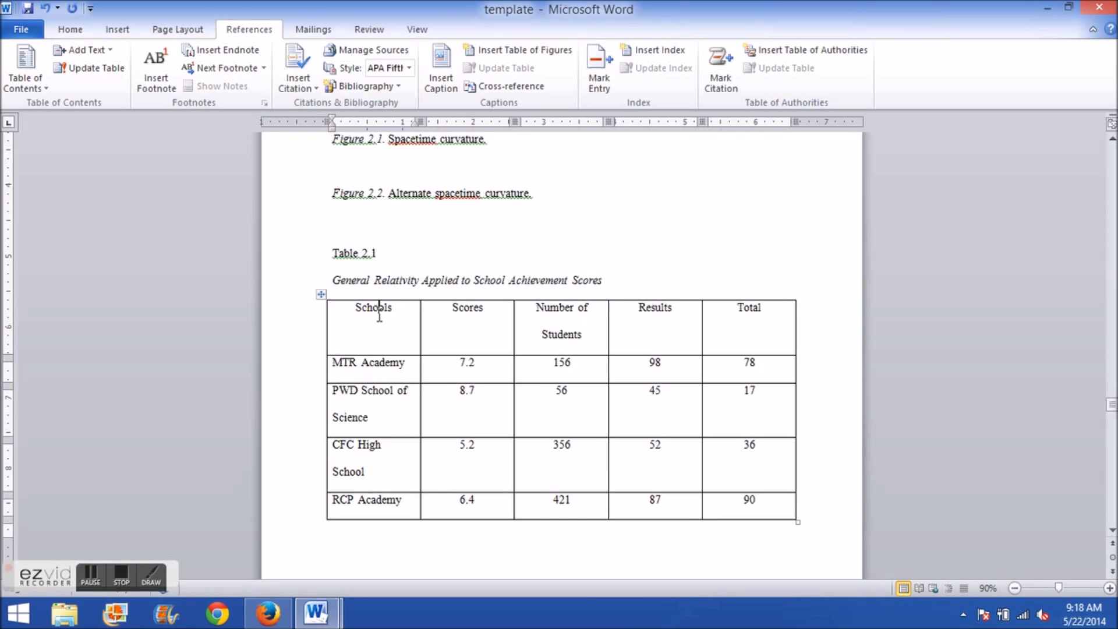
pyautogui.click(387, 282)
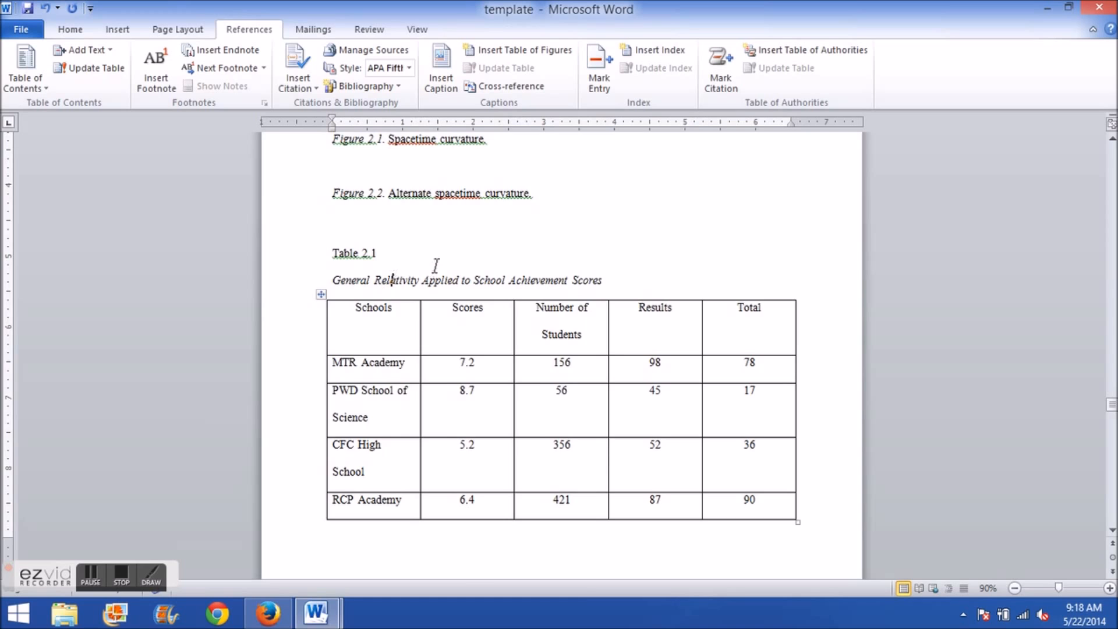
# Step: Compare the Table 3.1 caption with the Table 2.1 caption and examine the Table 2.1 label's number and its title
pyautogui.scroll(-5, 471, 356)
pyautogui.scroll(-12, 471, 357)
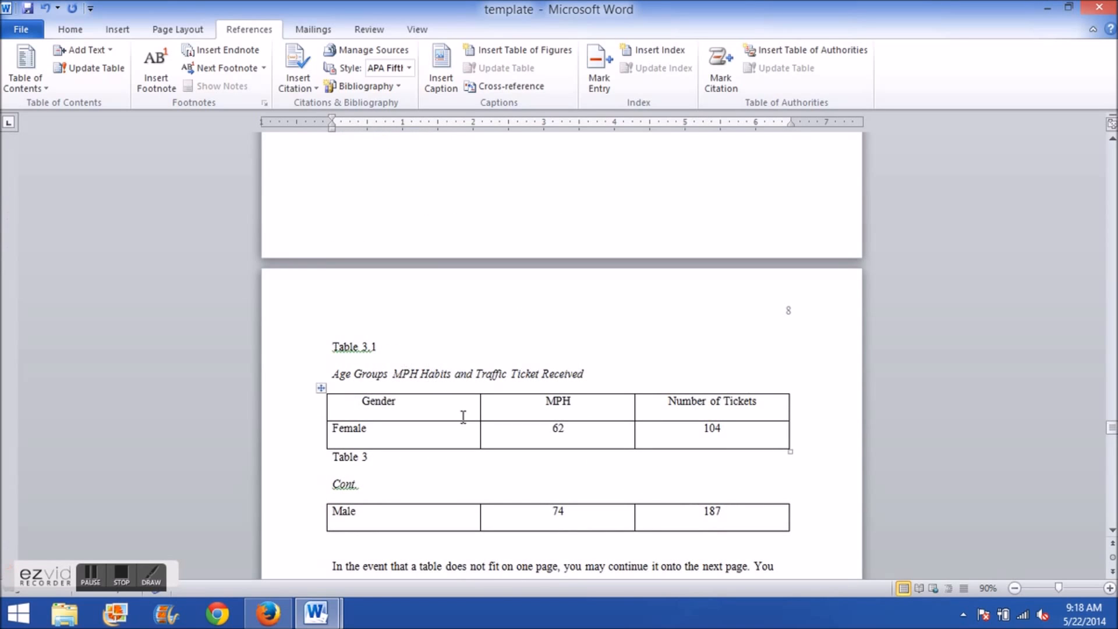
pyautogui.scroll(15, 460, 418)
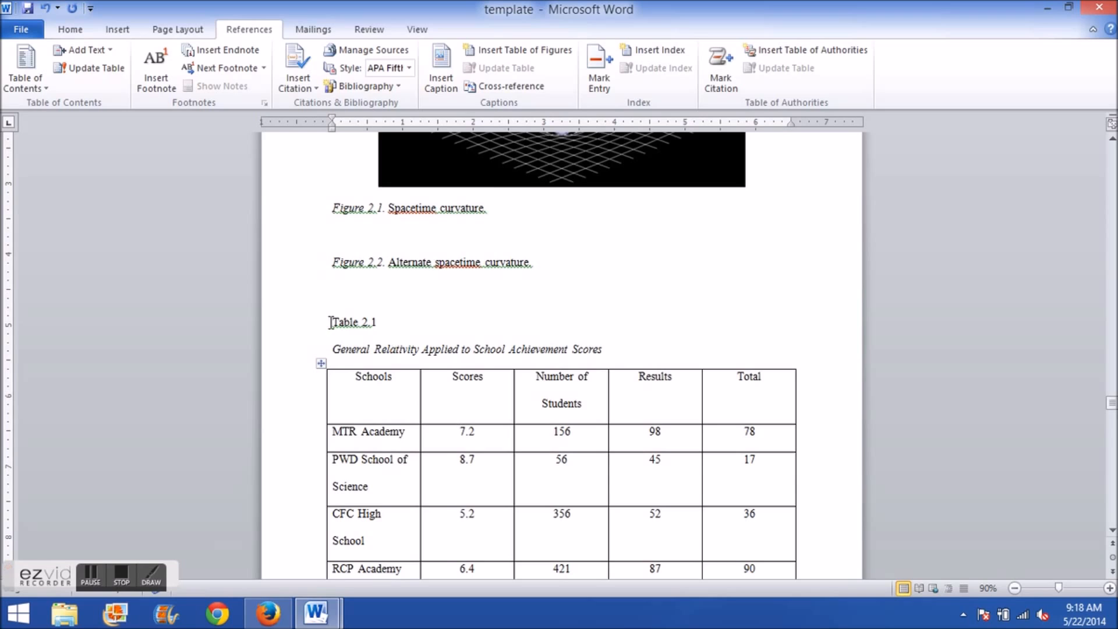
pyautogui.moveTo(335, 322); pyautogui.dragTo(383, 322)
pyautogui.click(362, 324)
pyautogui.press('Right')
pyautogui.press('Right')
pyautogui.press('Right')
pyautogui.press('Left')
pyautogui.press('Left')
pyautogui.press('Left')
pyautogui.press('Right')
pyautogui.press('Right')
pyautogui.press('Right')
pyautogui.press('Left')
pyautogui.press('Left')
pyautogui.press('Left')
pyautogui.press('Right')
pyautogui.press('Right')
pyautogui.press('Right')
pyautogui.press('Left')
pyautogui.press('Left')
pyautogui.press('Left')
pyautogui.moveTo(607, 352); pyautogui.dragTo(350, 361)
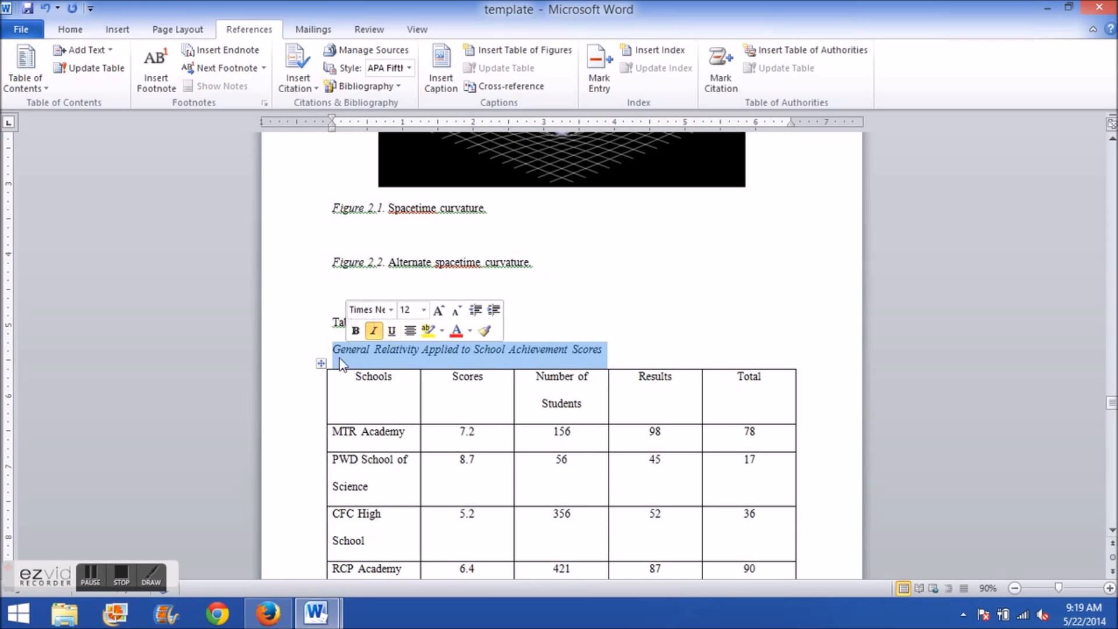
pyautogui.click(372, 364)
pyautogui.click(326, 350)
# Step: Update the List of Tables in the front matter
pyautogui.scroll(20, 392, 328)
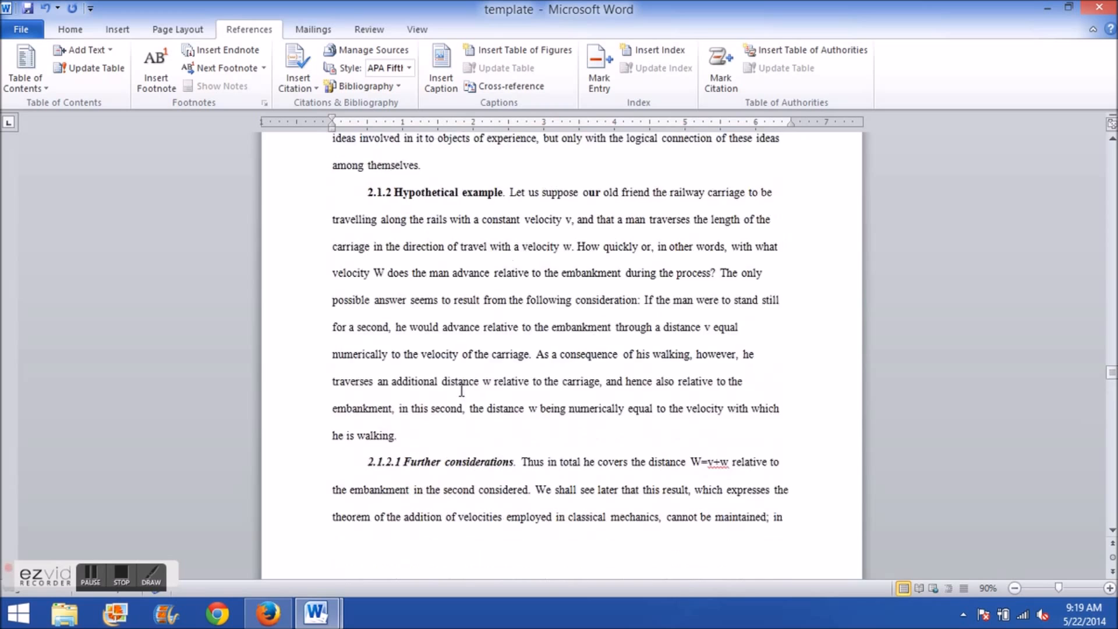
pyautogui.scroll(20, 462, 390)
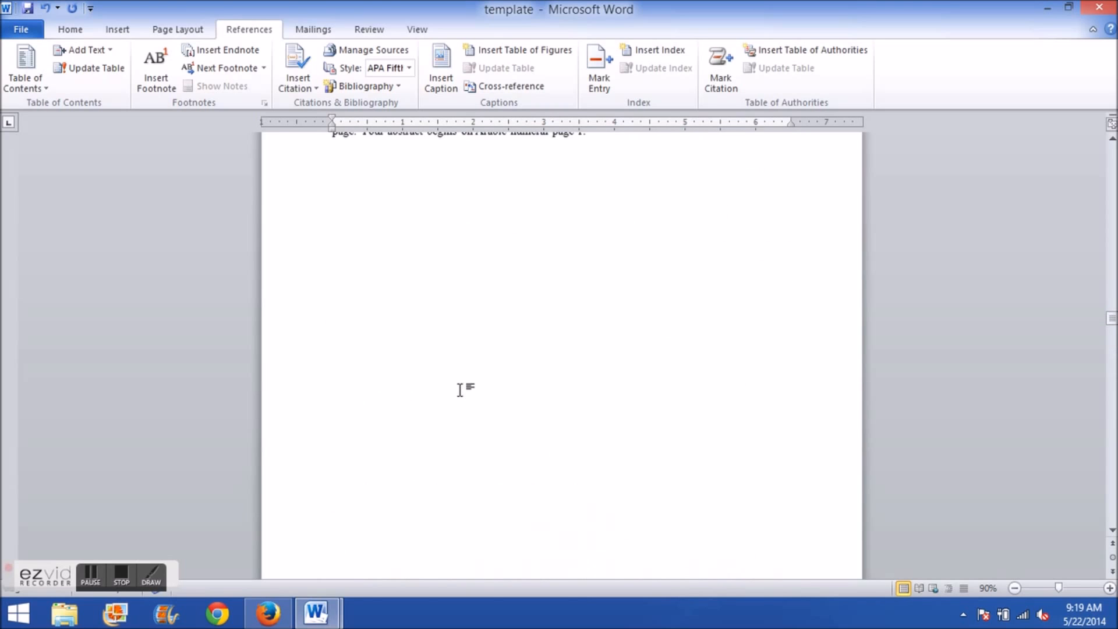
pyautogui.scroll(-5, 463, 396)
pyautogui.click(464, 327)
pyautogui.rightClick(464, 327)
pyautogui.click(537, 414)
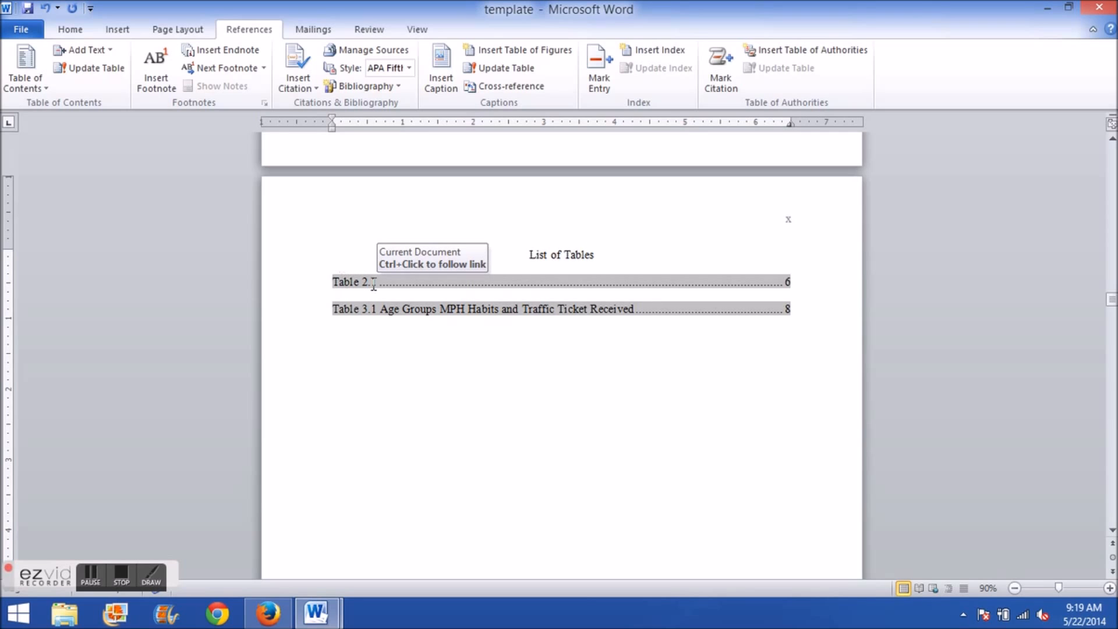
# Step: Join the school achievement title to the Table 2.1 caption, placing it on a second line with a line break, and italicize the title
pyautogui.keyDown('ctrl'); pyautogui.click(455, 284); pyautogui.keyUp('ctrl')
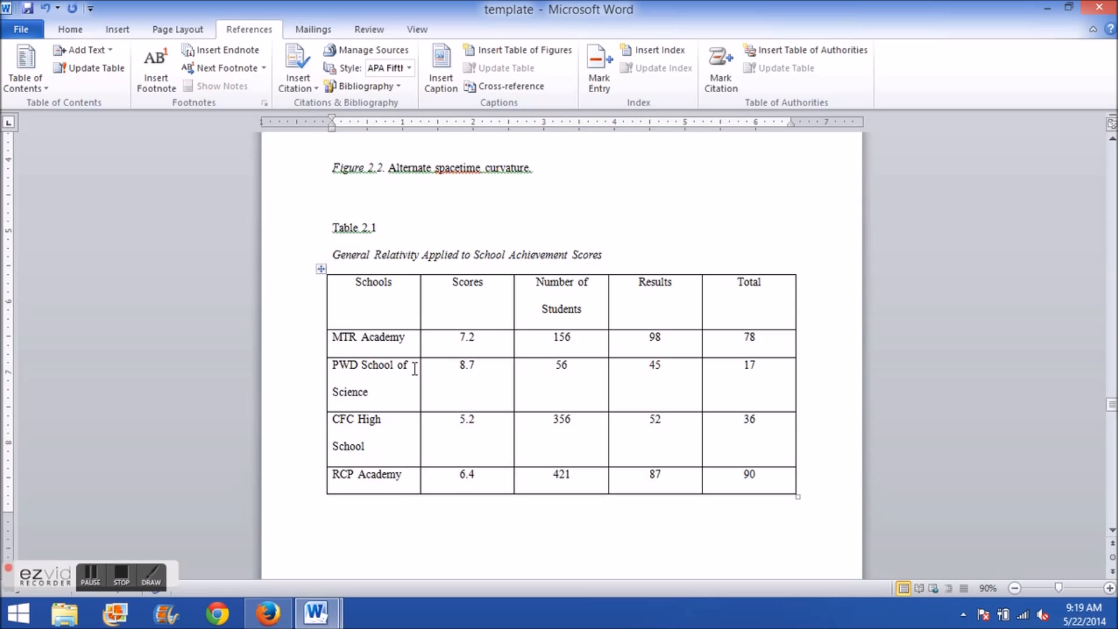
pyautogui.press('BackSpace')
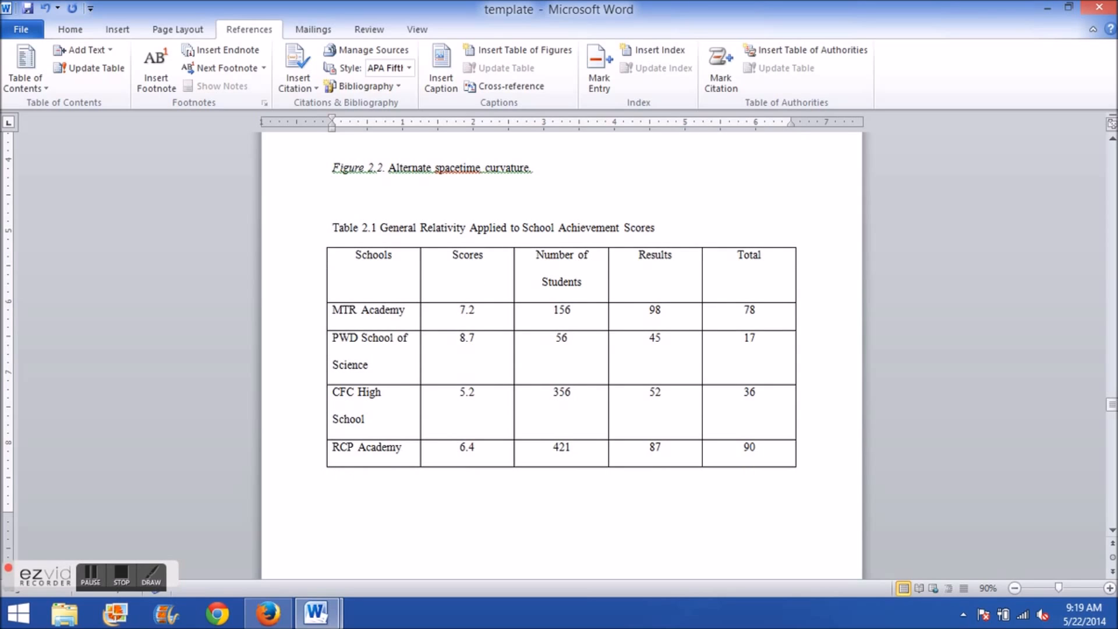
pyautogui.press('BackSpace')
pyautogui.press('Return')
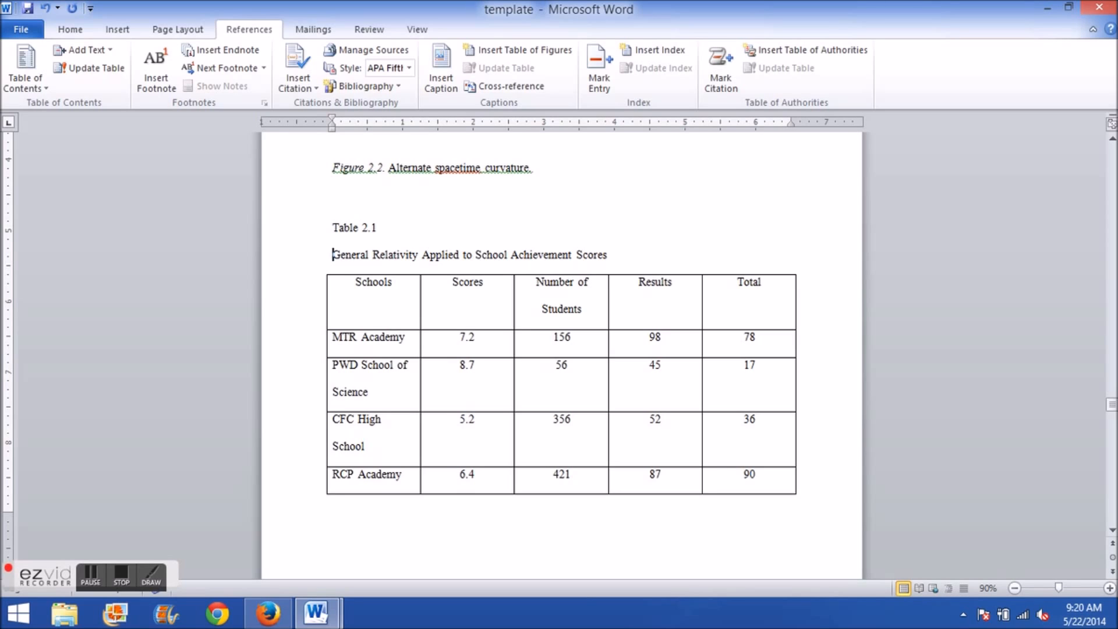
pyautogui.press('BackSpace')
pyautogui.press('BackSpace')
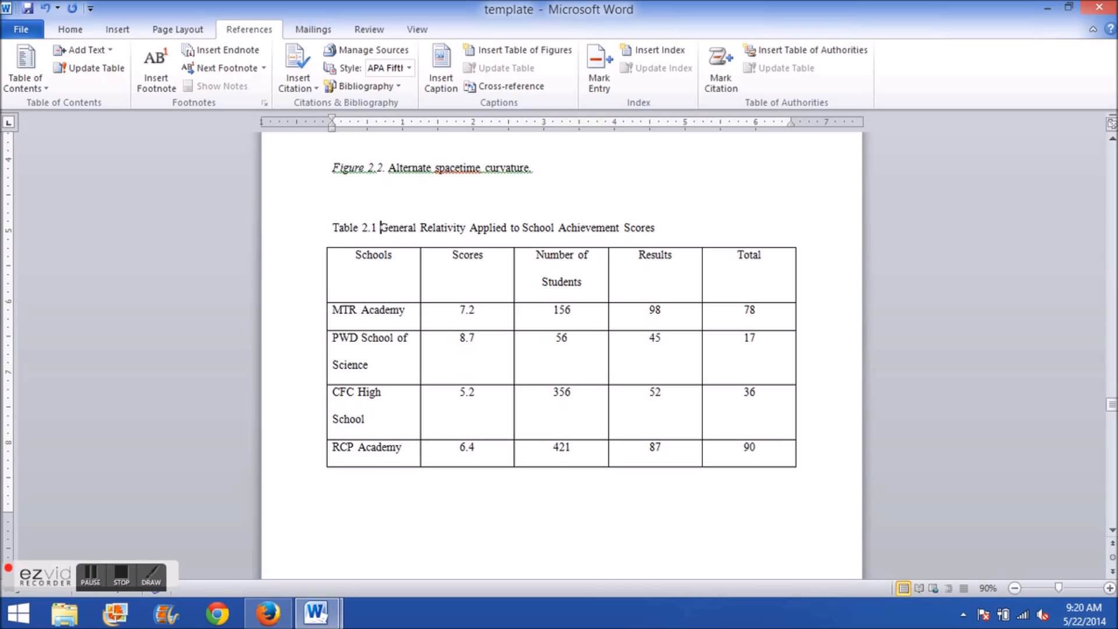
pyautogui.press('BackSpace')
pyautogui.press('Return')
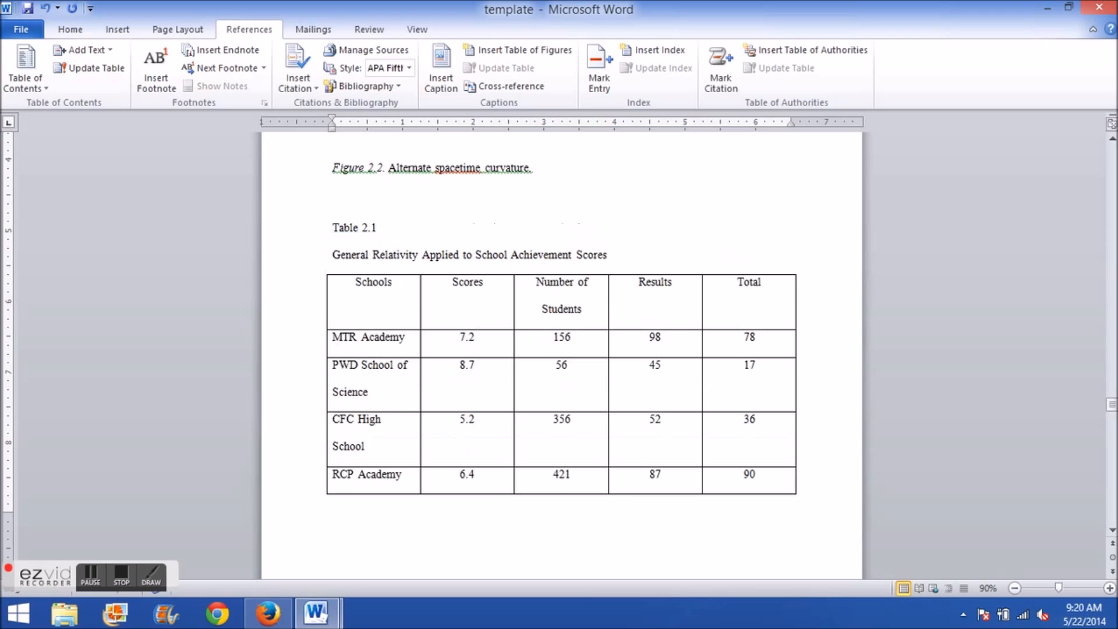
pyautogui.press('Right')
pyautogui.moveTo(640, 257); pyautogui.dragTo(329, 270)
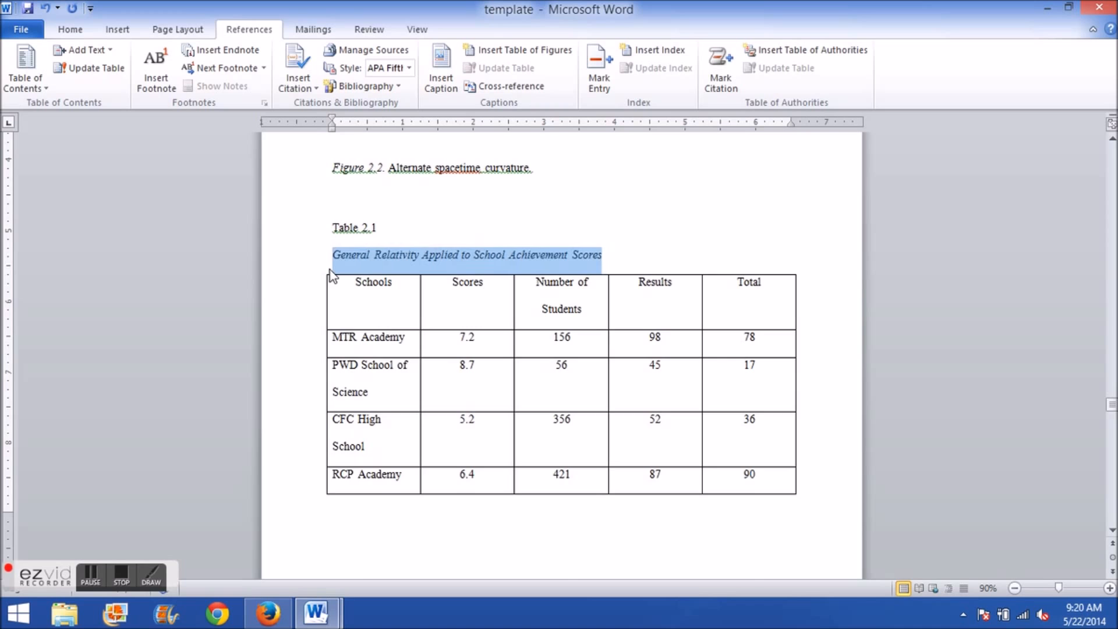
# Step: Update the entire List of Tables so the Table 2.1 entry picks up its title
pyautogui.scroll(20, 450, 383)
pyautogui.scroll(20, 449, 383)
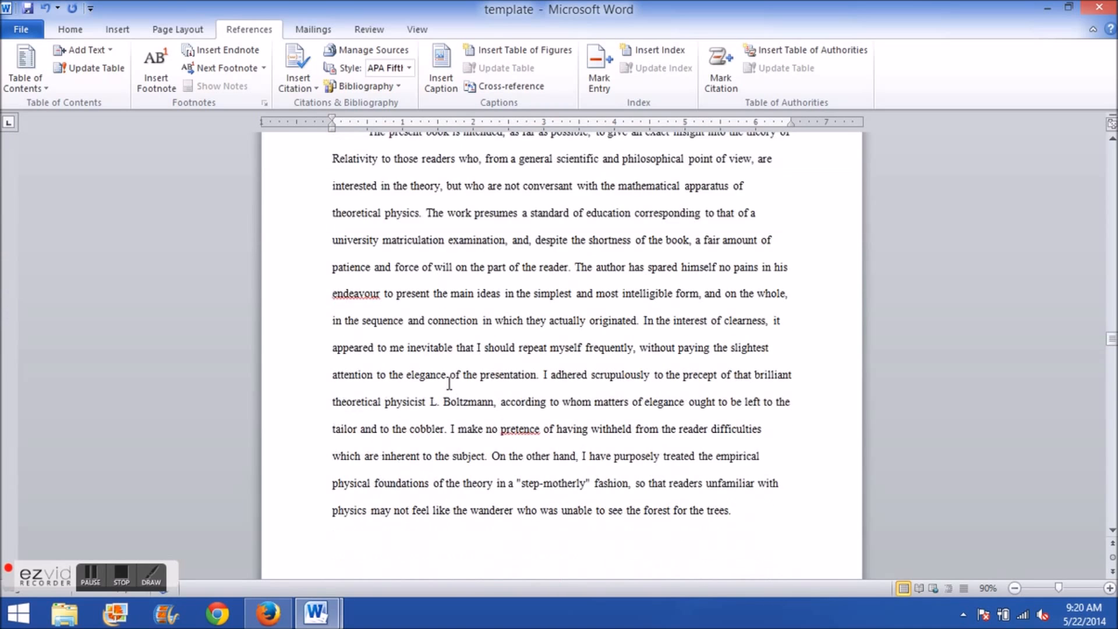
pyautogui.scroll(10, 449, 387)
pyautogui.click(449, 456)
pyautogui.scroll(-3, 432, 316)
pyautogui.rightClick(439, 259)
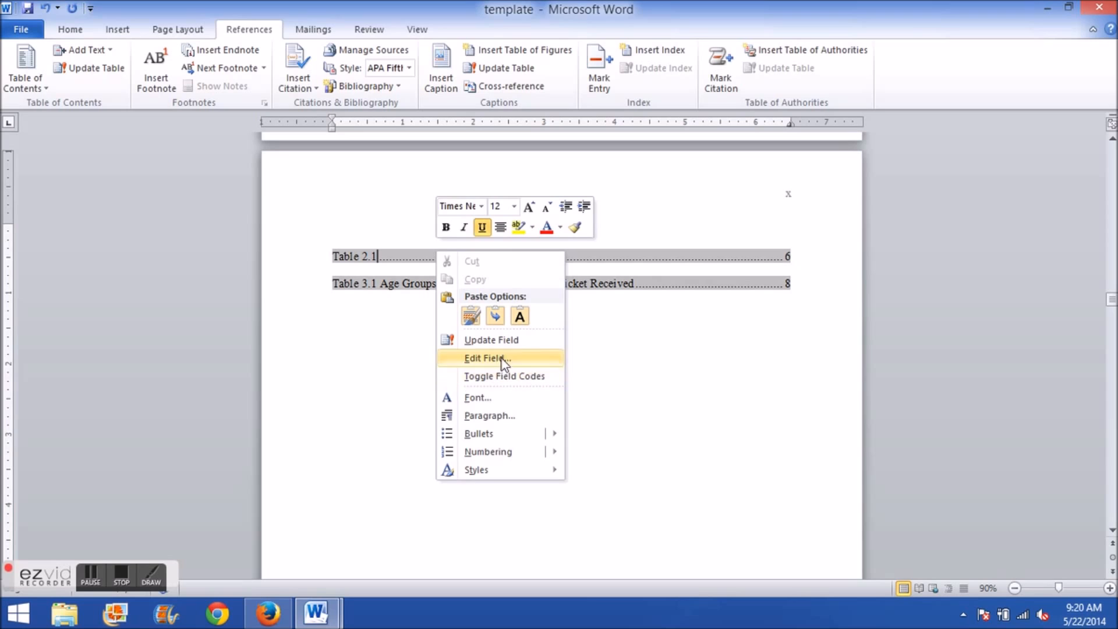
pyautogui.click(495, 339)
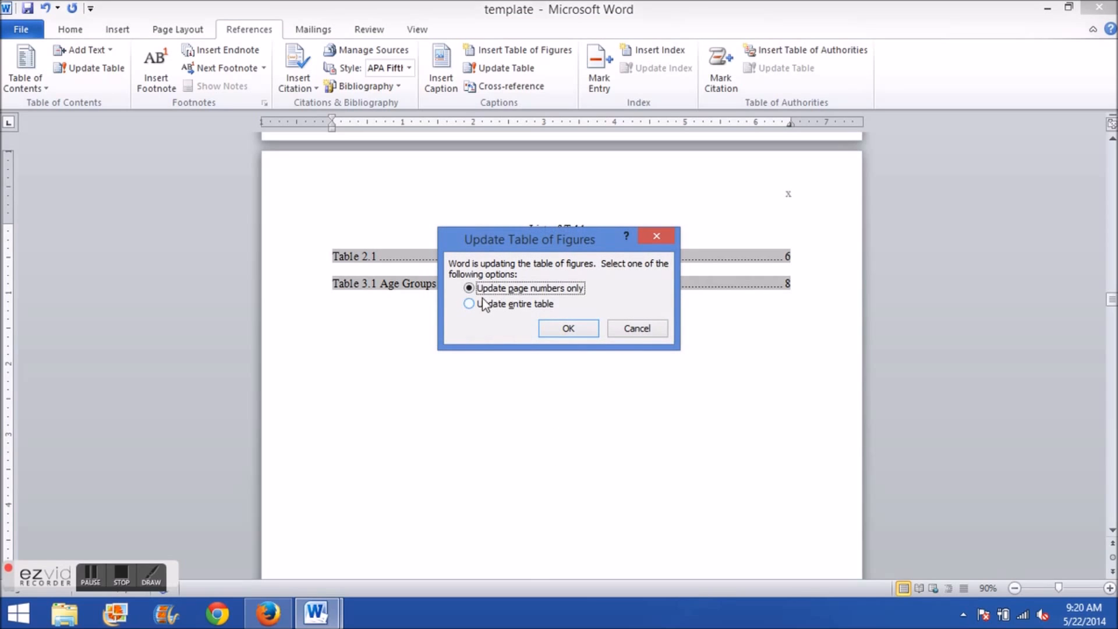
pyautogui.click(516, 304)
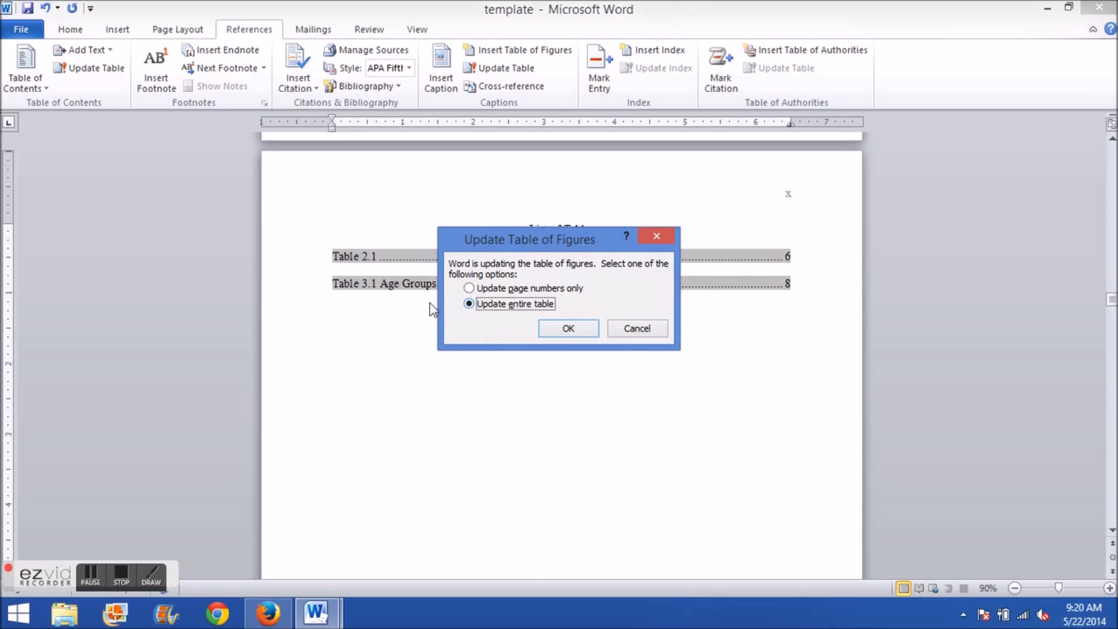
pyautogui.click(568, 330)
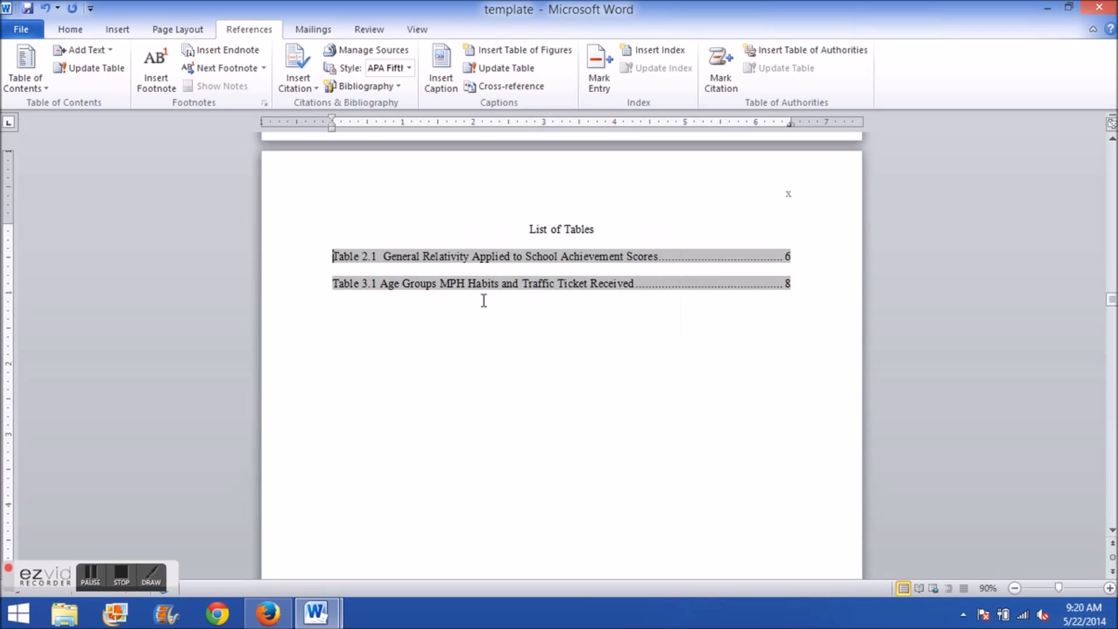
# Step: Return to Table 2.1 from its list entry, rejoin the label and title on one line, and restore the line break between them
pyautogui.keyDown('ctrl'); pyautogui.click(379, 257); pyautogui.keyUp('ctrl')
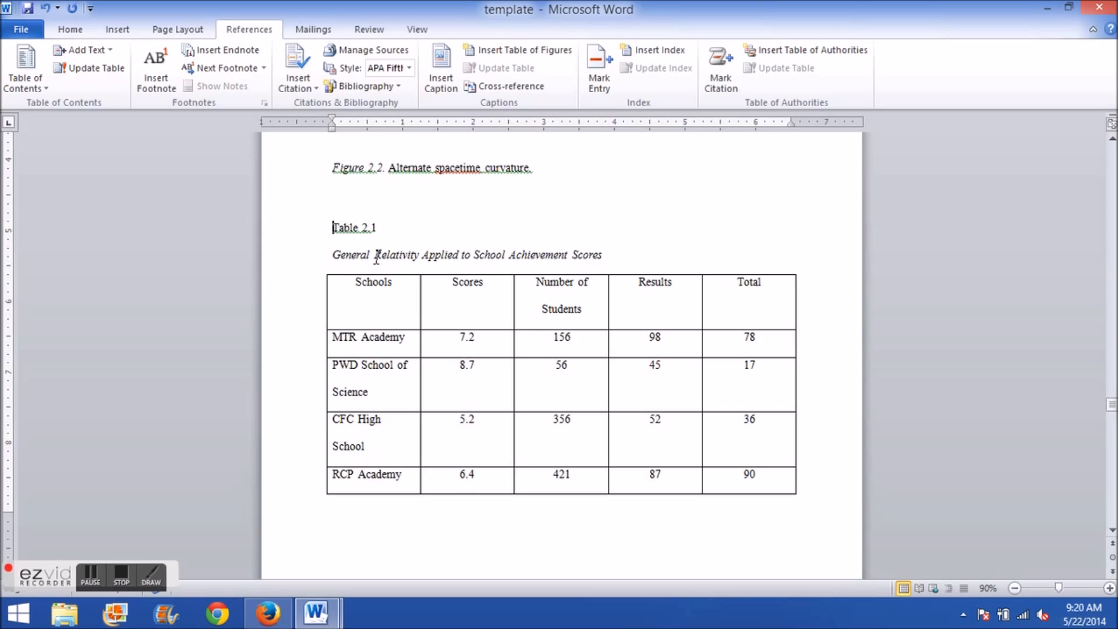
pyautogui.press('BackSpace')
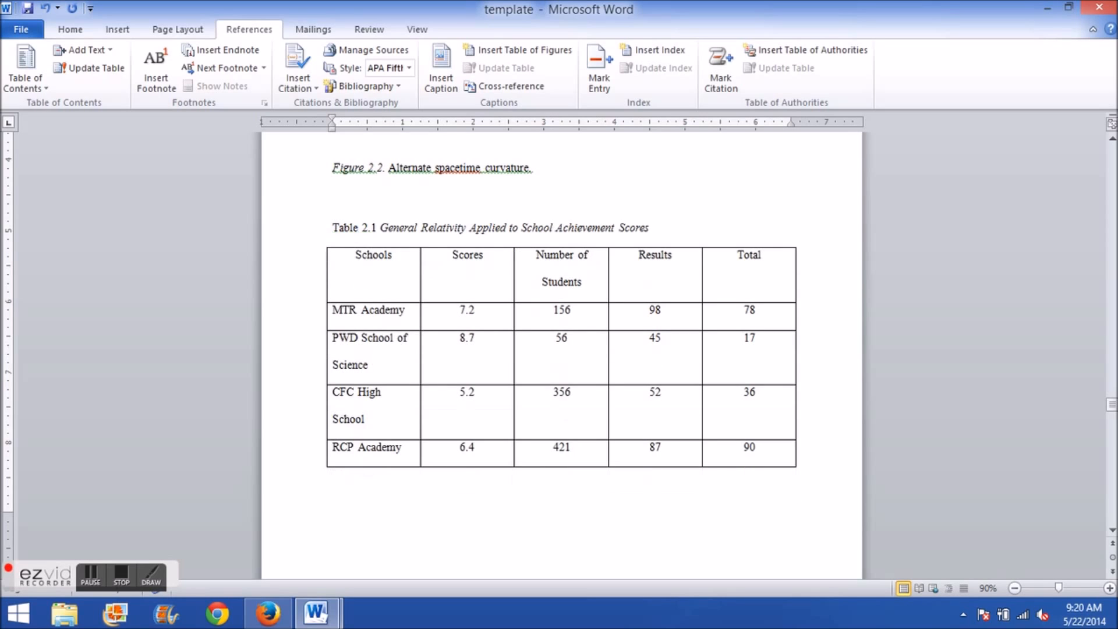
pyautogui.press('BackSpace')
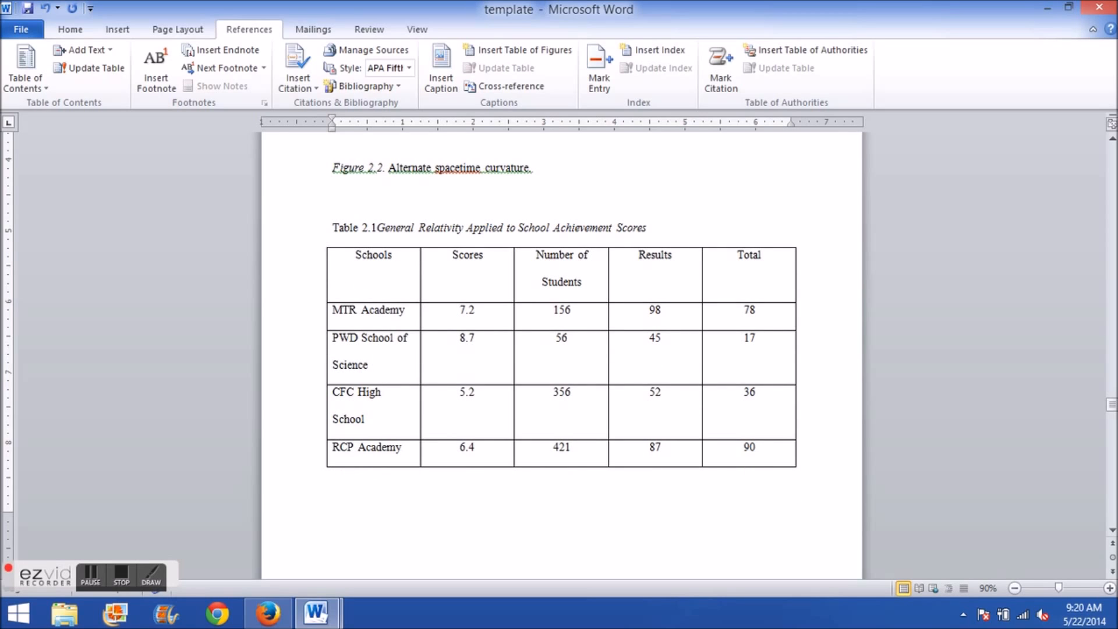
pyautogui.hotkey('shift', 'Left')
pyautogui.press('Right')
pyautogui.press('Return')
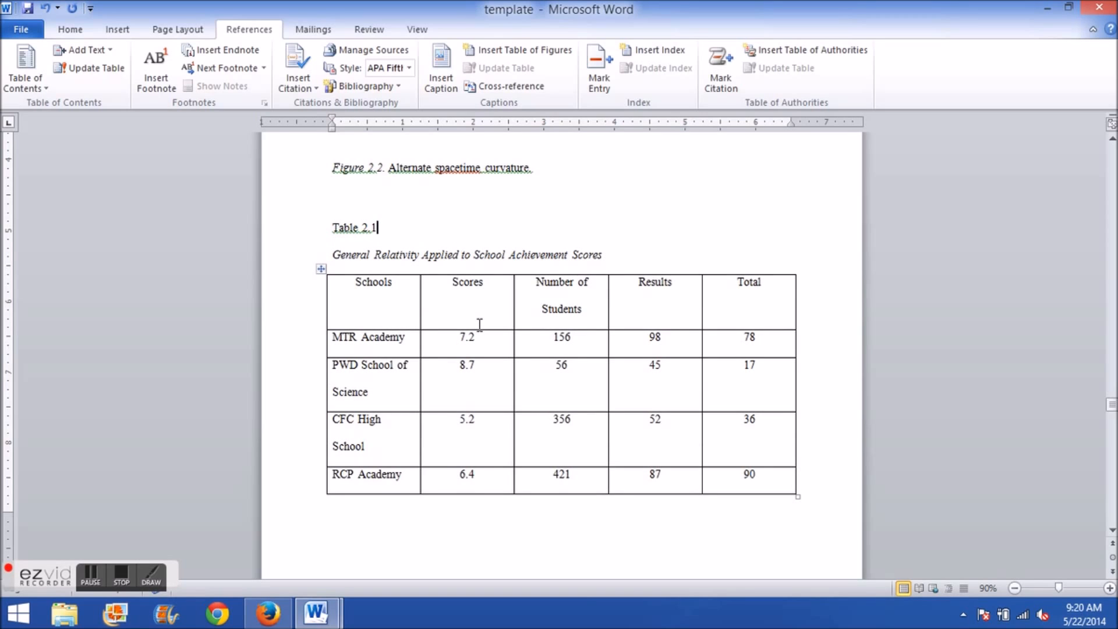
pyautogui.press('BackSpace')
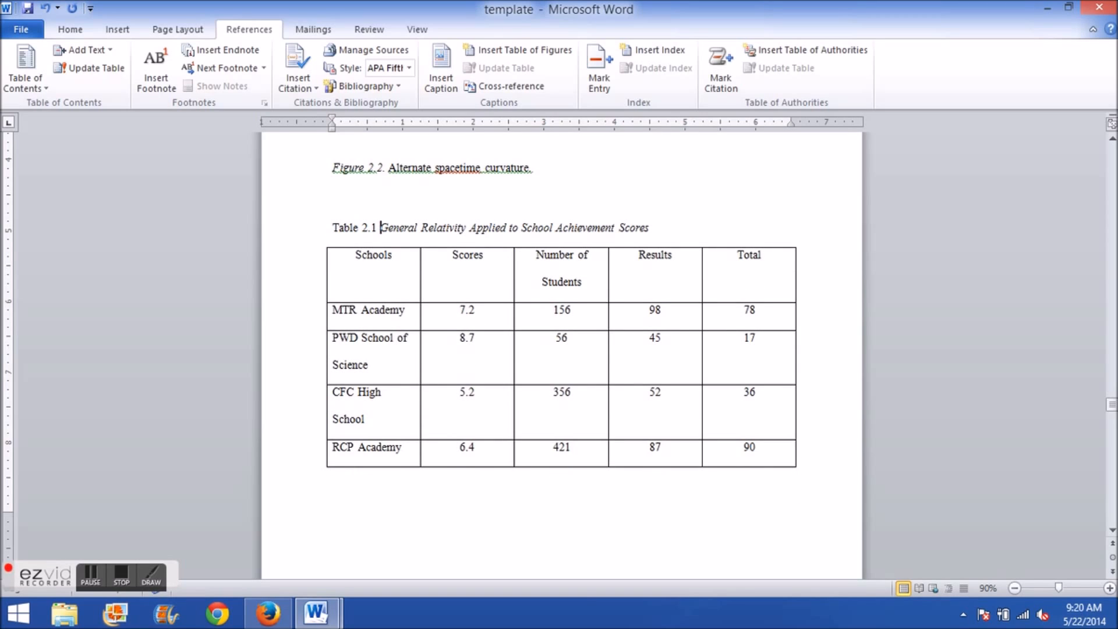
pyautogui.press('Return')
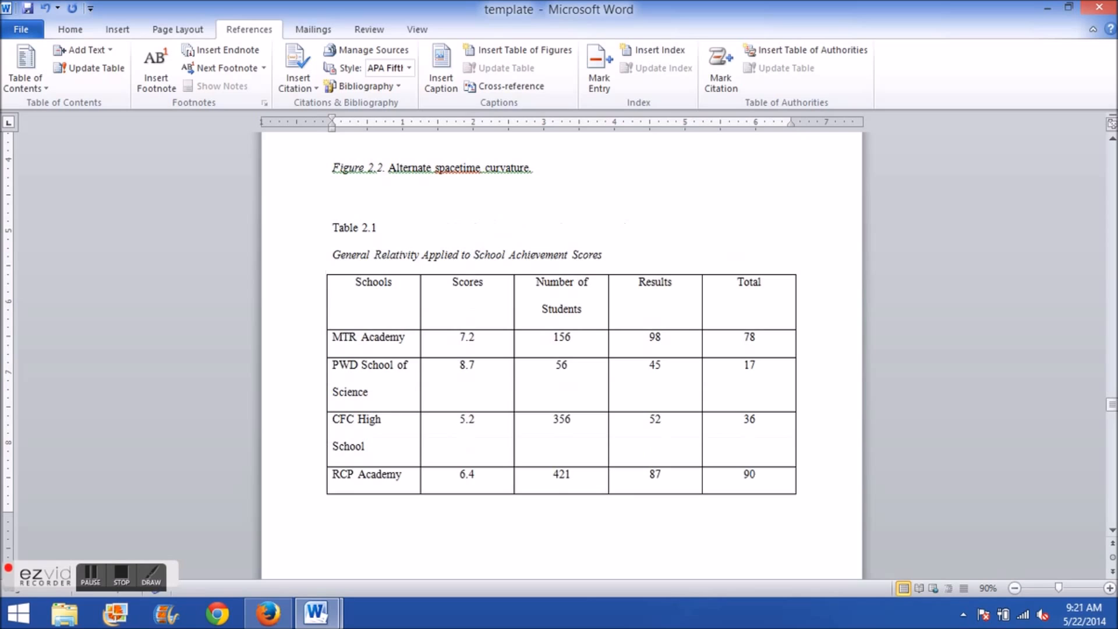
pyautogui.press('BackSpace')
pyautogui.press('BackSpace')
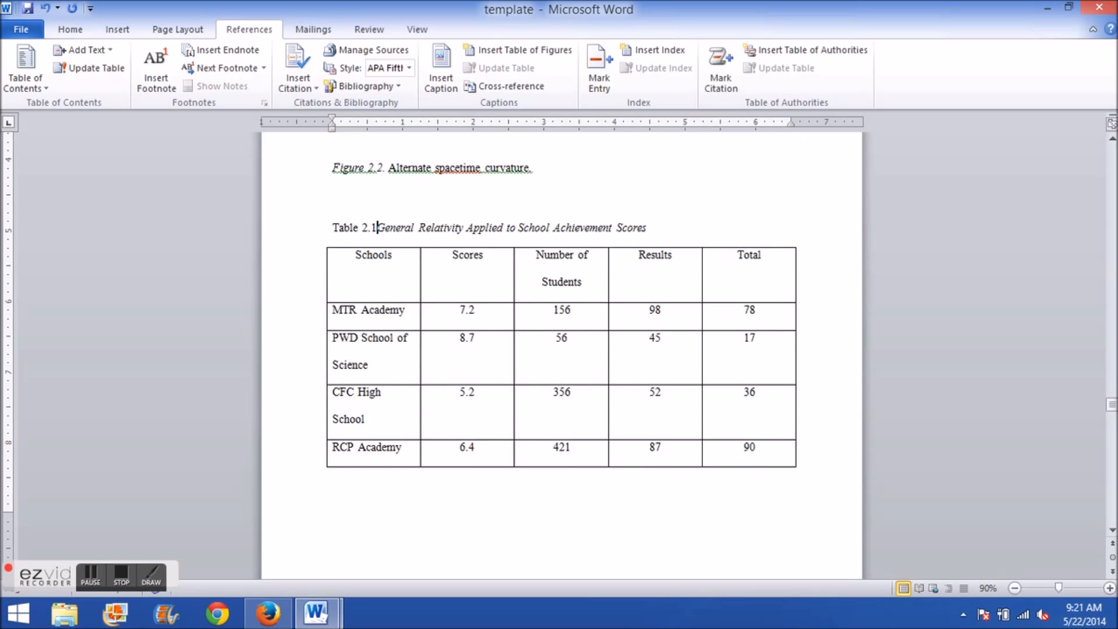
pyautogui.press('Return')
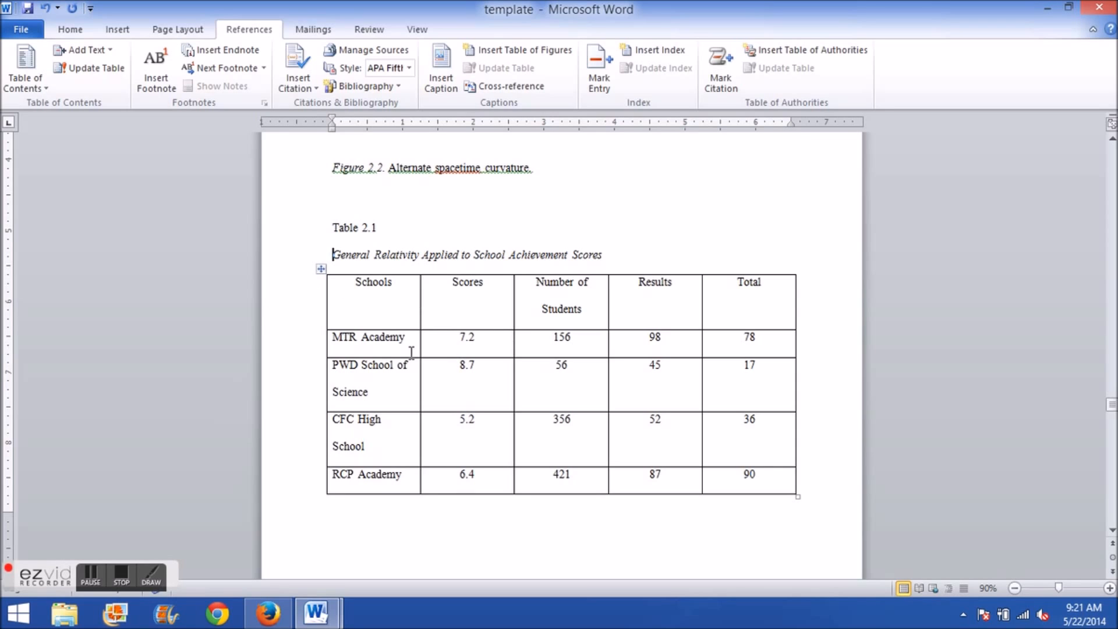
# Step: Delete the blank line above the CHAPTER 3 heading
pyautogui.scroll(-6, 443, 364)
pyautogui.click(558, 300)
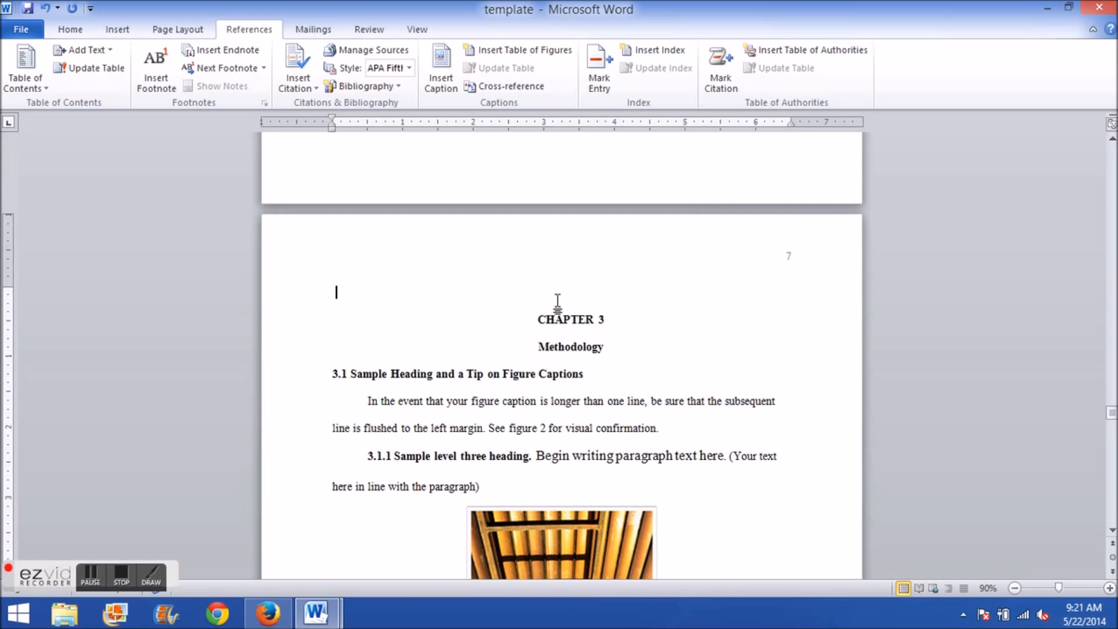
pyautogui.press('BackSpace')
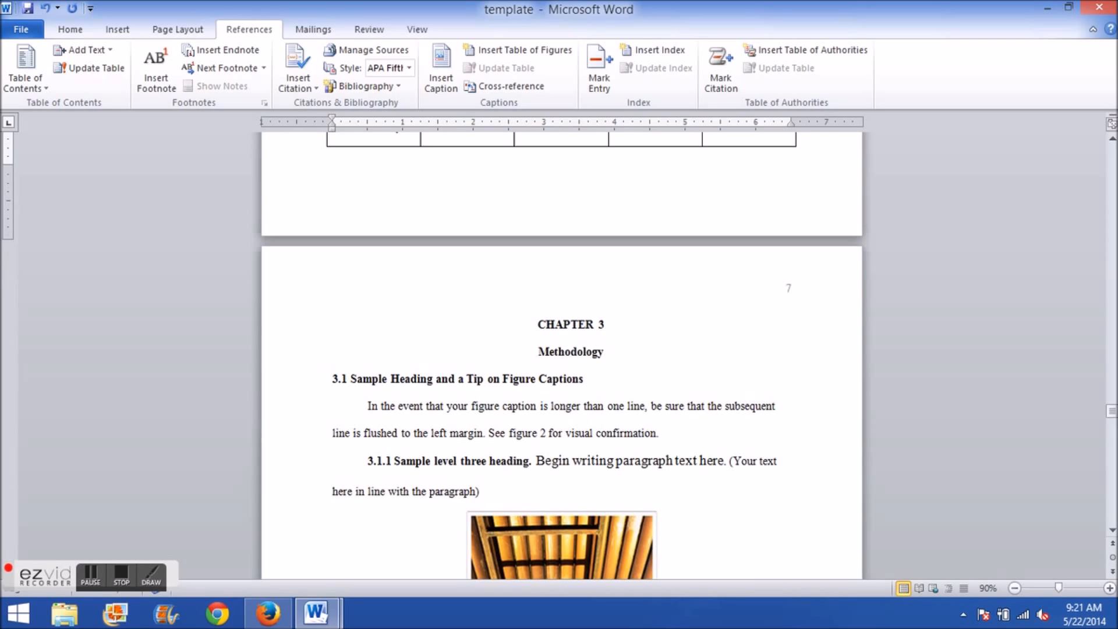
# Step: Add blank lines above the Table 2.1 caption so that the school achievement table runs onto the next page
pyautogui.scroll(8, 558, 328)
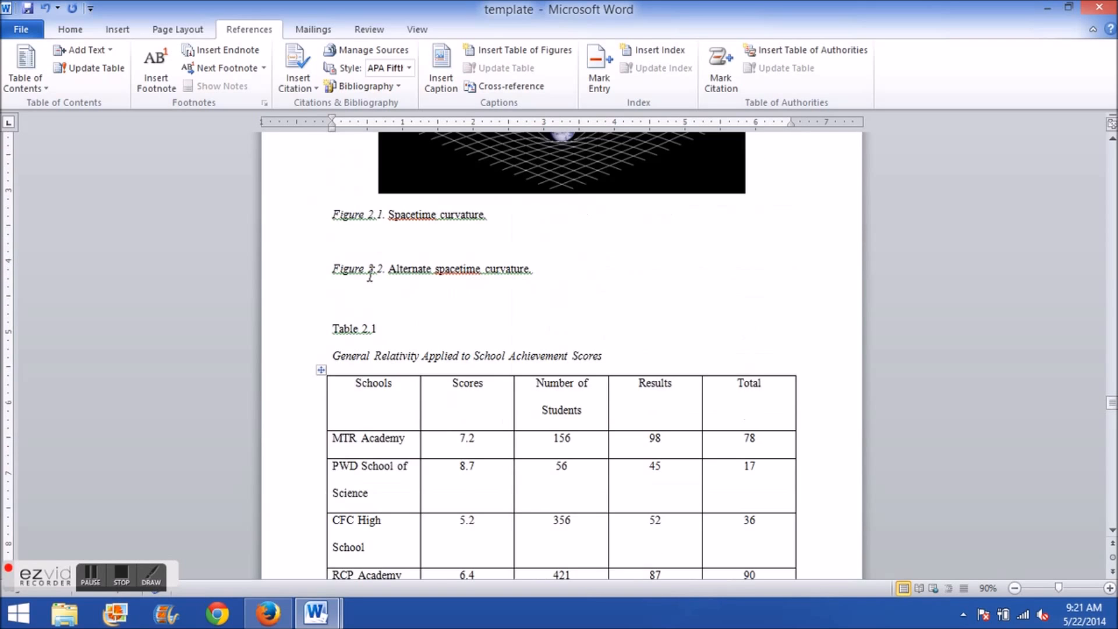
pyautogui.press('Up')
pyautogui.press('Return')
pyautogui.press('Return')
pyautogui.press('Return')
pyautogui.press('Return')
pyautogui.press('Return')
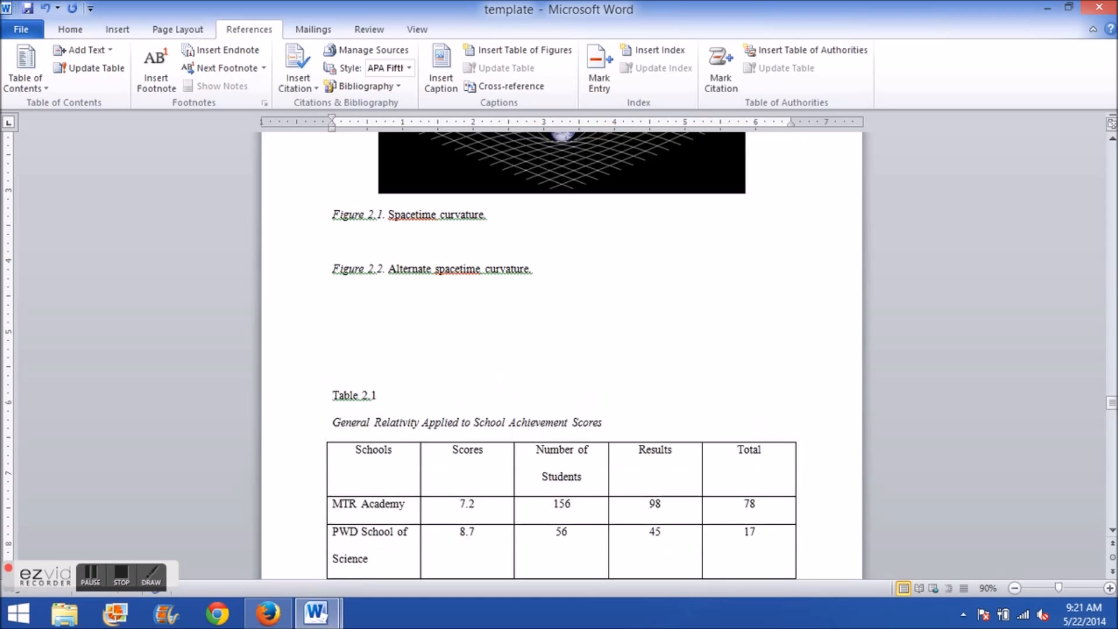
pyautogui.scroll(-3, 724, 263)
pyautogui.scroll(-1, 724, 263)
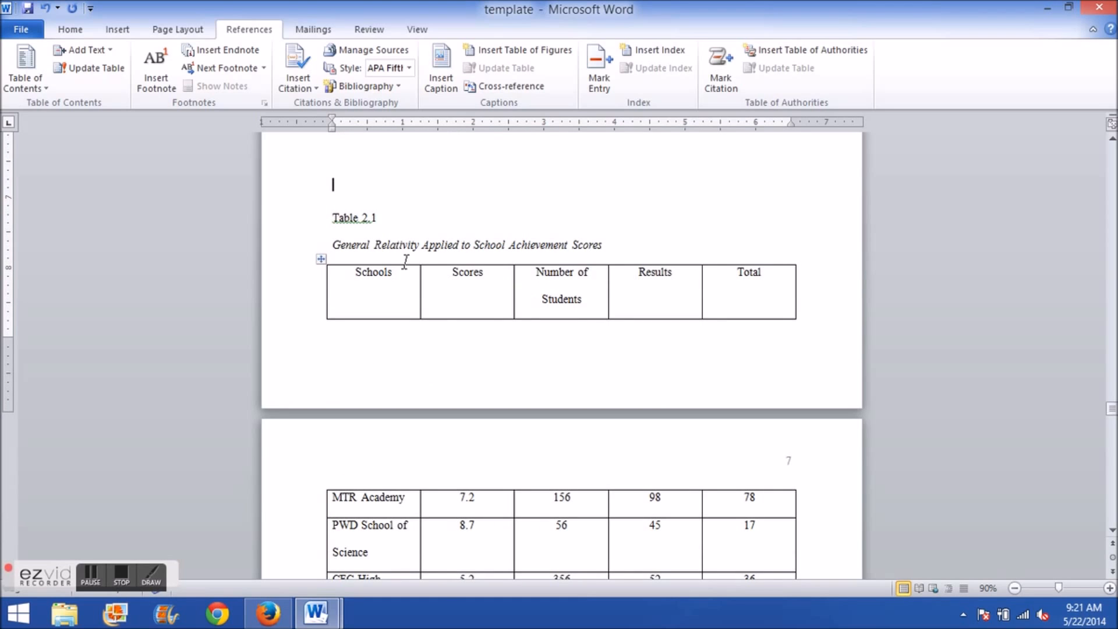
# Step: Delete the extra blank lines above the Table 2.1 caption so that the school achievement table fits on one page
pyautogui.scroll(-3, 425, 378)
pyautogui.scroll(5, 489, 414)
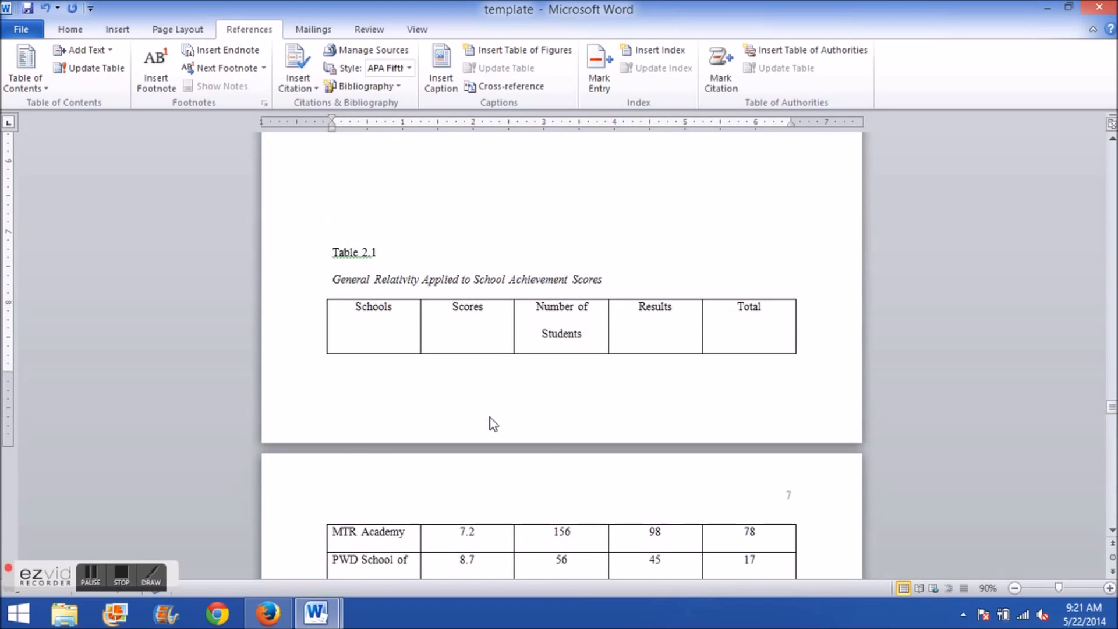
pyautogui.scroll(-3, 491, 417)
pyautogui.scroll(7, 490, 418)
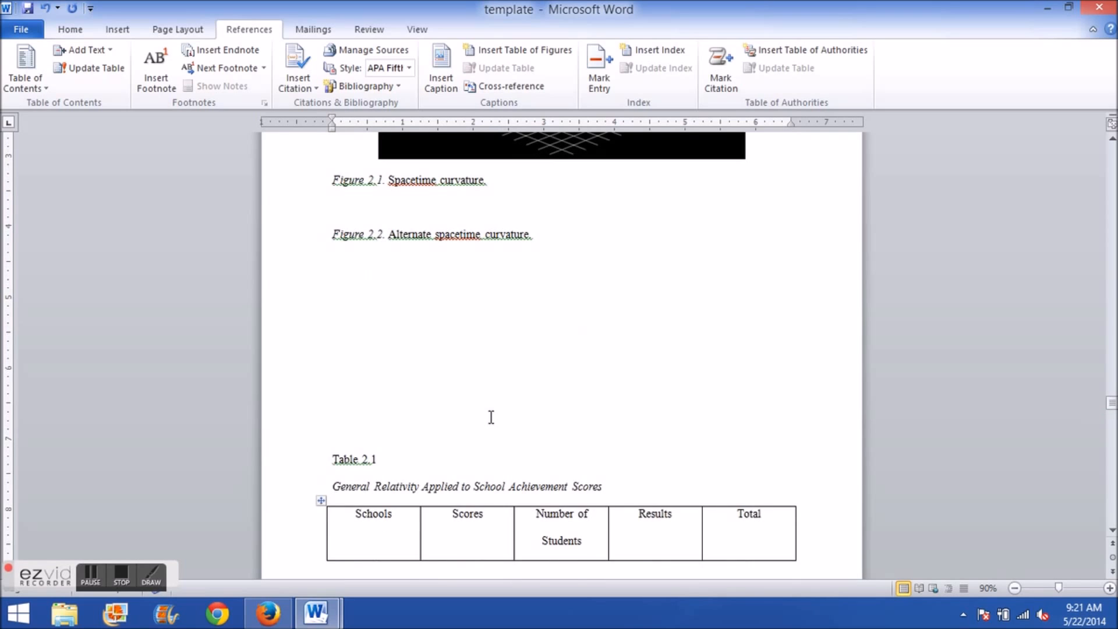
pyautogui.scroll(-3, 491, 417)
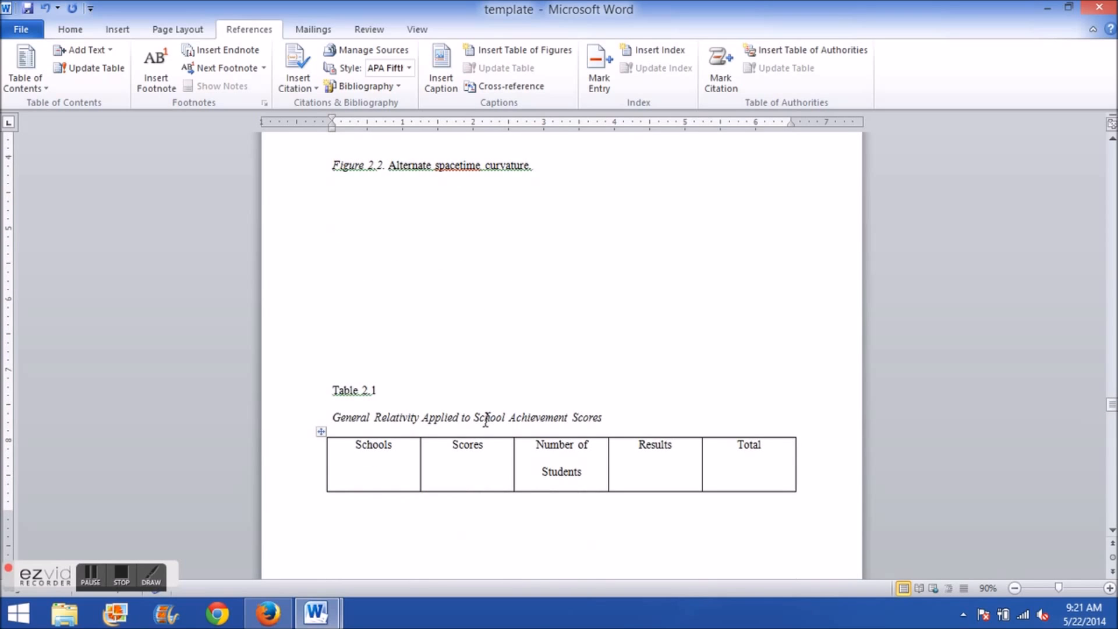
pyautogui.scroll(9, 510, 399)
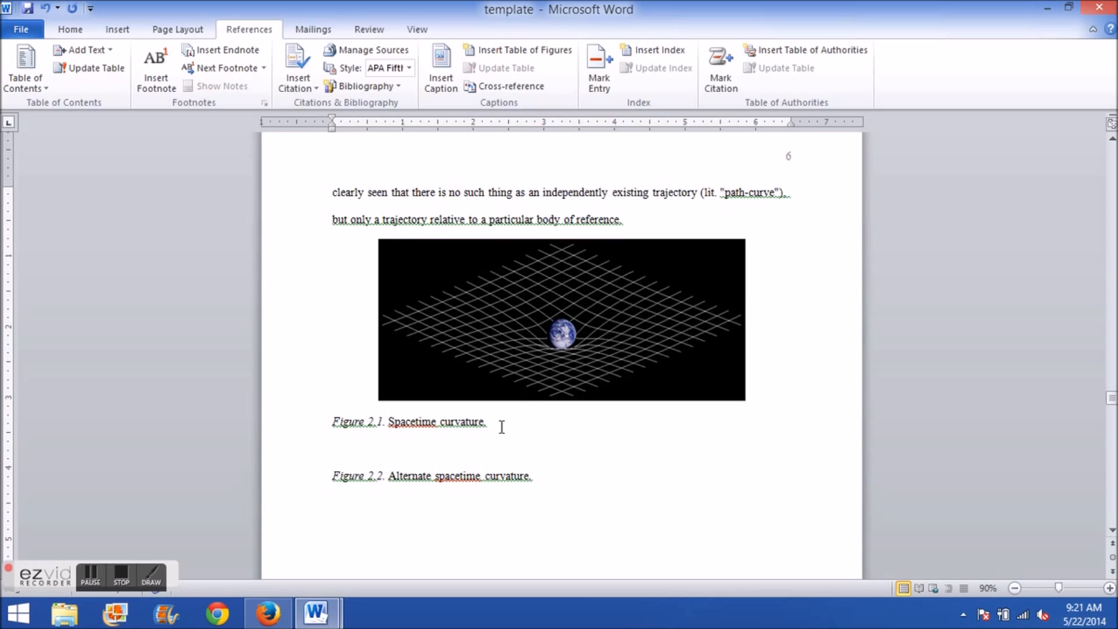
pyautogui.moveTo(499, 421); pyautogui.dragTo(400, 302)
pyautogui.click(328, 379)
pyautogui.scroll(-8, 553, 335)
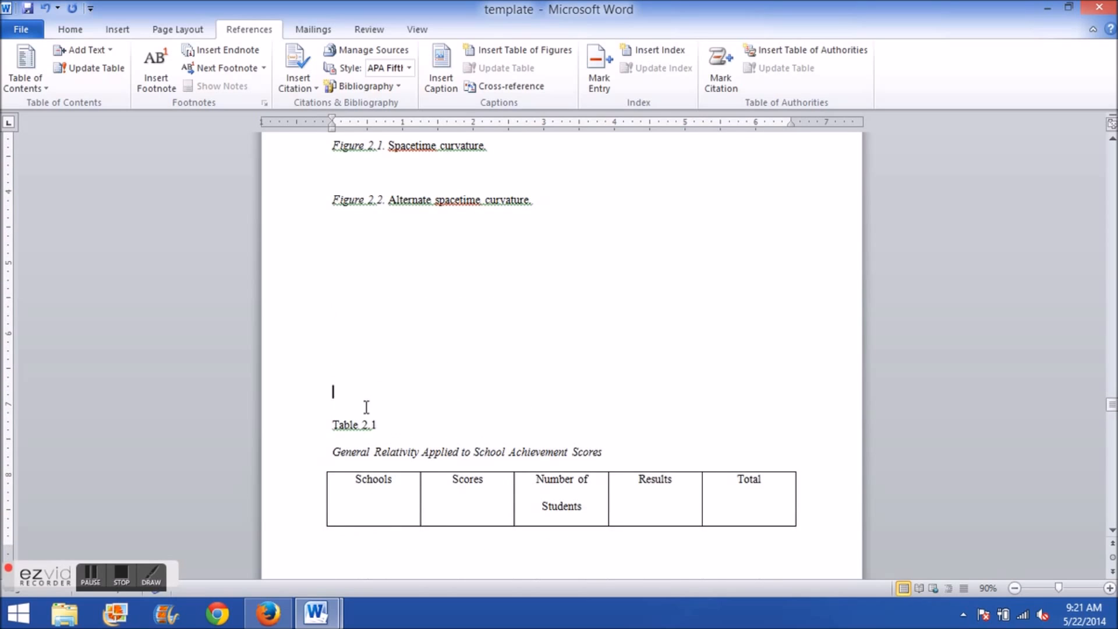
pyautogui.scroll(-3, 562, 432)
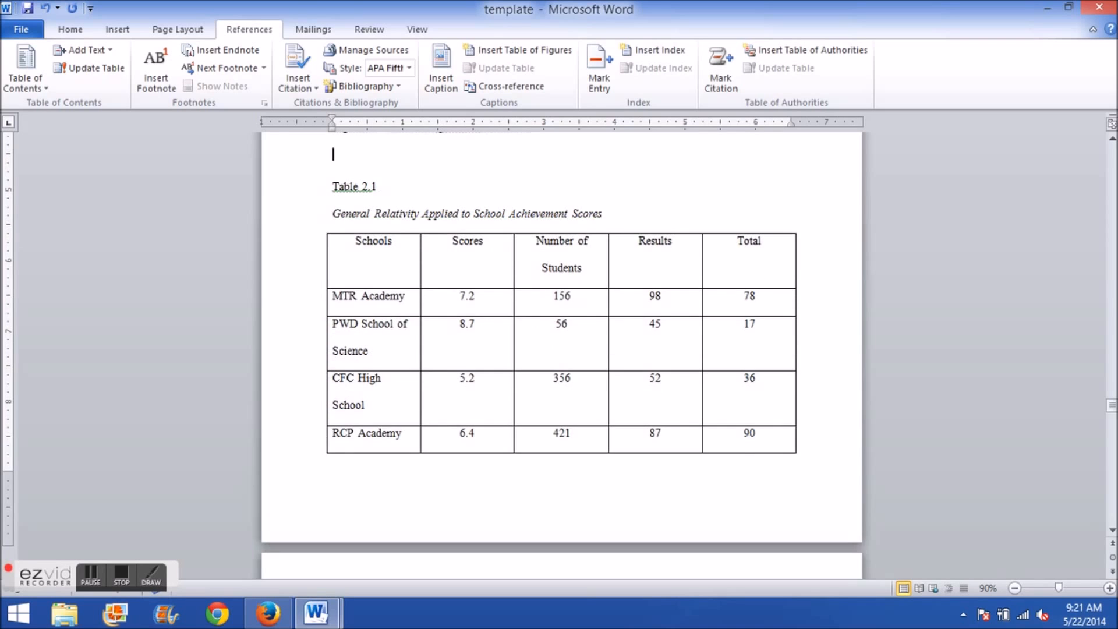
# Step: Add four blank lines above the Table 2.1 caption so that the table splits across two pages
pyautogui.scroll(15, 561, 437)
pyautogui.moveTo(601, 278); pyautogui.dragTo(427, 265)
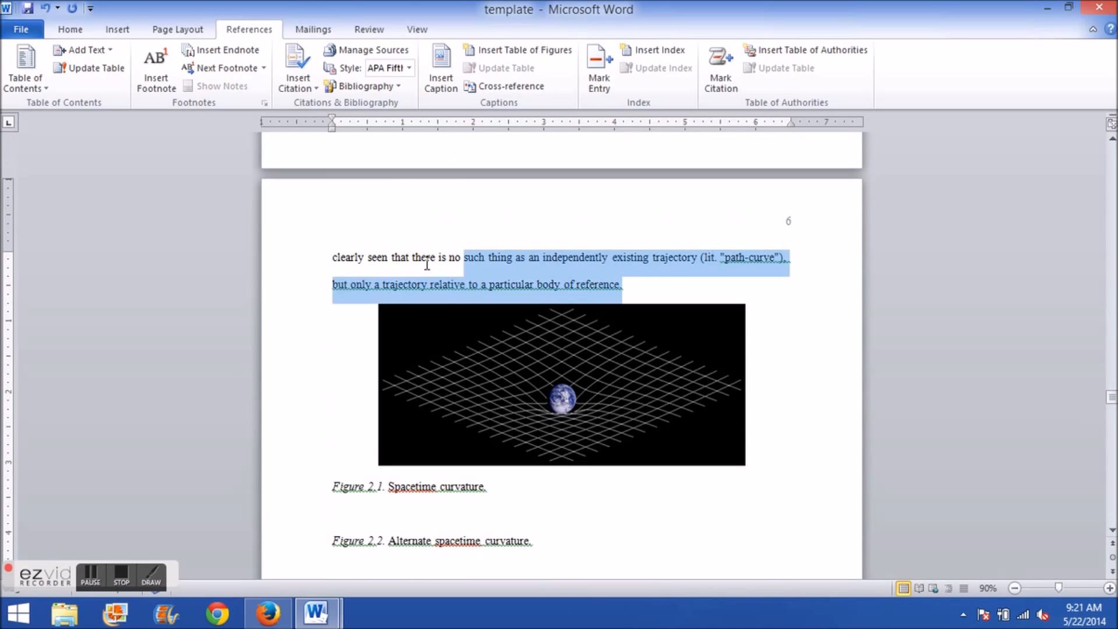
pyautogui.scroll(-6, 470, 332)
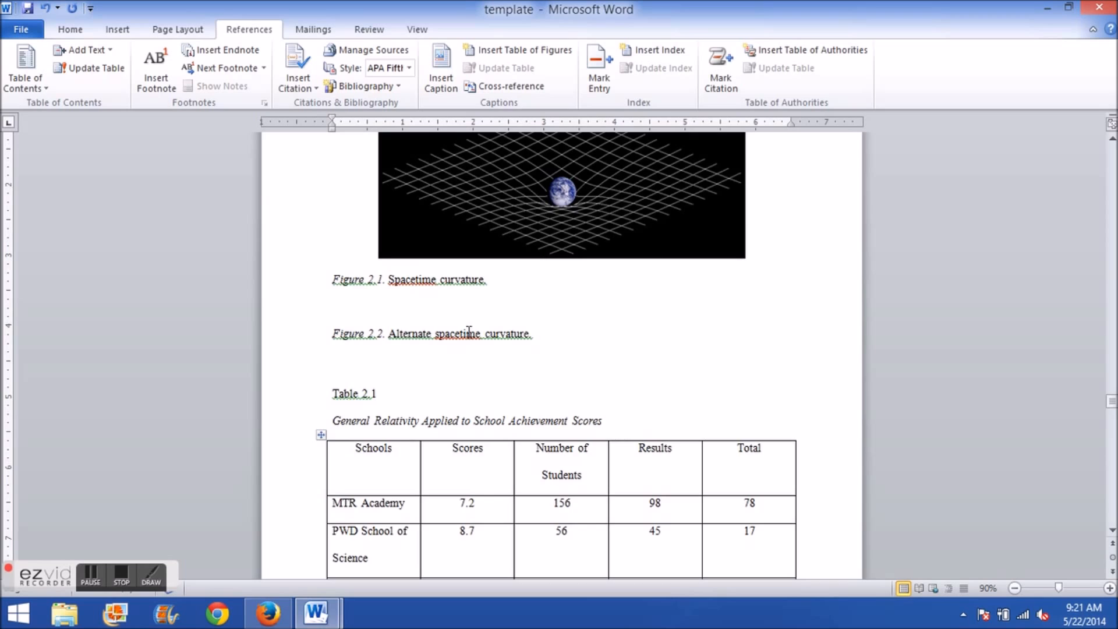
pyautogui.scroll(-7, 407, 456)
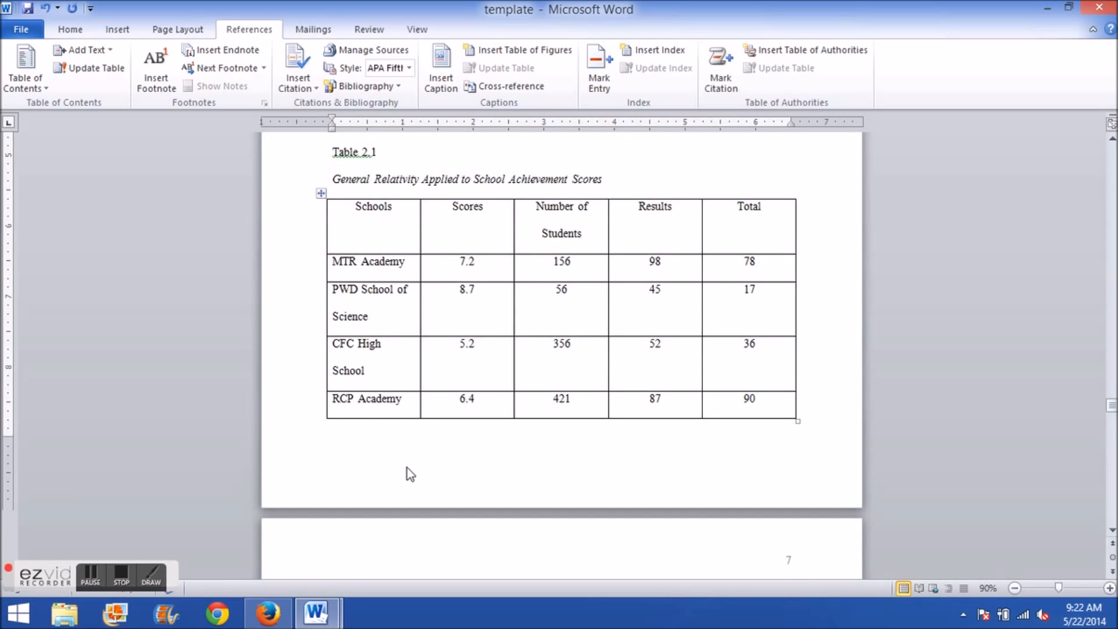
pyautogui.scroll(3, 394, 448)
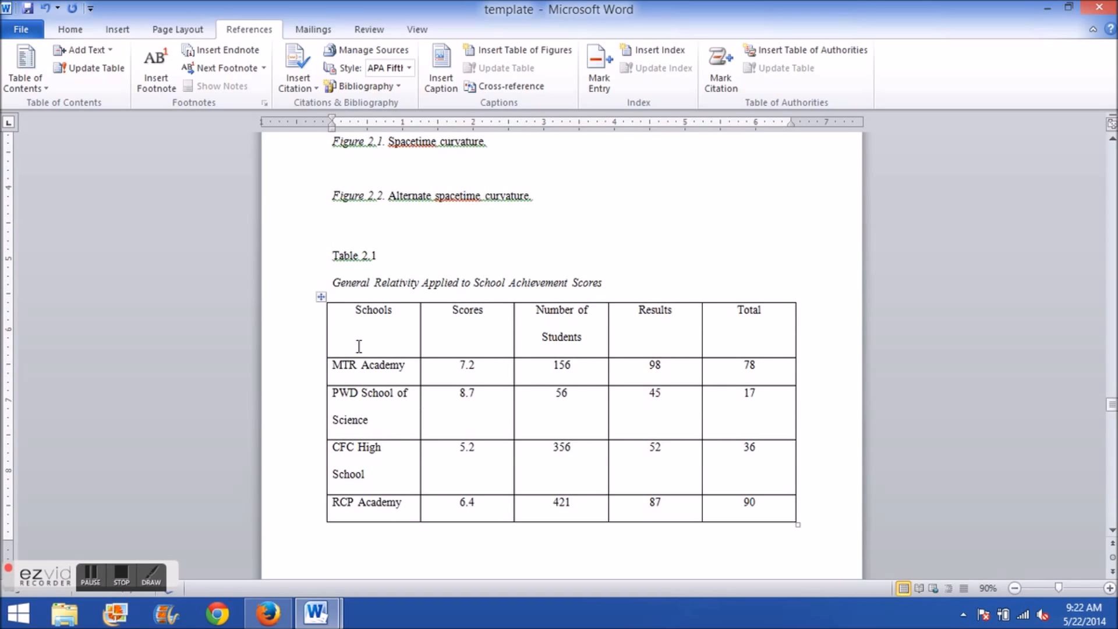
pyautogui.click(338, 256)
pyautogui.press('Return')
pyautogui.press('Return')
pyautogui.press('Return')
pyautogui.press('Return')
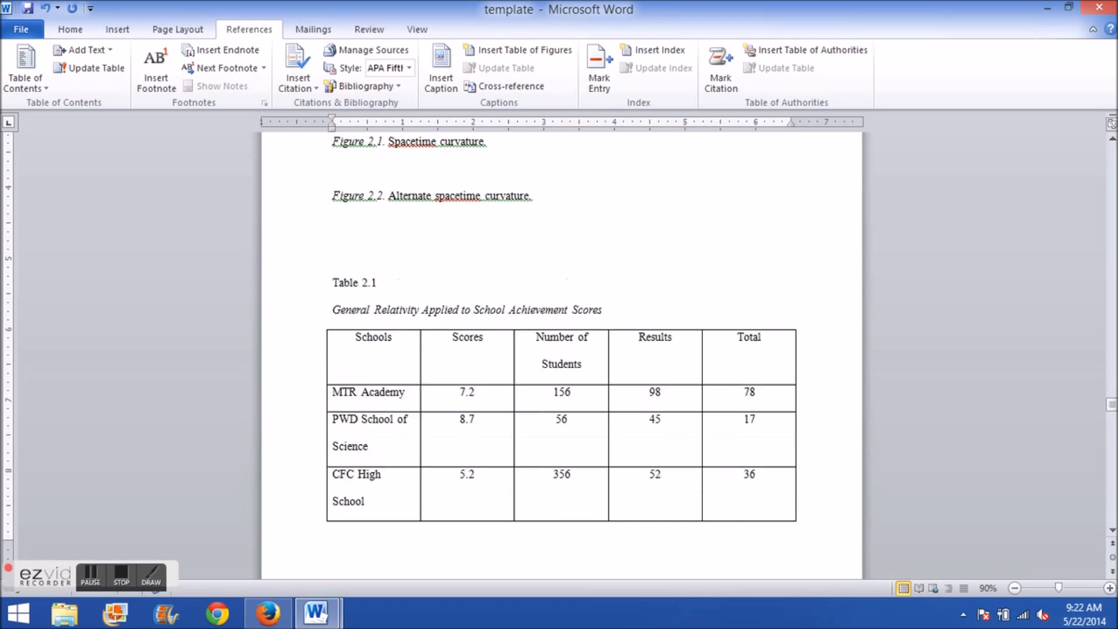
pyautogui.scroll(-7, 501, 408)
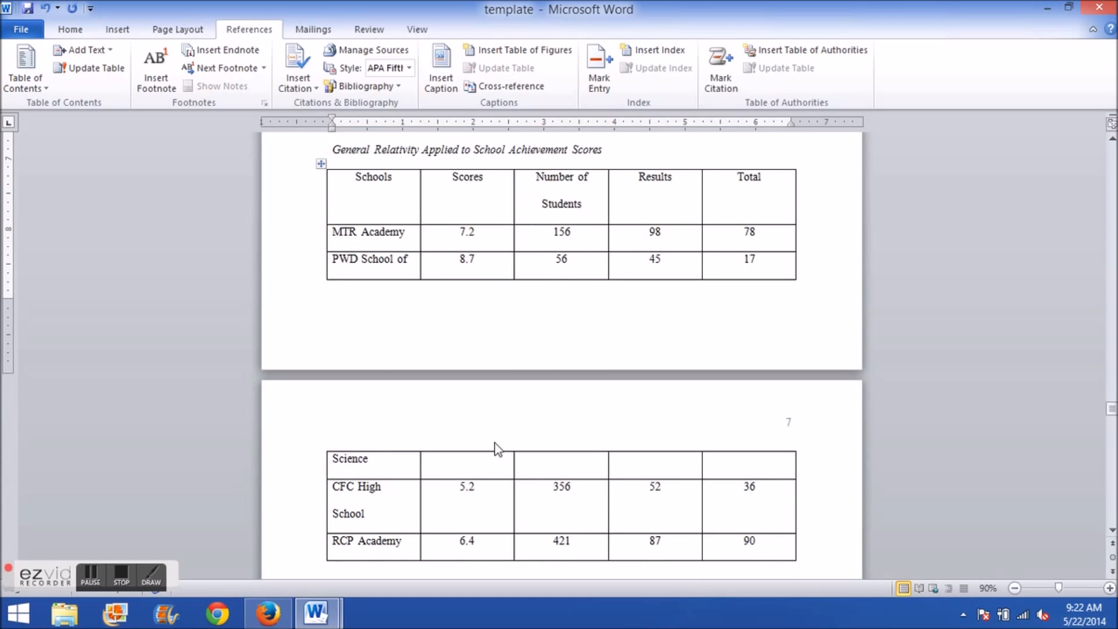
pyautogui.scroll(3, 542, 365)
pyautogui.scroll(3, 415, 295)
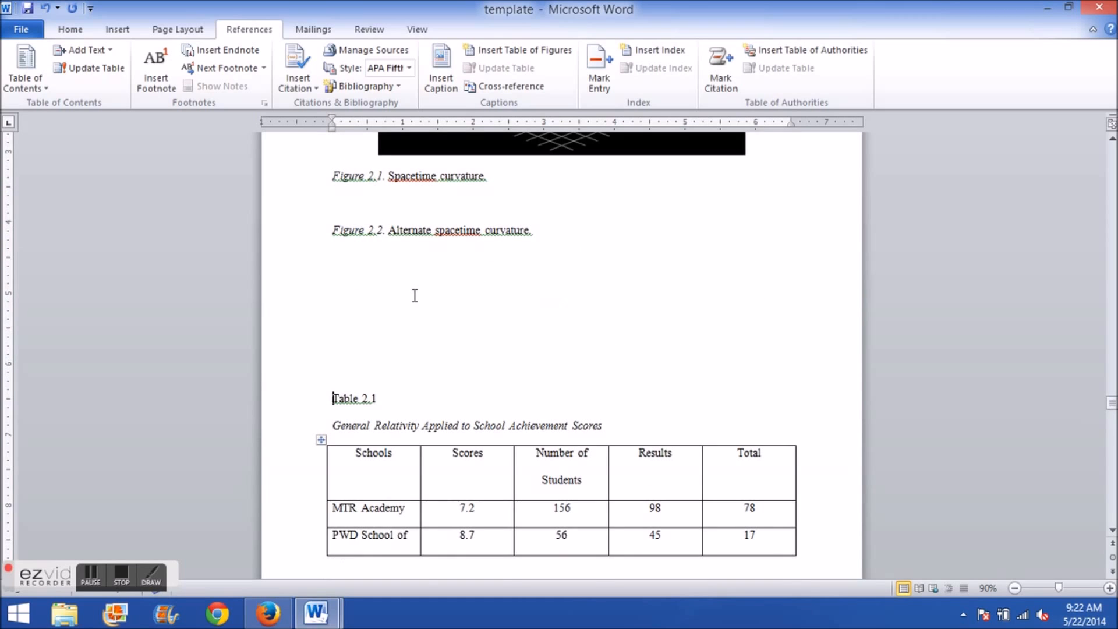
# Step: Delete the five blank lines between the Figure 2.2 and Table 2.1 captions
pyautogui.press('BackSpace')
pyautogui.press('BackSpace')
pyautogui.press('BackSpace')
pyautogui.press('BackSpace')
pyautogui.press('BackSpace')
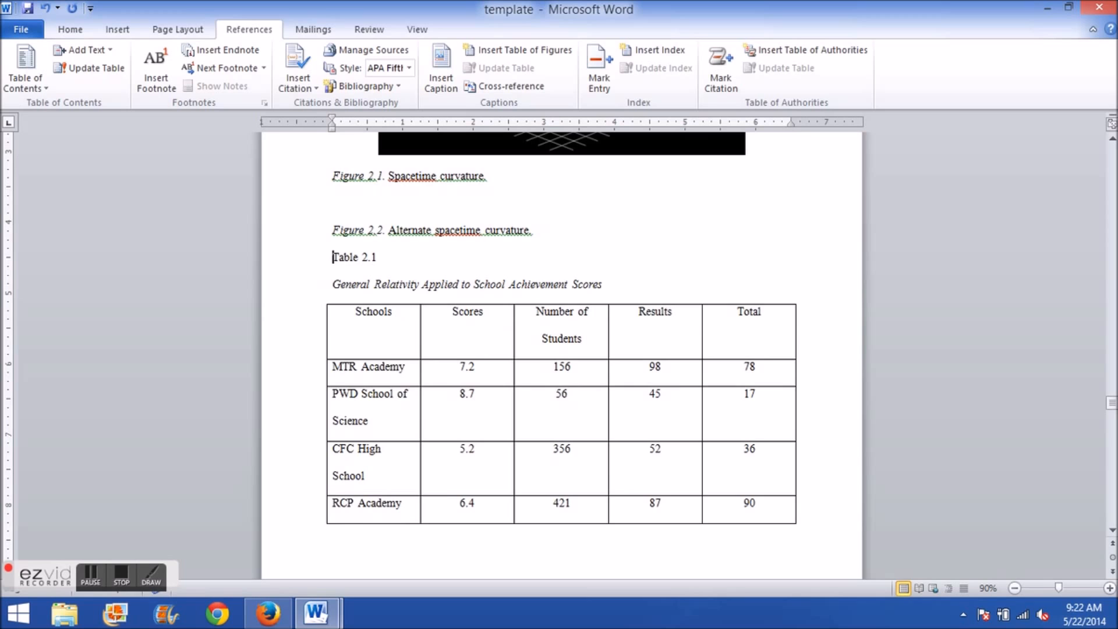
# Step: Delete the ending "image.)" from the paragraph below Figure 3.1 so that Table 3.1's Female row moves back onto its header row's page
pyautogui.scroll(-15, 449, 323)
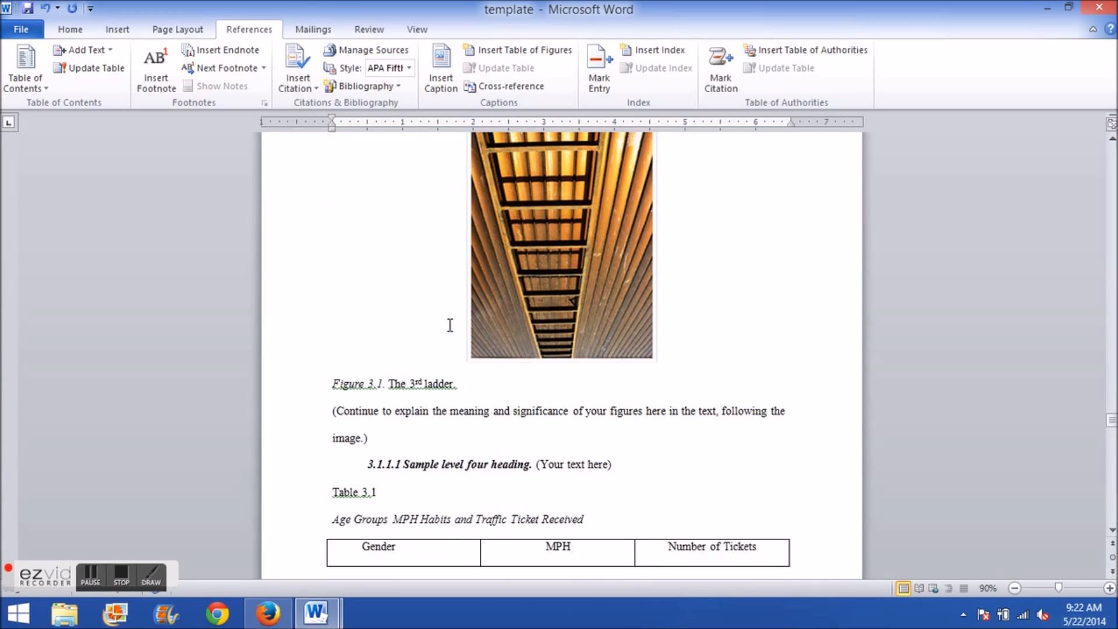
pyautogui.scroll(-2, 450, 325)
pyautogui.scroll(-2, 370, 396)
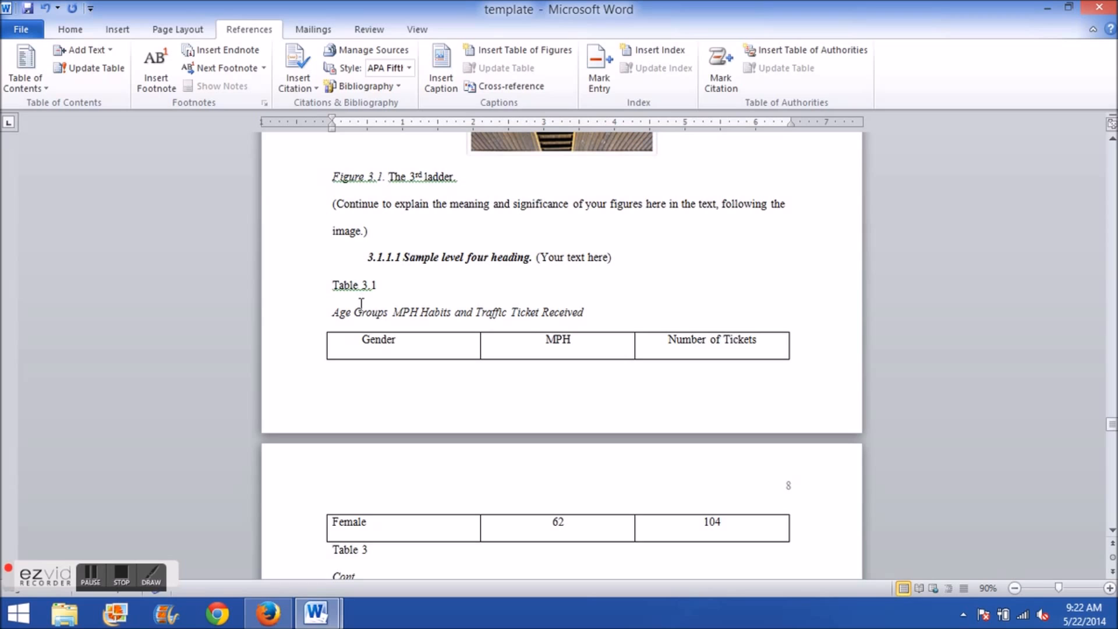
pyautogui.moveTo(332, 285); pyautogui.dragTo(610, 312)
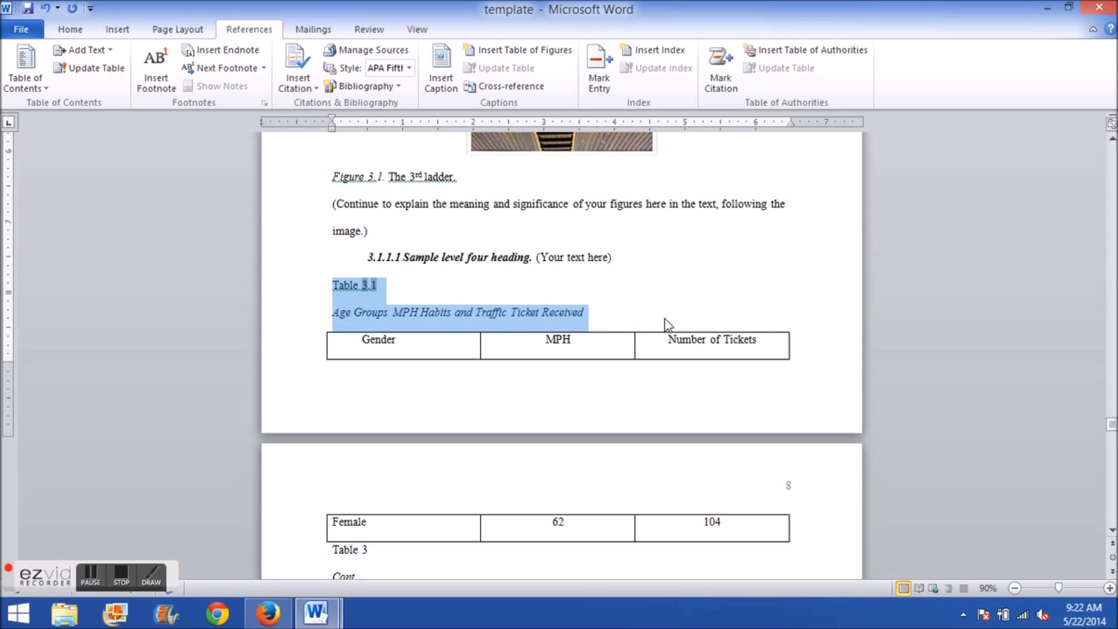
pyautogui.scroll(-3, 666, 318)
pyautogui.scroll(4, 466, 338)
pyautogui.click(437, 326)
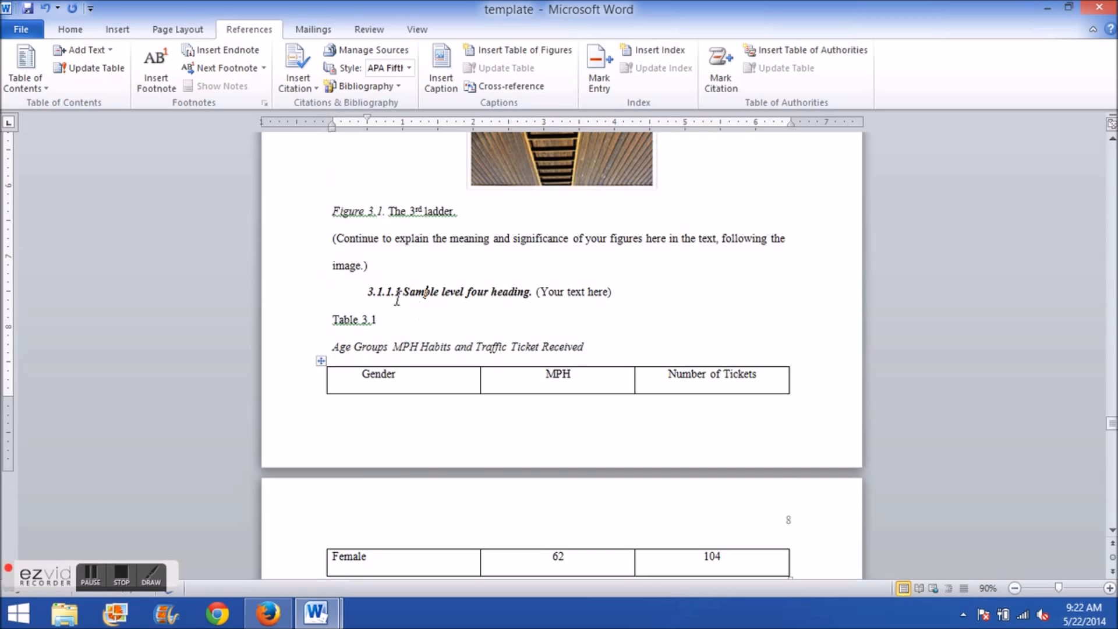
pyautogui.scroll(10, 402, 306)
pyautogui.scroll(-8, 590, 274)
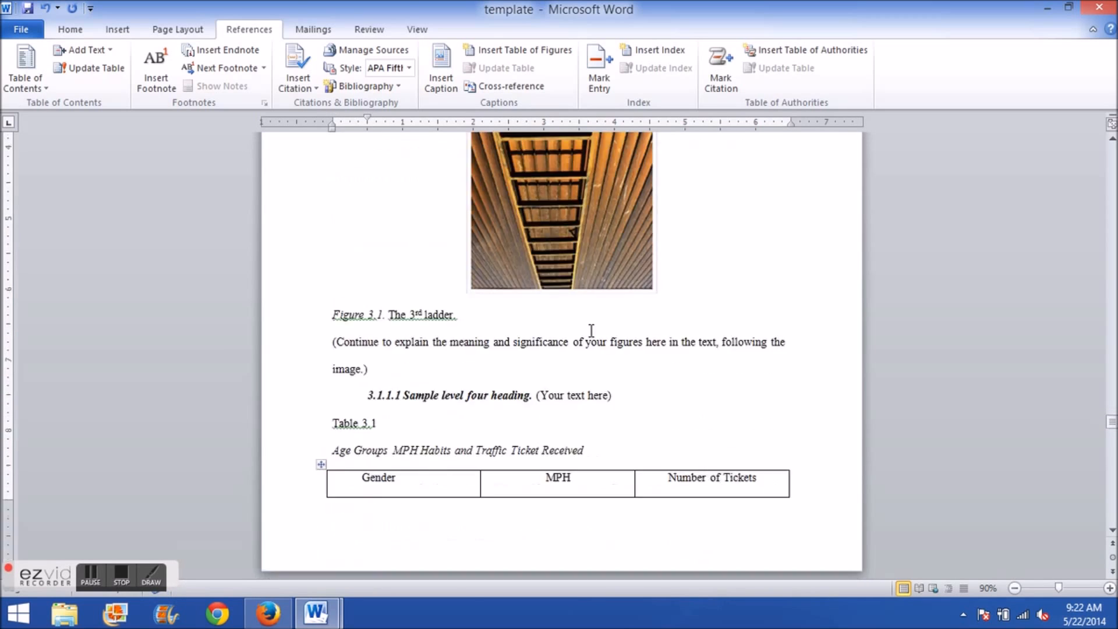
pyautogui.scroll(3, 584, 332)
pyautogui.press('Up')
pyautogui.press('BackSpace')
pyautogui.press('BackSpace')
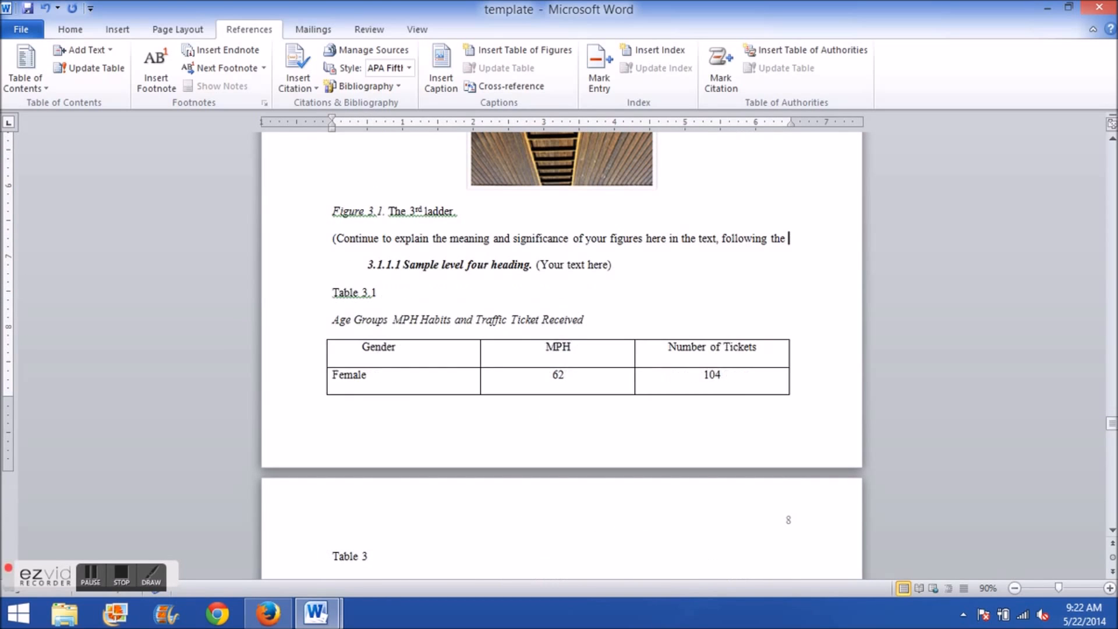
# Step: Change the label above the continued table's Male row to Table 3.1
pyautogui.scroll(-3, 454, 274)
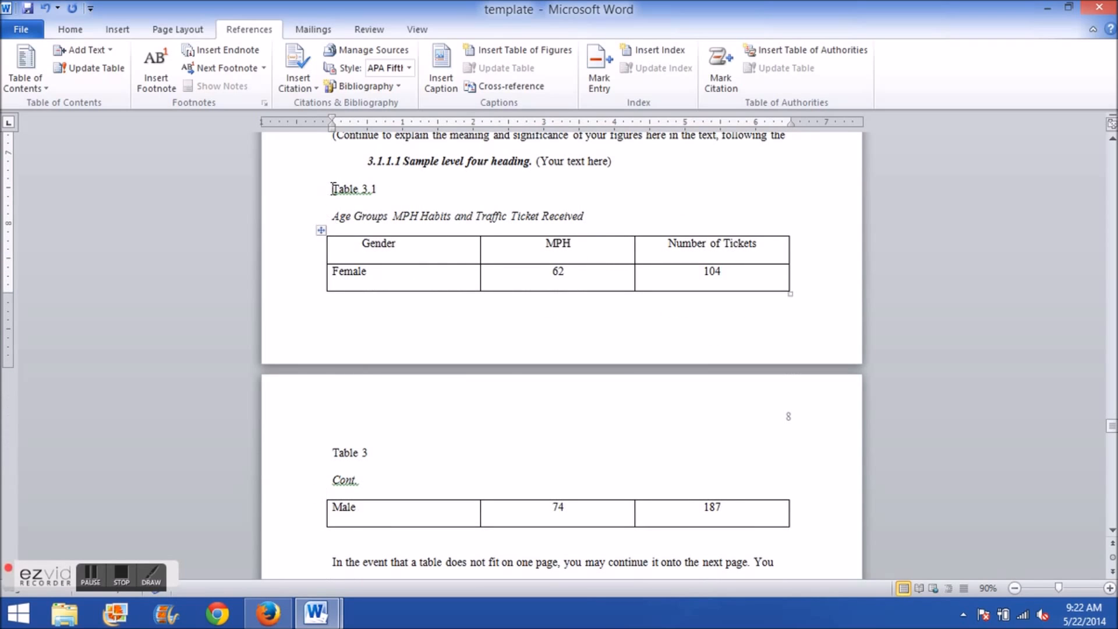
pyautogui.moveTo(333, 188); pyautogui.dragTo(592, 230)
pyautogui.moveTo(332, 189); pyautogui.dragTo(578, 230)
pyautogui.click(523, 218)
pyautogui.click(368, 452)
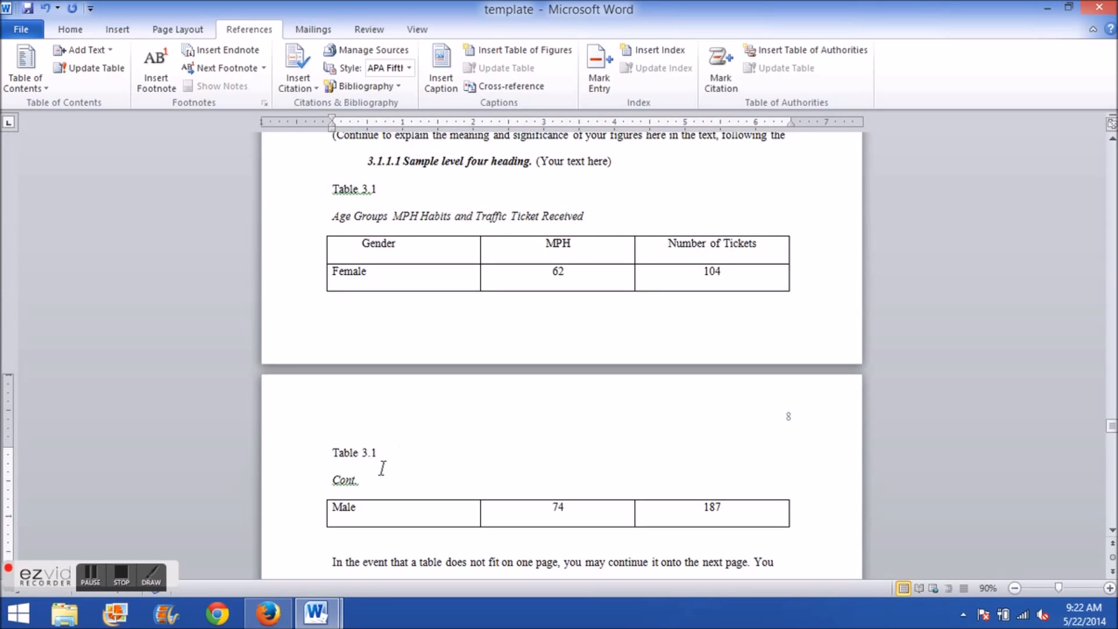
# Step: Examine how Table 3.1 continues from the Female row to the "Cont." caption and Male row on the next page
pyautogui.moveTo(367, 487); pyautogui.dragTo(327, 453)
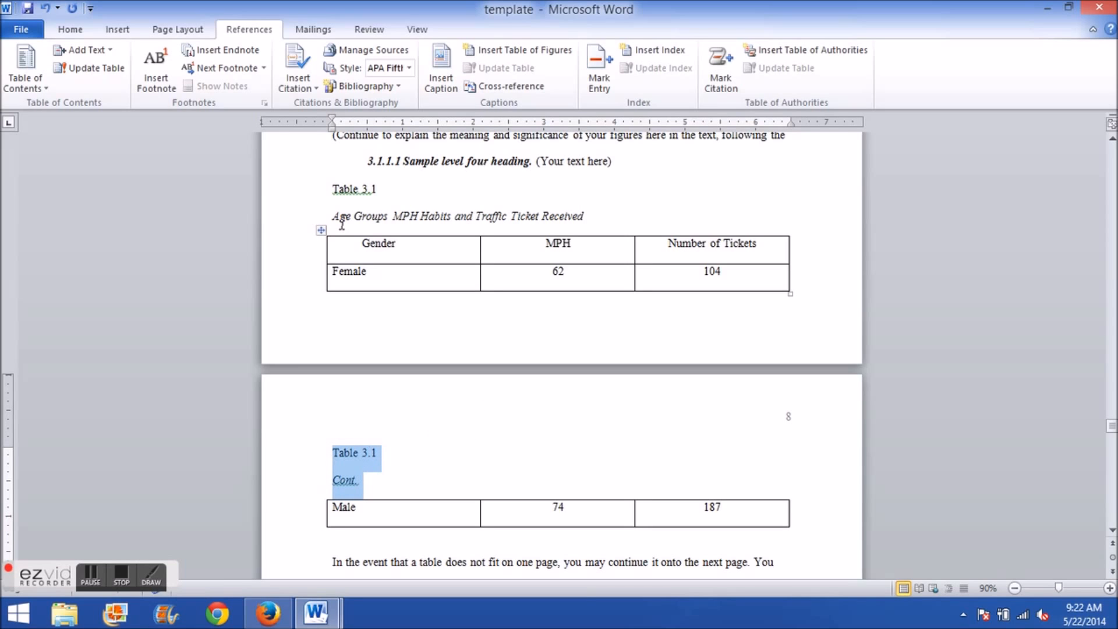
pyautogui.scroll(-3, 355, 482)
pyautogui.scroll(4, 353, 495)
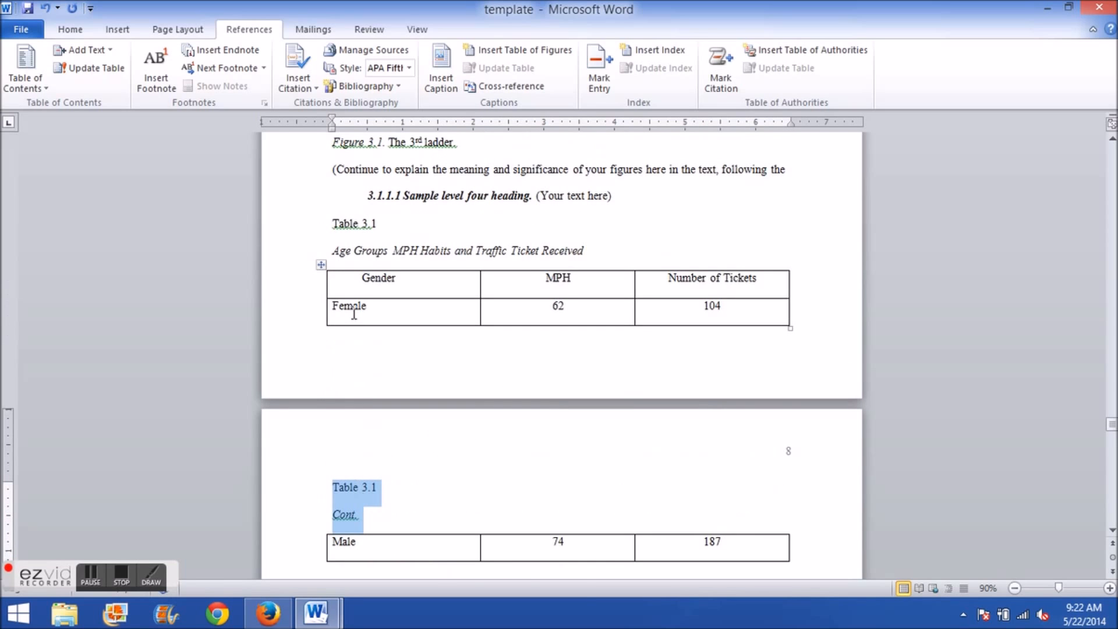
pyautogui.scroll(-3, 358, 511)
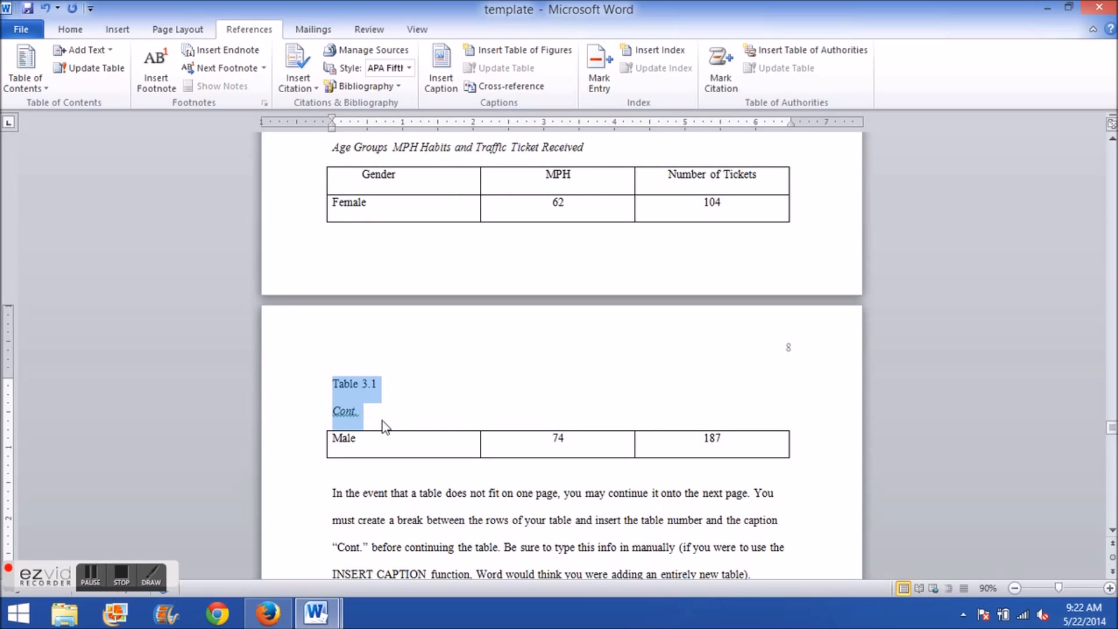
pyautogui.scroll(13, 384, 400)
pyautogui.scroll(-10, 380, 399)
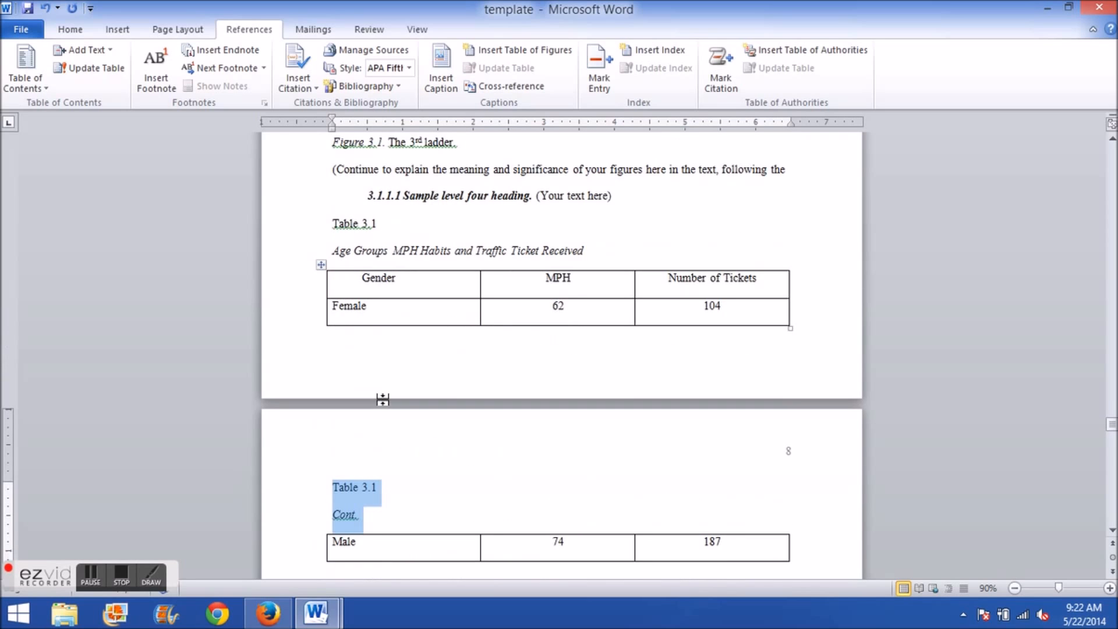
pyautogui.scroll(-3, 405, 403)
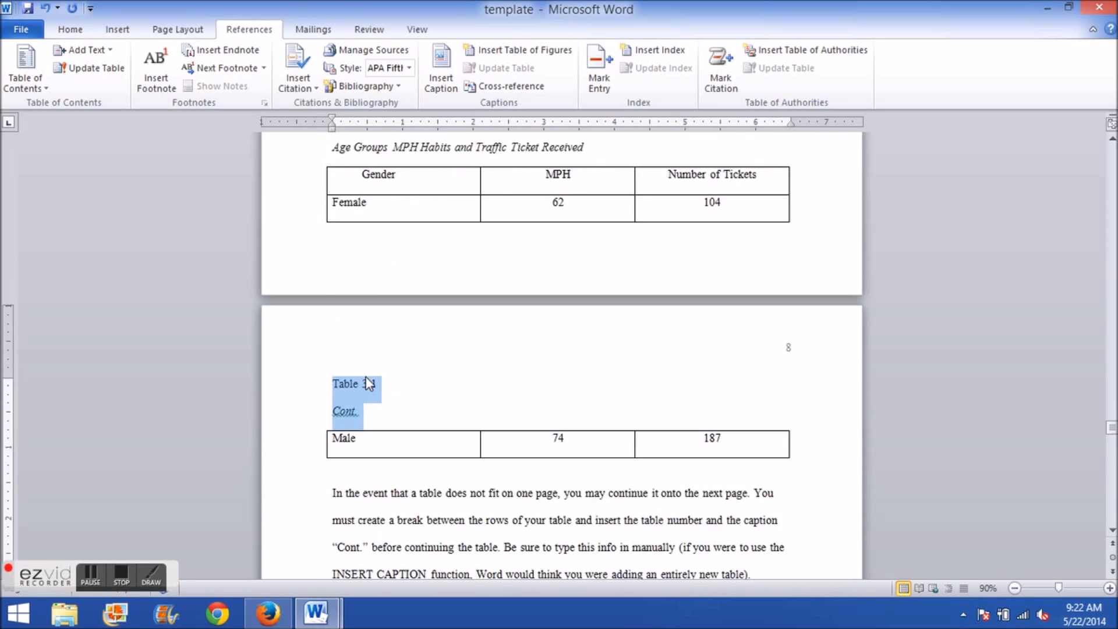
# Step: Check the number that Insert Caption proposes at the continued table's label, without inserting a caption
pyautogui.click(369, 384)
pyautogui.moveTo(382, 386); pyautogui.dragTo(334, 383)
pyautogui.click(334, 383)
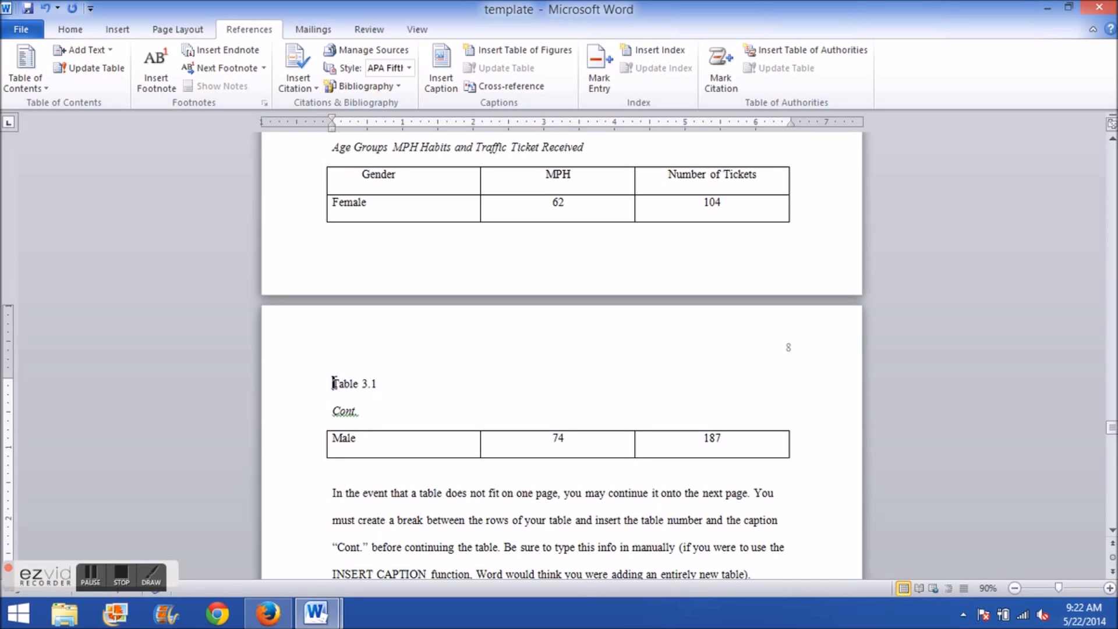
pyautogui.click(441, 76)
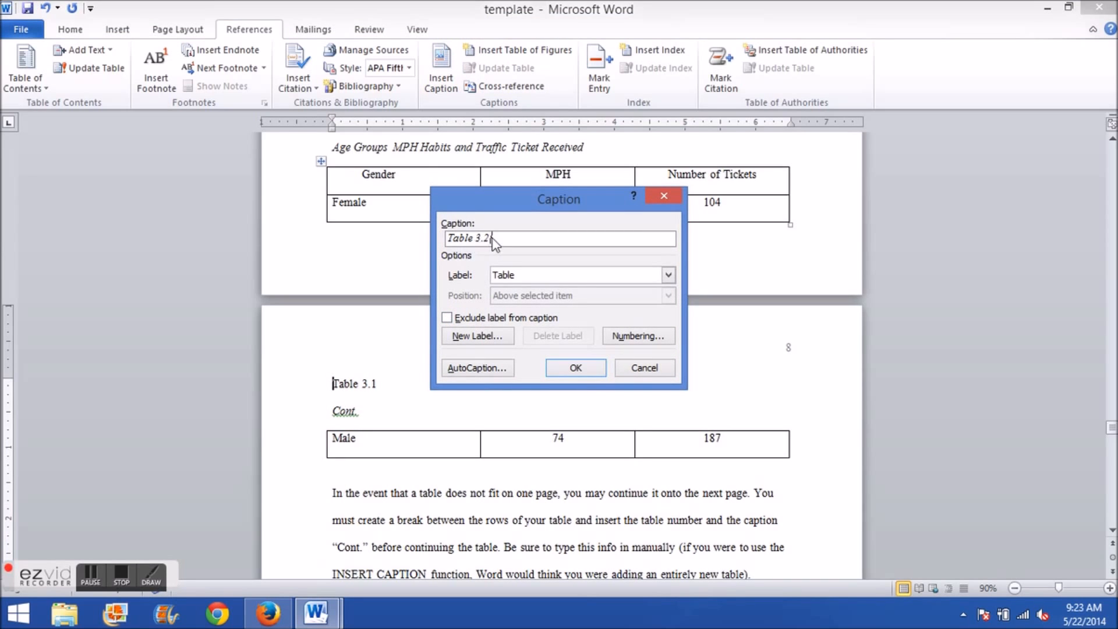
pyautogui.click(642, 371)
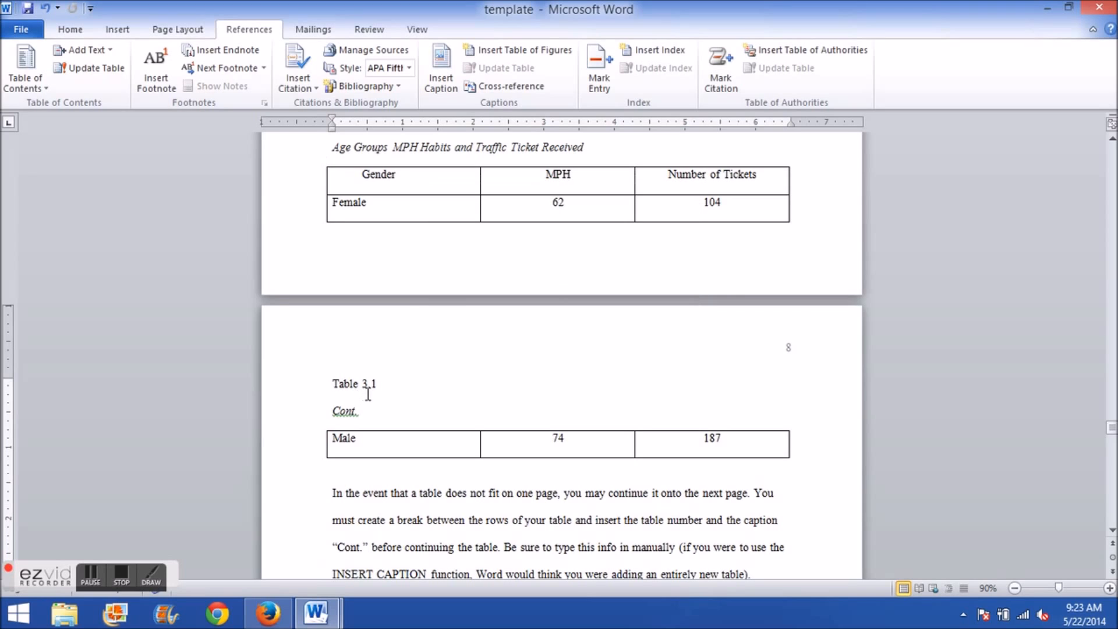
# Step: Select the "Table 3.1" and "Cont." lines above the Male row to review the manually entered continuation caption
pyautogui.moveTo(360, 412); pyautogui.dragTo(334, 387)
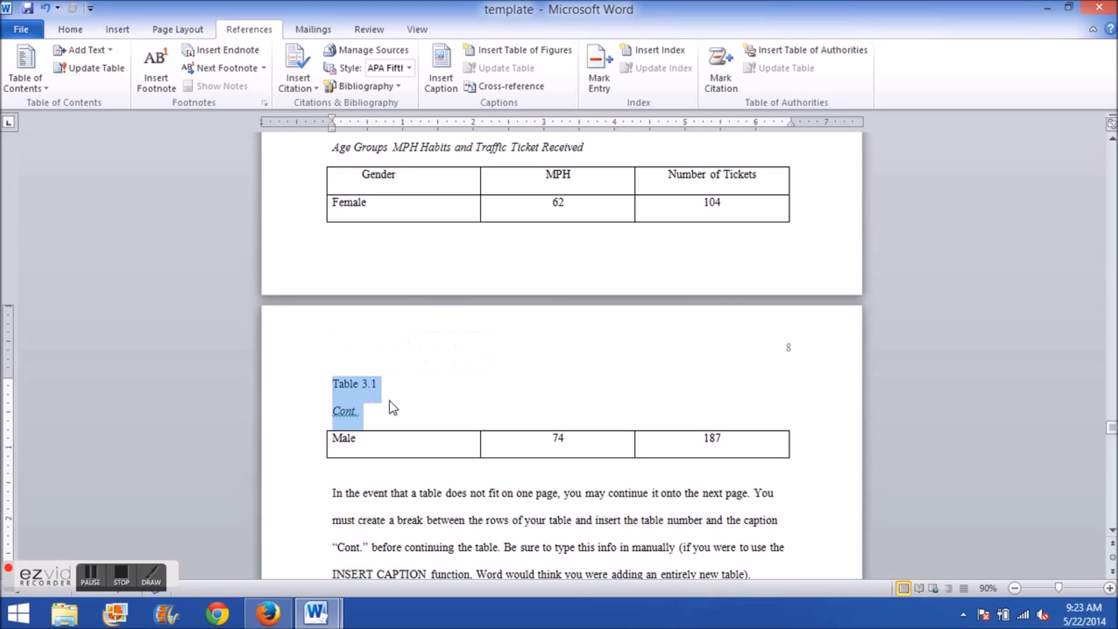
pyautogui.scroll(3, 407, 402)
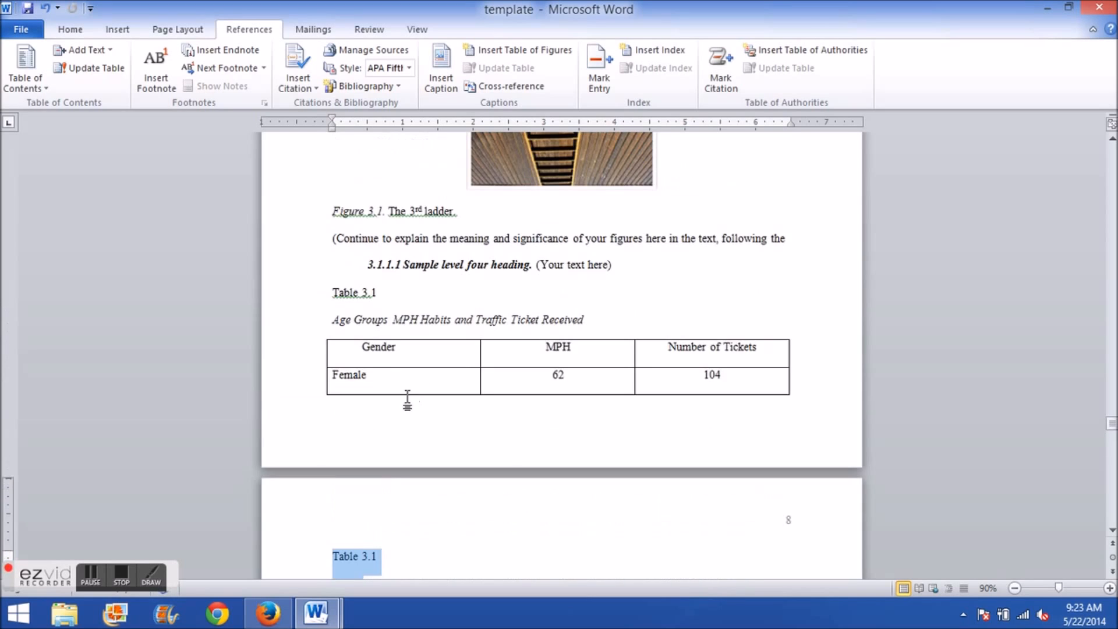
pyautogui.scroll(-2, 365, 267)
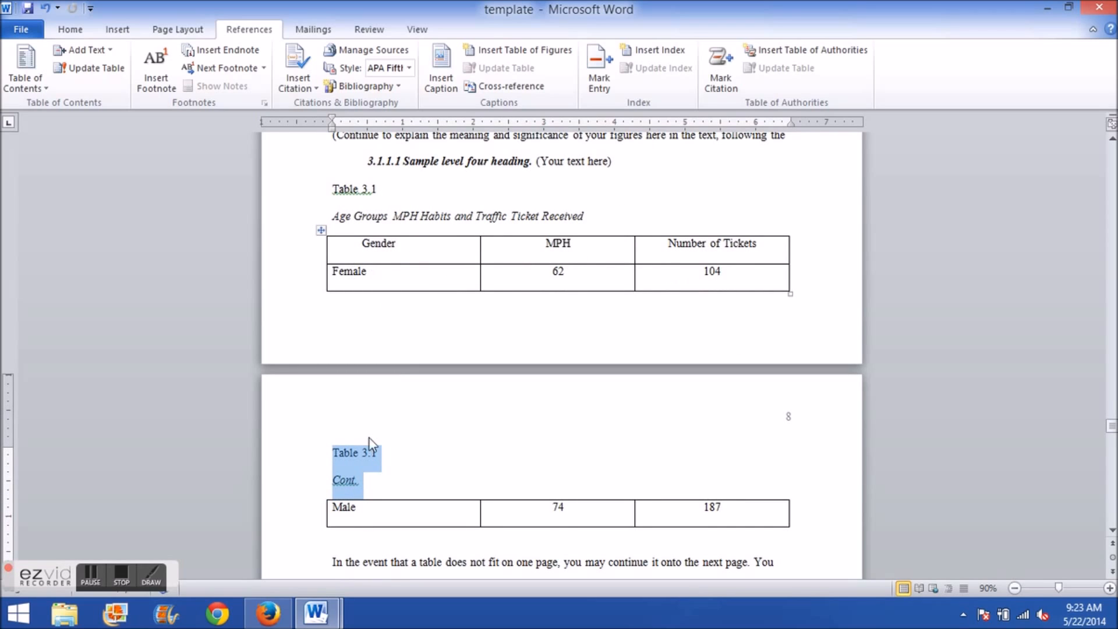
pyautogui.click(366, 481)
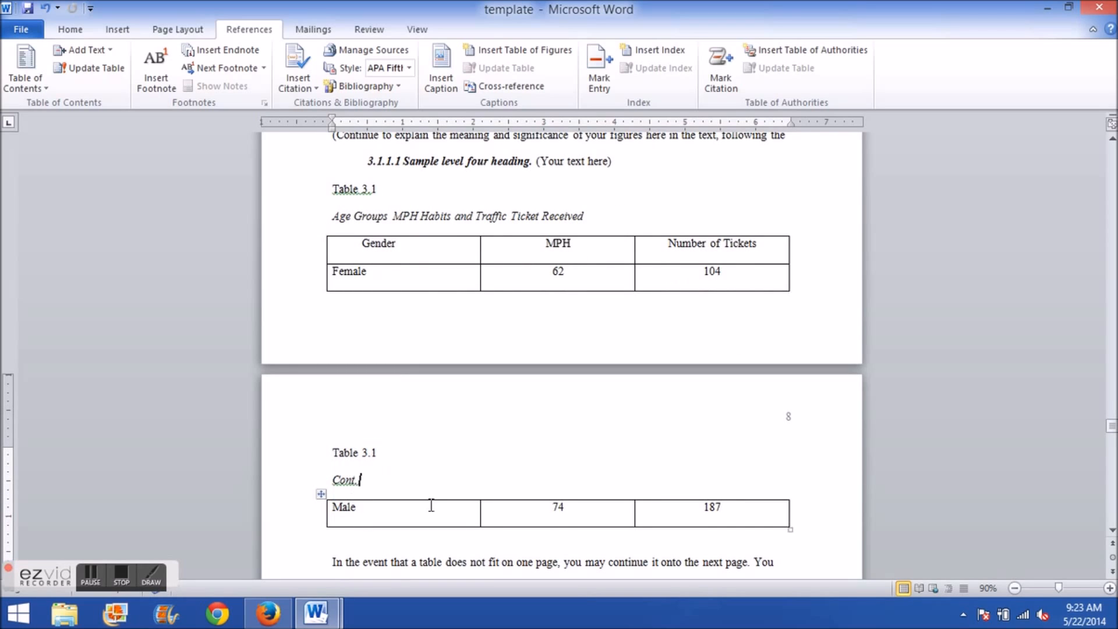
pyautogui.moveTo(357, 473); pyautogui.dragTo(331, 450)
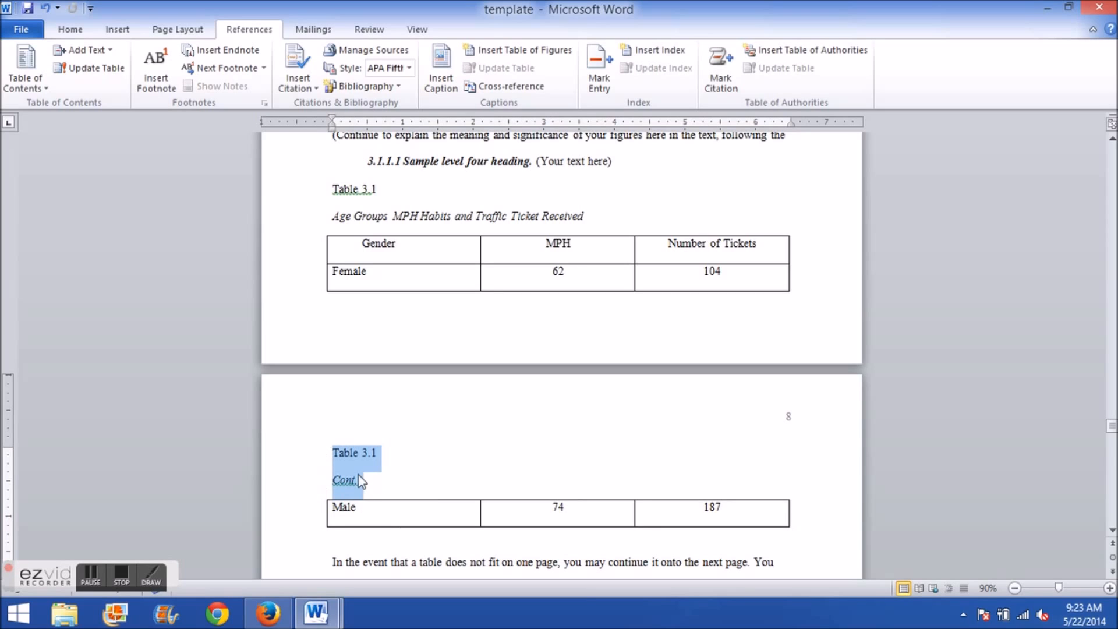
# Step: Select the manually entered "Cont." line above the Male row to review the continuation caption
pyautogui.click(377, 476)
pyautogui.moveTo(367, 482); pyautogui.dragTo(332, 449)
pyautogui.click(346, 454)
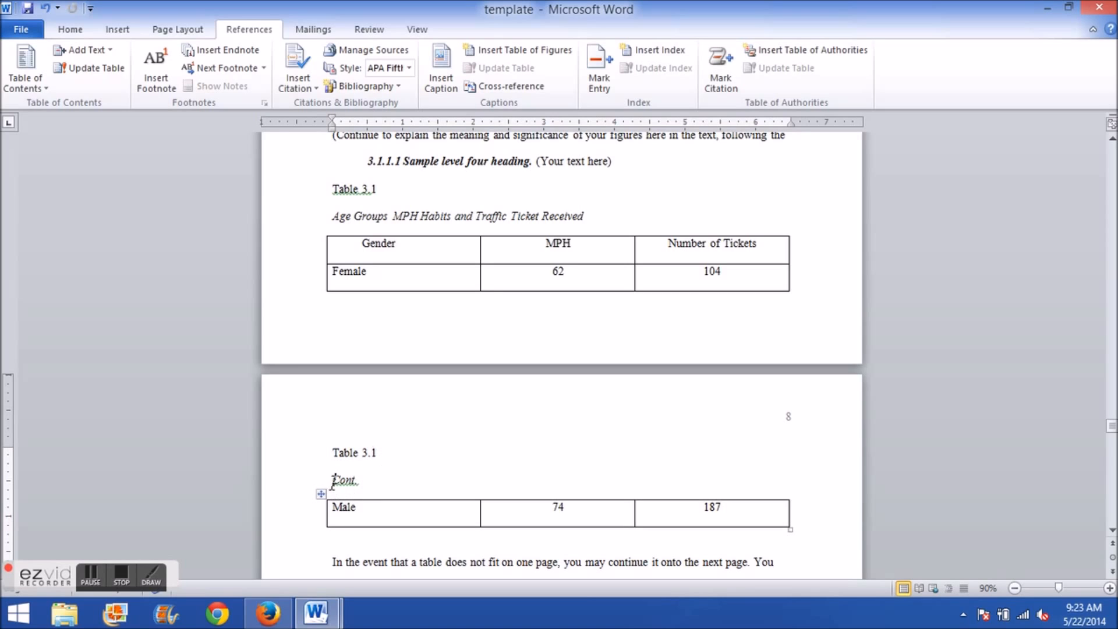
pyautogui.moveTo(331, 482); pyautogui.dragTo(364, 485)
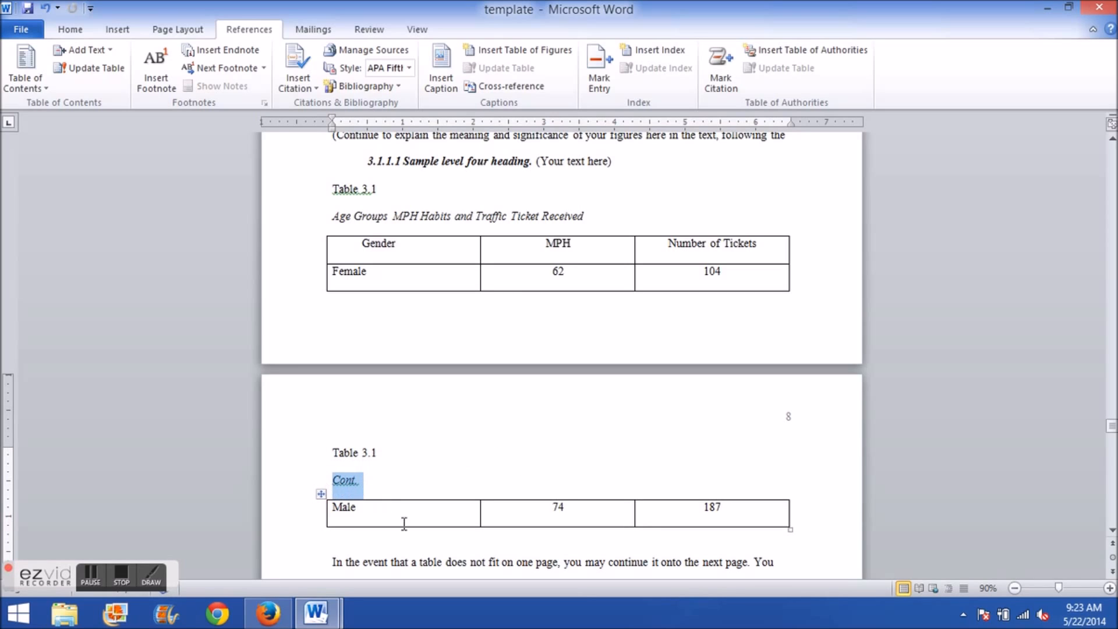
# Step: Examine Table 3.1 across the page break, from the Figure 3.1 caption down to the continued label and the Male row
pyautogui.scroll(-2, 401, 512)
pyautogui.scroll(8, 401, 492)
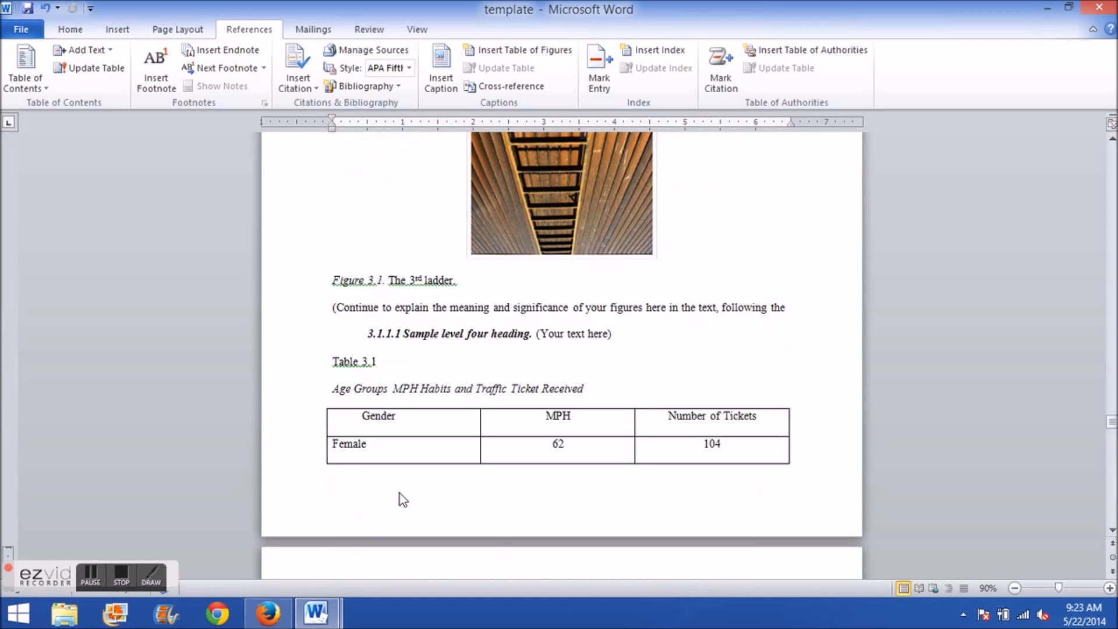
pyautogui.scroll(-5, 400, 495)
pyautogui.scroll(-2, 413, 451)
pyautogui.scroll(5, 396, 473)
pyautogui.scroll(-1, 353, 353)
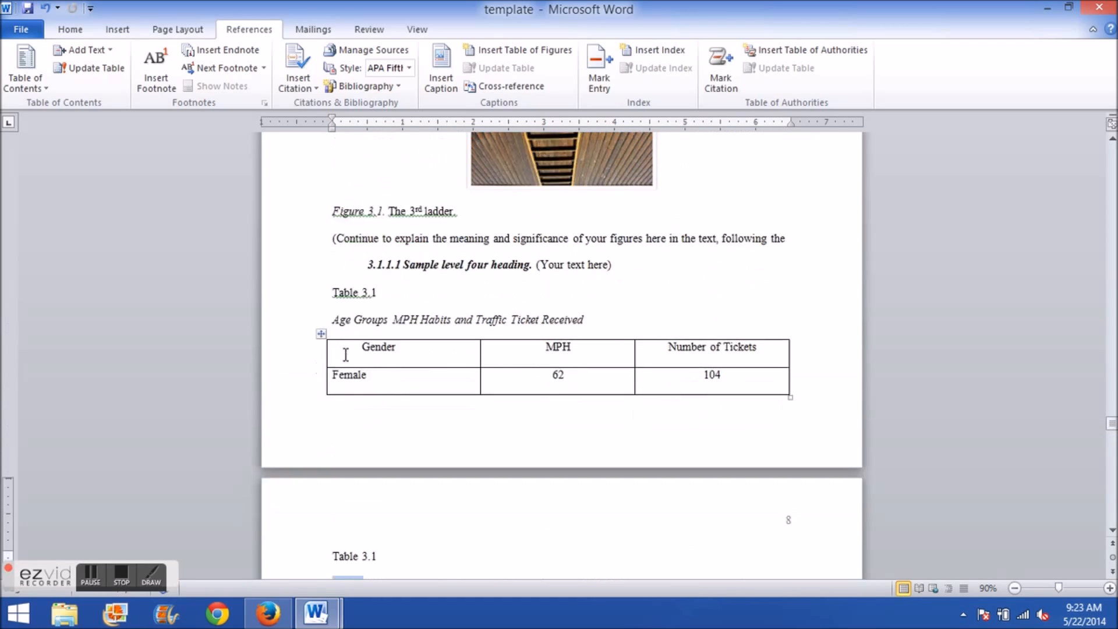
pyautogui.scroll(1, 415, 397)
pyautogui.scroll(-1, 431, 401)
pyautogui.scroll(-3, 361, 313)
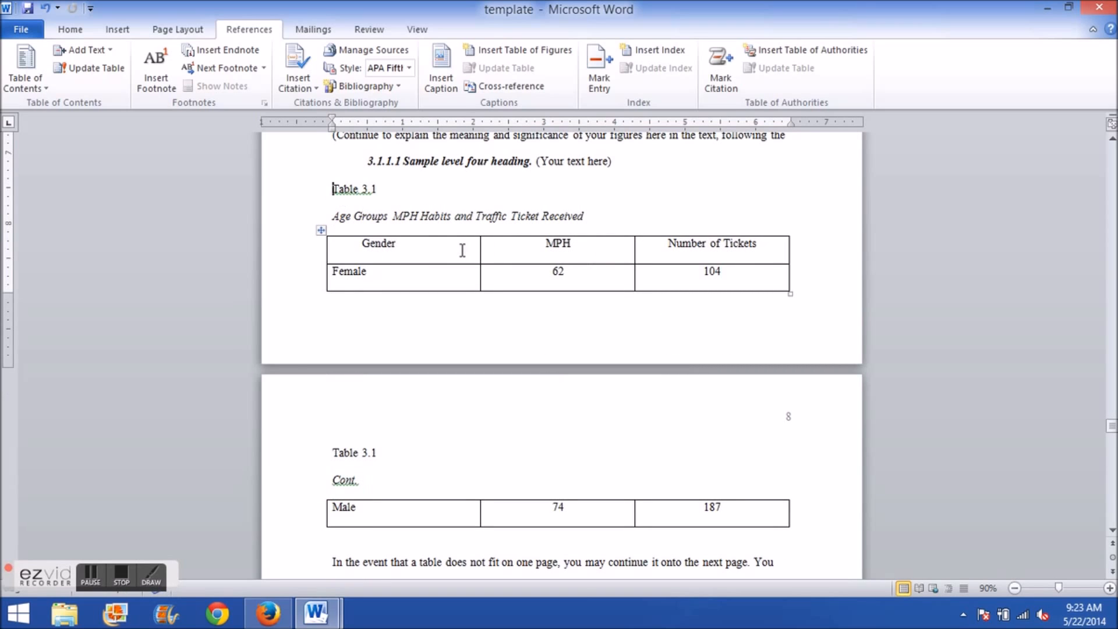
# Step: Add a blank line above the first Table 3.1 label to test how the table rows shift across pages, and remove it again
pyautogui.press('Return')
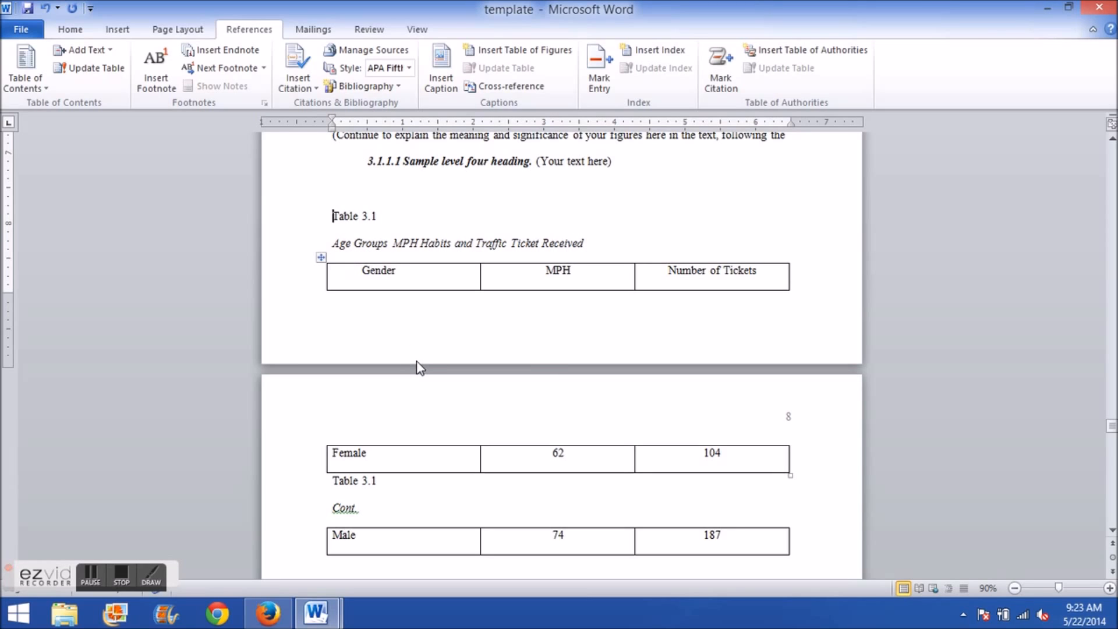
pyautogui.scroll(5, 428, 402)
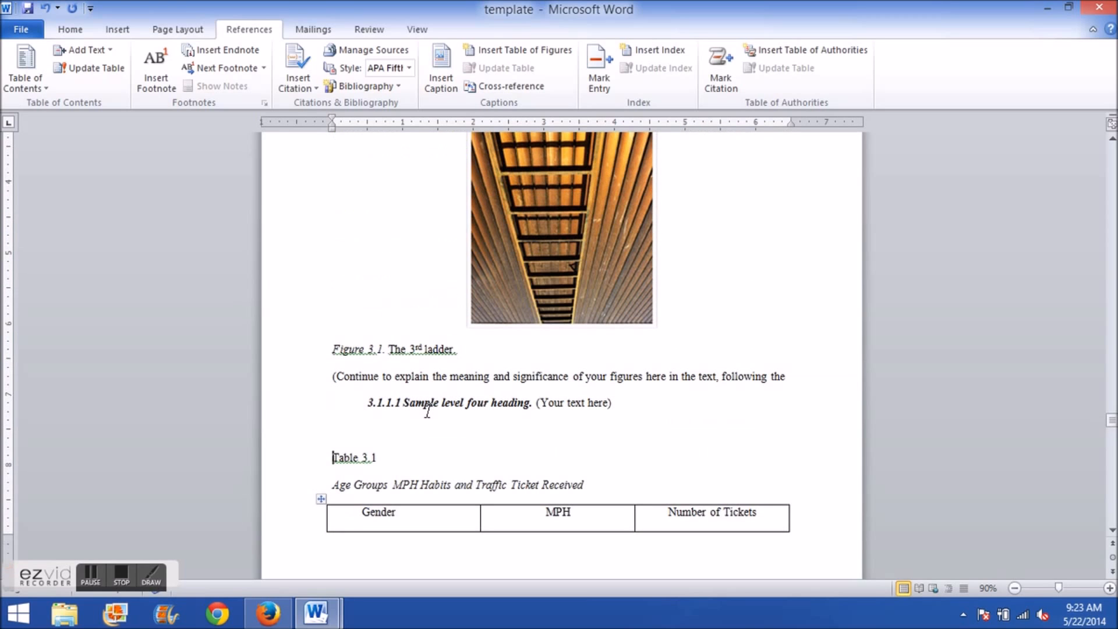
pyautogui.press('BackSpace')
pyautogui.scroll(3, 429, 412)
pyautogui.scroll(-4, 470, 464)
pyautogui.scroll(5, 561, 463)
pyautogui.scroll(-9, 561, 463)
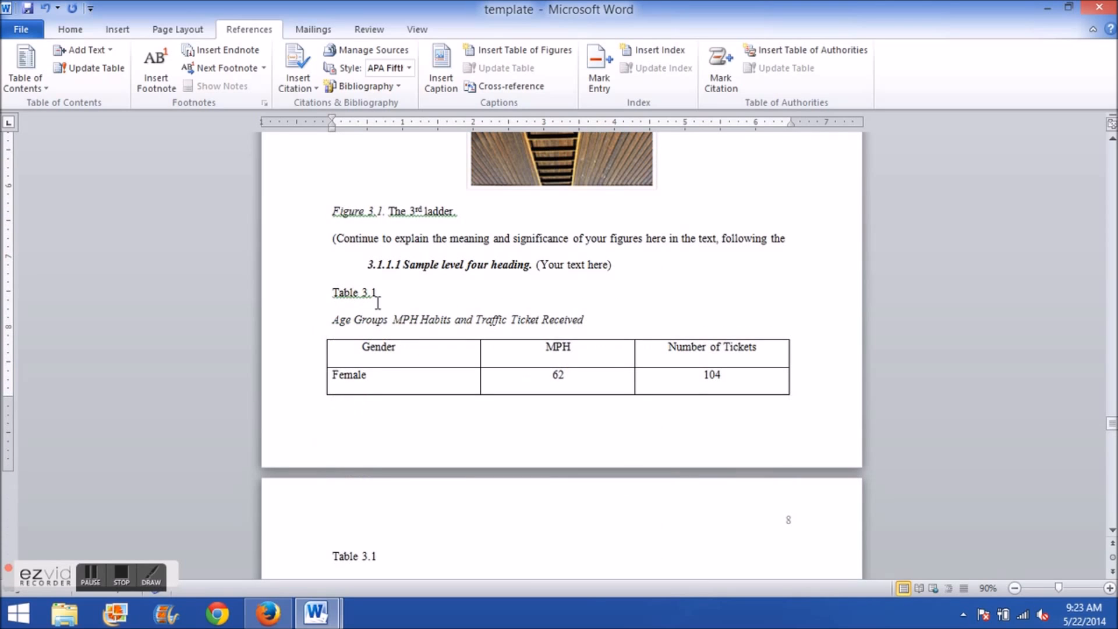
# Step: Split Table 2.1 into two tables above the CFC High School row
pyautogui.scroll(20, 514, 284)
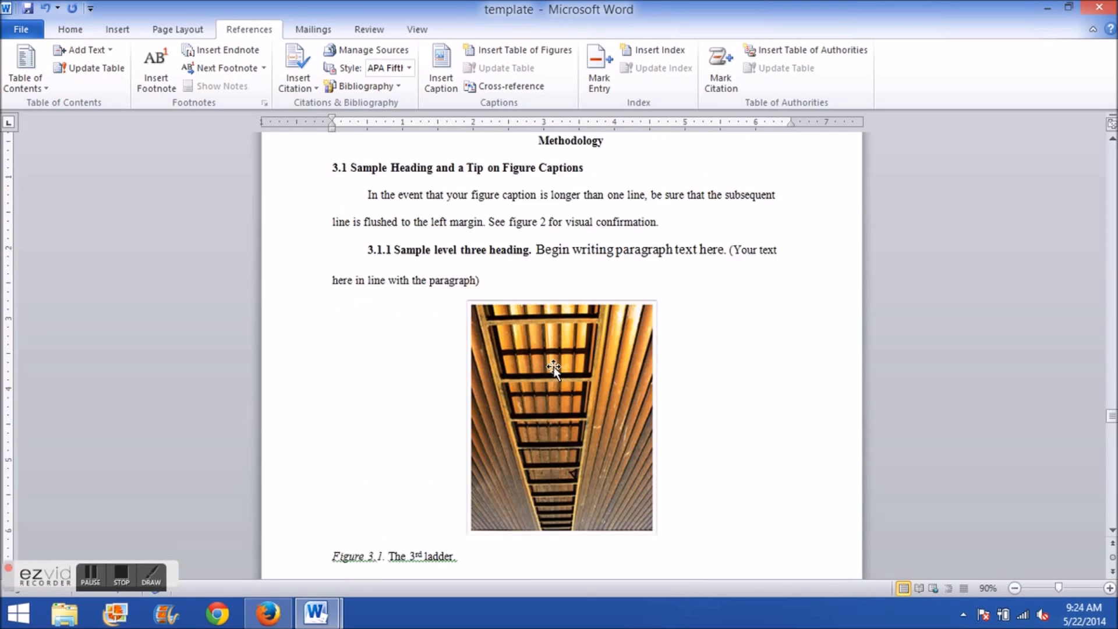
pyautogui.scroll(-4, 522, 324)
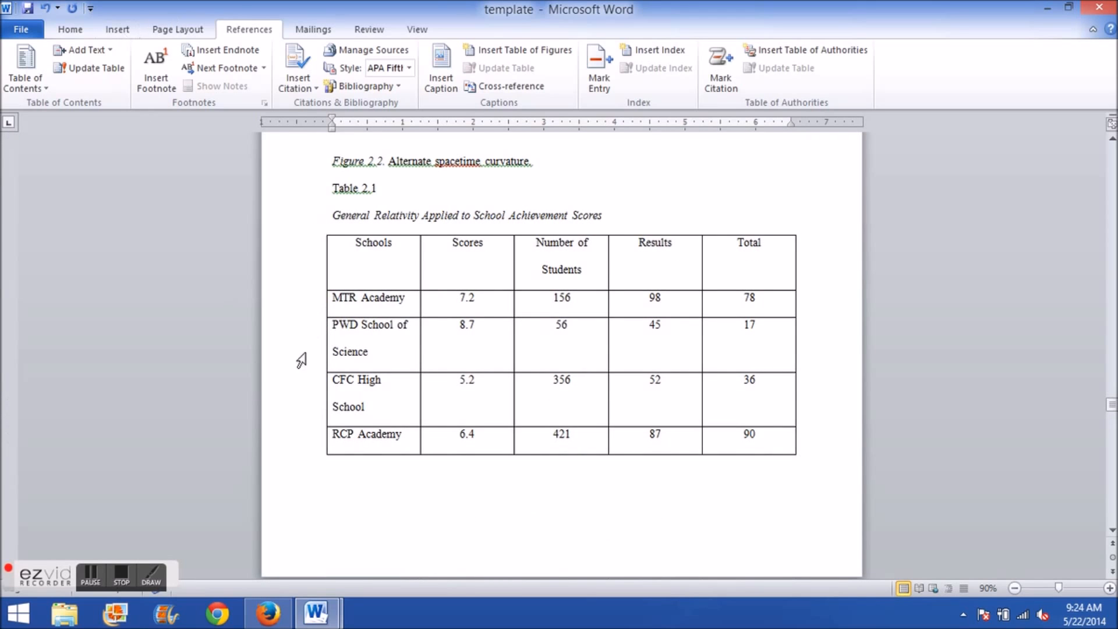
pyautogui.click(340, 328)
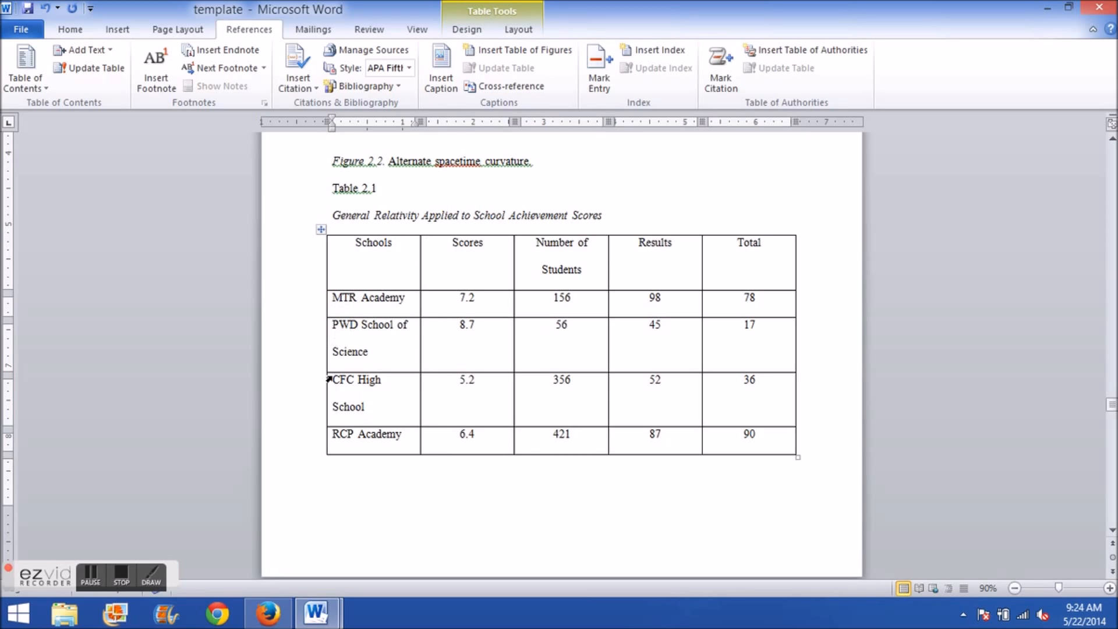
pyautogui.moveTo(331, 382); pyautogui.dragTo(741, 446)
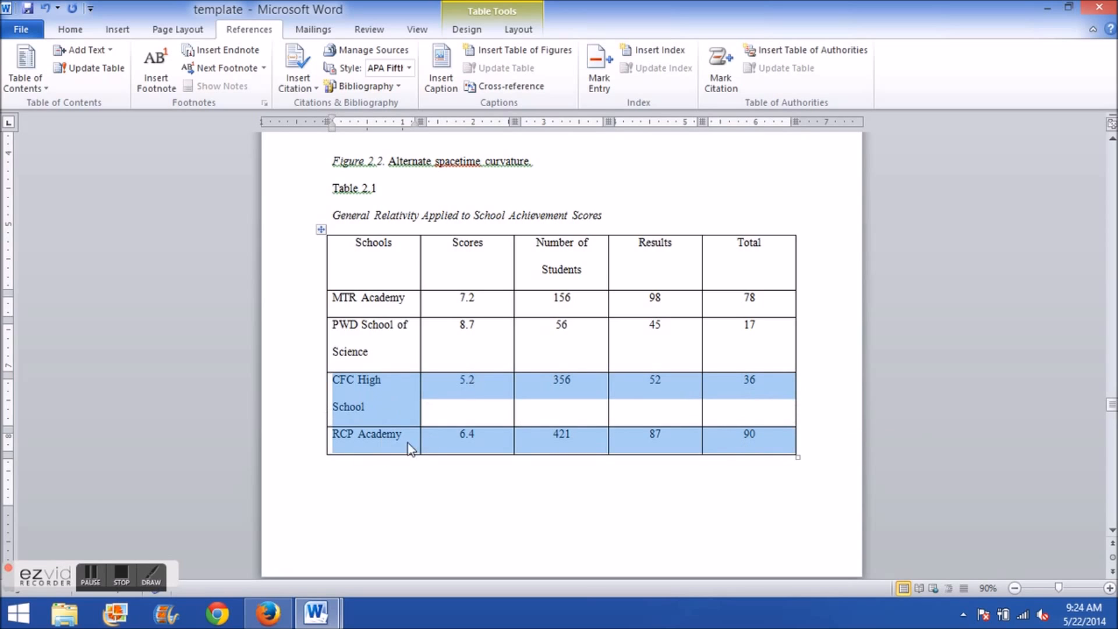
pyautogui.click(473, 31)
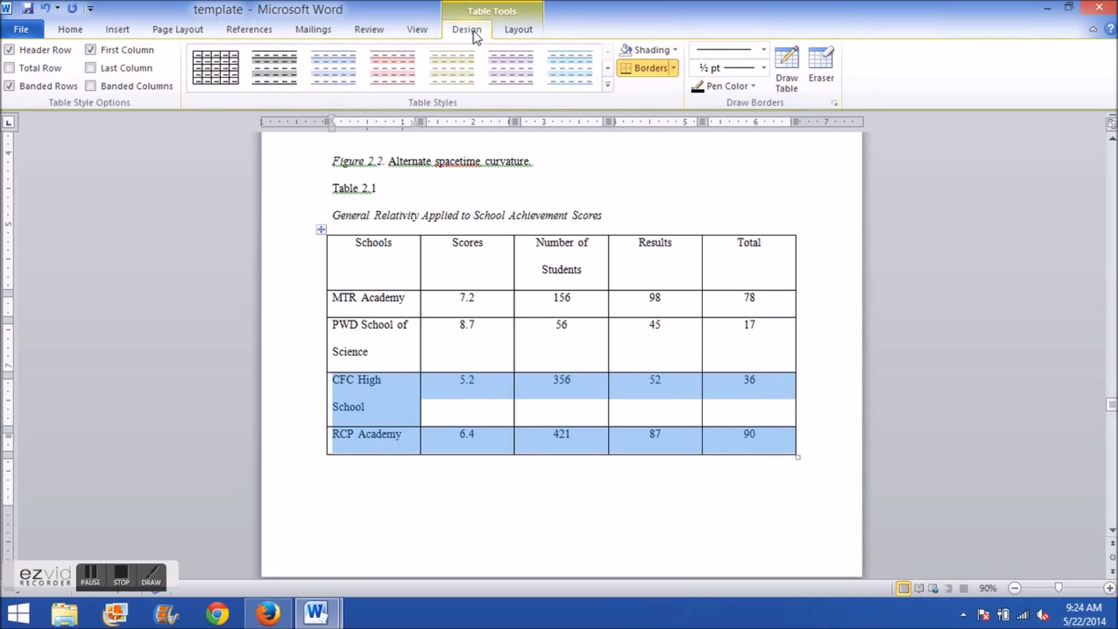
pyautogui.click(511, 34)
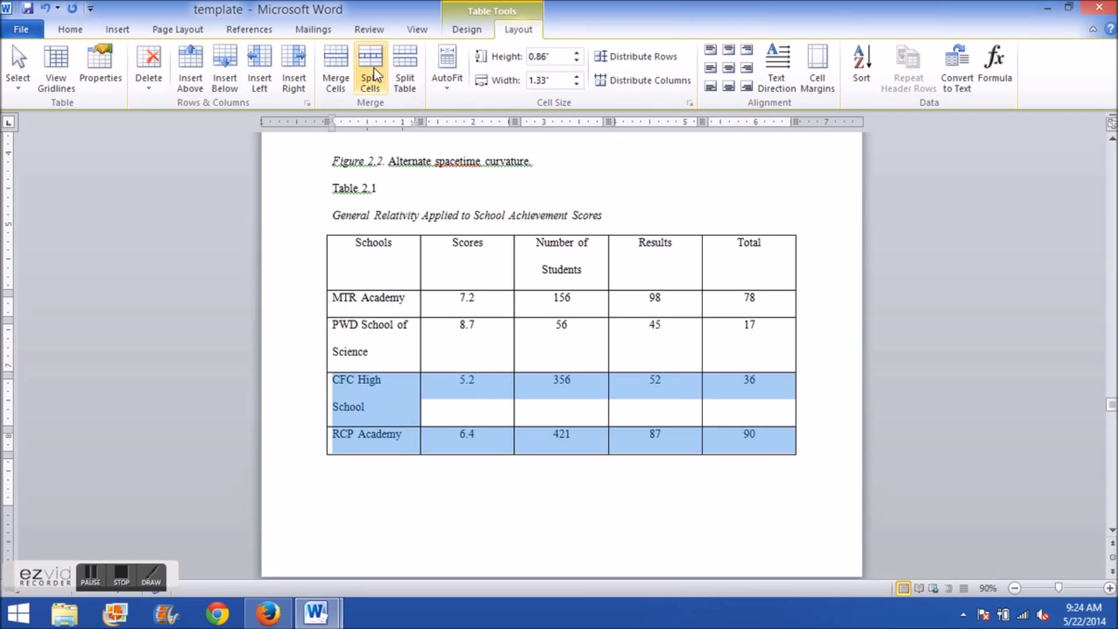
pyautogui.click(410, 68)
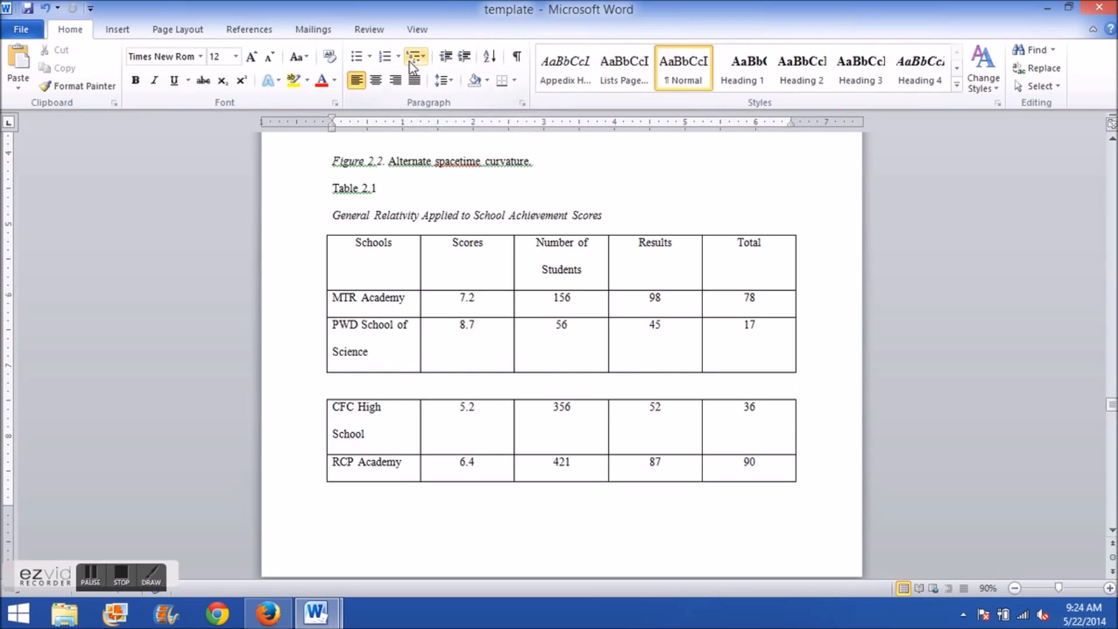
# Step: Enter the placeholder text "lkjlkjkl" on the empty line between the two parts of Table 2.1
pyautogui.click(343, 411)
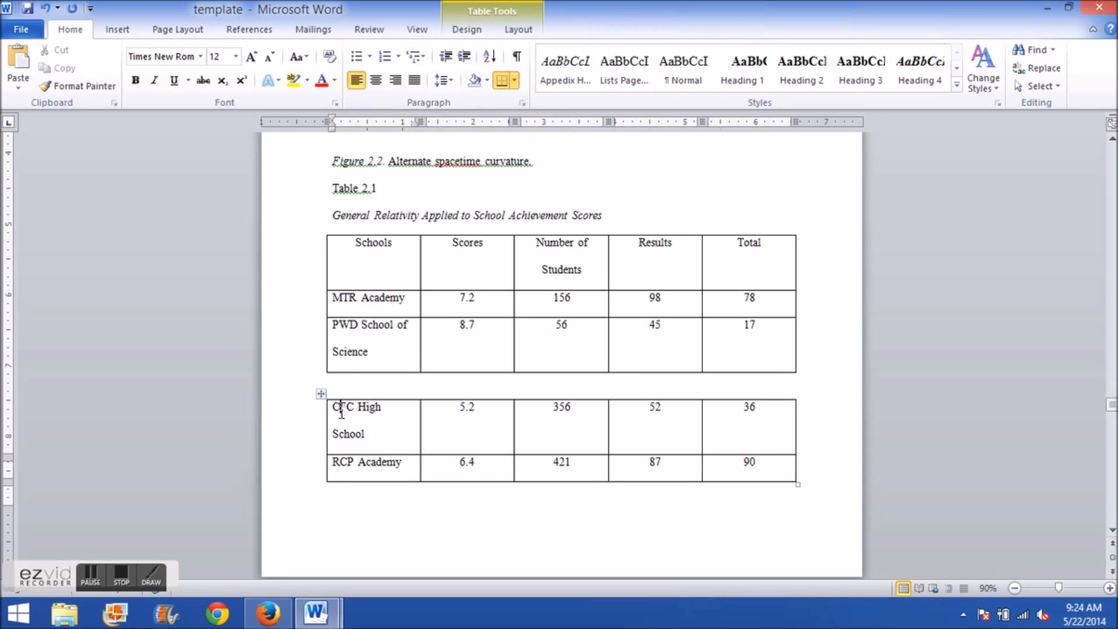
pyautogui.moveTo(344, 407); pyautogui.dragTo(766, 474)
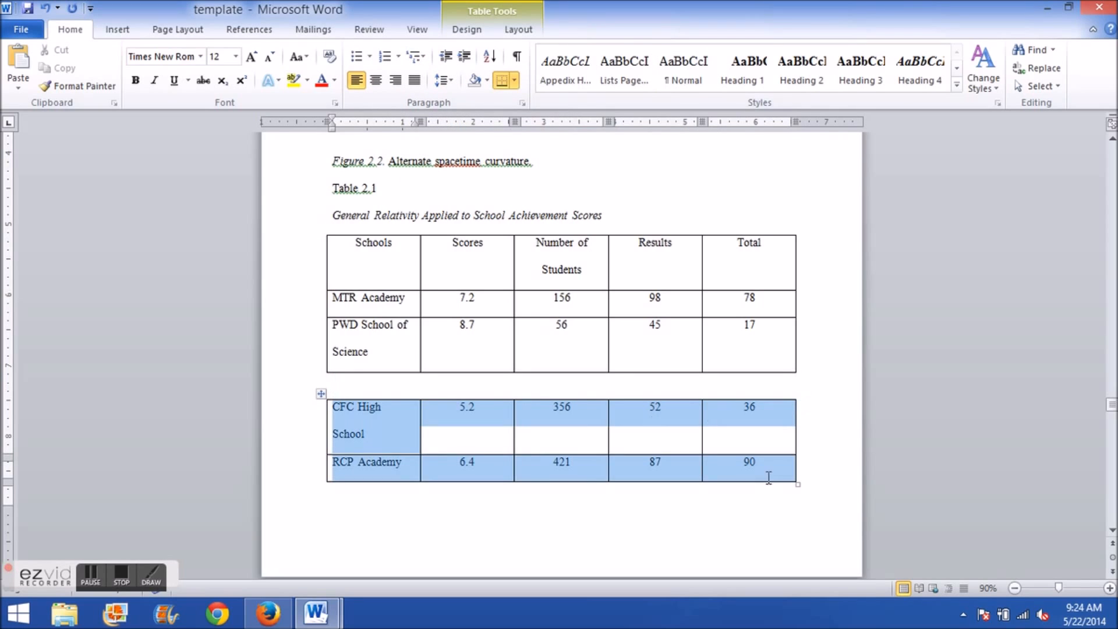
pyautogui.click(575, 393)
pyautogui.write('lkjlkjl')
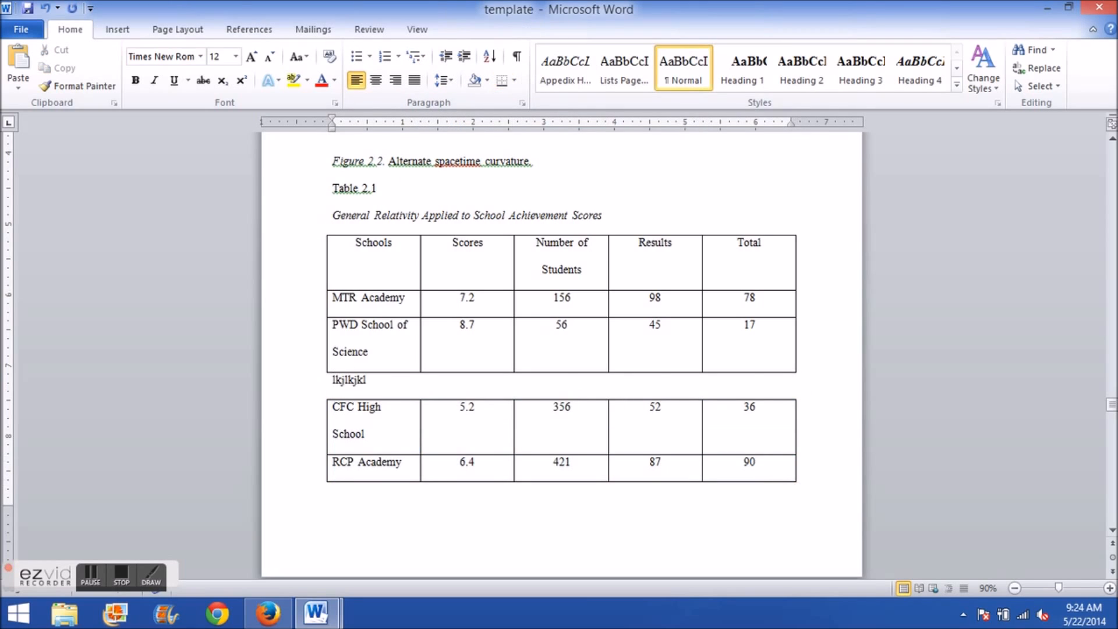
pyautogui.press('Delete')
pyautogui.press('Delete')
pyautogui.press('Delete')
pyautogui.hotkey('ctrl', 'z')
pyautogui.hotkey('ctrl', 'z')
pyautogui.hotkey('ctrl', 'z')
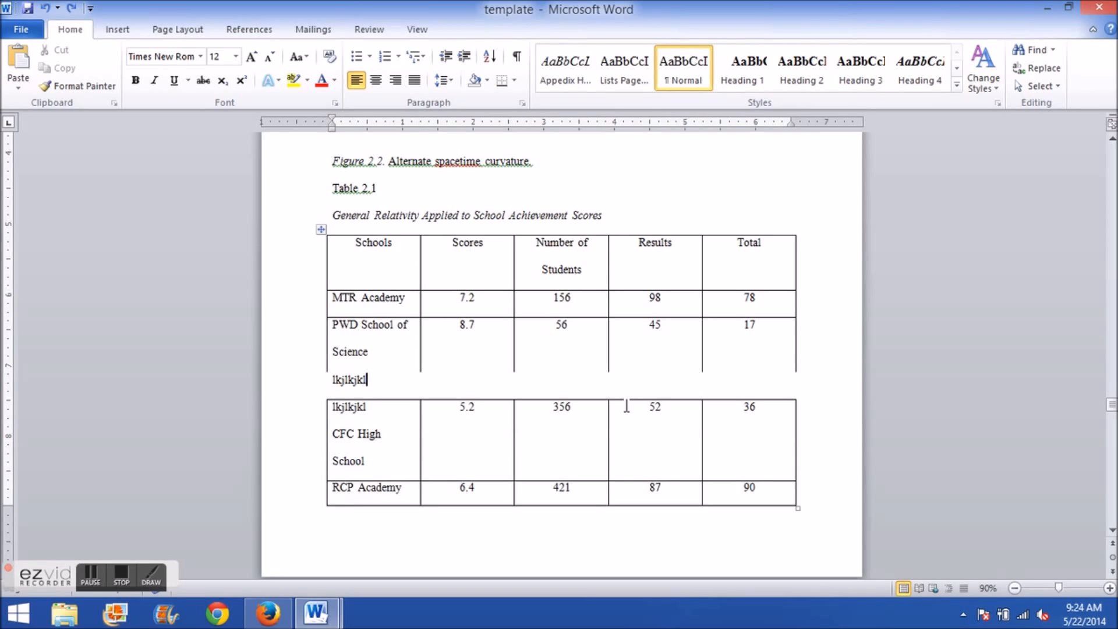
# Step: Insert one blank line above the "lkjlkjkl" placeholder to move it and the lower part of Table 2.1 down
pyautogui.press('Left')
pyautogui.press('Left')
pyautogui.press('Left')
pyautogui.press('Left')
pyautogui.press('Left')
pyautogui.press('Left')
pyautogui.press('Left')
pyautogui.press('Left')
pyautogui.press('Return')
pyautogui.press('Return')
pyautogui.press('BackSpace')
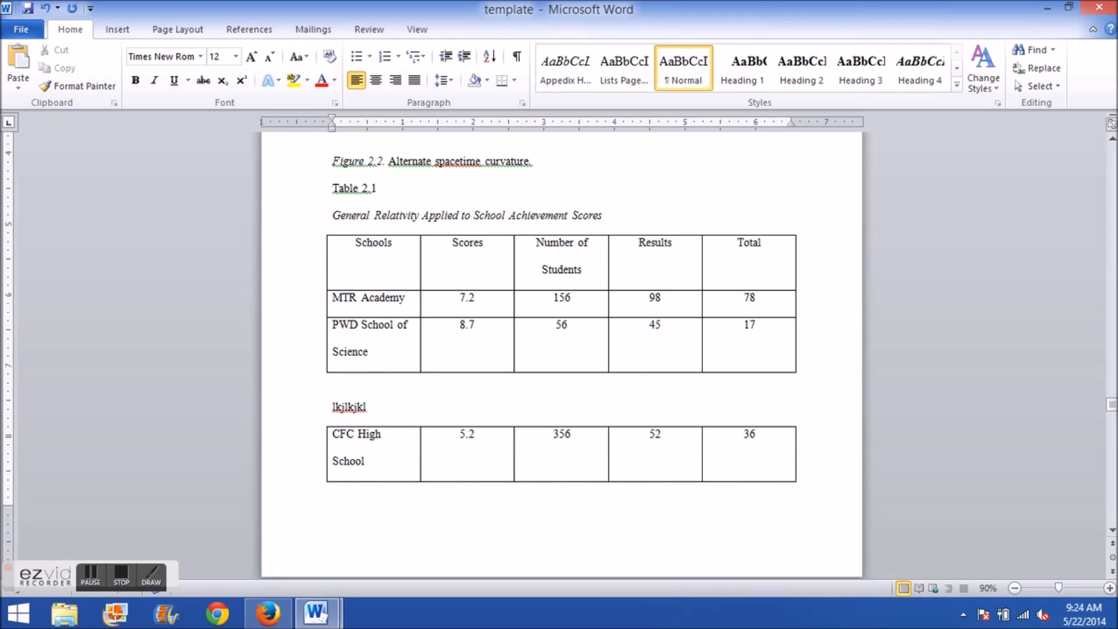
# Step: Try extra blank lines above the "lkjlkjkl" placeholder to push the lower table further down, and remove them
pyautogui.press('Return')
pyautogui.press('Return')
pyautogui.press('BackSpace')
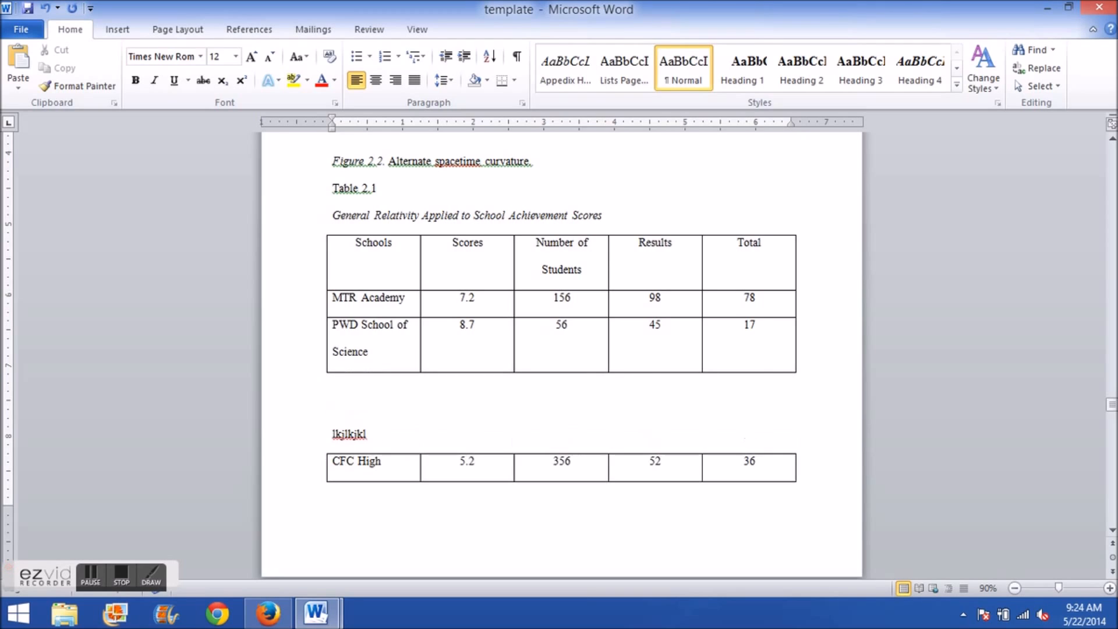
pyautogui.press('BackSpace')
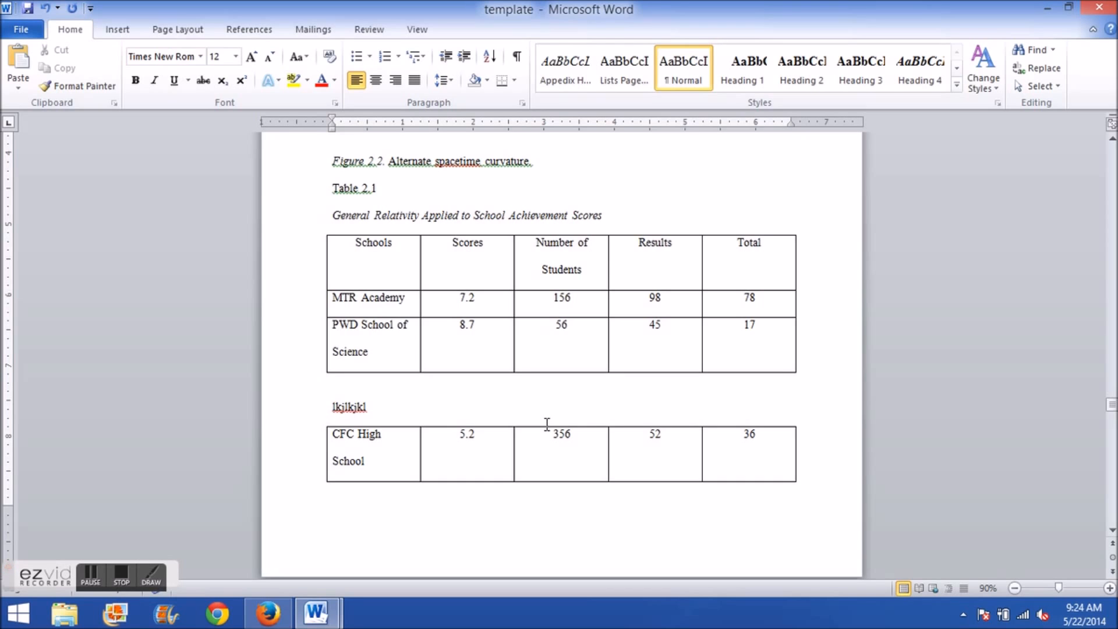
# Step: Open the page 6 header for editing and examine the header page numbers and section labels back to the Abstract page
pyautogui.scroll(10, 928, 393)
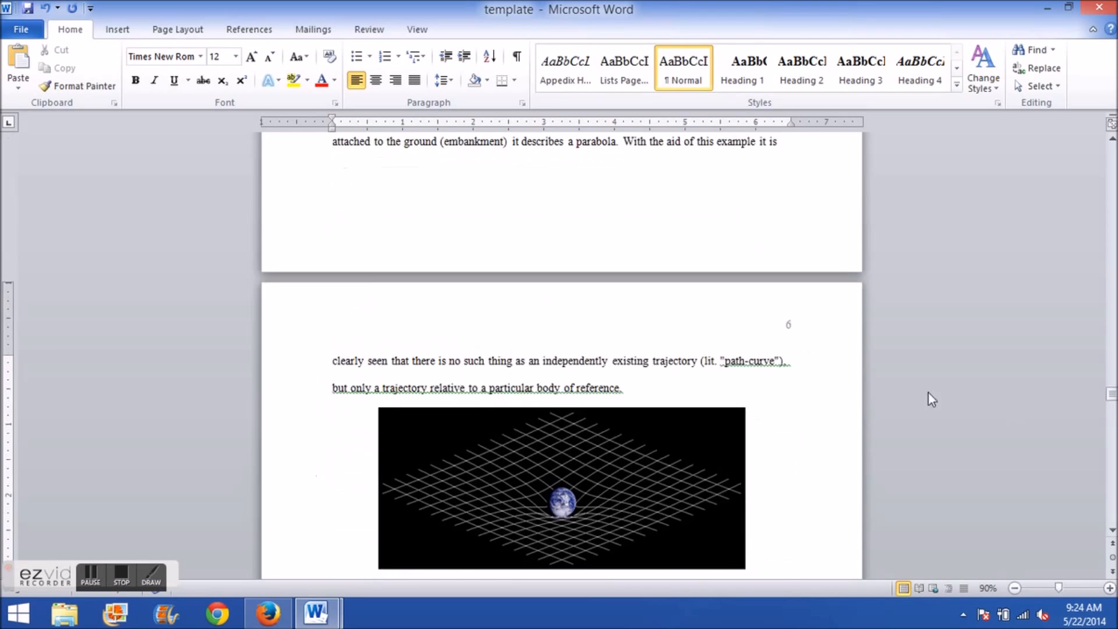
pyautogui.doubleClick(786, 331)
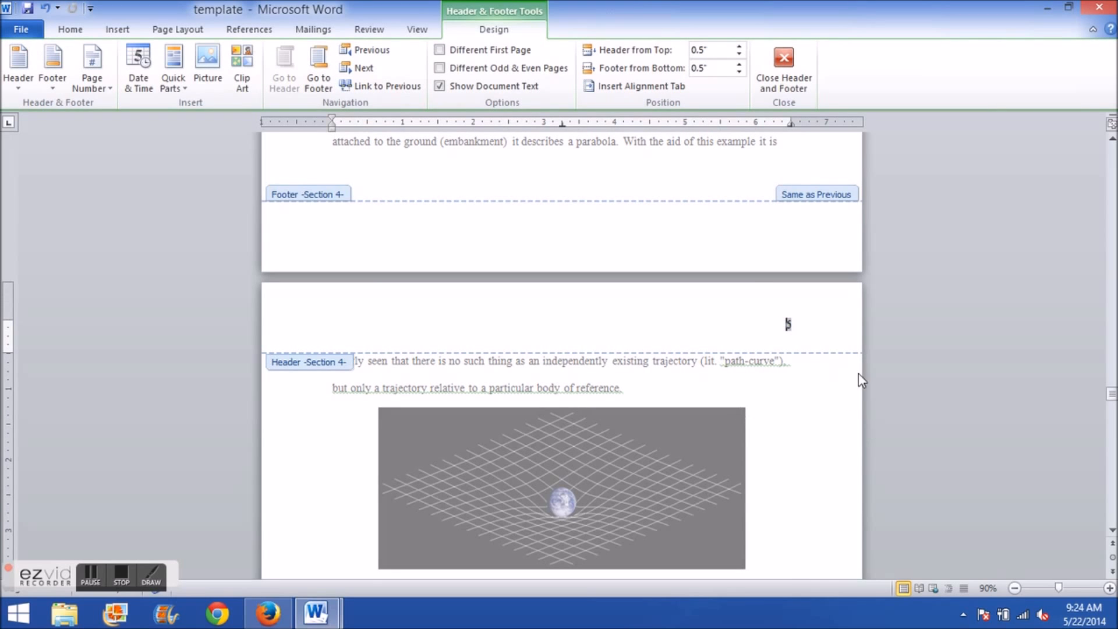
pyautogui.scroll(6, 831, 397)
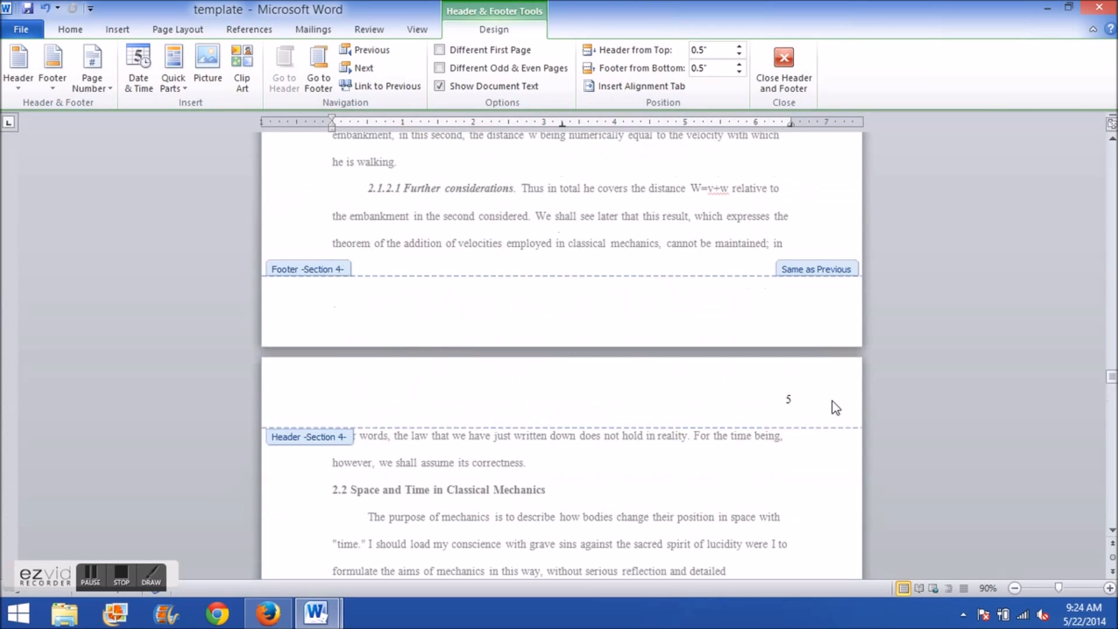
pyautogui.scroll(10, 829, 412)
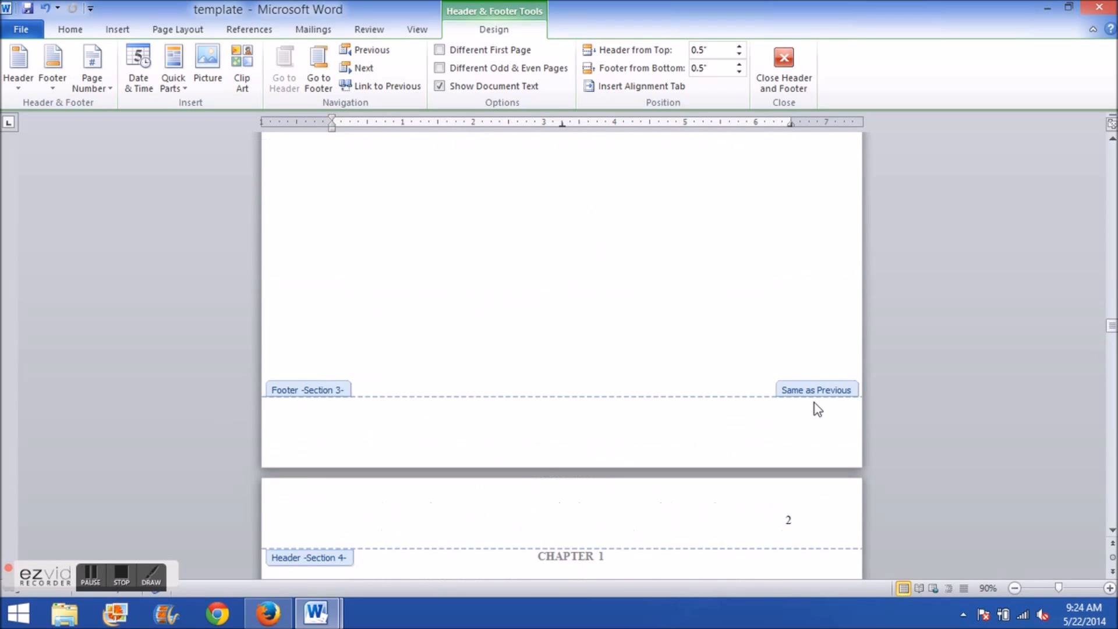
pyautogui.scroll(6, 816, 403)
pyautogui.scroll(-6, 816, 403)
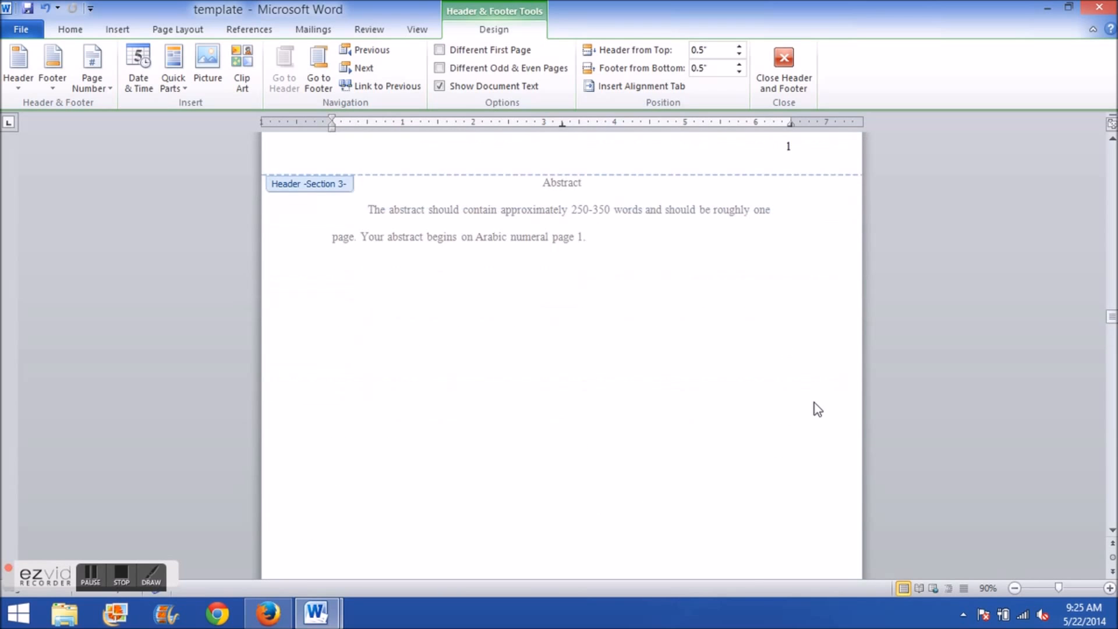
pyautogui.scroll(10, 816, 403)
pyautogui.scroll(-10, 813, 450)
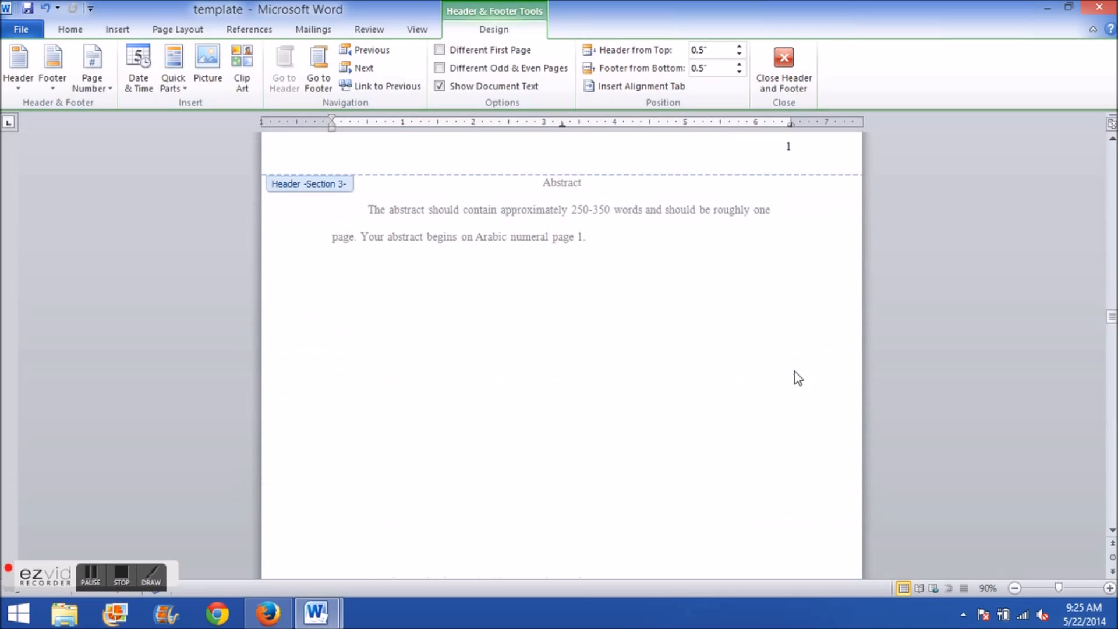
# Step: Select the Abstract's page number and compare the Section 3 header numbering with Section 2's on the List of Tables page
pyautogui.click(788, 150)
pyautogui.scroll(20, 809, 418)
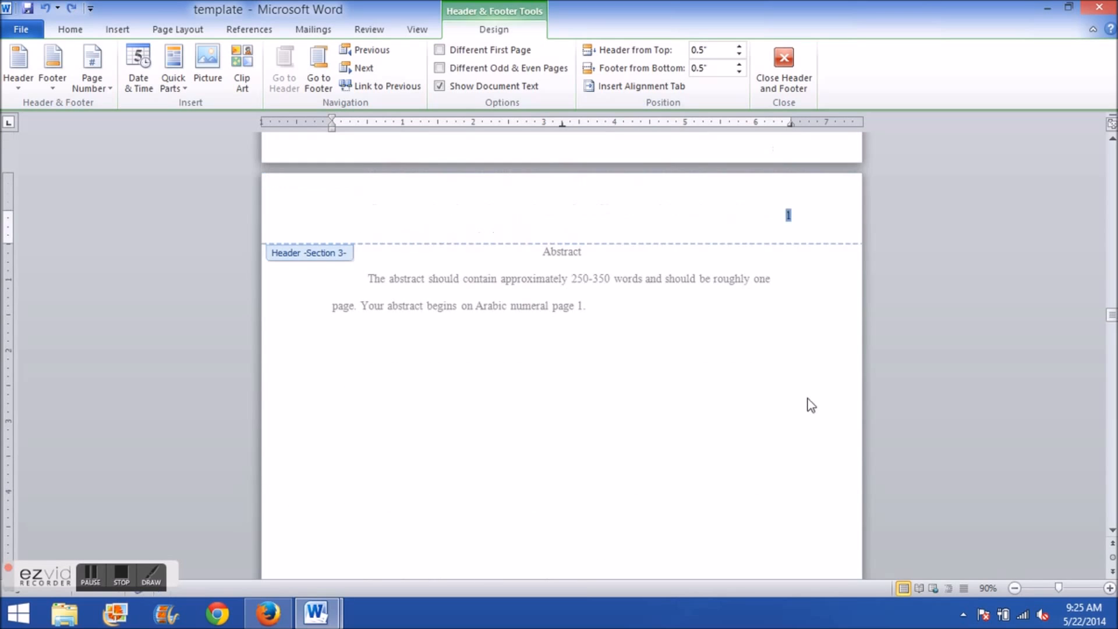
pyautogui.scroll(6, 808, 421)
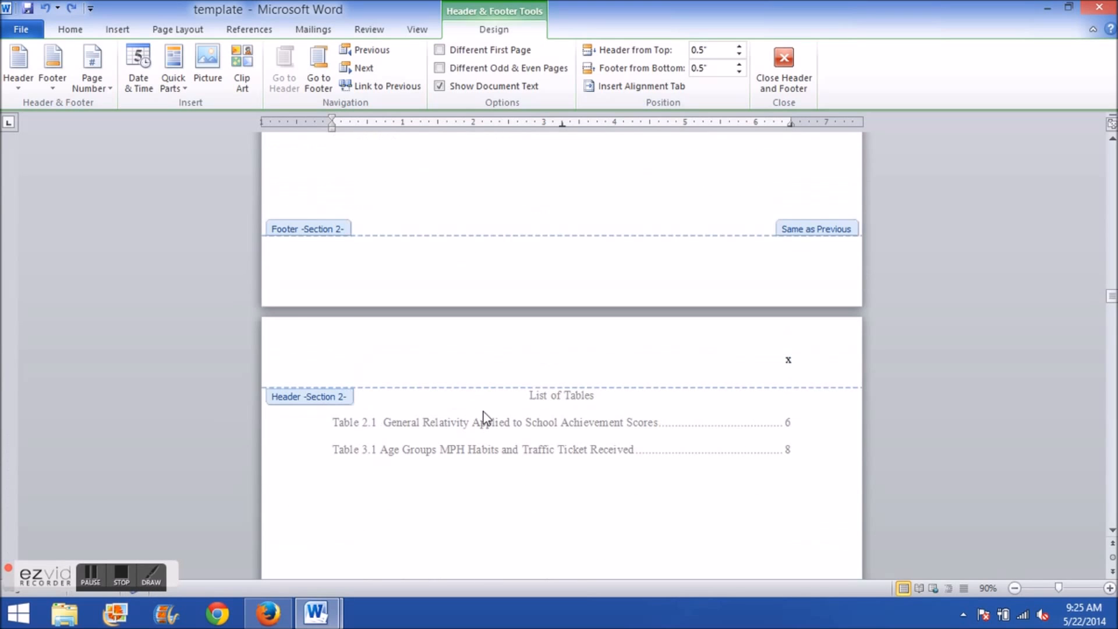
pyautogui.scroll(-10, 697, 425)
pyautogui.scroll(-6, 718, 418)
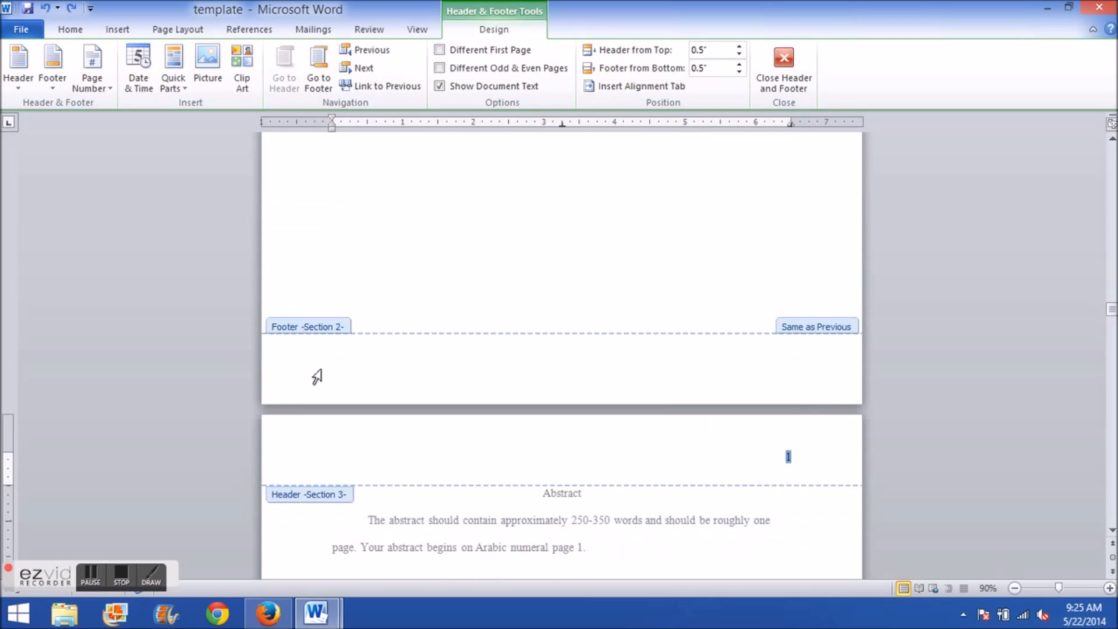
pyautogui.scroll(-4, 315, 320)
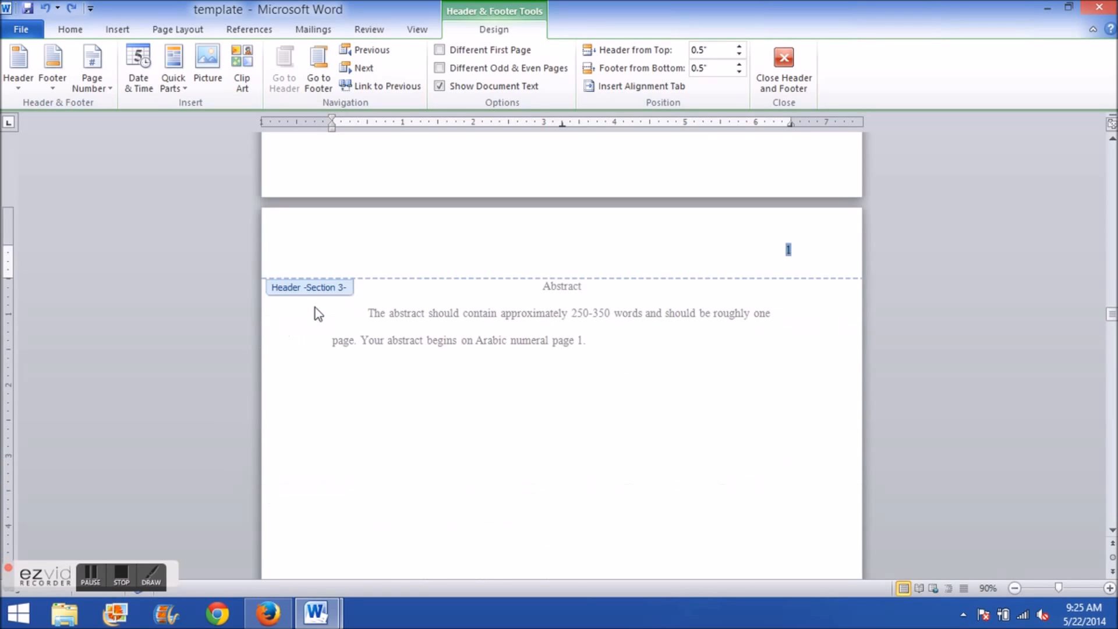
# Step: Close header editing and review the body pages from the split Table 2.1 back to section 2.1.2.1
pyautogui.doubleClick(729, 413)
pyautogui.scroll(-6, 757, 420)
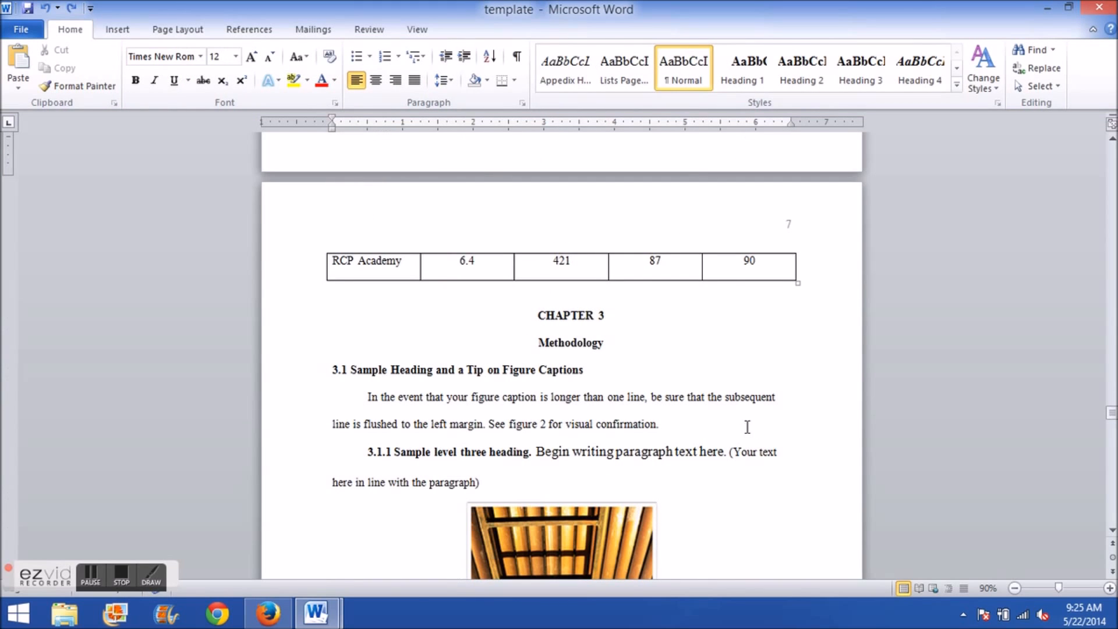
pyautogui.scroll(14, 749, 431)
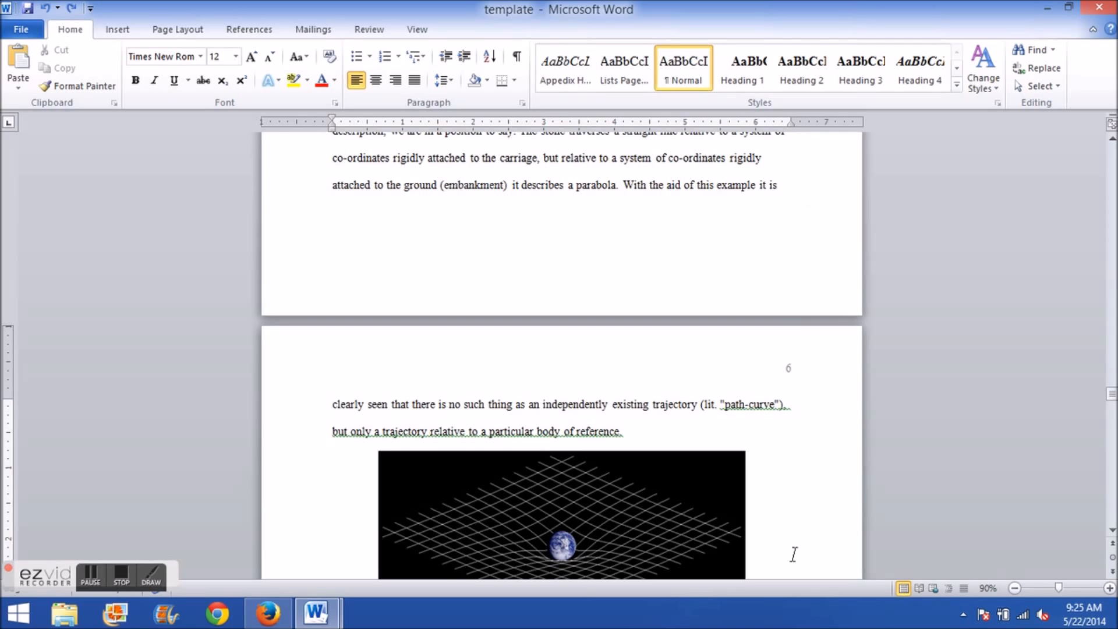
pyautogui.scroll(12, 792, 554)
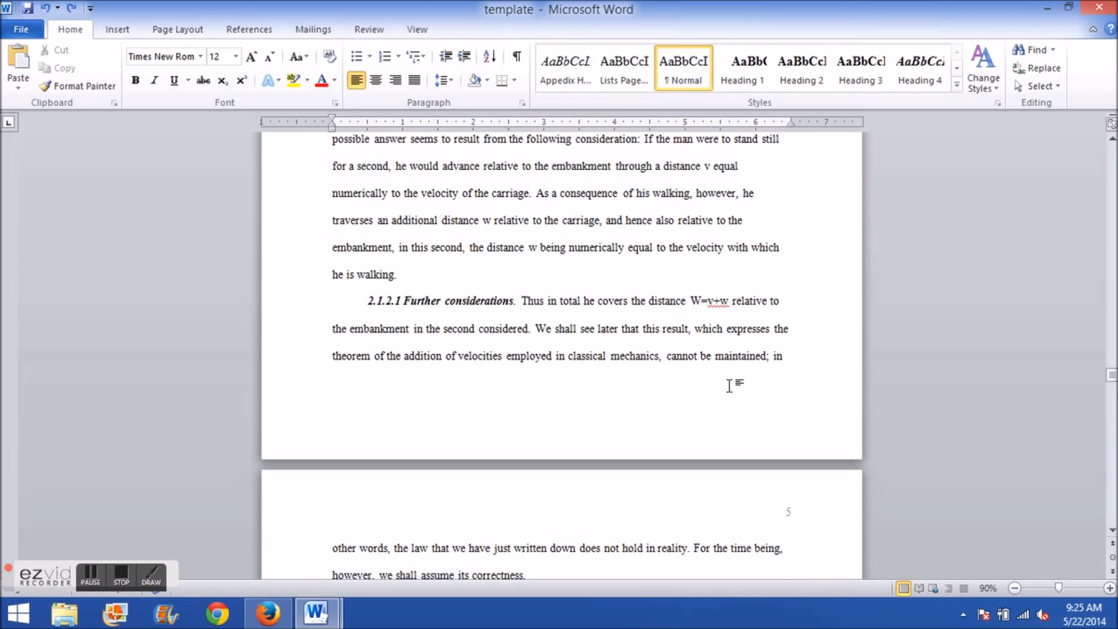
# Step: Open the page 5 header for editing, examine the Section 4 page numbering as far as Figure 3.1's page, and close the header
pyautogui.doubleClick(789, 519)
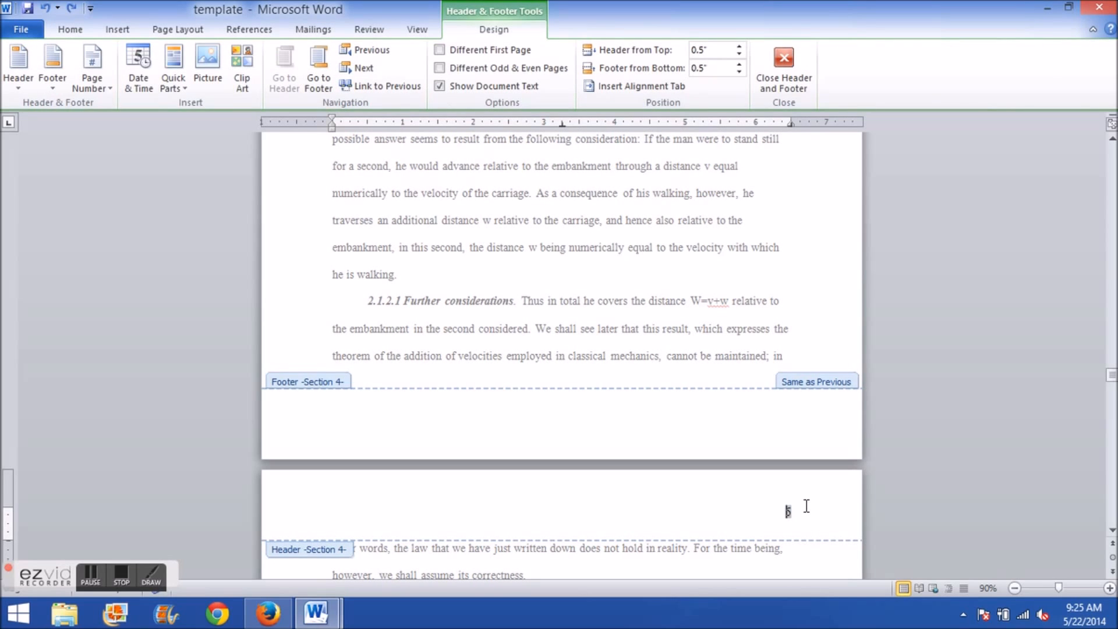
pyautogui.scroll(-20, 807, 505)
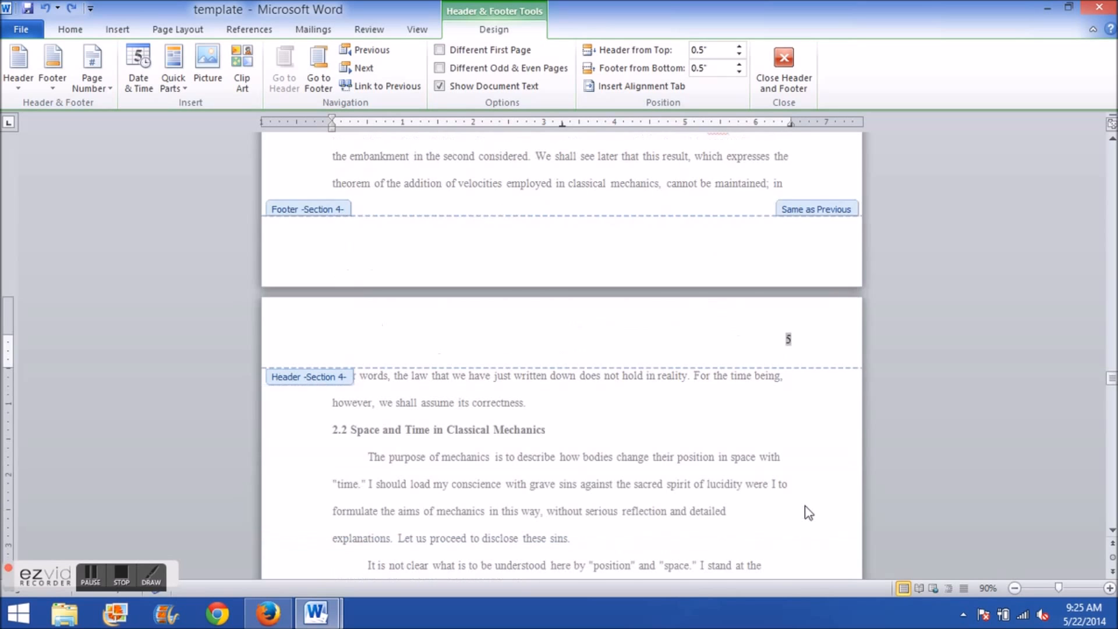
pyautogui.scroll(-8, 807, 488)
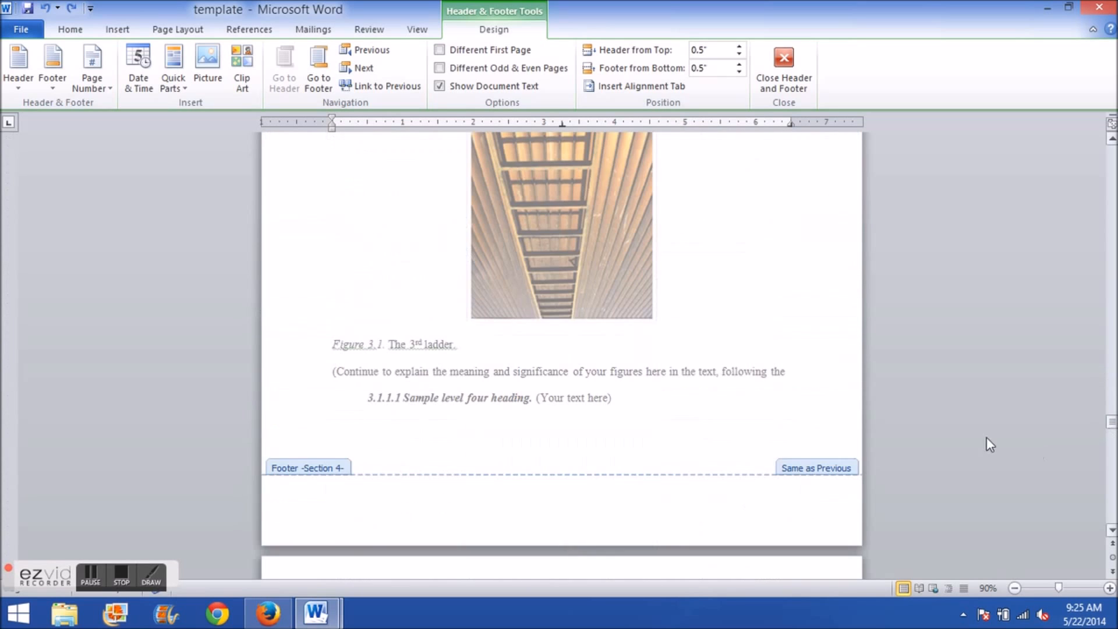
pyautogui.scroll(5, 850, 369)
pyautogui.click(857, 351)
pyautogui.scroll(3, 858, 351)
pyautogui.click(859, 364)
pyautogui.scroll(-20, 931, 420)
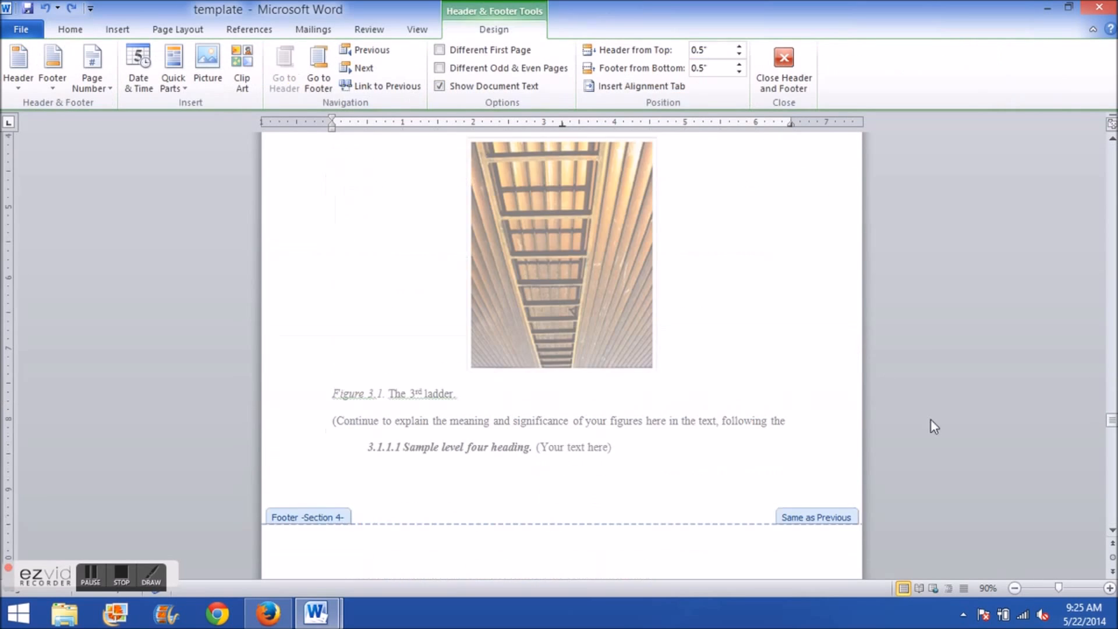
pyautogui.doubleClick(877, 401)
# Step: Review the document's final pages from the Appendix A text to the landscape Appendix B page
pyautogui.scroll(-20, 876, 400)
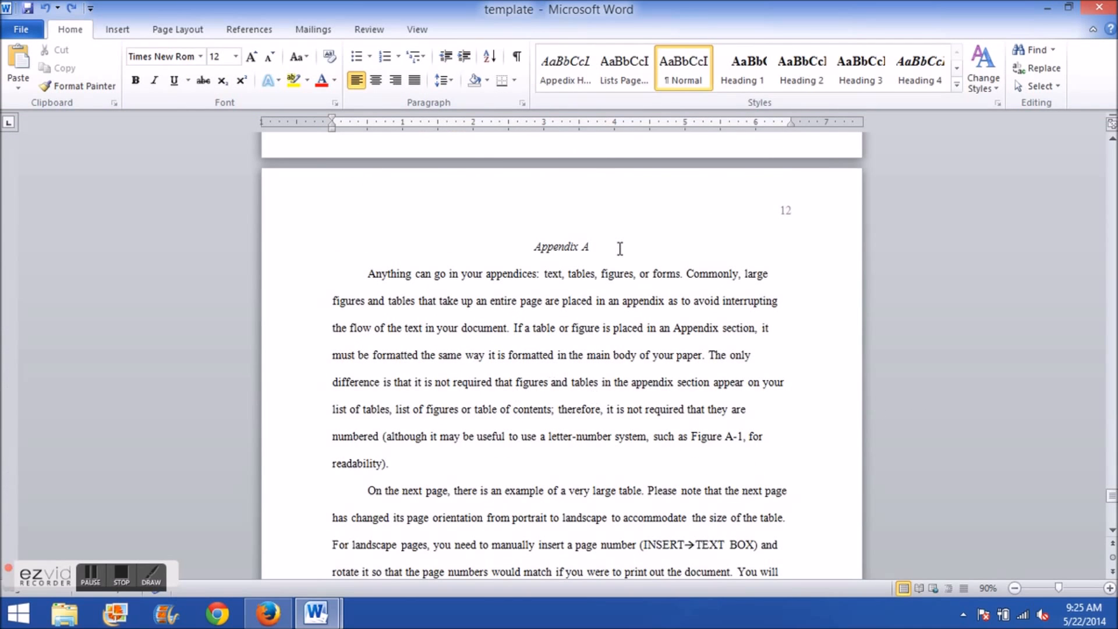
pyautogui.scroll(-10, 619, 247)
pyautogui.scroll(9, 615, 251)
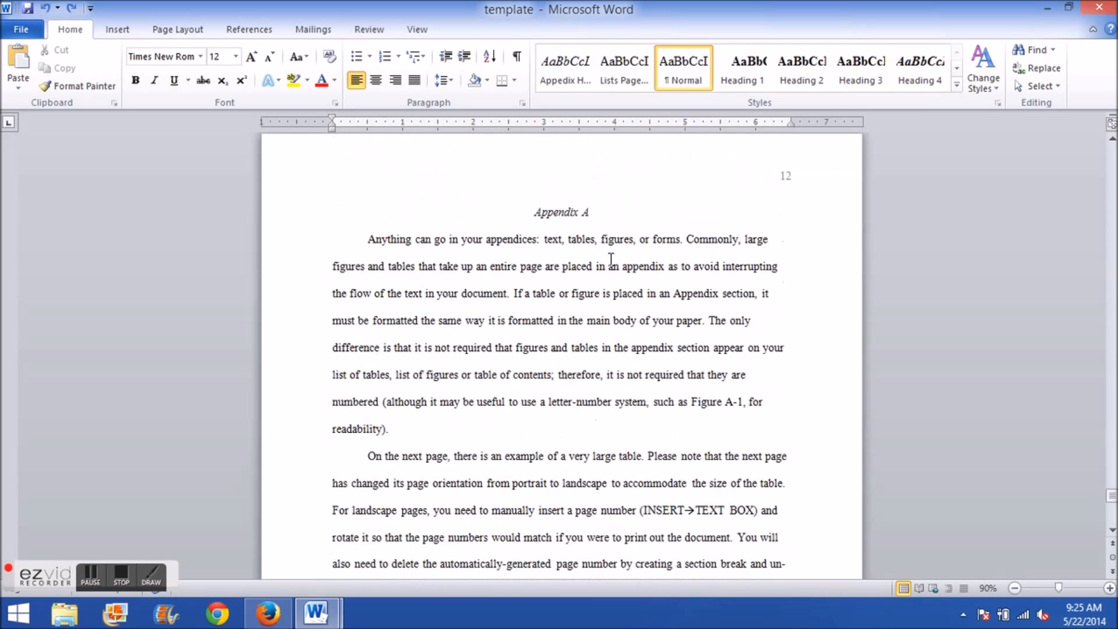
pyautogui.scroll(-12, 469, 308)
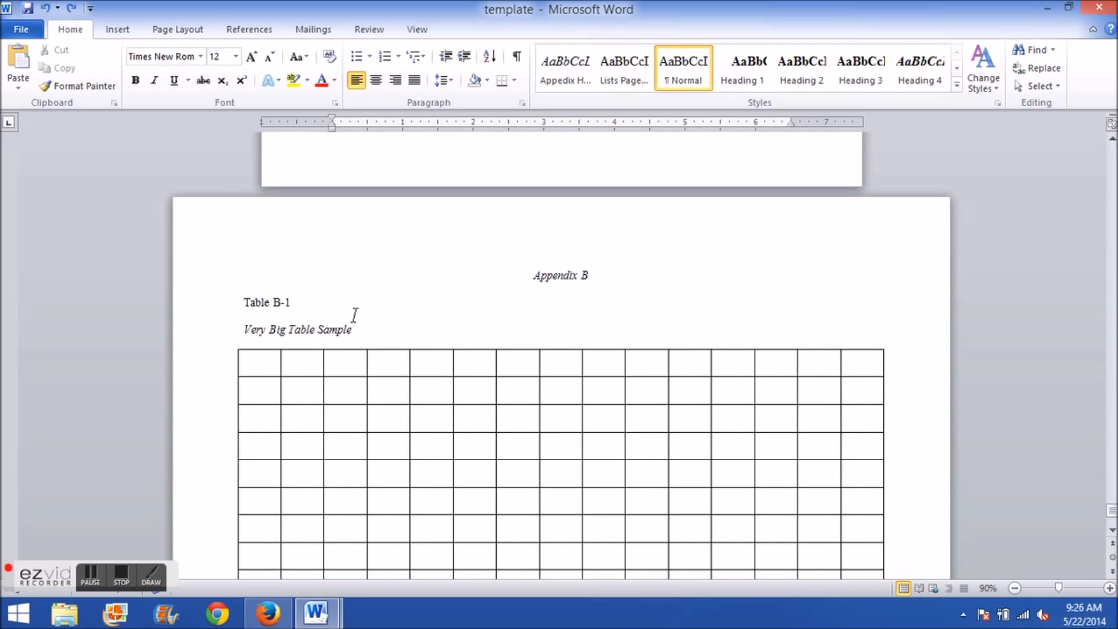
# Step: Select the Appendix B heading with its label, title and large table to examine the landscape page, and clear the selection
pyautogui.moveTo(536, 277); pyautogui.dragTo(827, 502)
pyautogui.click(828, 502)
pyautogui.scroll(5, 828, 503)
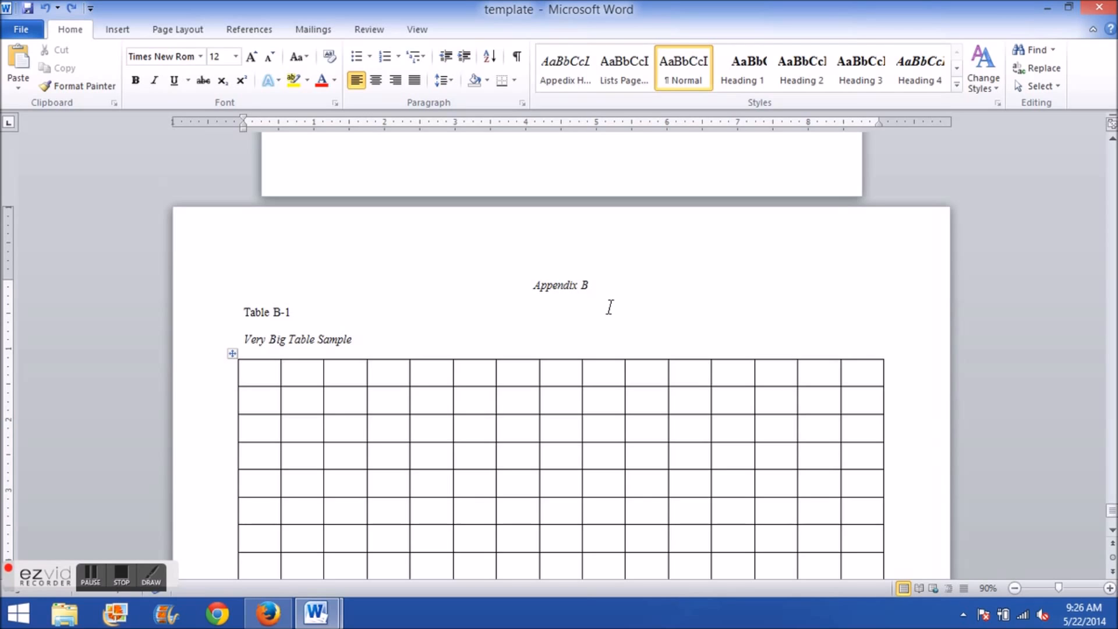
pyautogui.scroll(3, 610, 307)
pyautogui.click(604, 390)
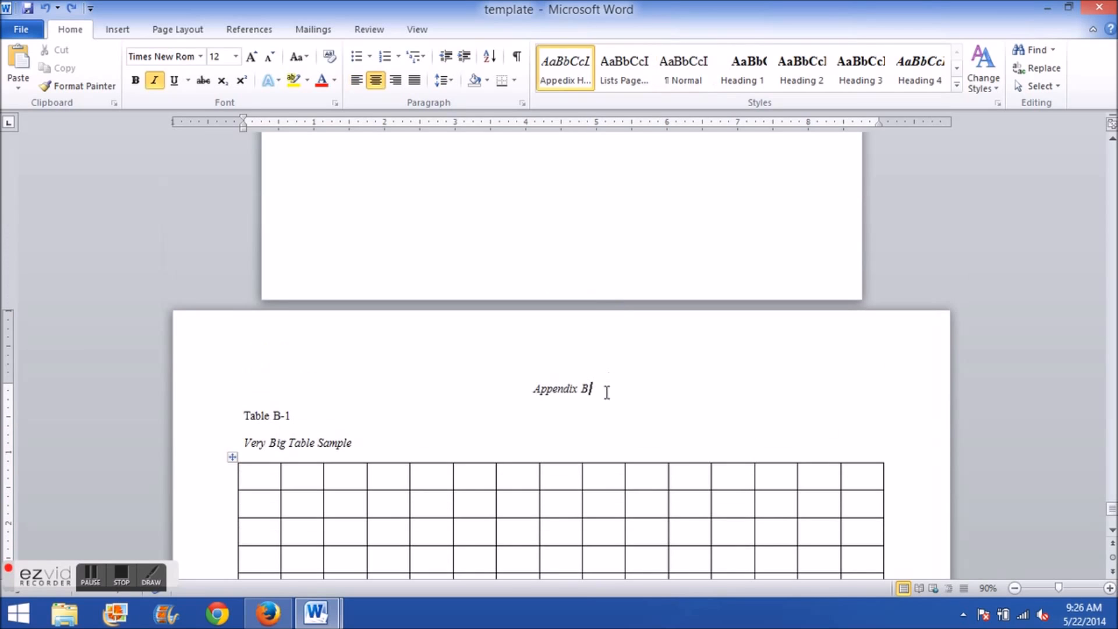
pyautogui.scroll(-4, 609, 388)
pyautogui.scroll(-5, 606, 376)
pyautogui.scroll(7, 606, 367)
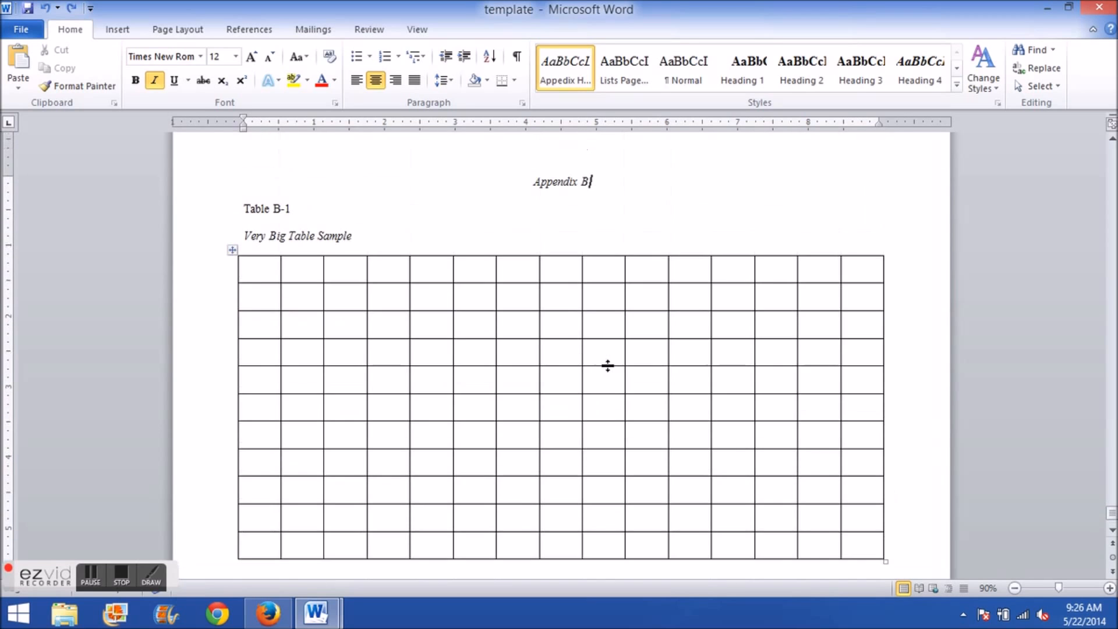
pyautogui.moveTo(531, 321); pyautogui.dragTo(803, 548)
pyautogui.scroll(2, 679, 457)
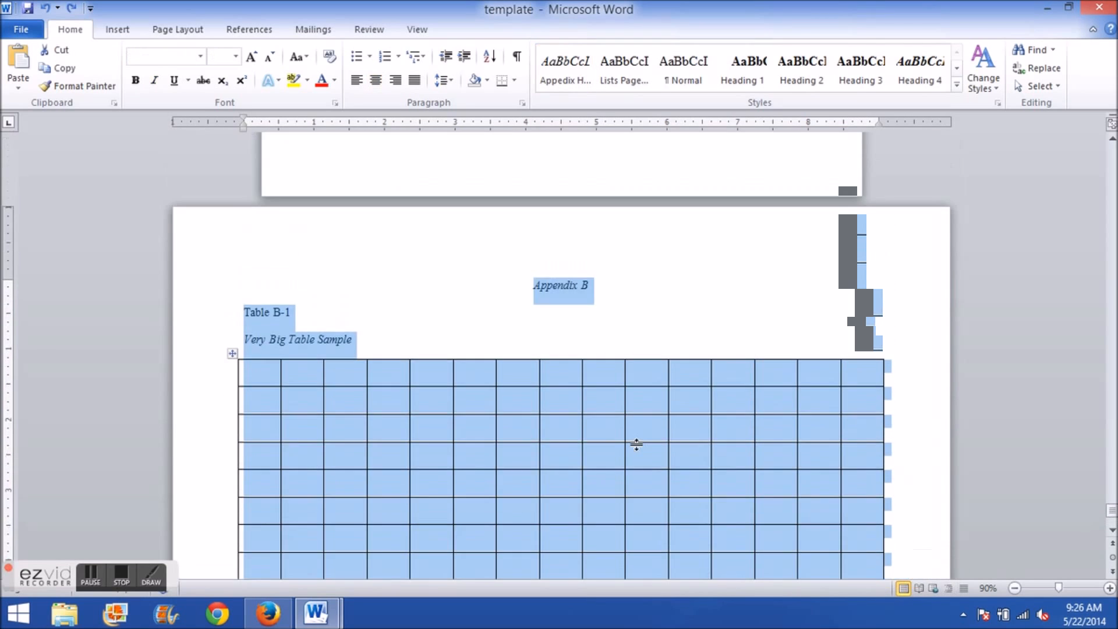
pyautogui.scroll(-2, 783, 515)
pyautogui.click(808, 463)
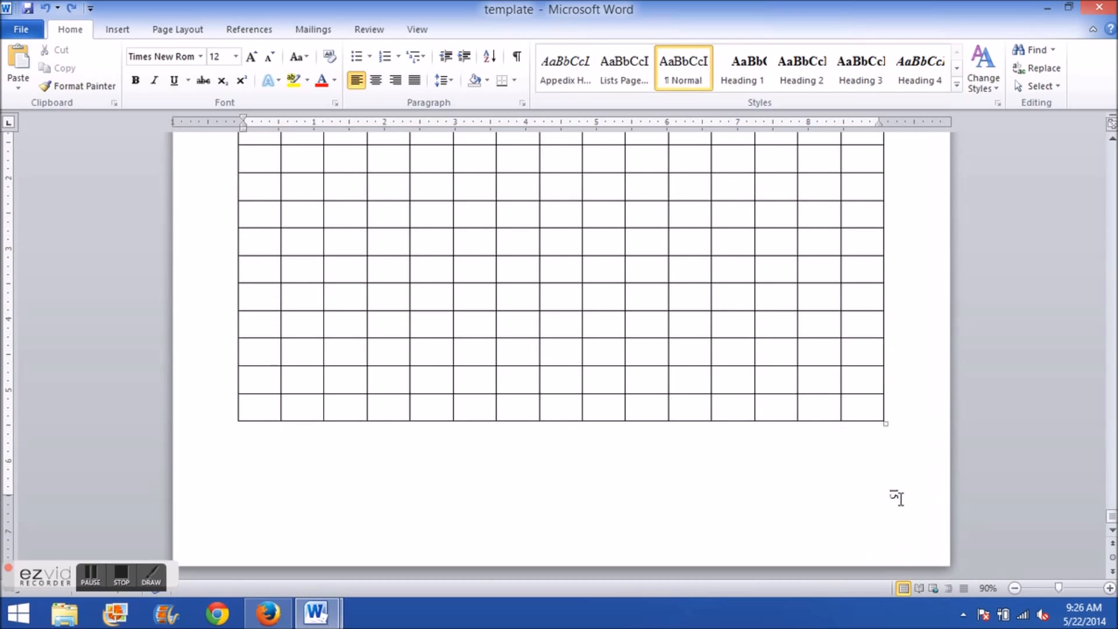
# Step: Compare the header page number on the Appendix A page with the rotated number placed on the landscape Appendix B page
pyautogui.scroll(5, 896, 484)
pyautogui.scroll(-5, 893, 484)
pyautogui.scroll(15, 922, 495)
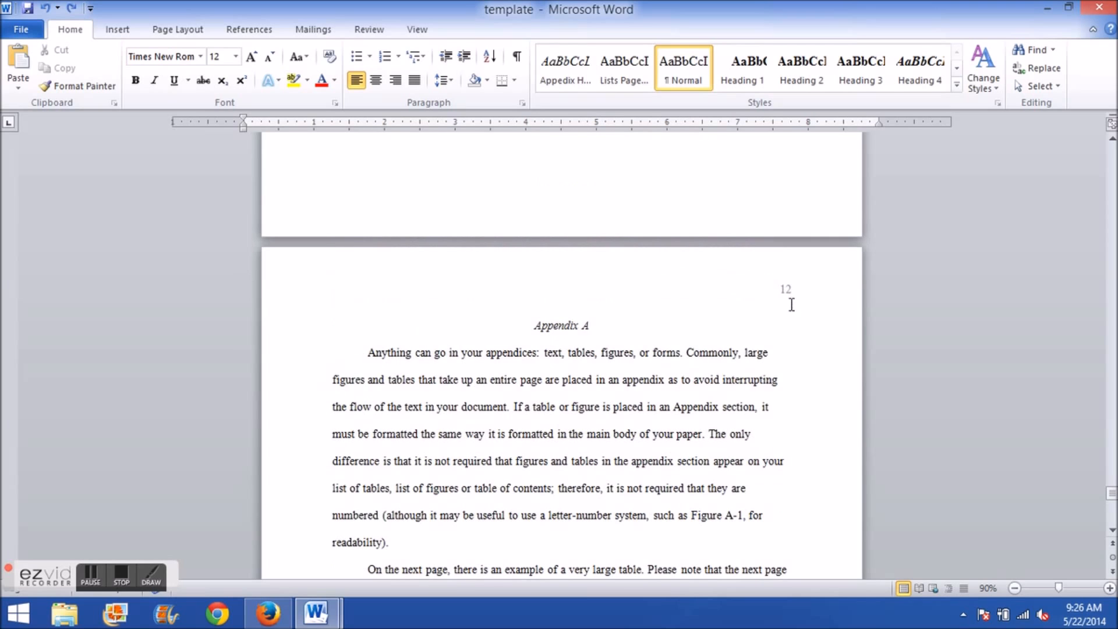
pyautogui.scroll(-12, 791, 300)
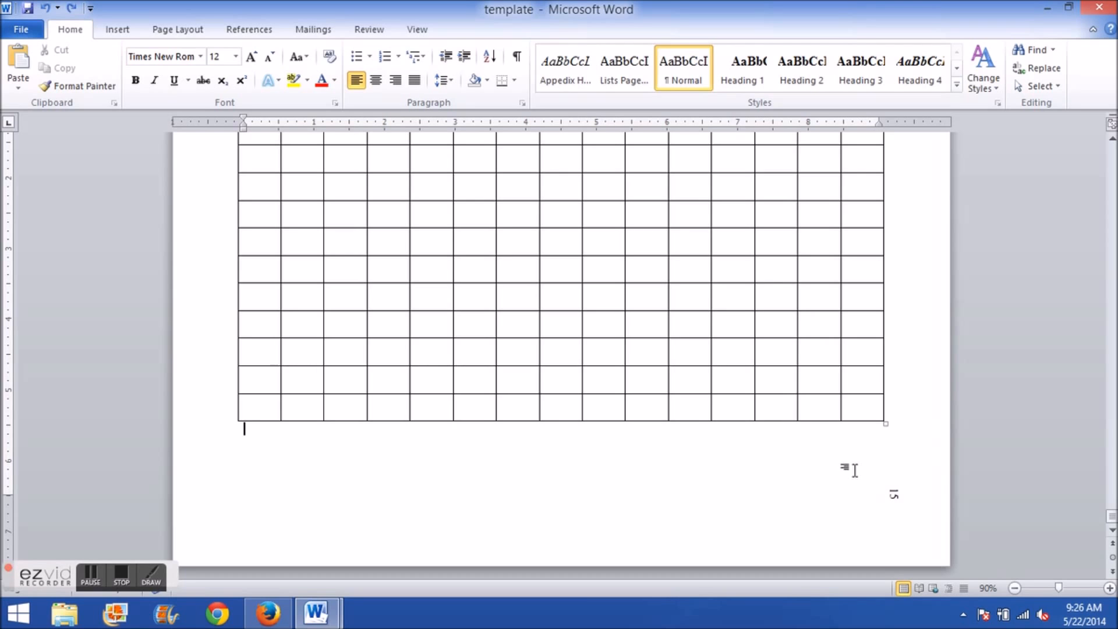
pyautogui.scroll(15, 852, 470)
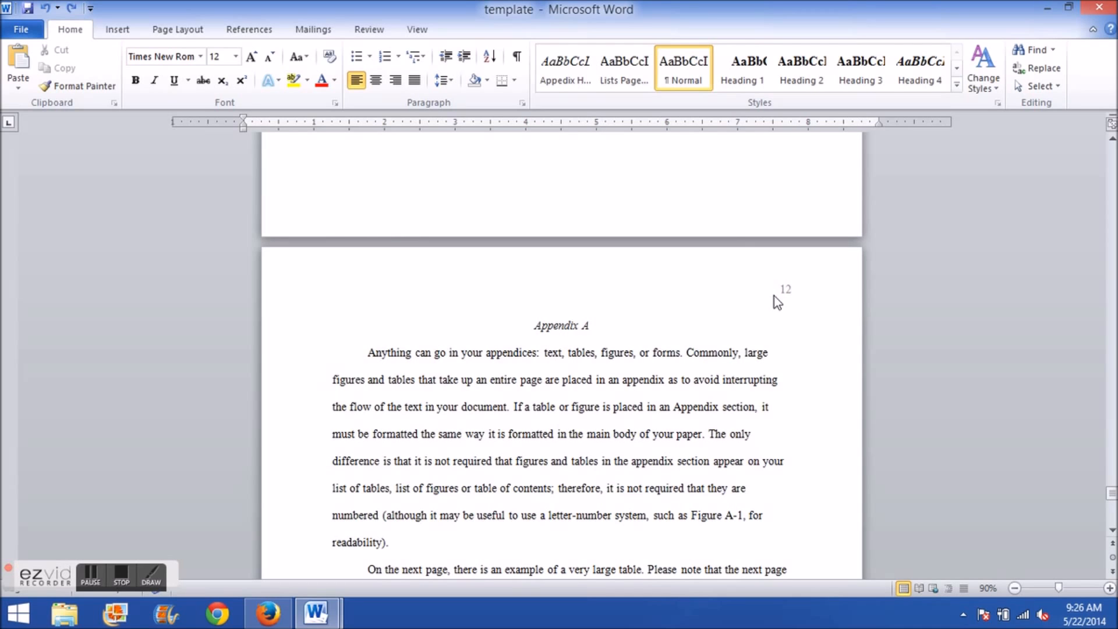
pyautogui.scroll(-15, 838, 415)
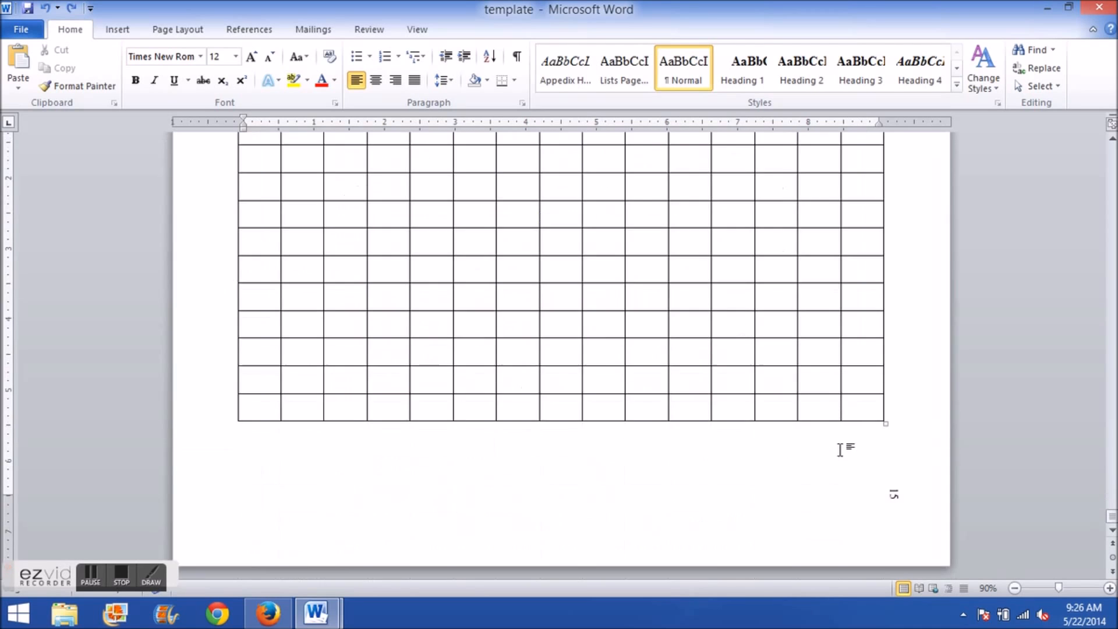
pyautogui.scroll(3, 835, 450)
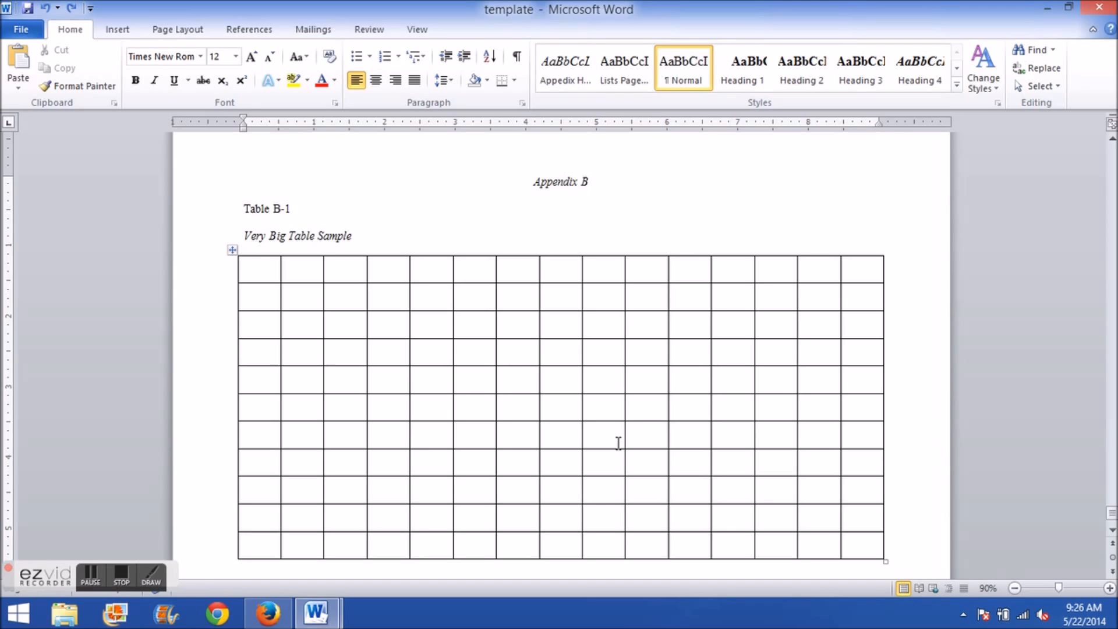
pyautogui.scroll(-3, 619, 443)
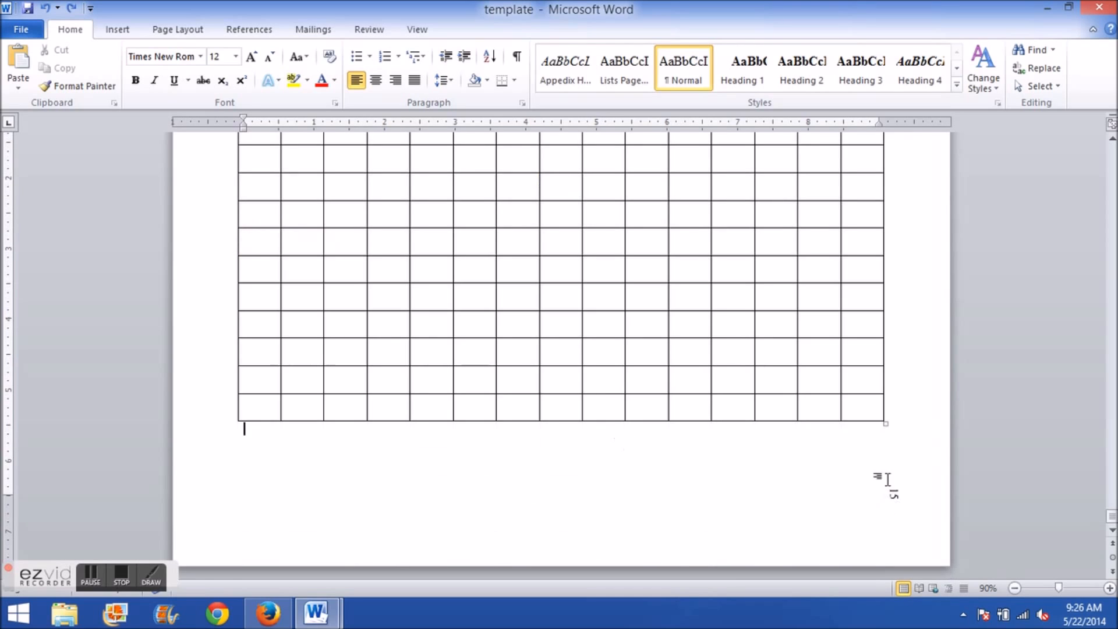
# Step: Open the rotated page number 15 below the Appendix B table for editing and view its text box's formatting tools
pyautogui.click(895, 495)
pyautogui.click(894, 496)
pyautogui.write('15')
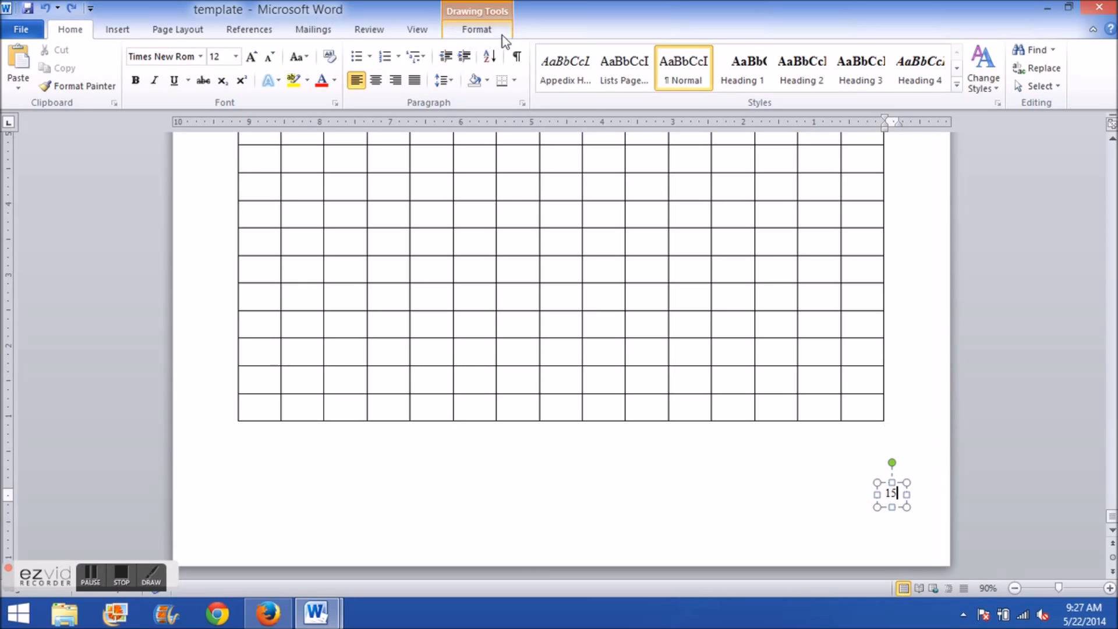
pyautogui.click(483, 30)
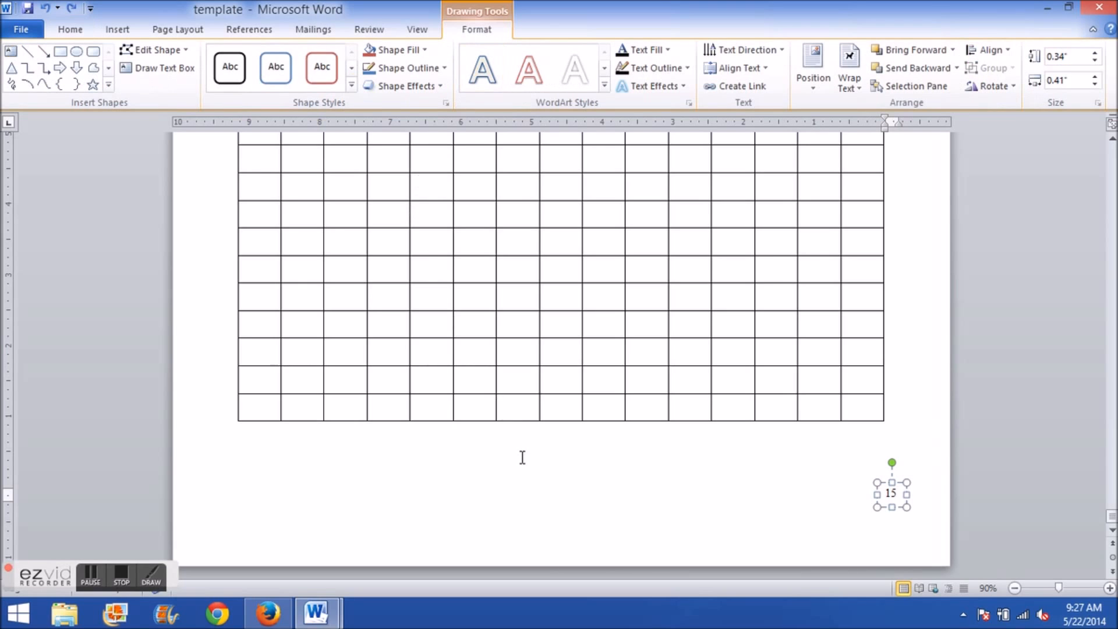
pyautogui.click(789, 479)
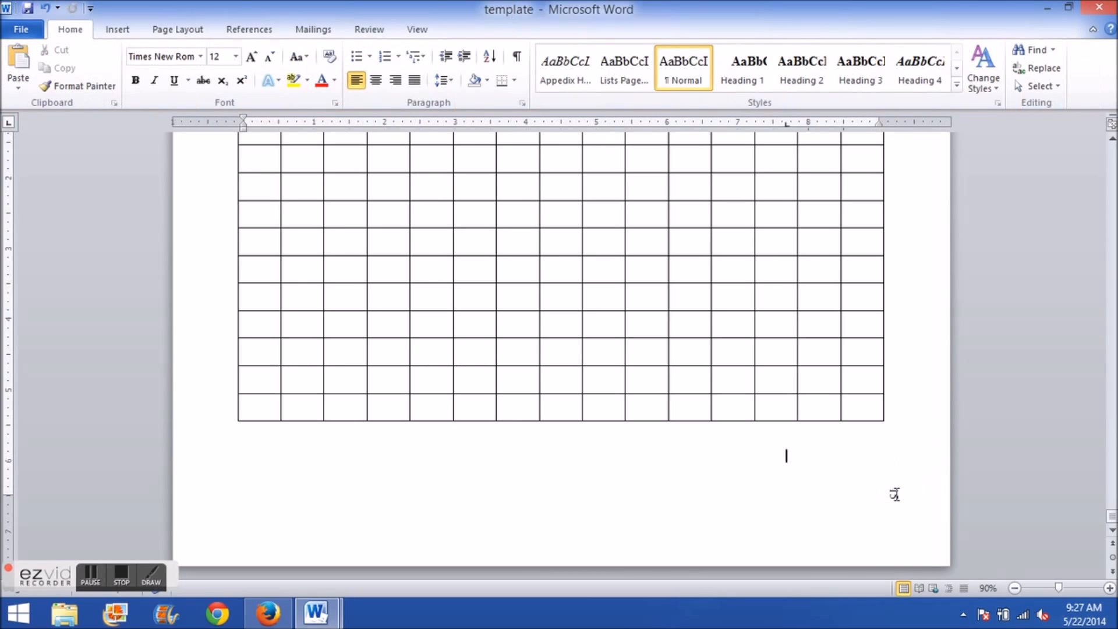
# Step: Select the page-number text box and examine its Rotate, Position and Text Direction options without applying any
pyautogui.click(897, 494)
pyautogui.click(903, 496)
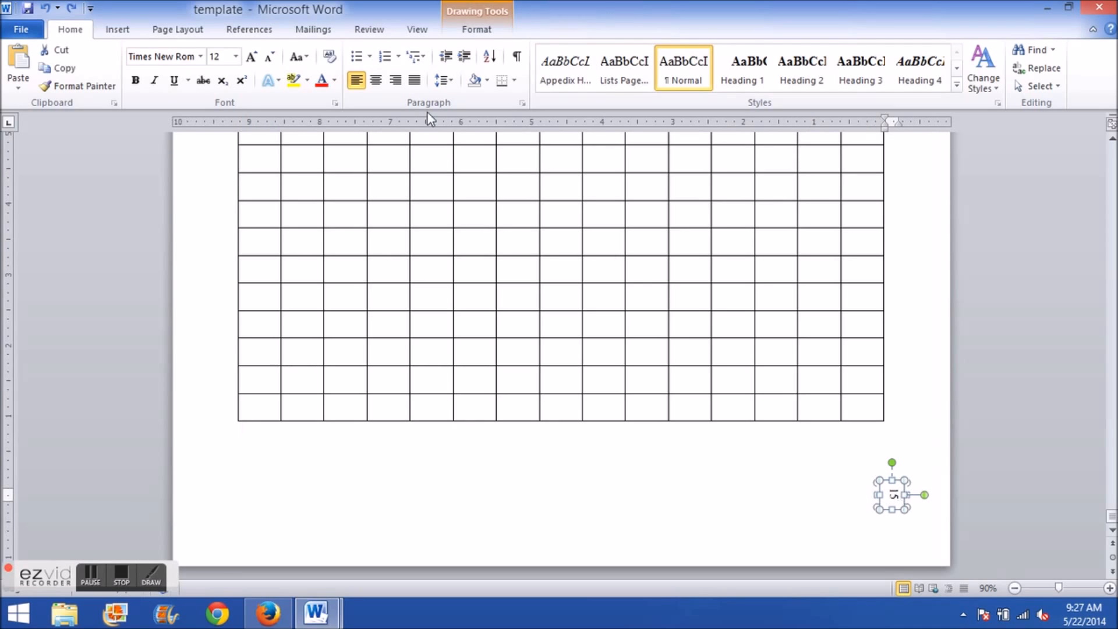
pyautogui.click(475, 30)
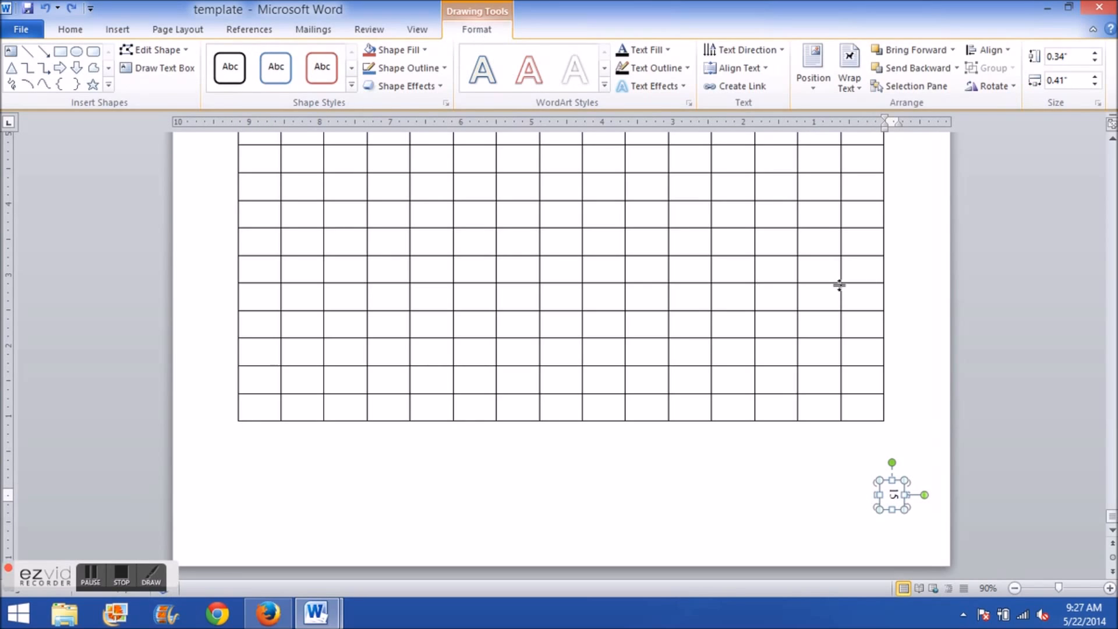
pyautogui.click(998, 89)
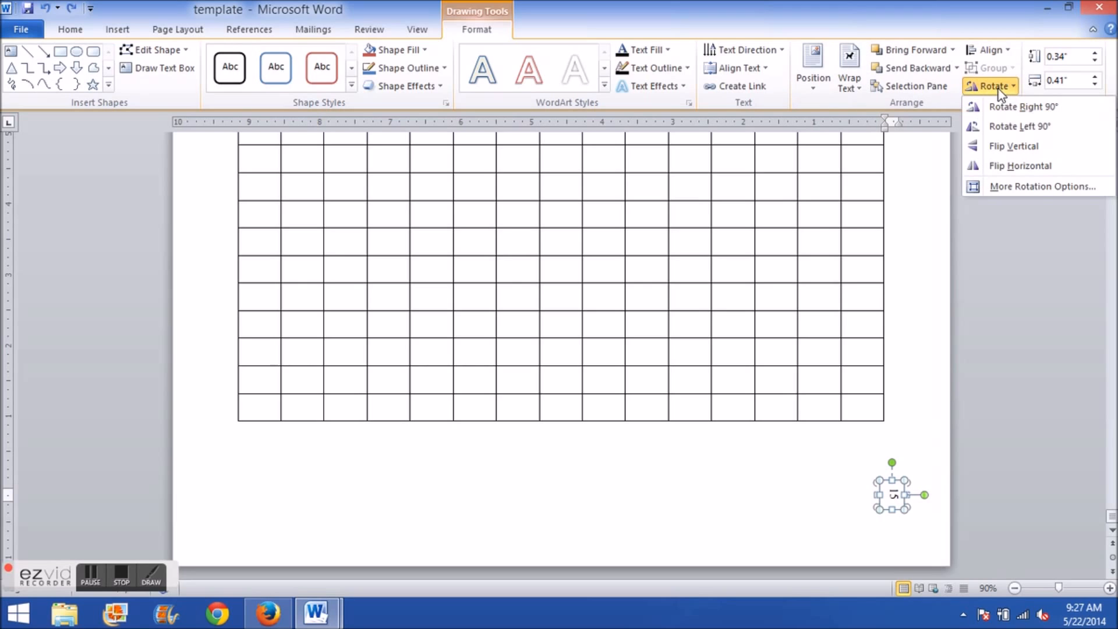
pyautogui.click(814, 87)
pyautogui.click(816, 89)
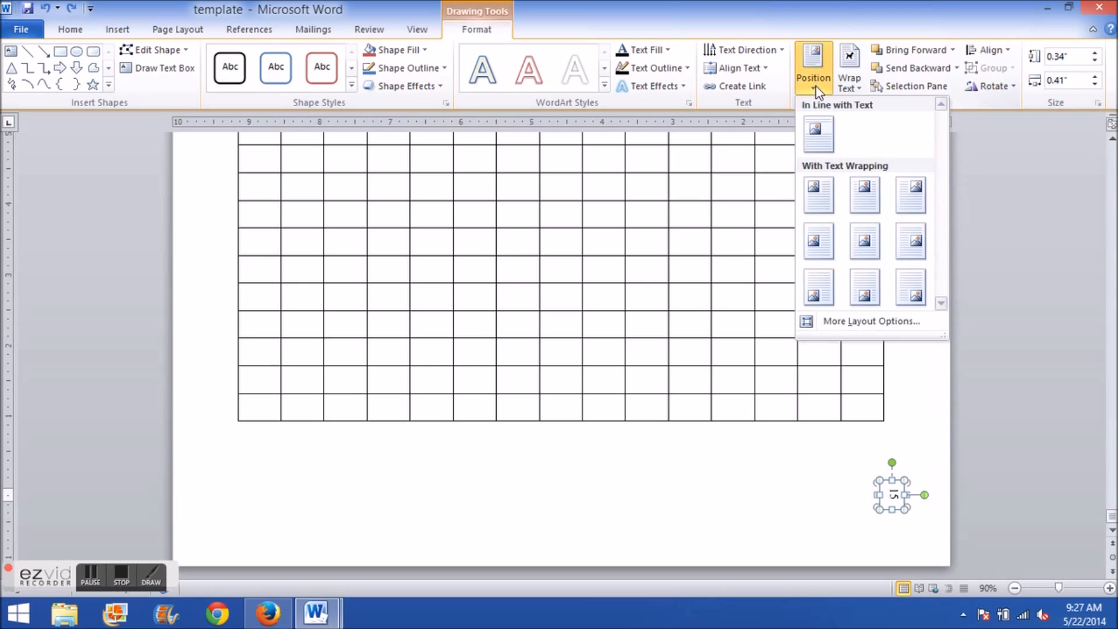
pyautogui.click(669, 242)
pyautogui.click(761, 55)
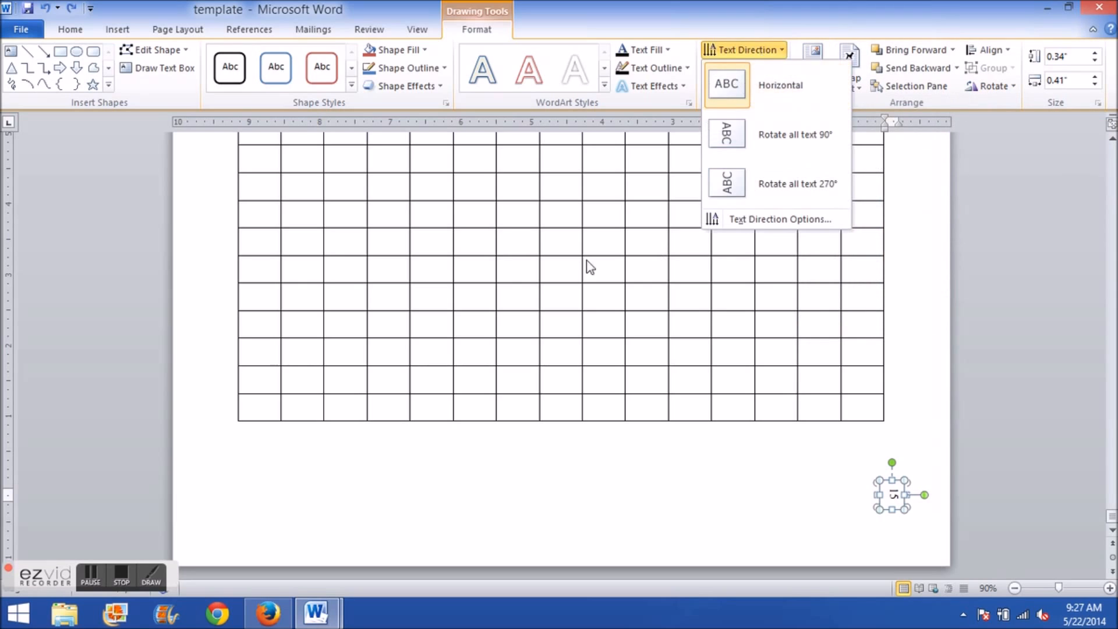
pyautogui.click(551, 374)
pyautogui.click(886, 476)
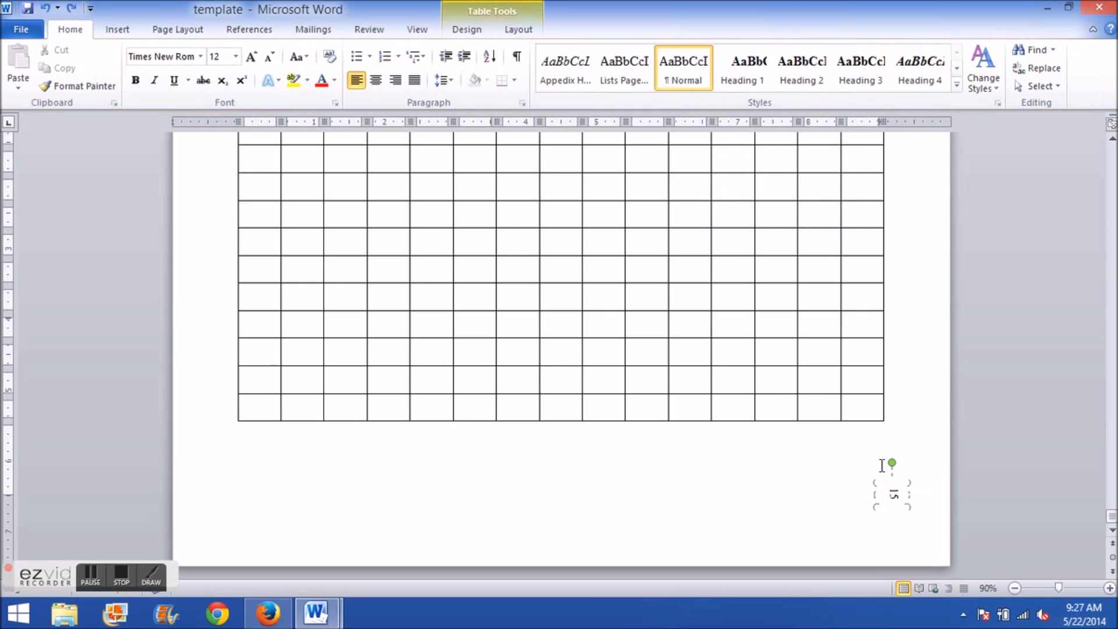
# Step: Copy the rotated page-number text box on the landscape Appendix B page and reopen its number for editing
pyautogui.click(897, 501)
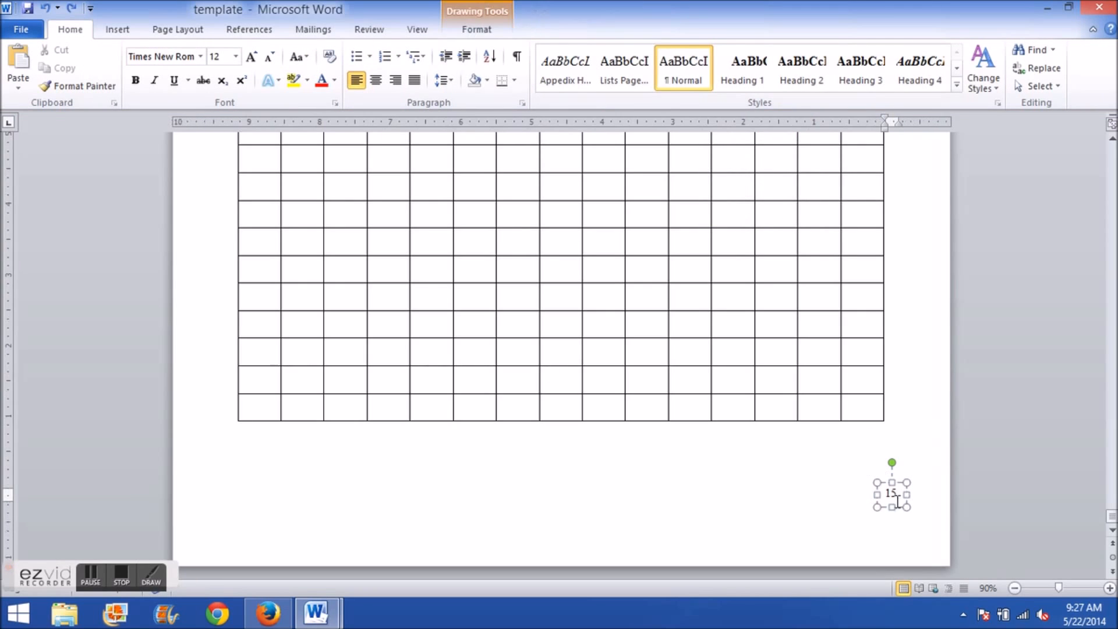
pyautogui.click(886, 483)
pyautogui.rightClick(886, 482)
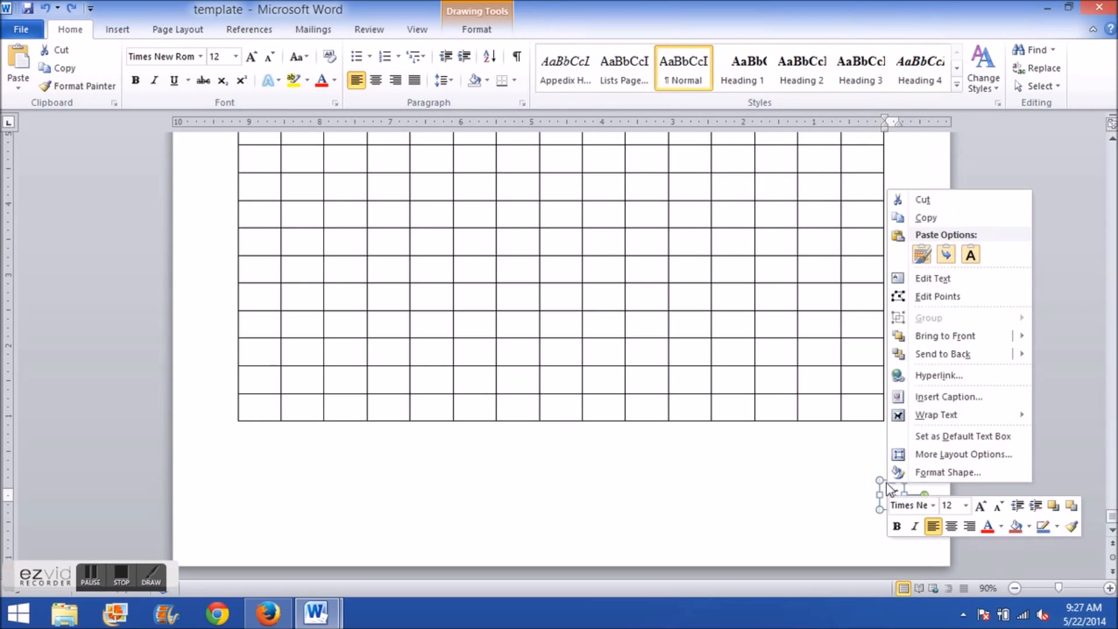
pyautogui.click(924, 219)
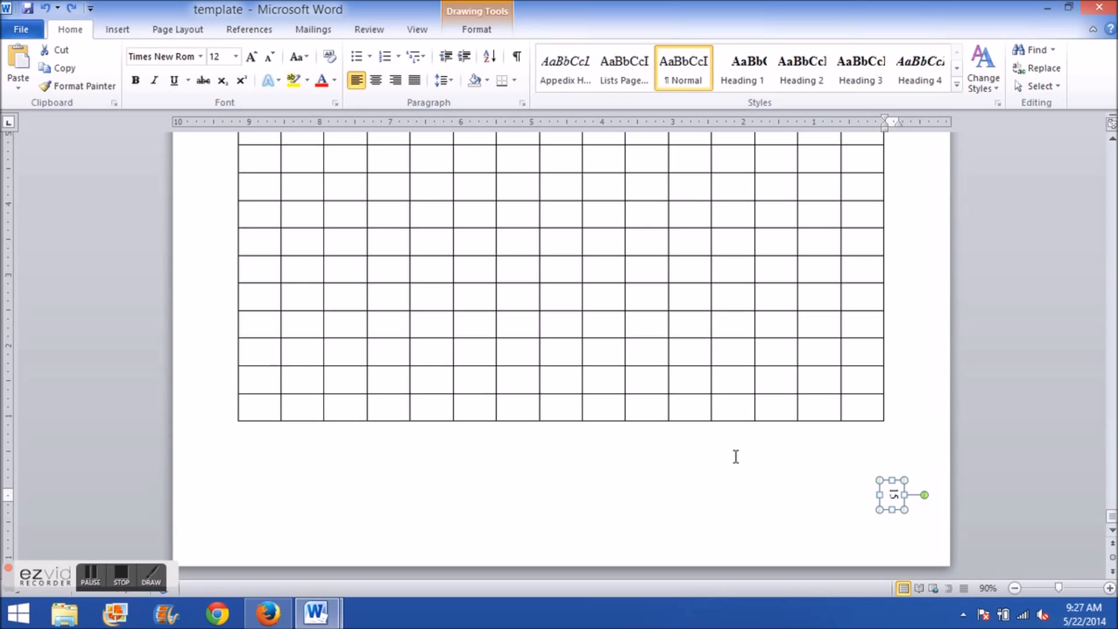
pyautogui.scroll(3, 625, 489)
pyautogui.scroll(-3, 625, 488)
pyautogui.click(900, 494)
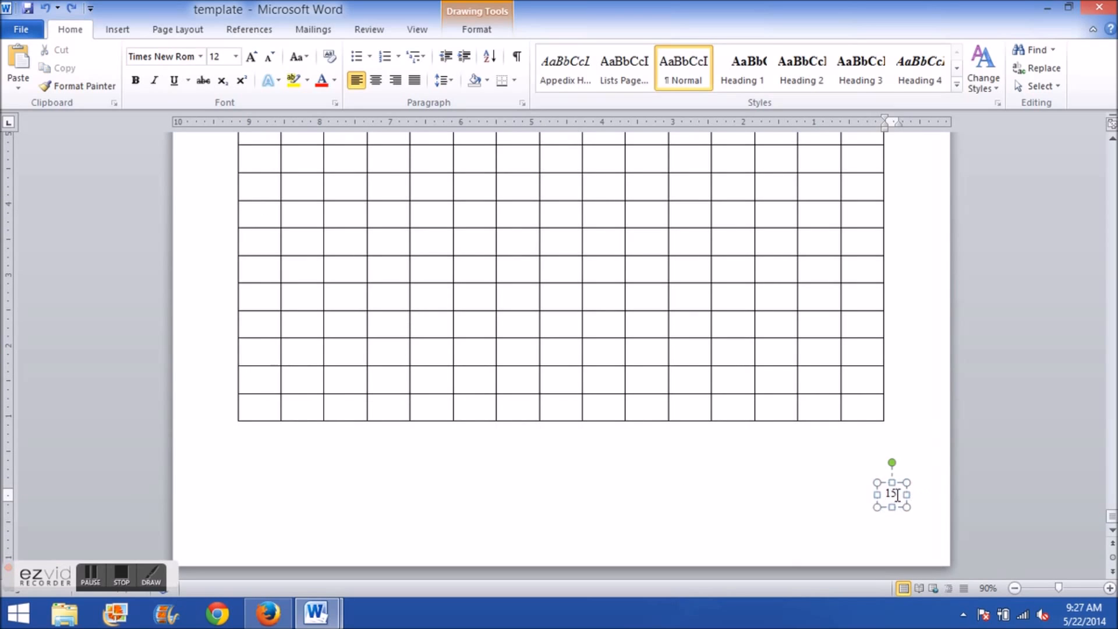